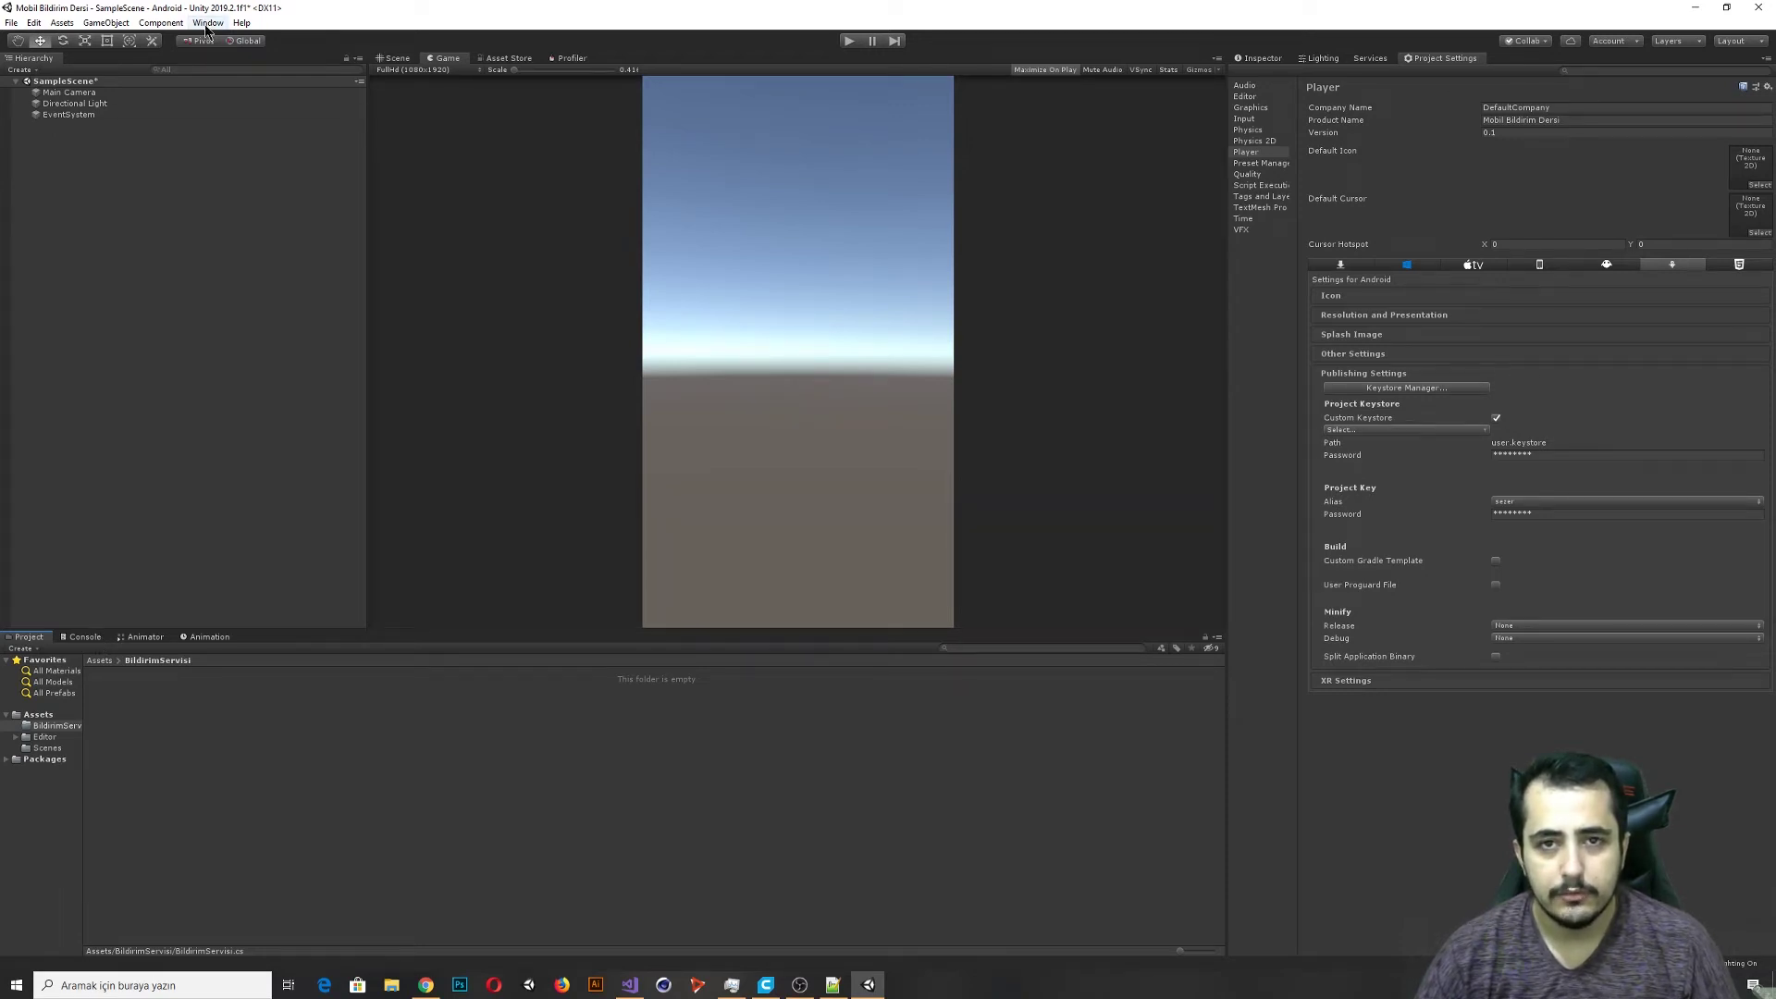
Save the current scene, then list all available packages, including Mobile Notifications 1.0.3.
key("ctrl+s")
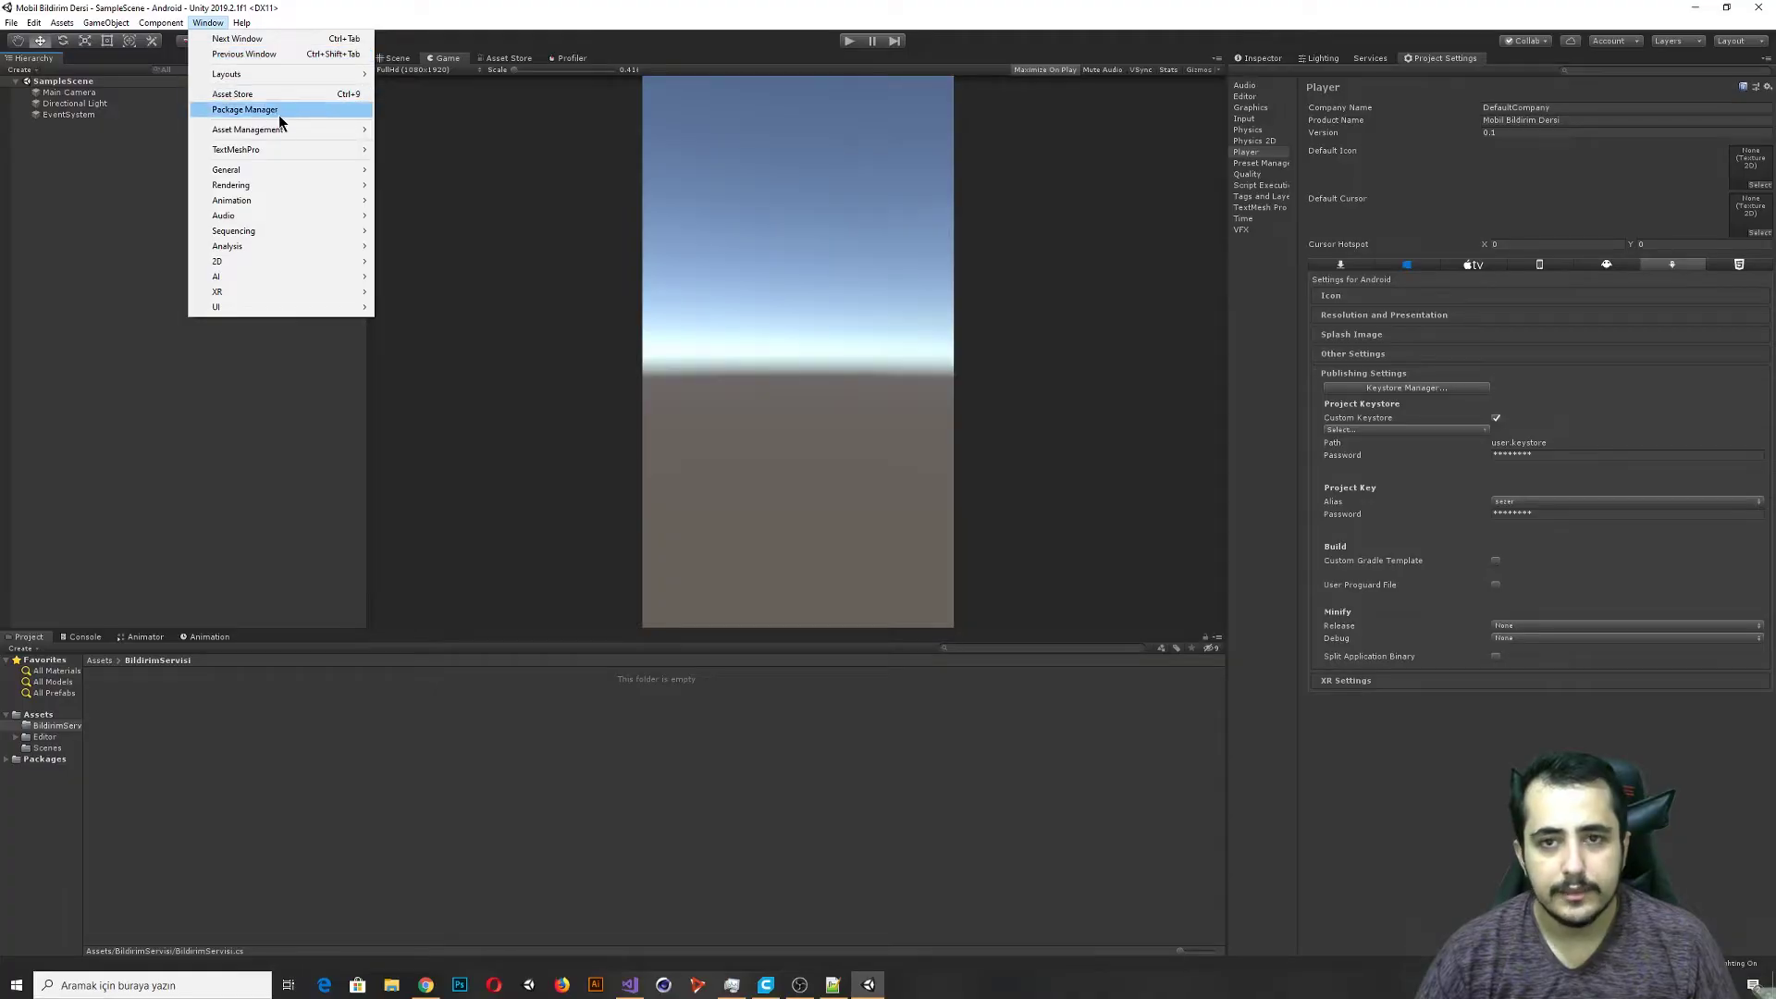
left_click(275, 112)
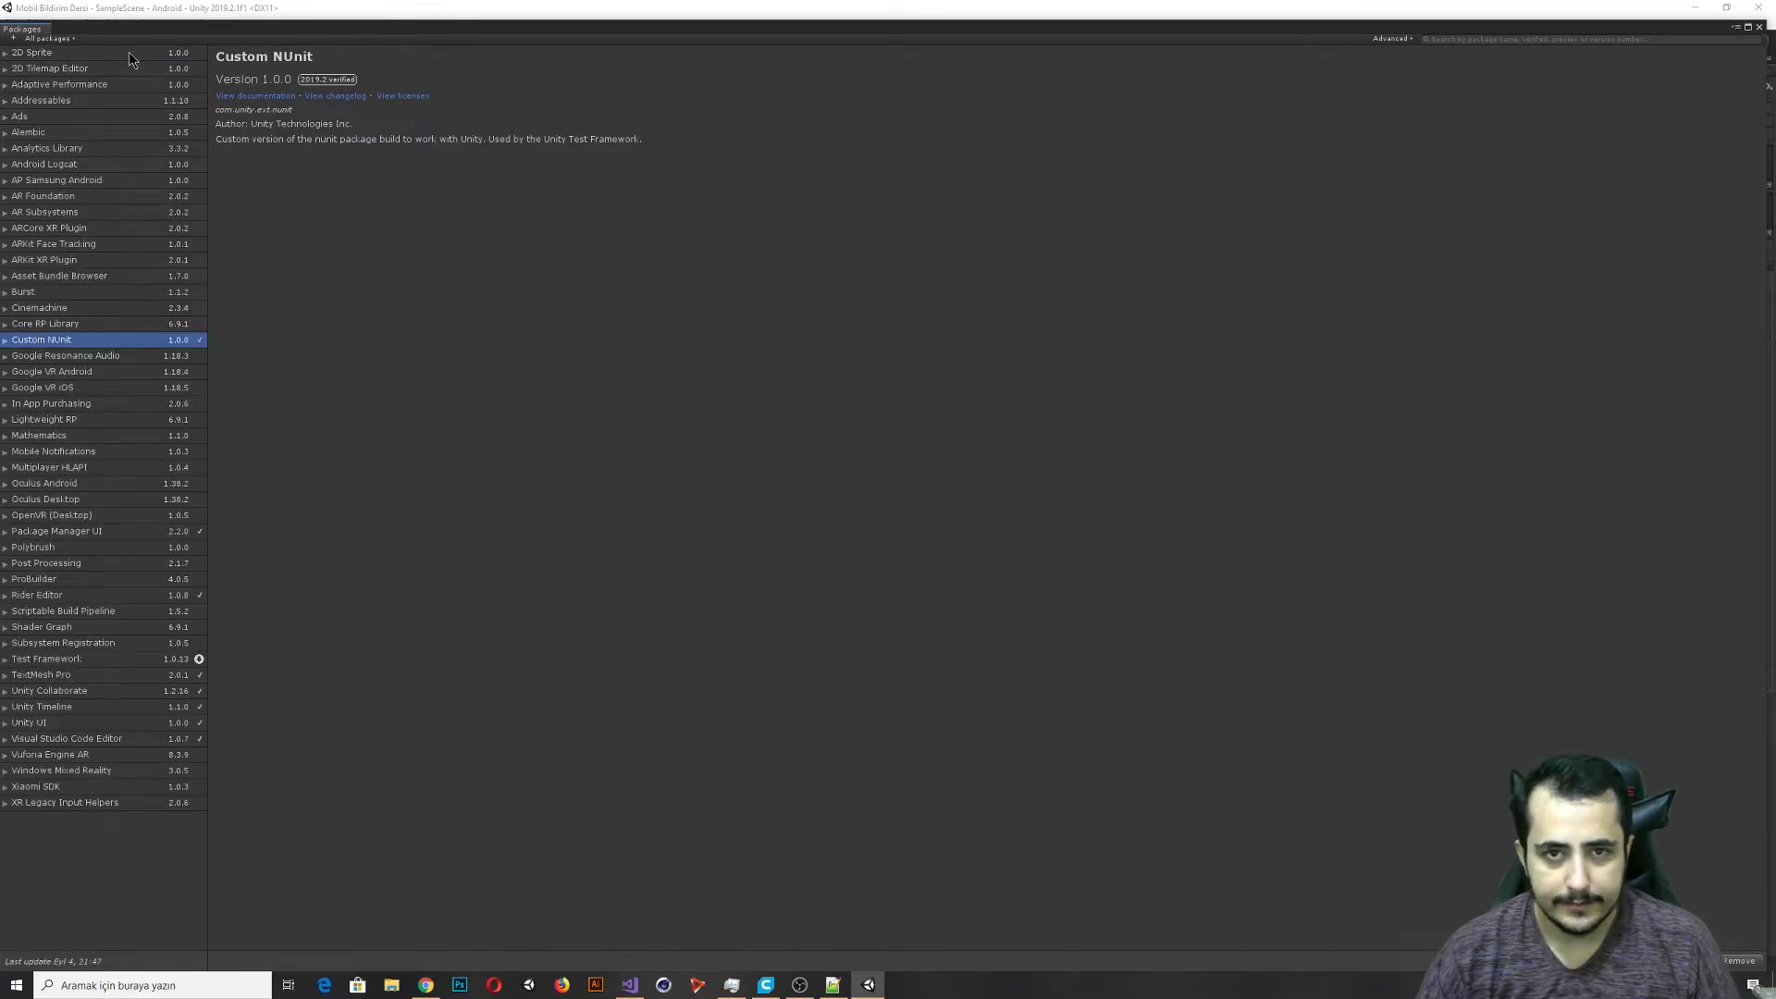
Look through the package source filter and advanced options without changing anything.
left_click(51, 40)
left_click(1397, 38)
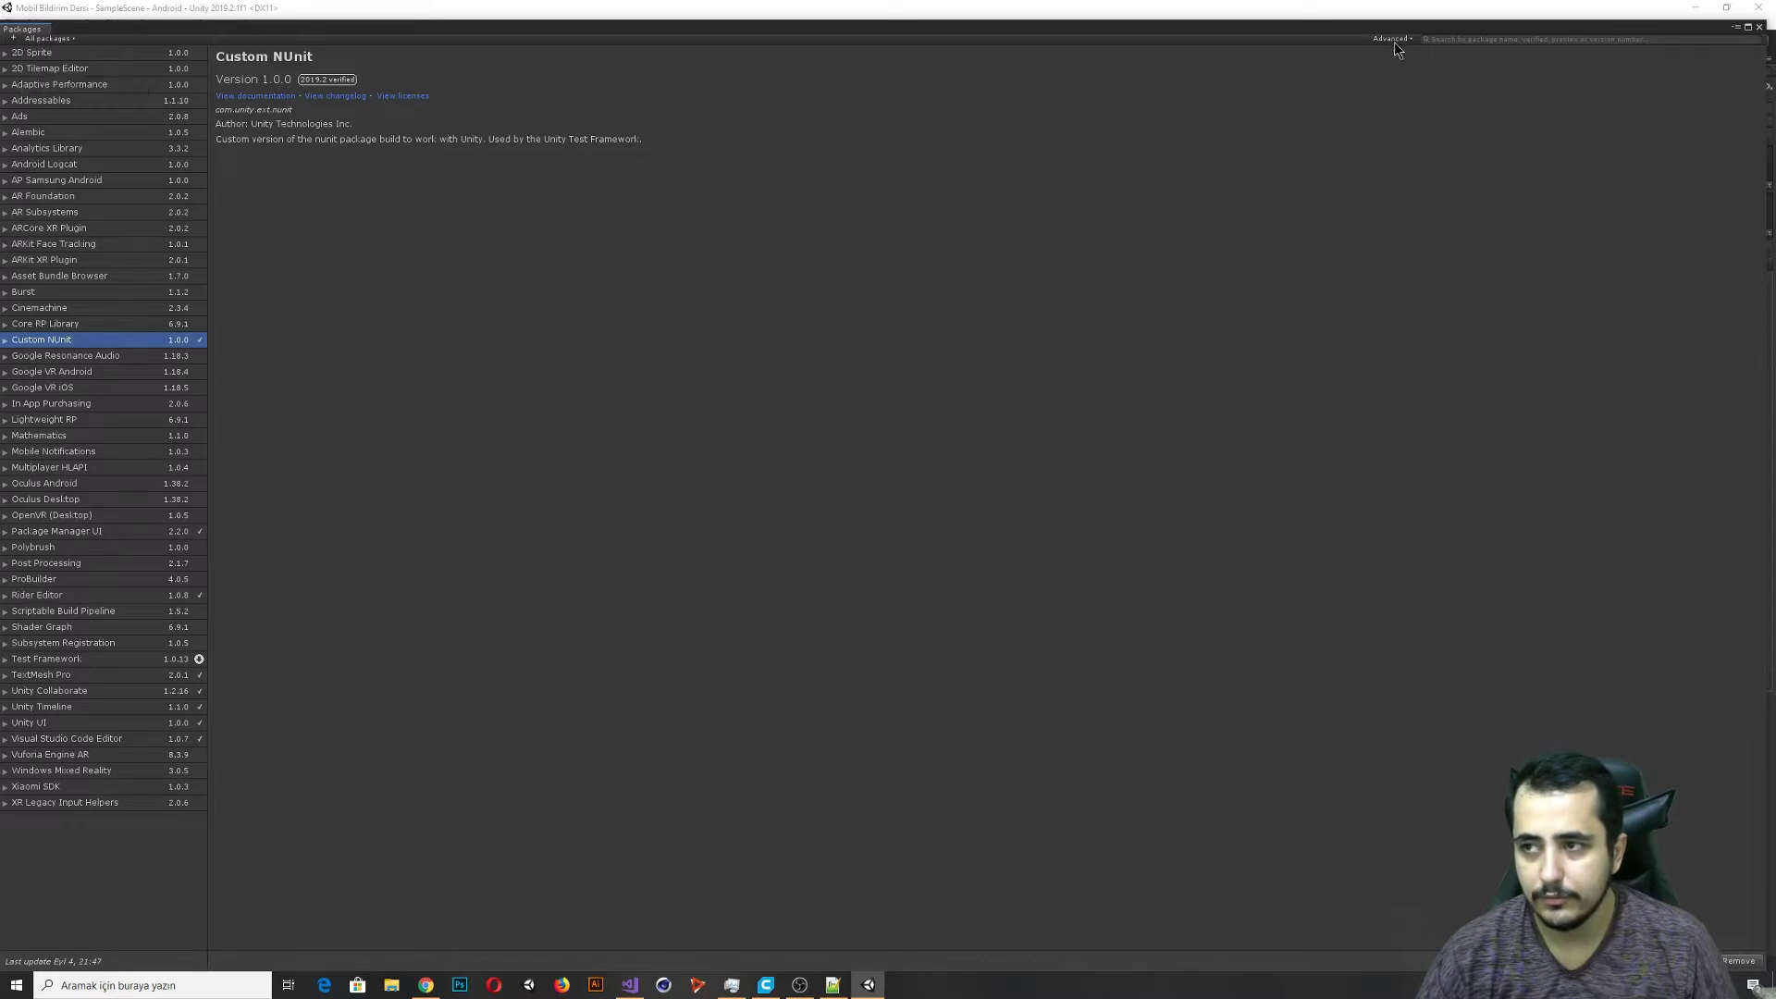
left_click(1395, 42)
left_click(1026, 57)
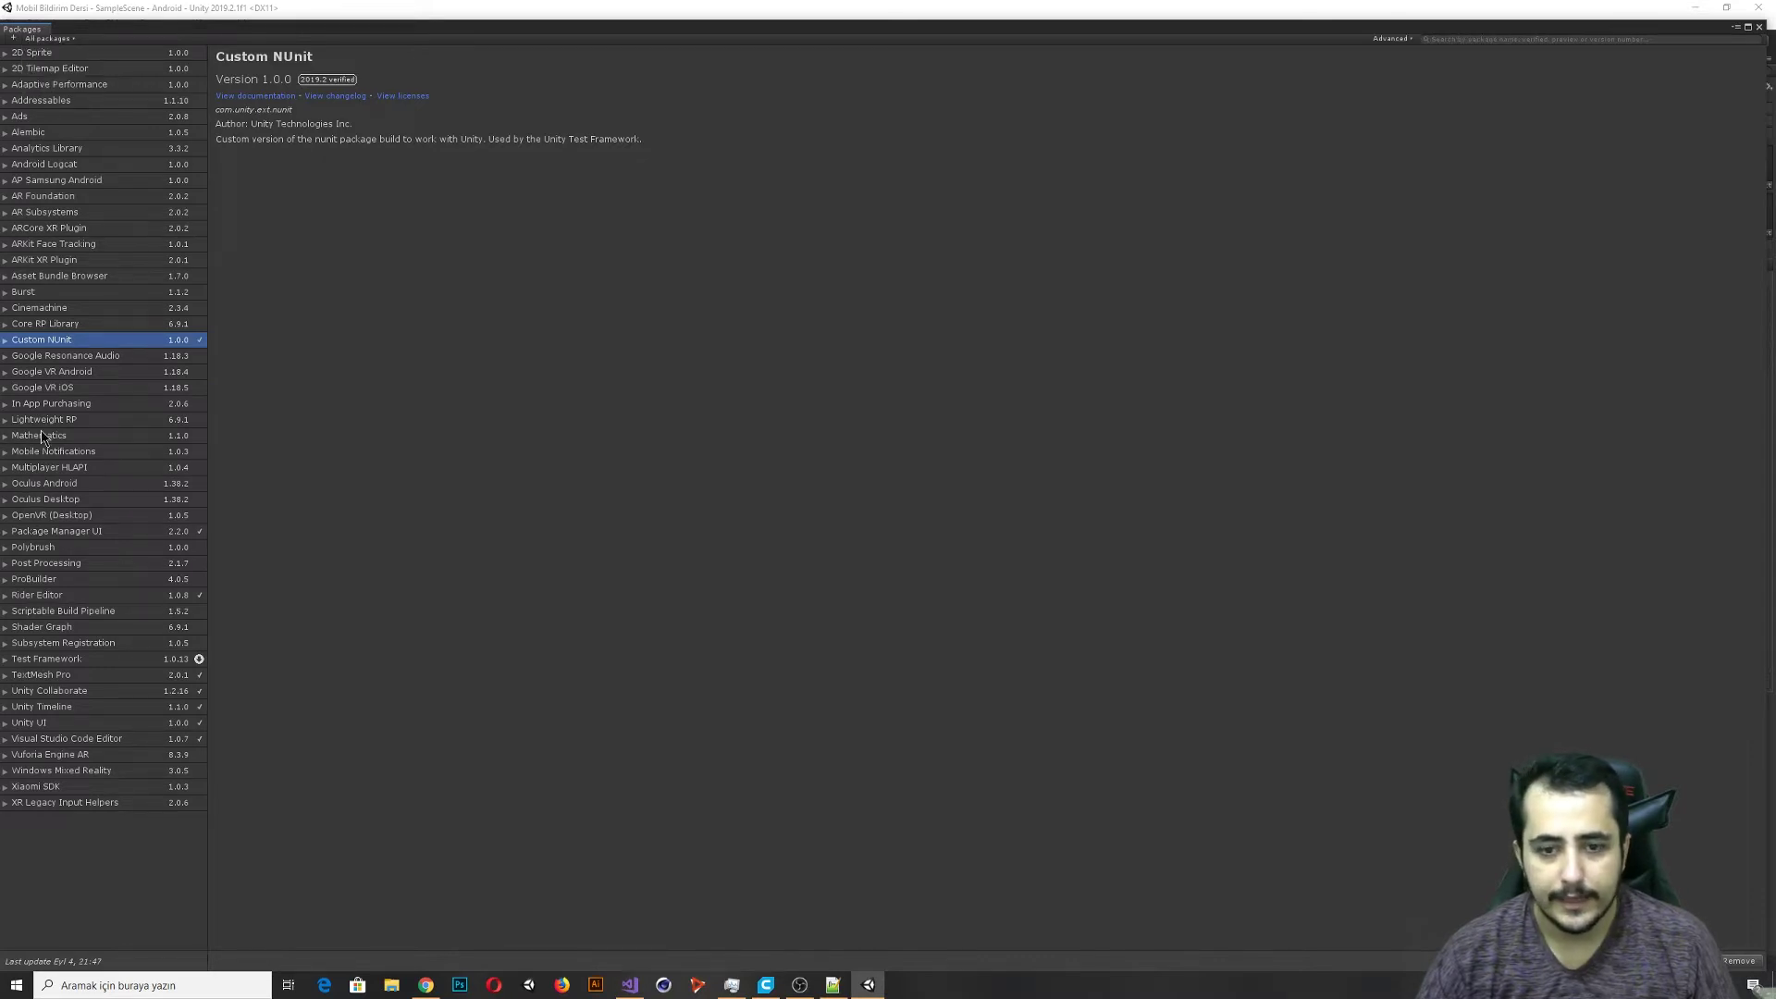
left_click(1391, 39)
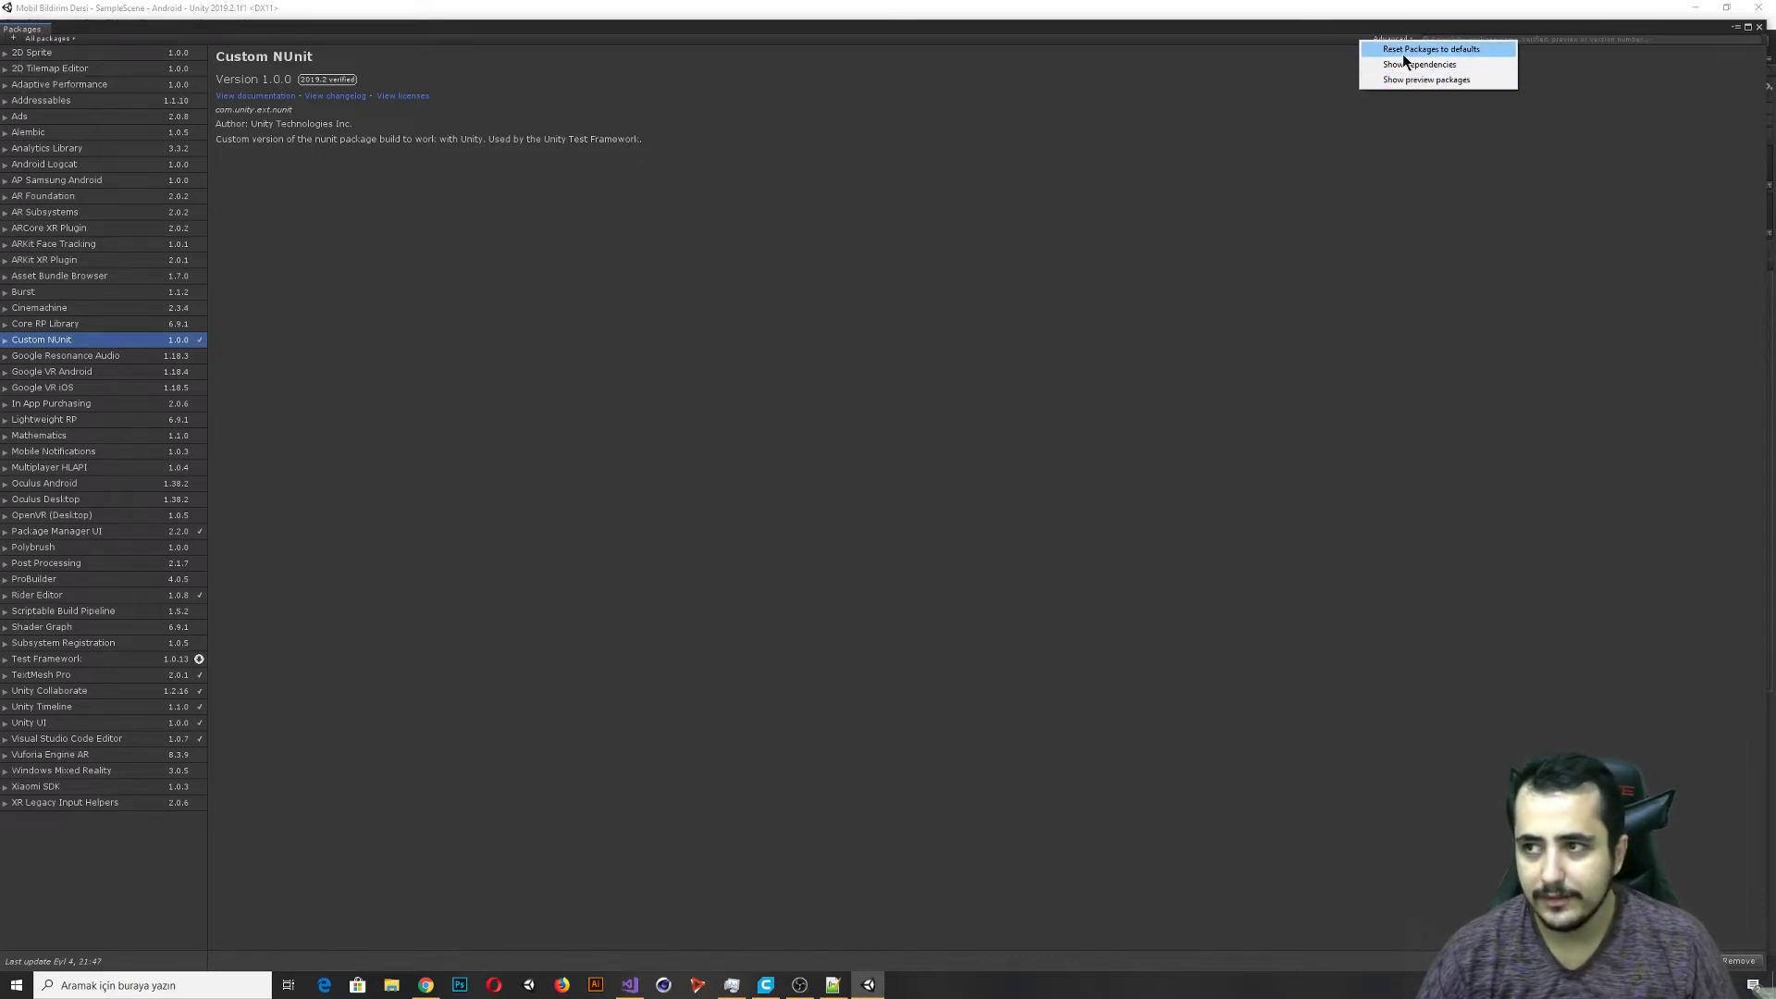
left_click(388, 50)
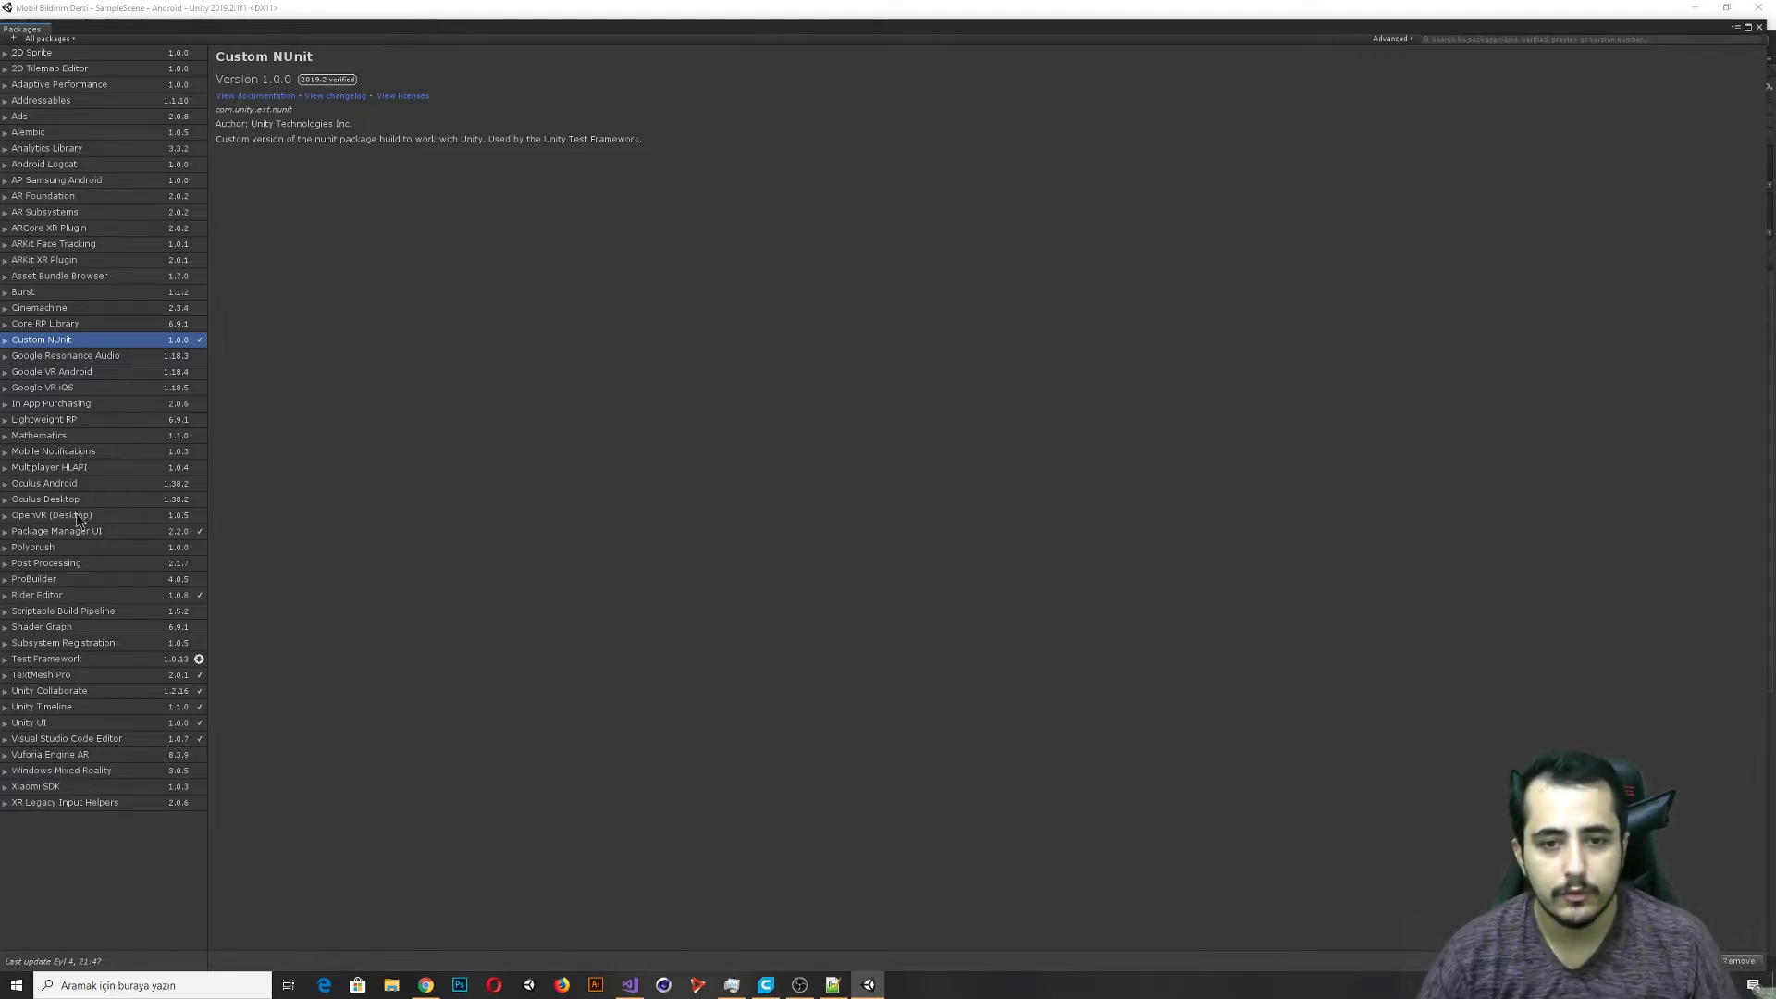
Install the Mobile Notifications 1.0.3 package and close the Package Manager.
left_click(83, 453)
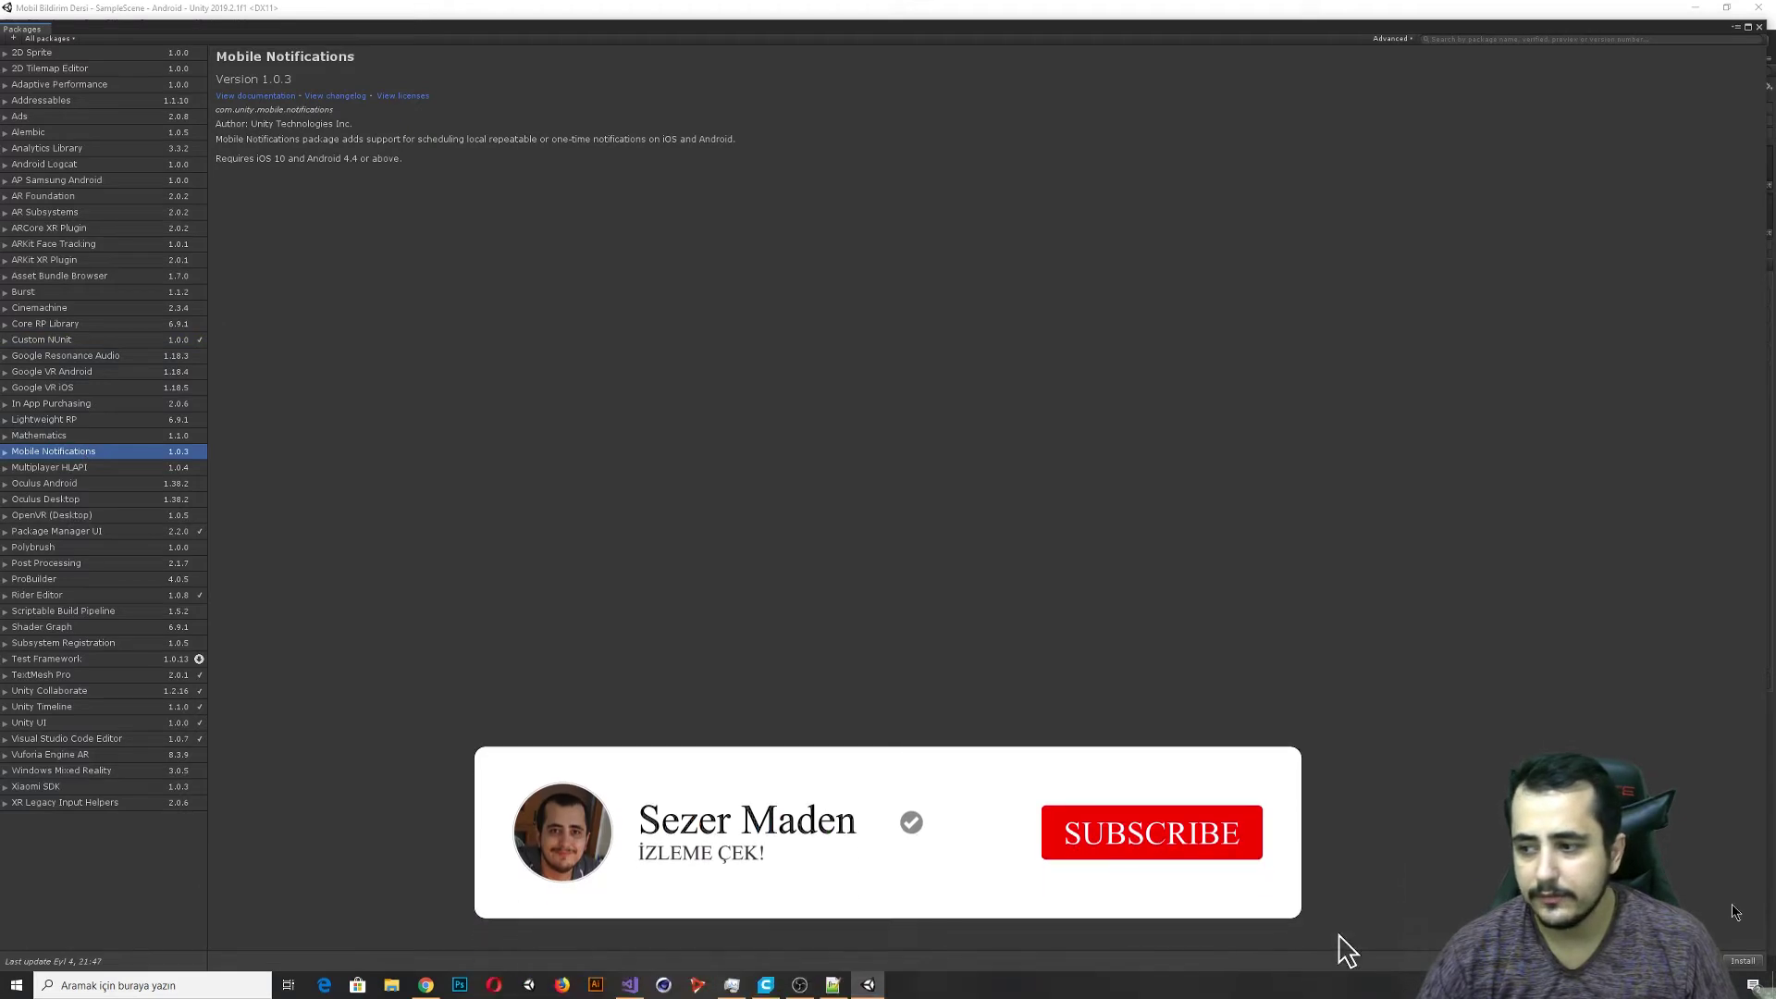
left_click(1750, 961)
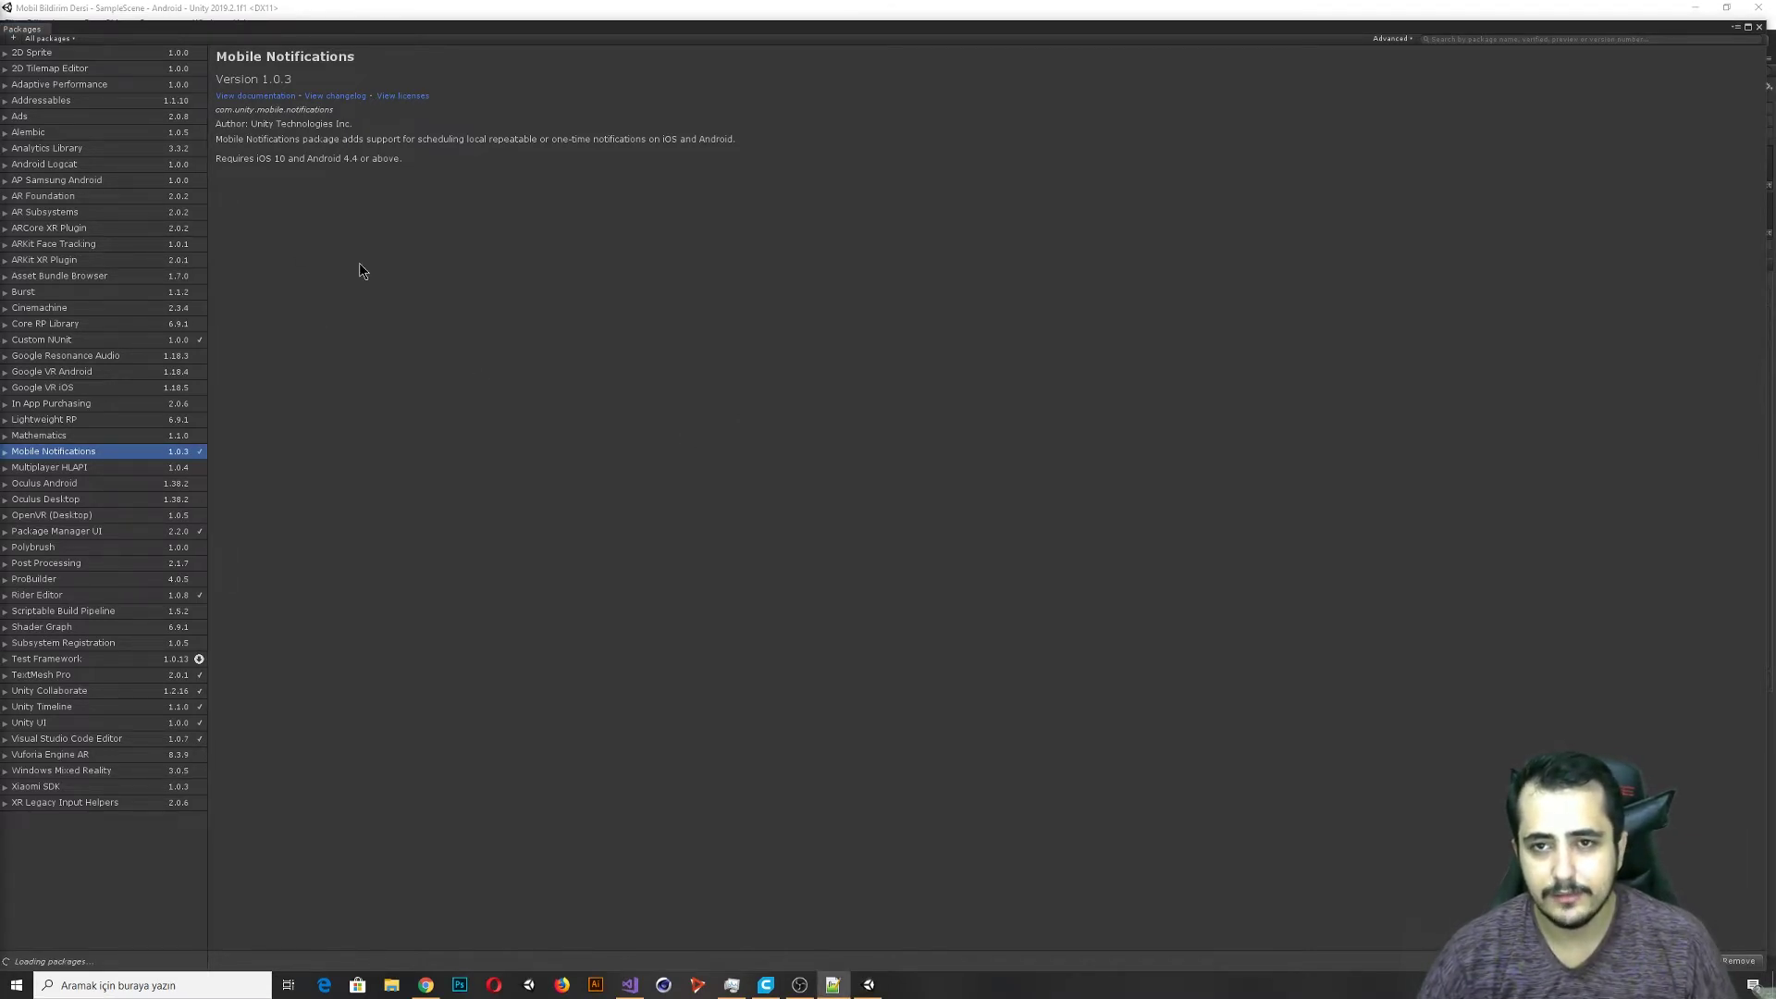
left_click(1759, 27)
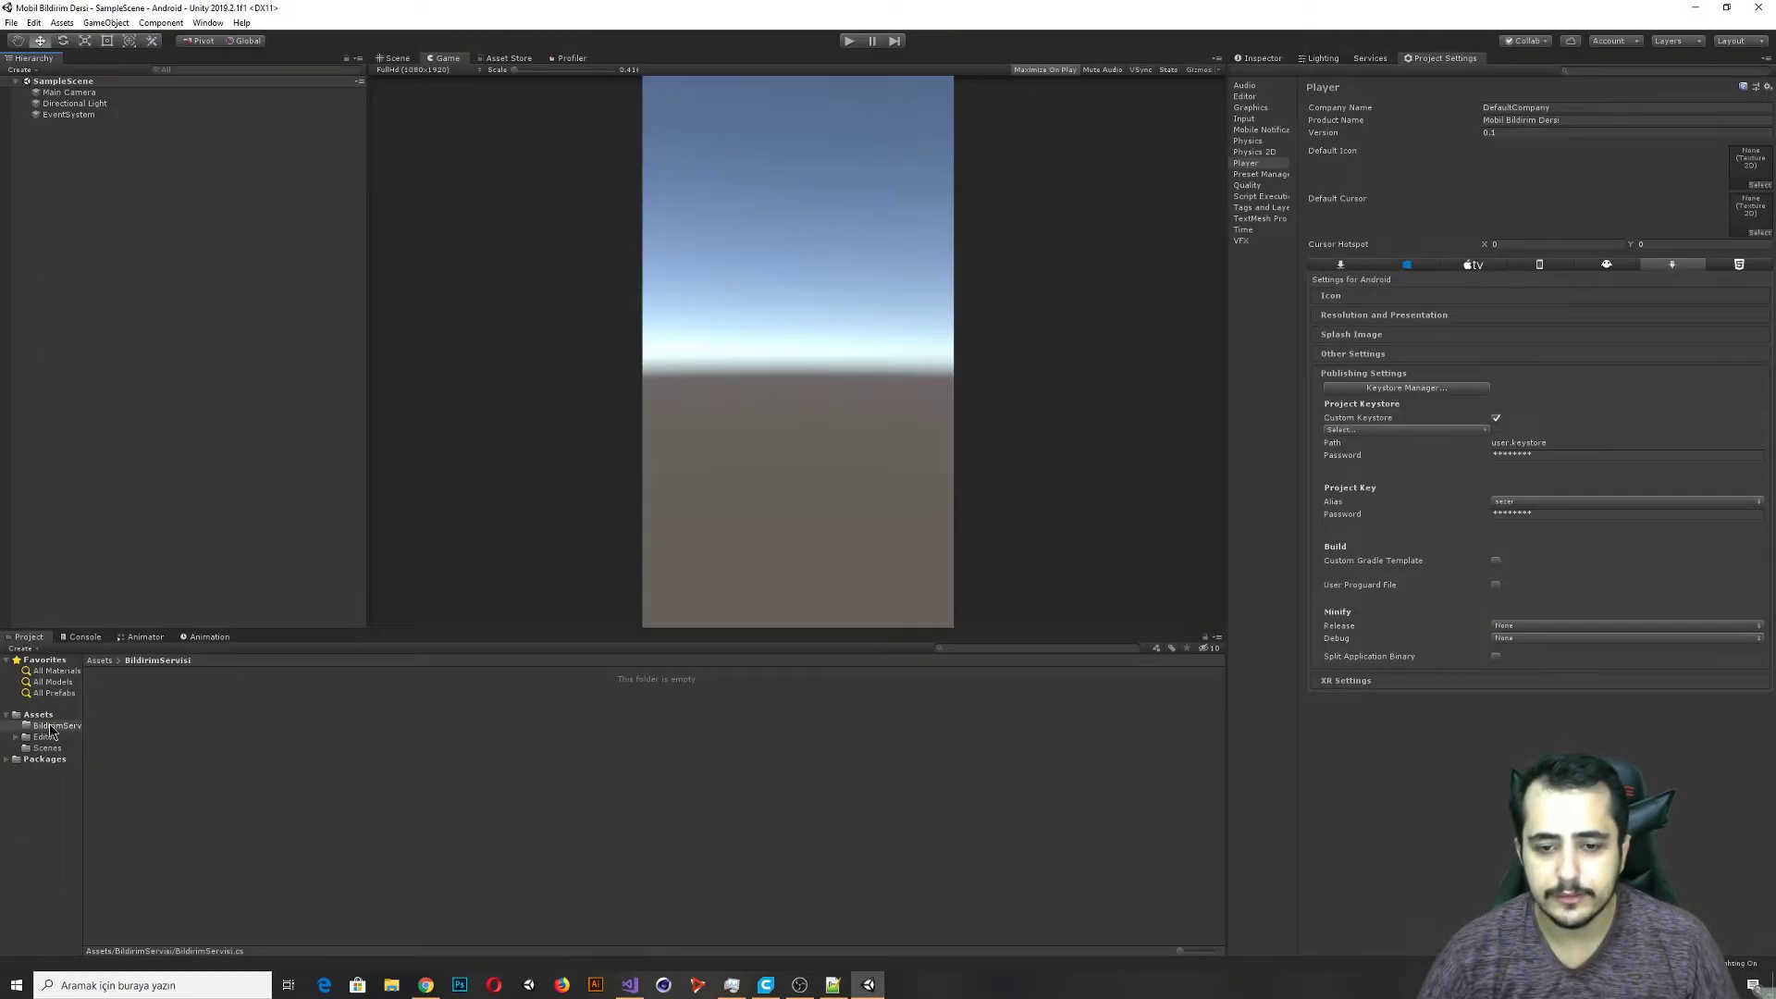
Create a C# script named BildirimServisi inside the BildirimServisi folder.
right_click(203, 737)
mouse_move(298, 403)
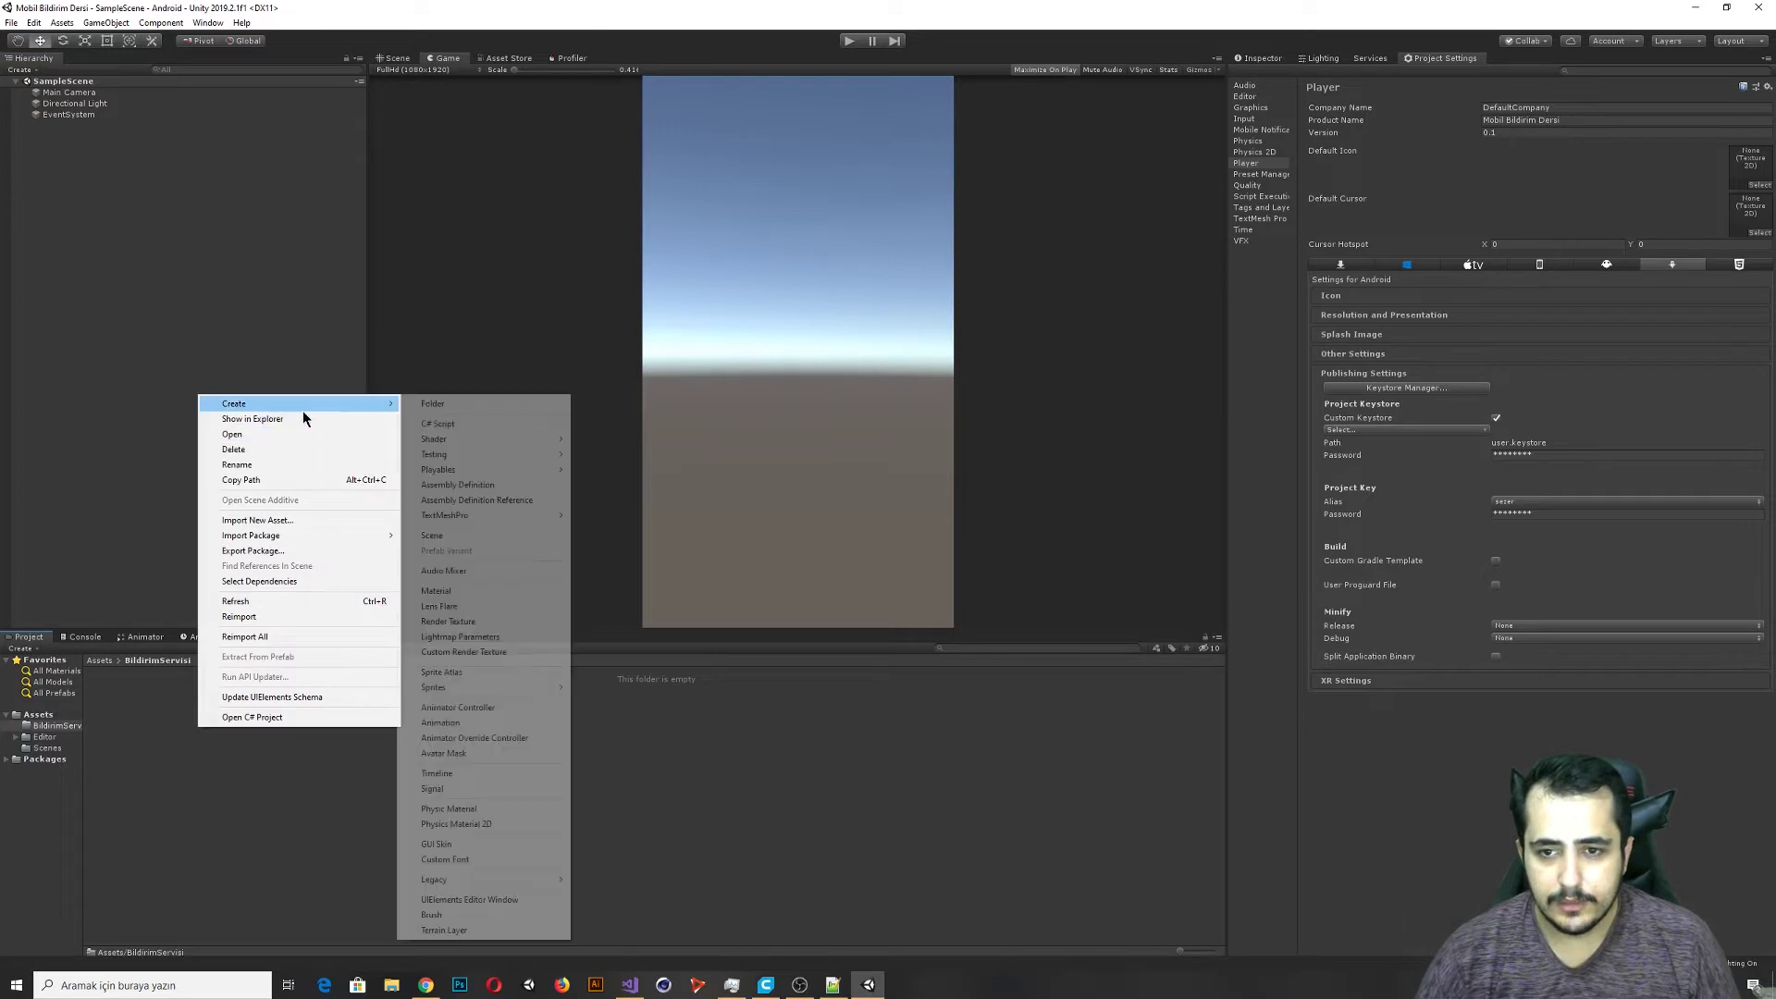
left_click(437, 423)
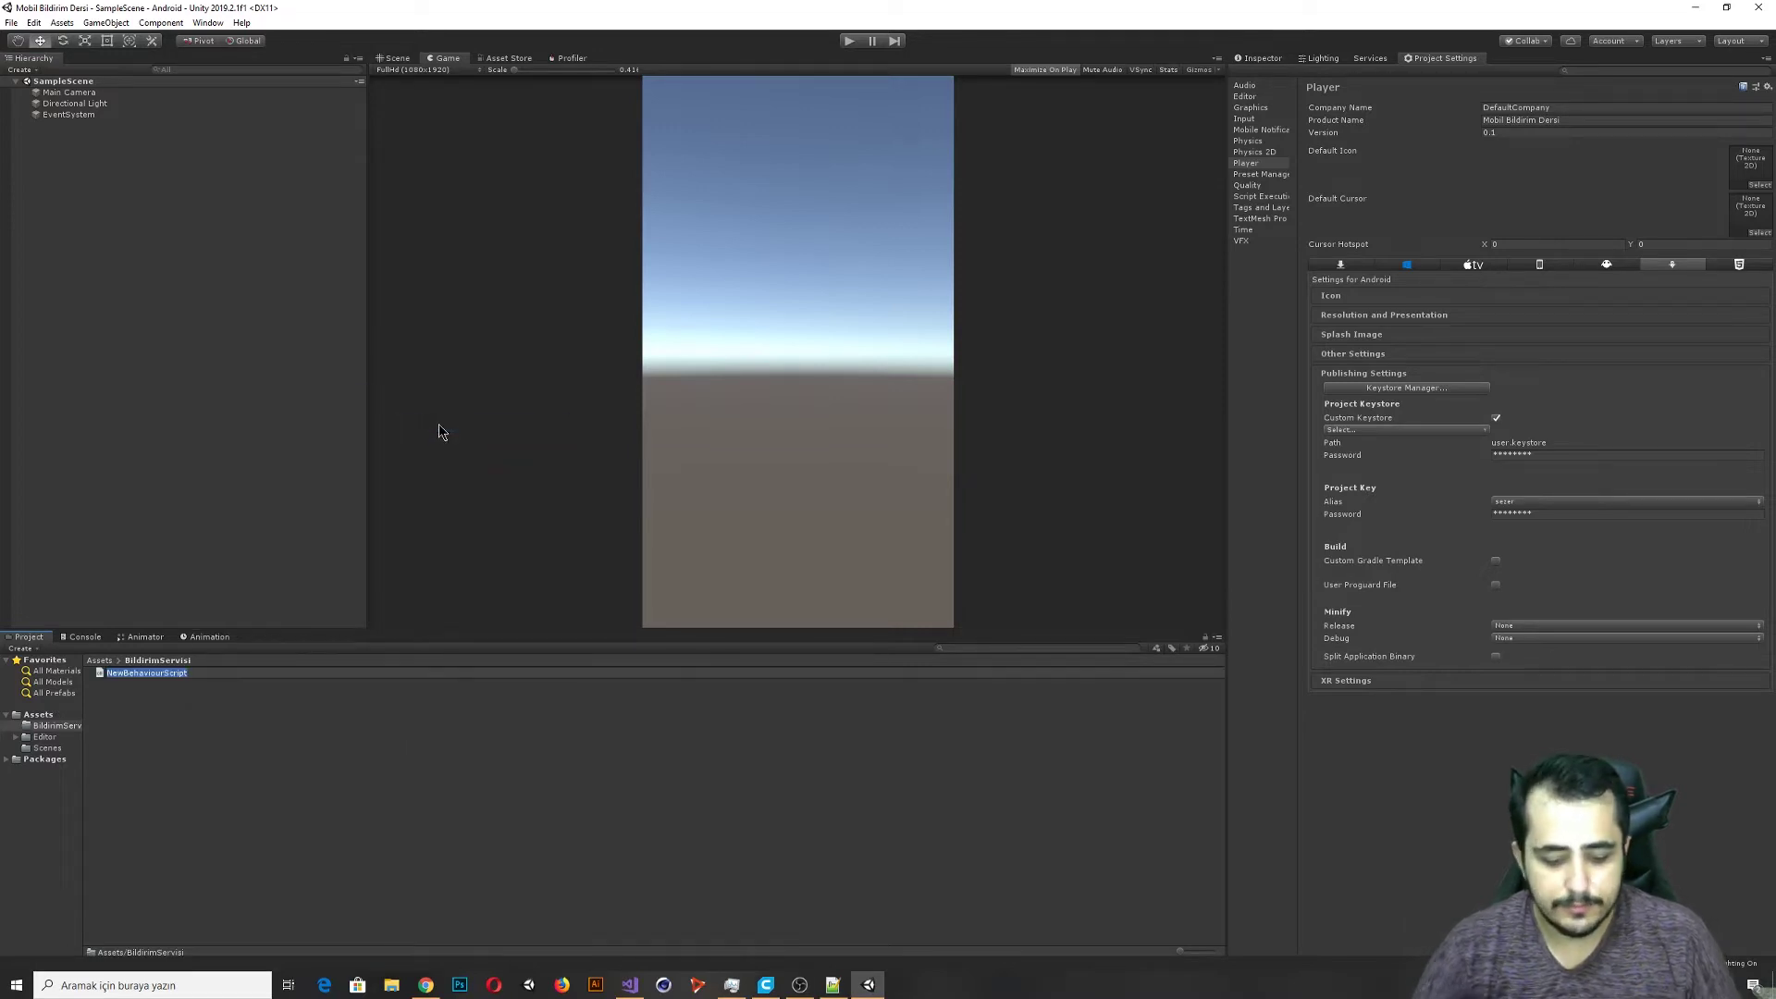
type("BildirimServisi")
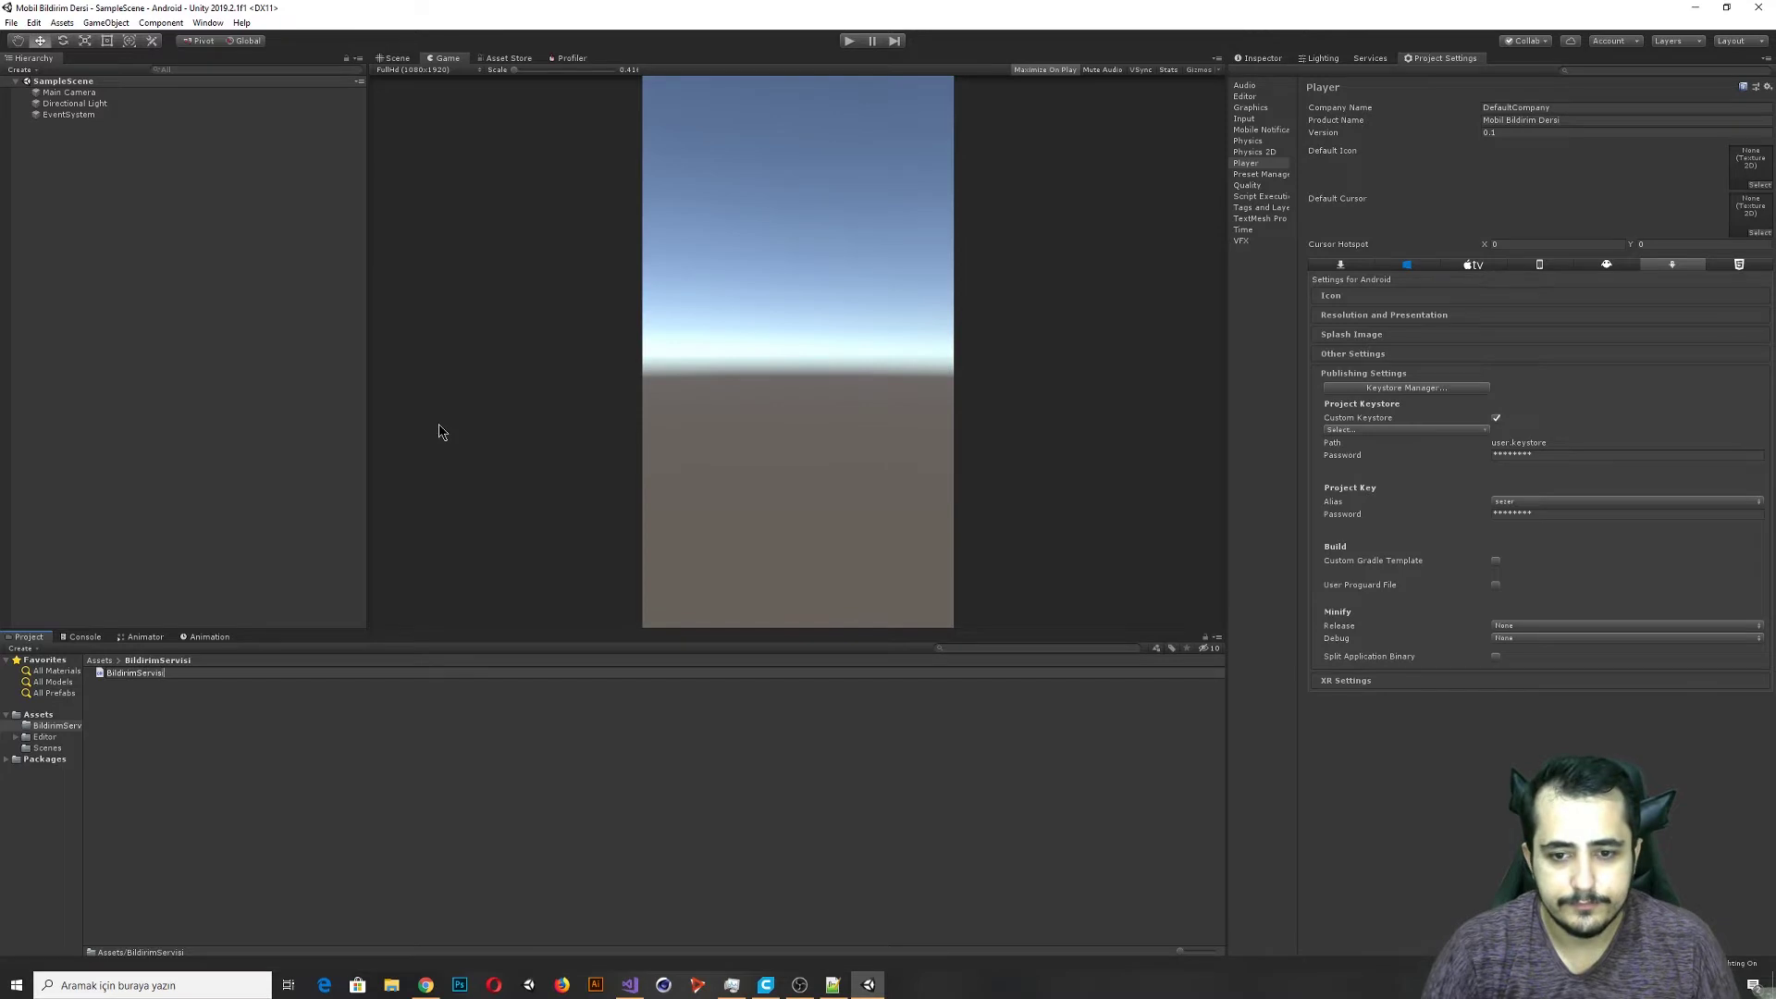
key("Return")
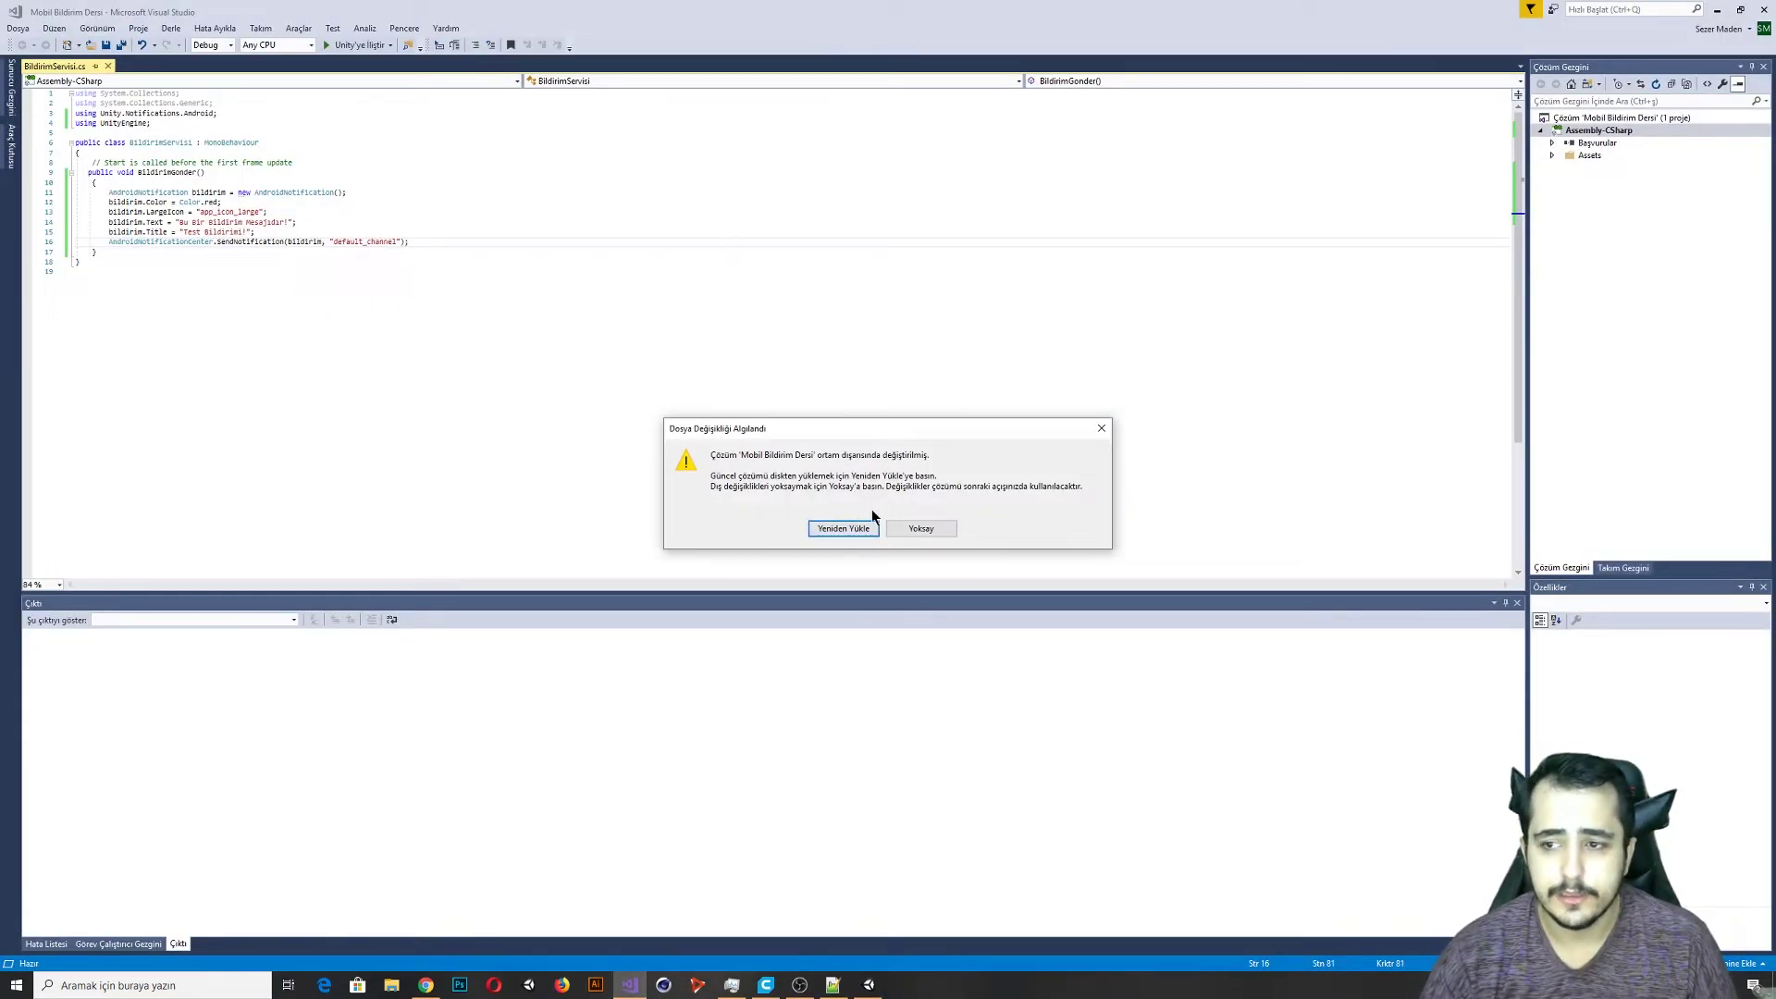
Reload the externally changed solution, undo back to the empty class, and save.
left_click(845, 529)
key("ctrl+z")
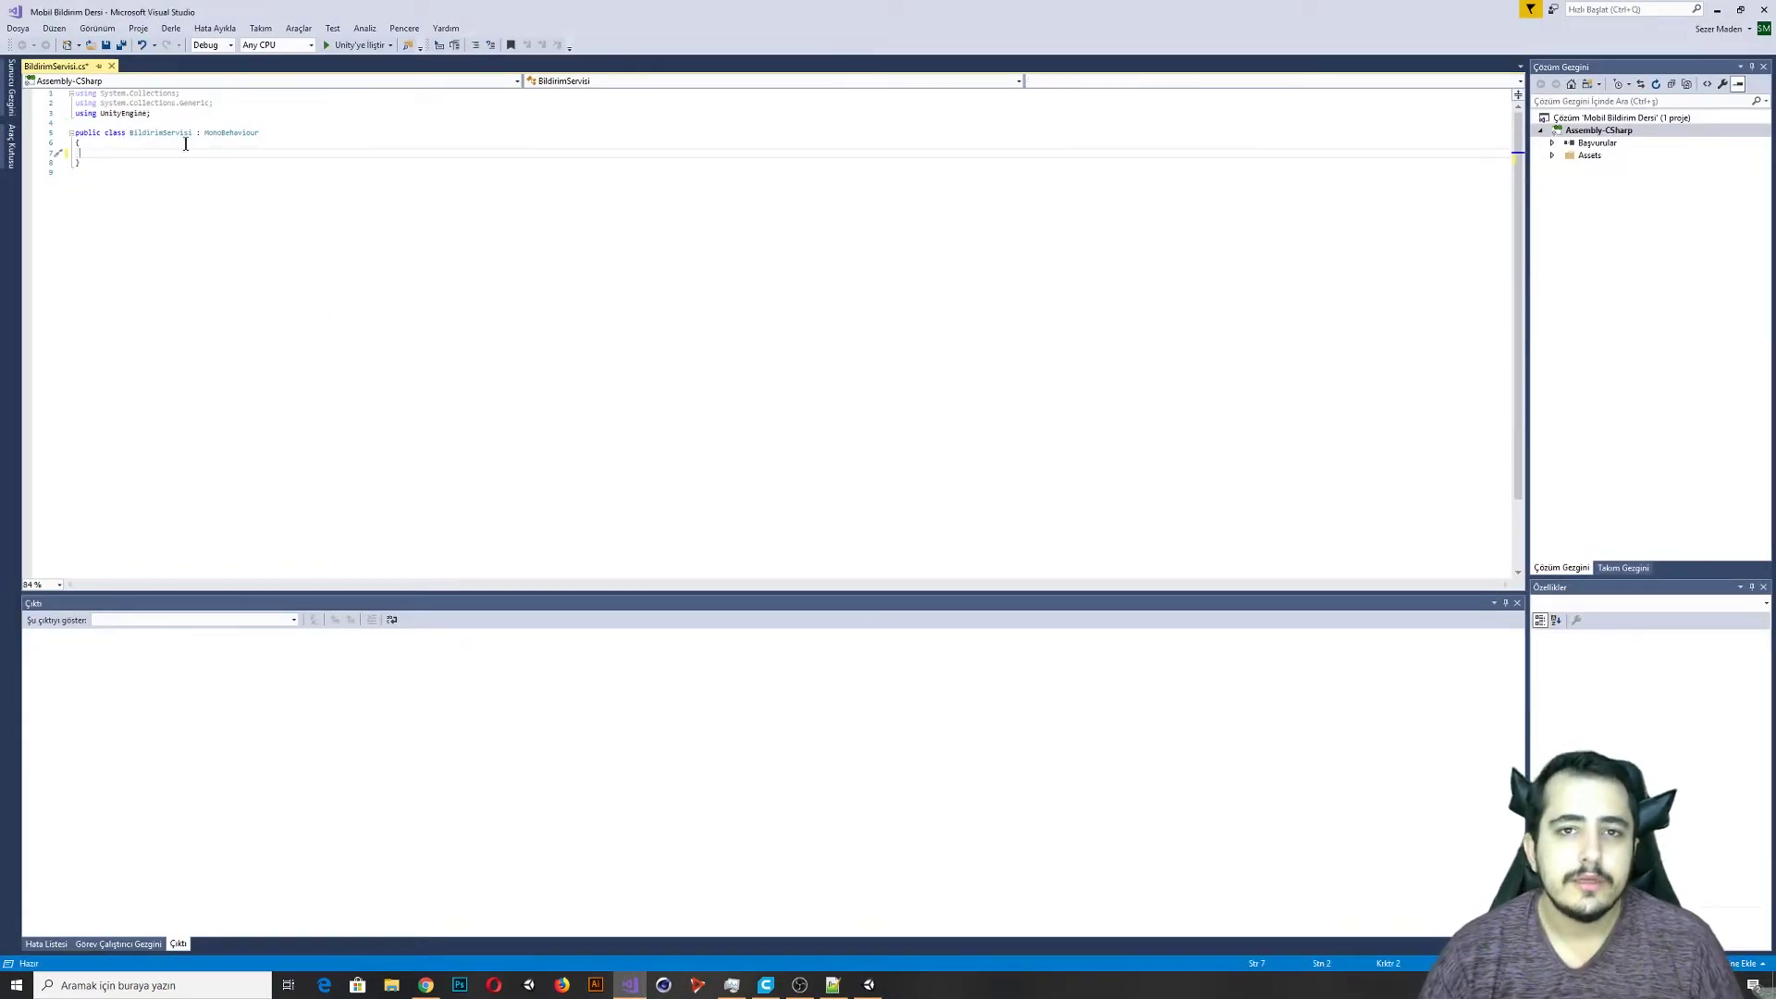
key("ctrl+s")
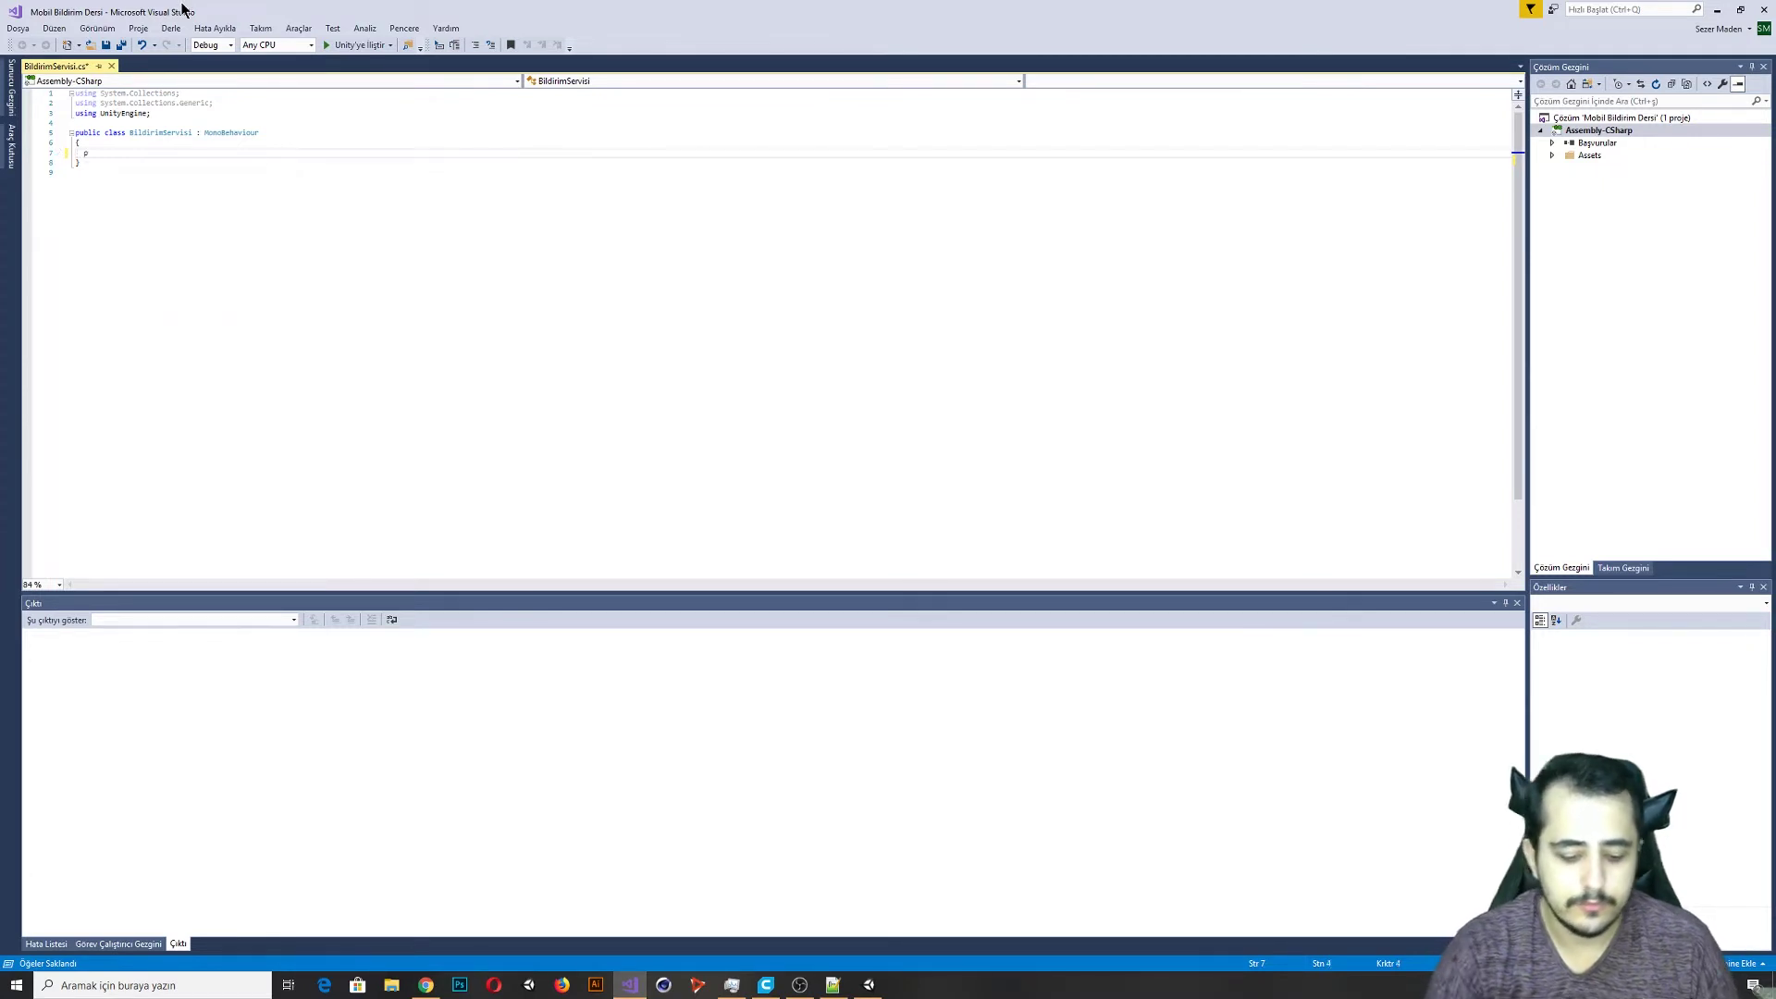
Write an empty public void BildirimGonder() method with a body block.
type("public")
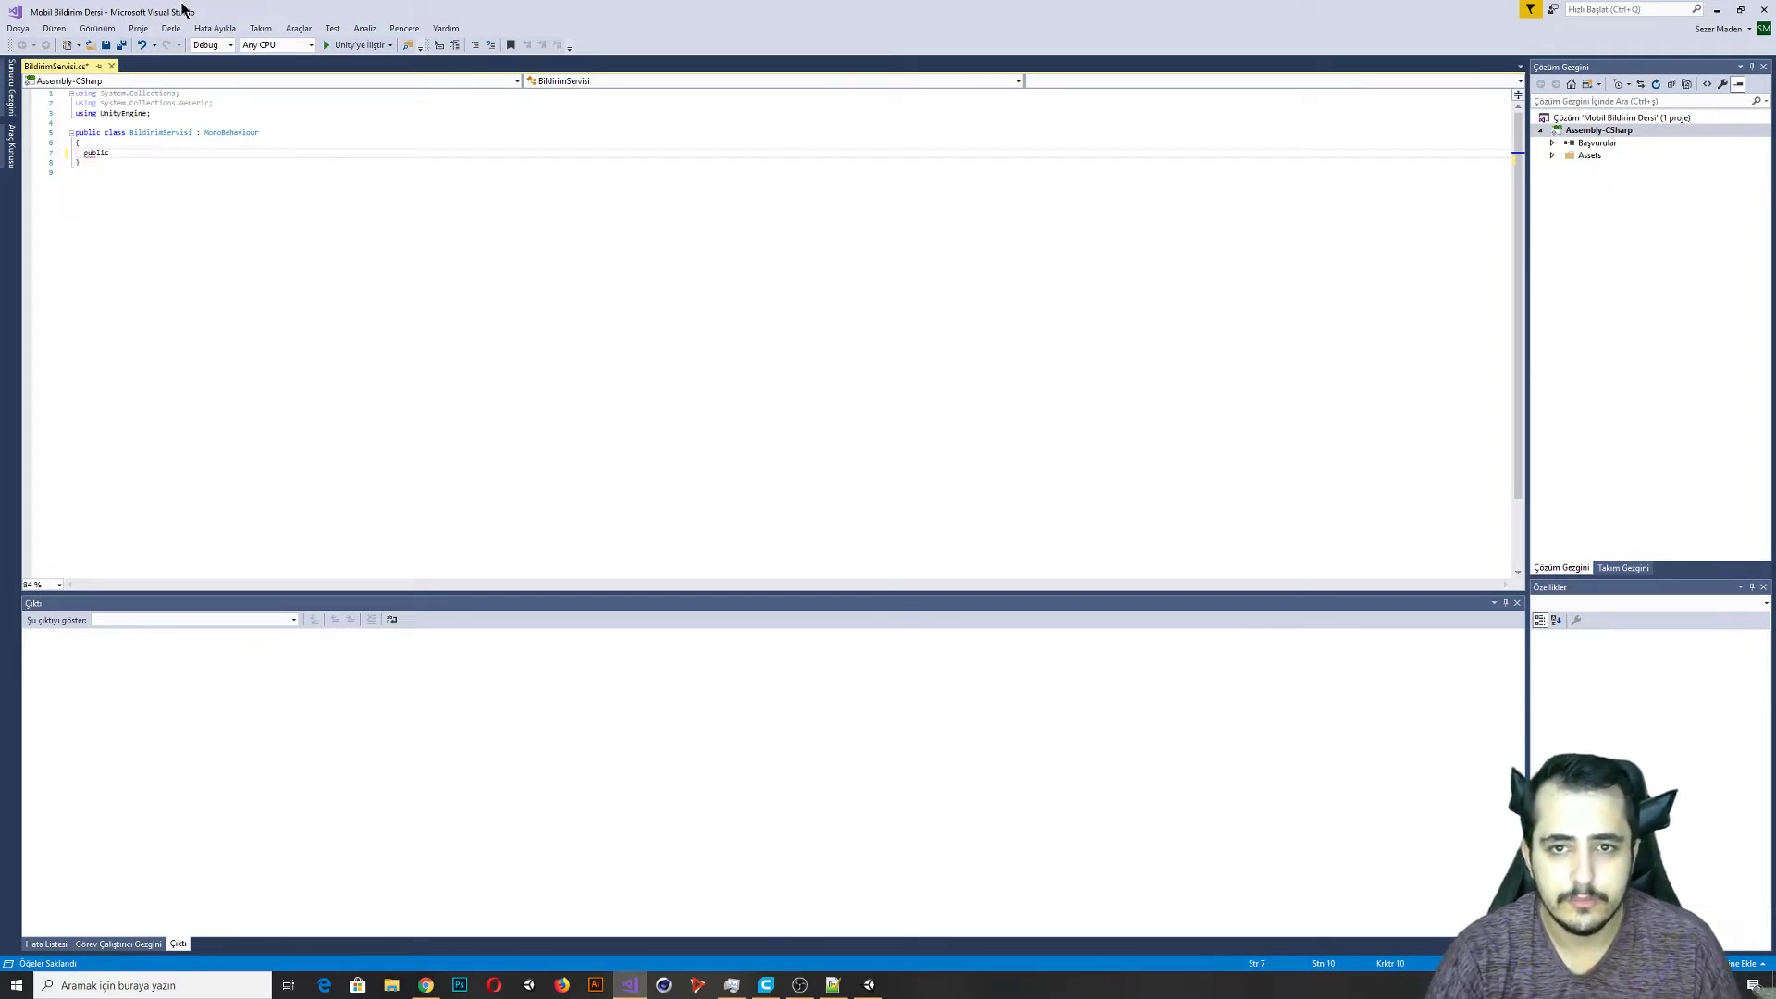
type(" void ")
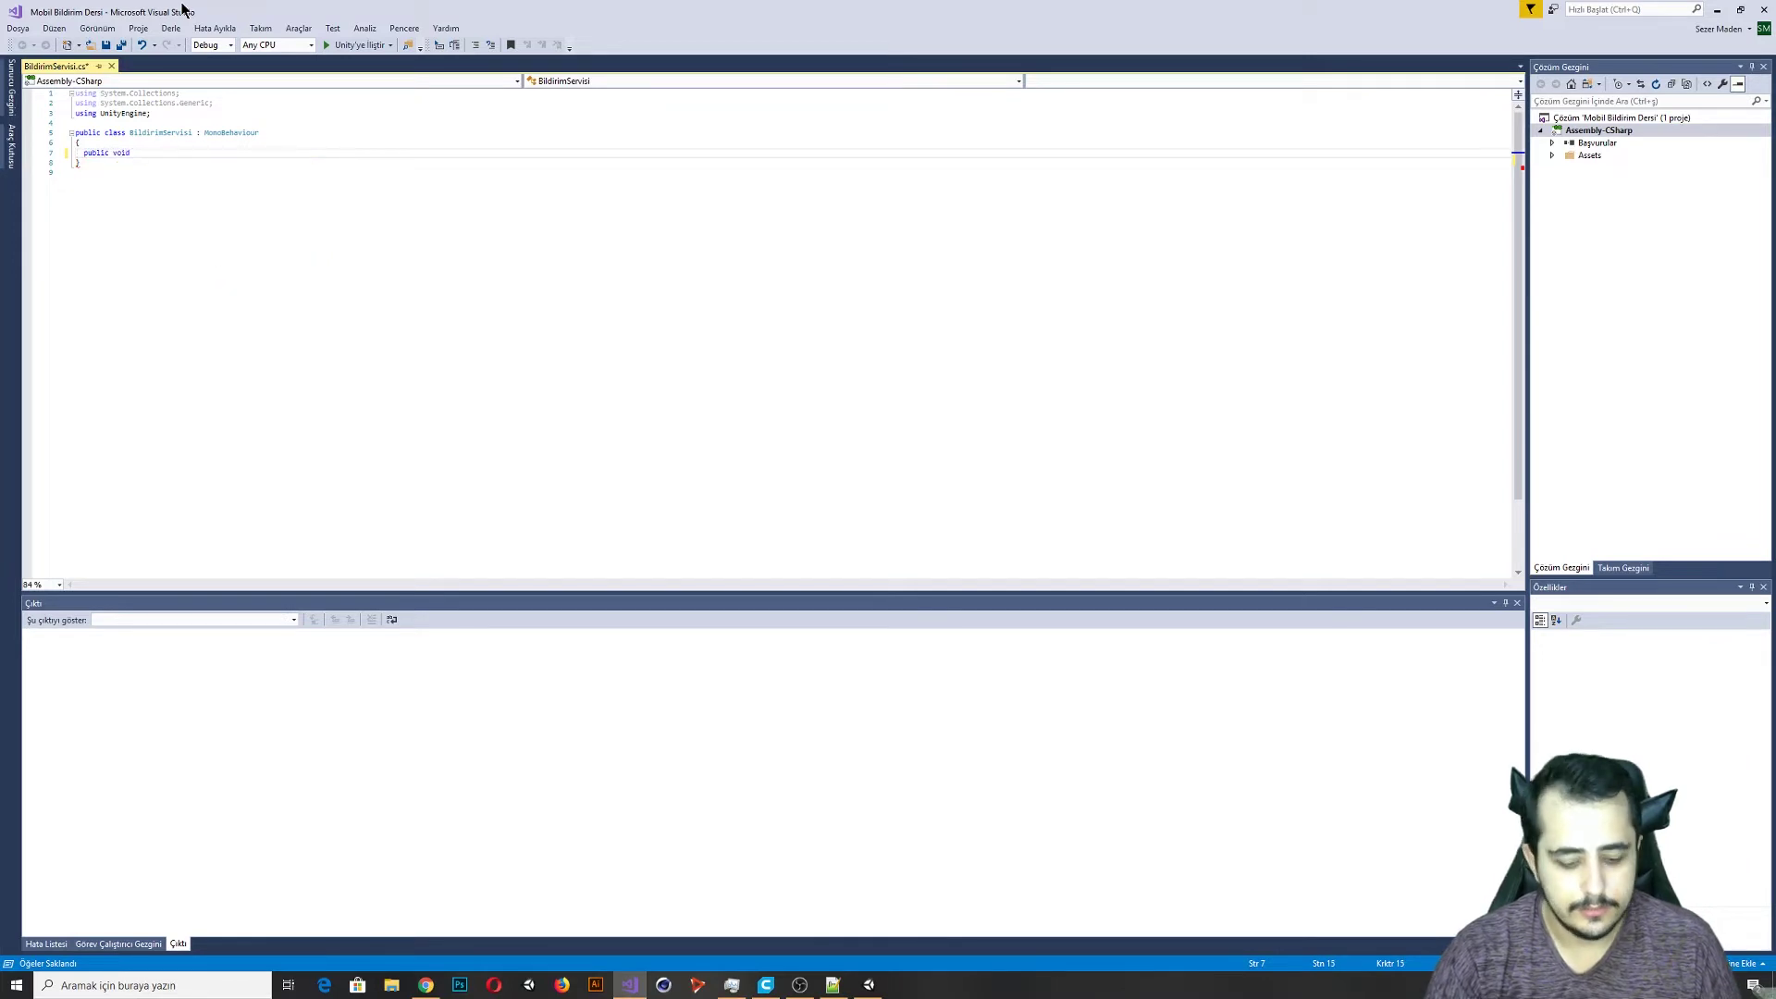
type("Bildirim Gond")
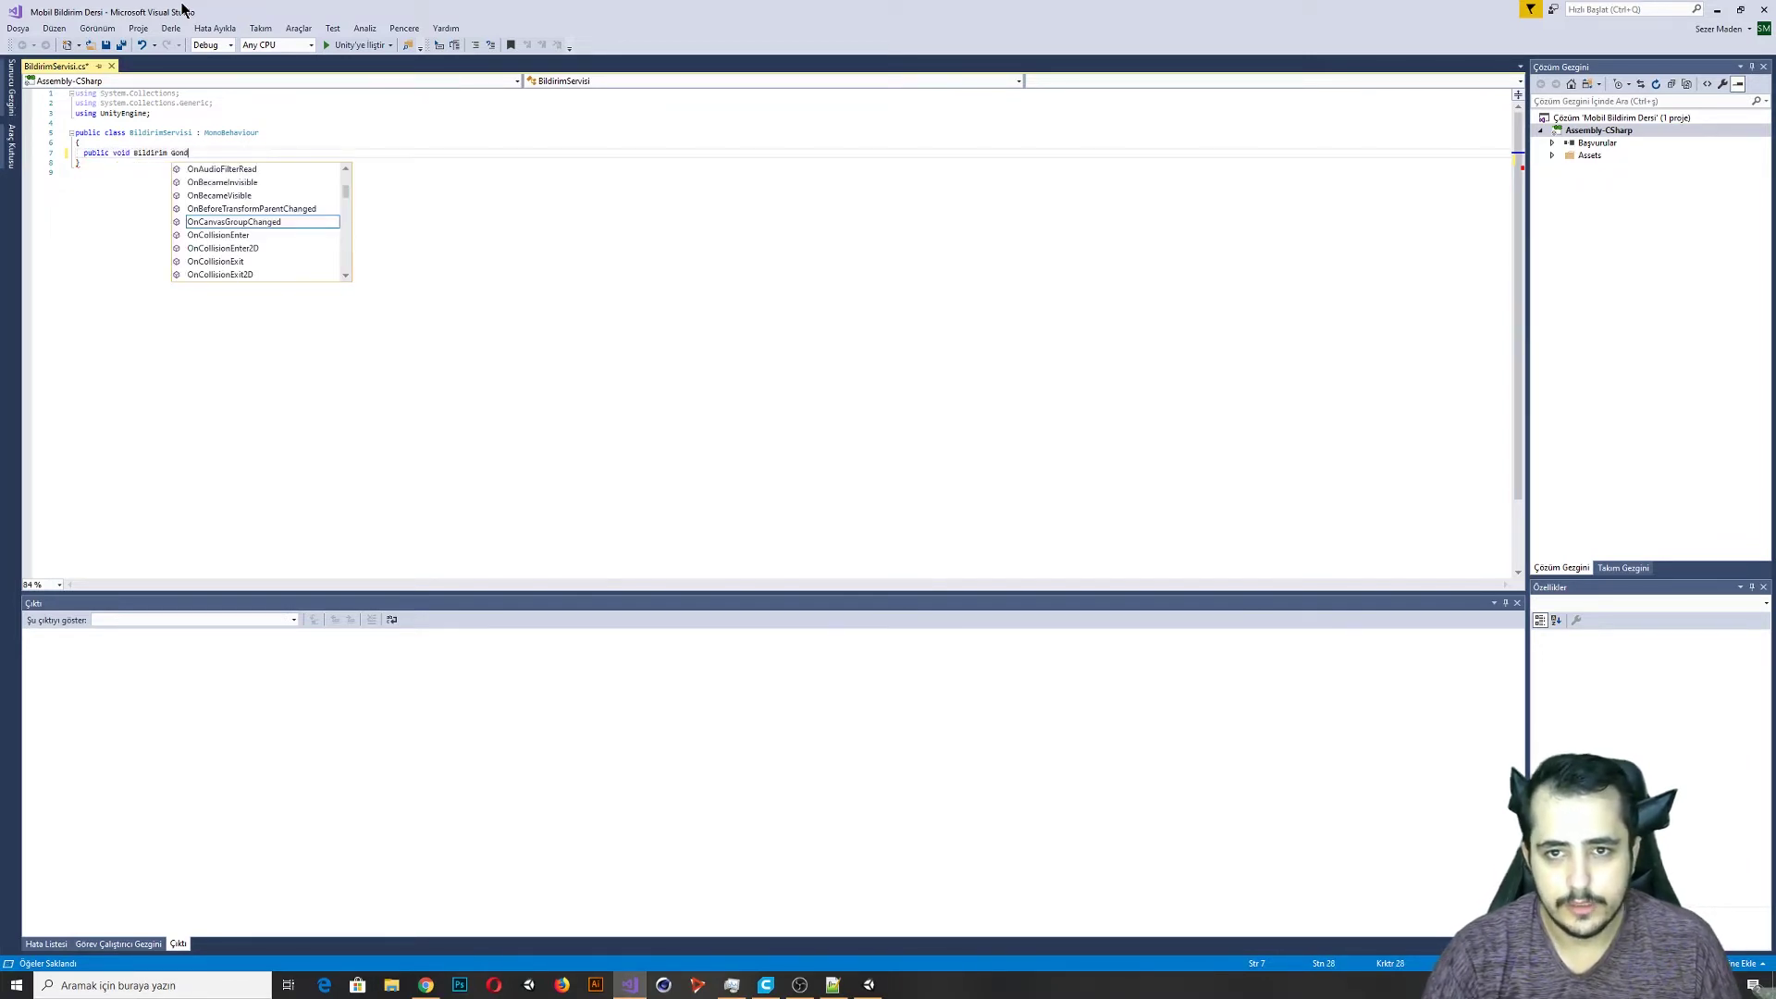
key("Escape")
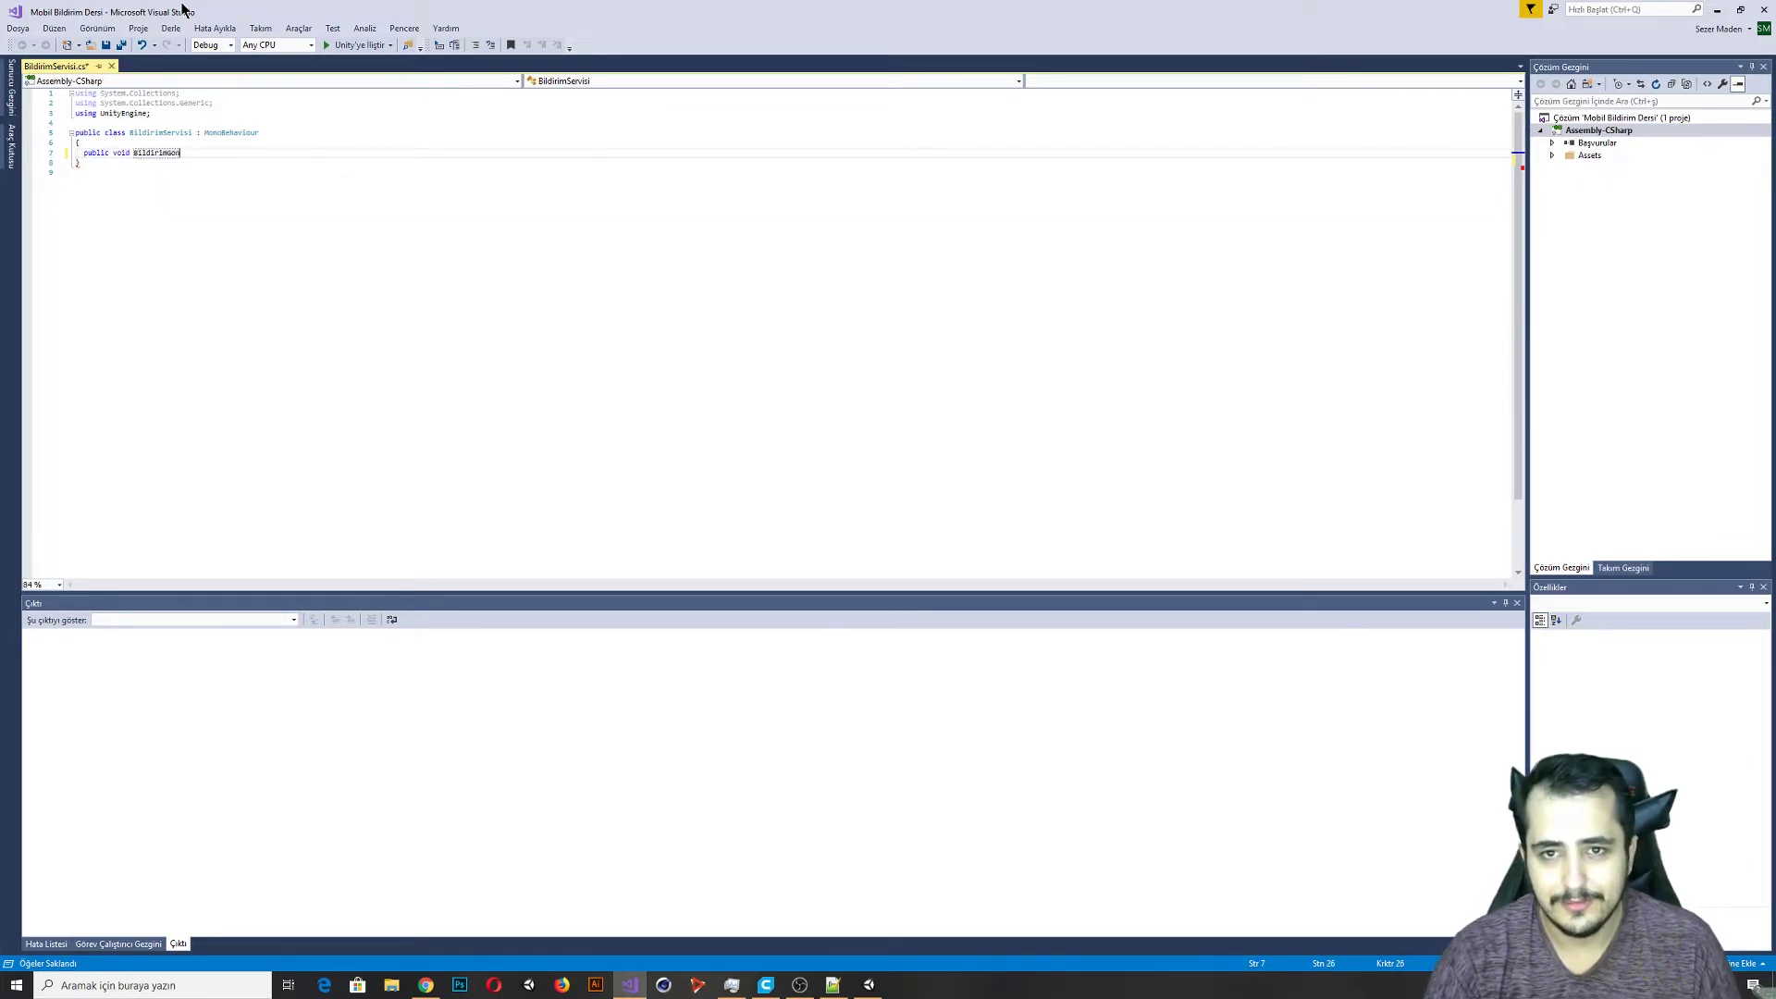
type("nder;")
key("Return")
type("{")
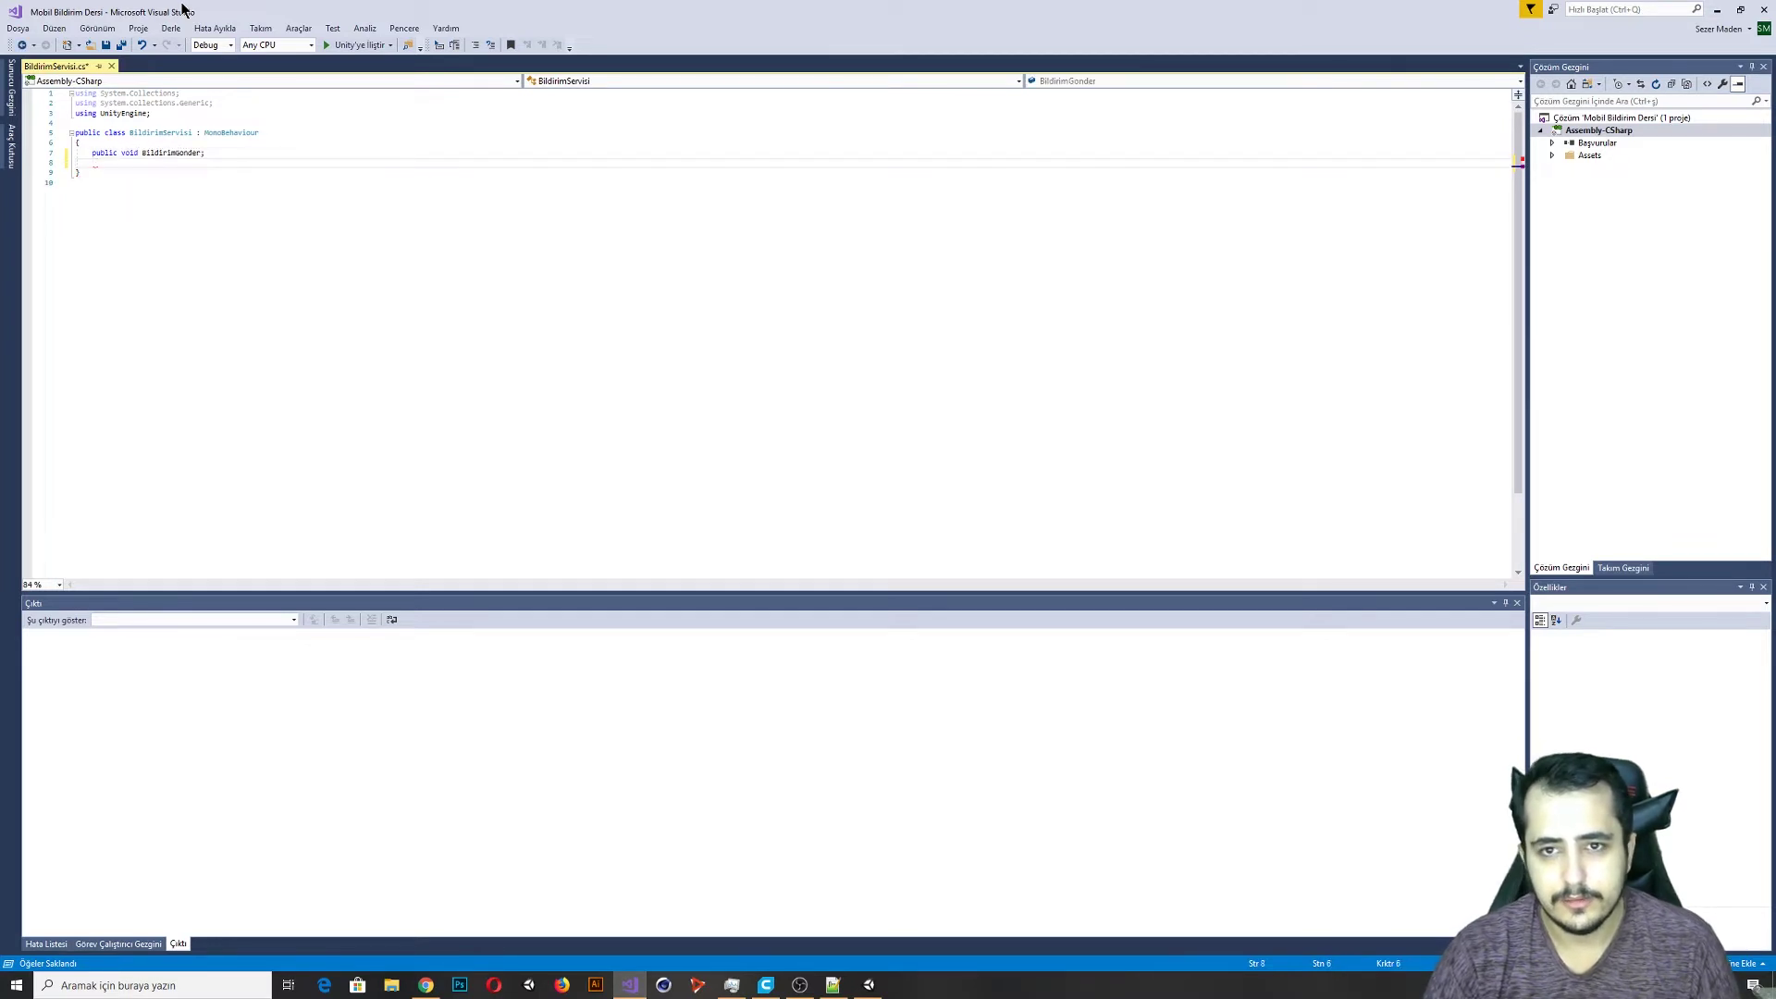
key("BackSpace")
key("BackSpace")
type("() { }")
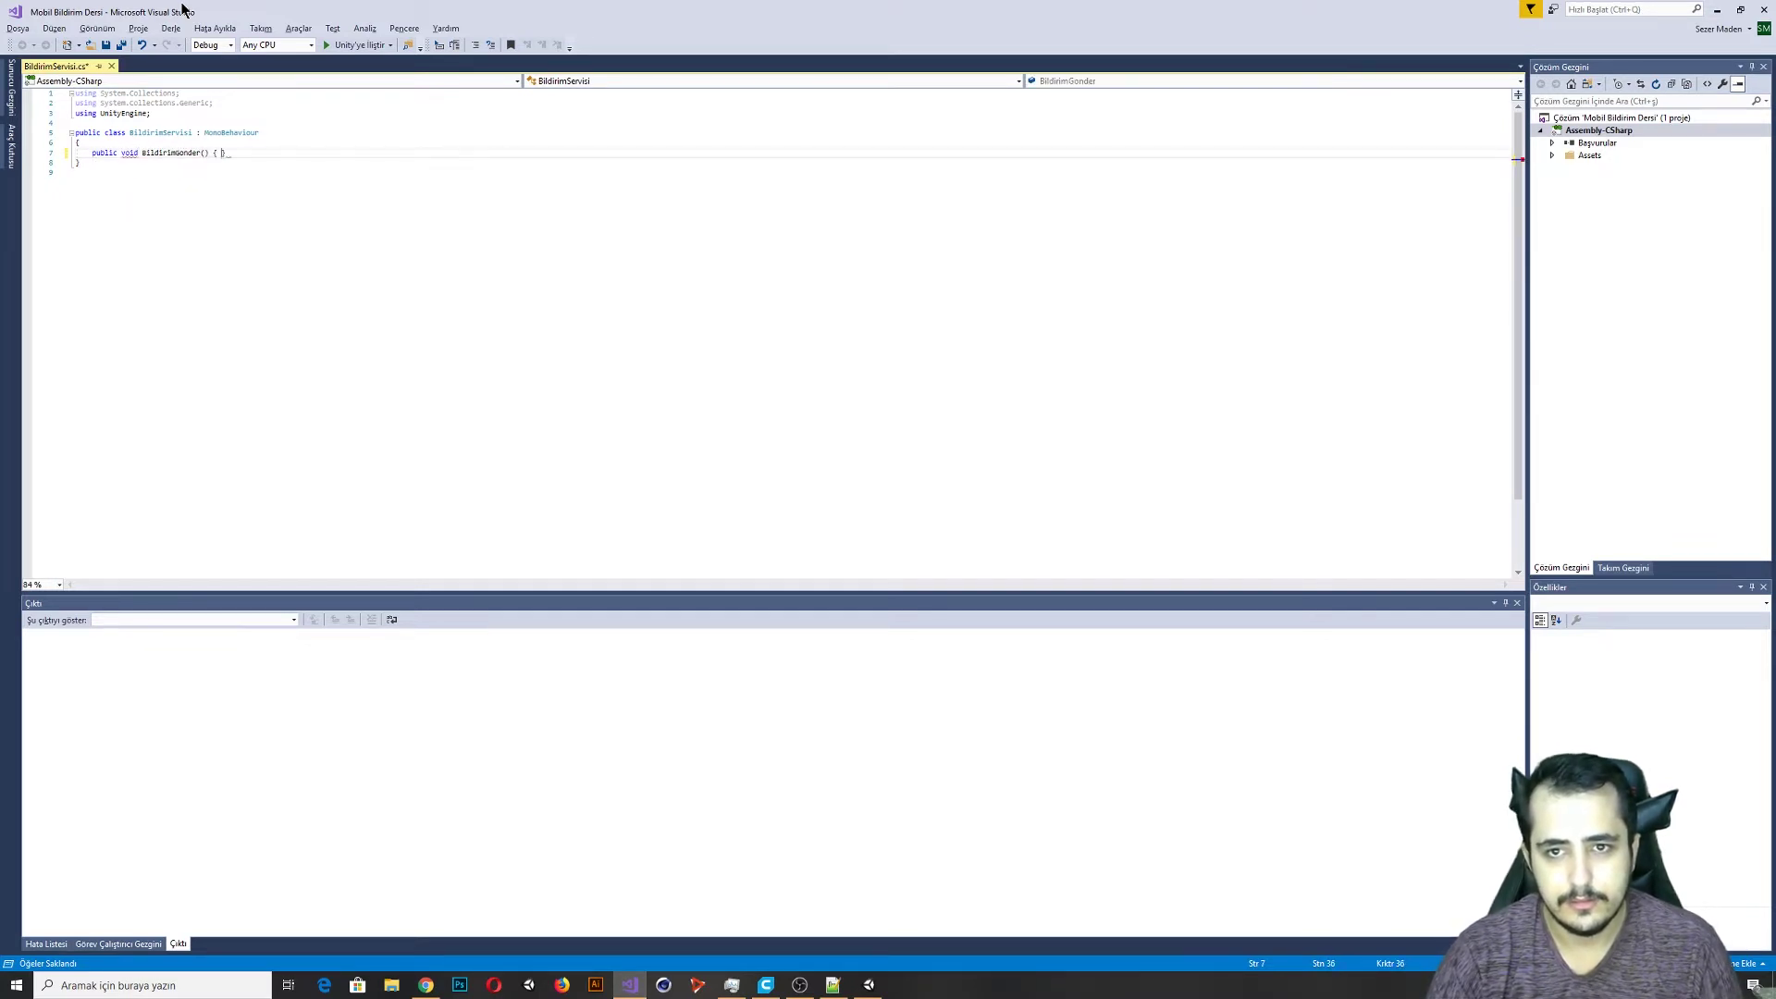
key("Return")
type("{")
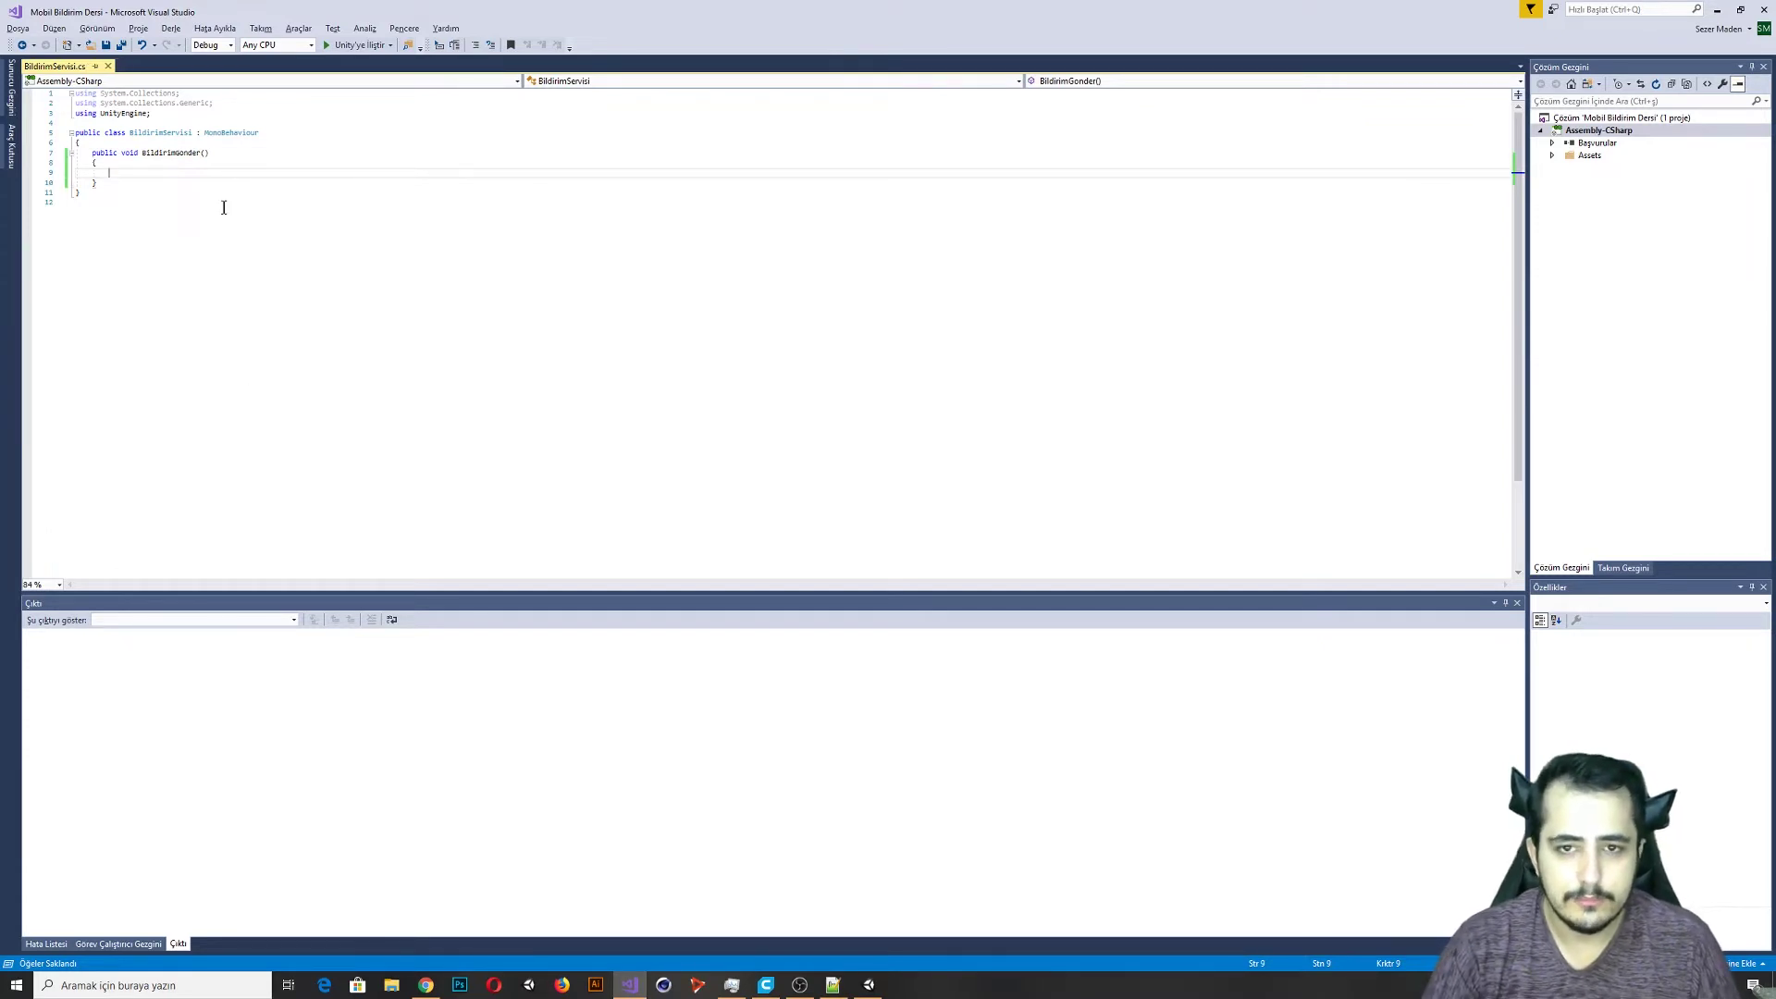
Start an AndroidNotification declaration and bring up quick fixes for the unresolved type.
type("AndroidActivityIndicatorStyle N")
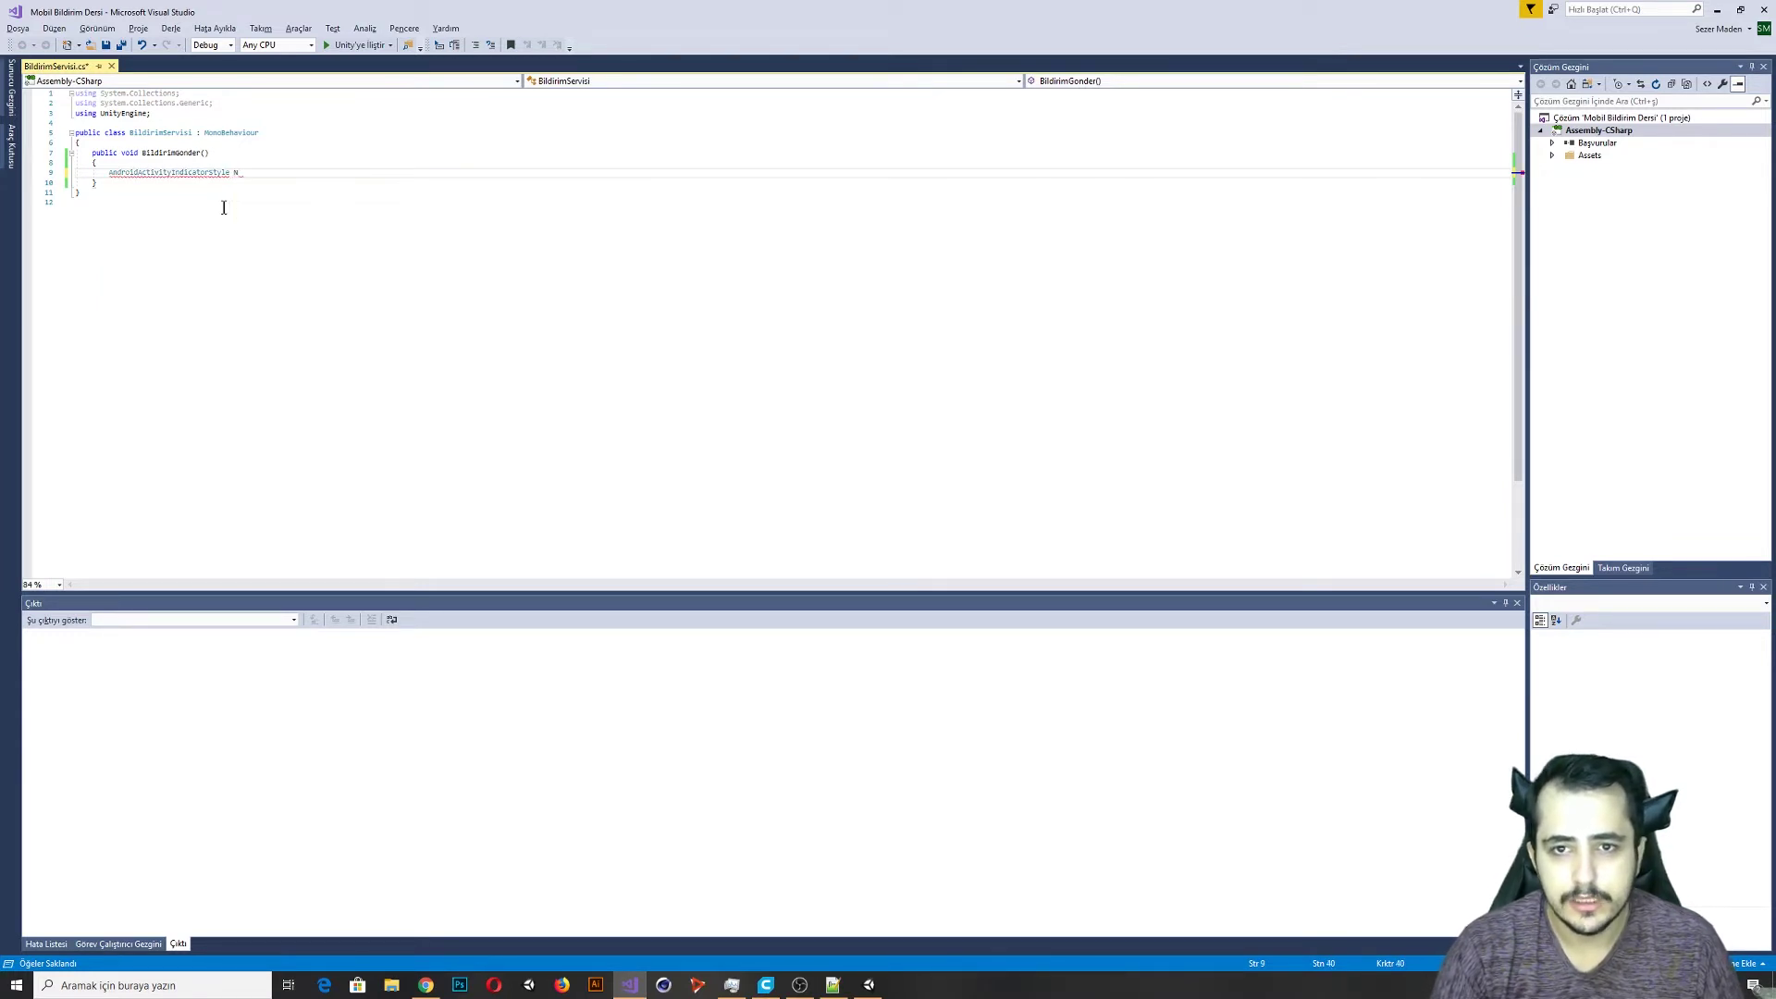
key("ctrl+z")
key("ctrl+z")
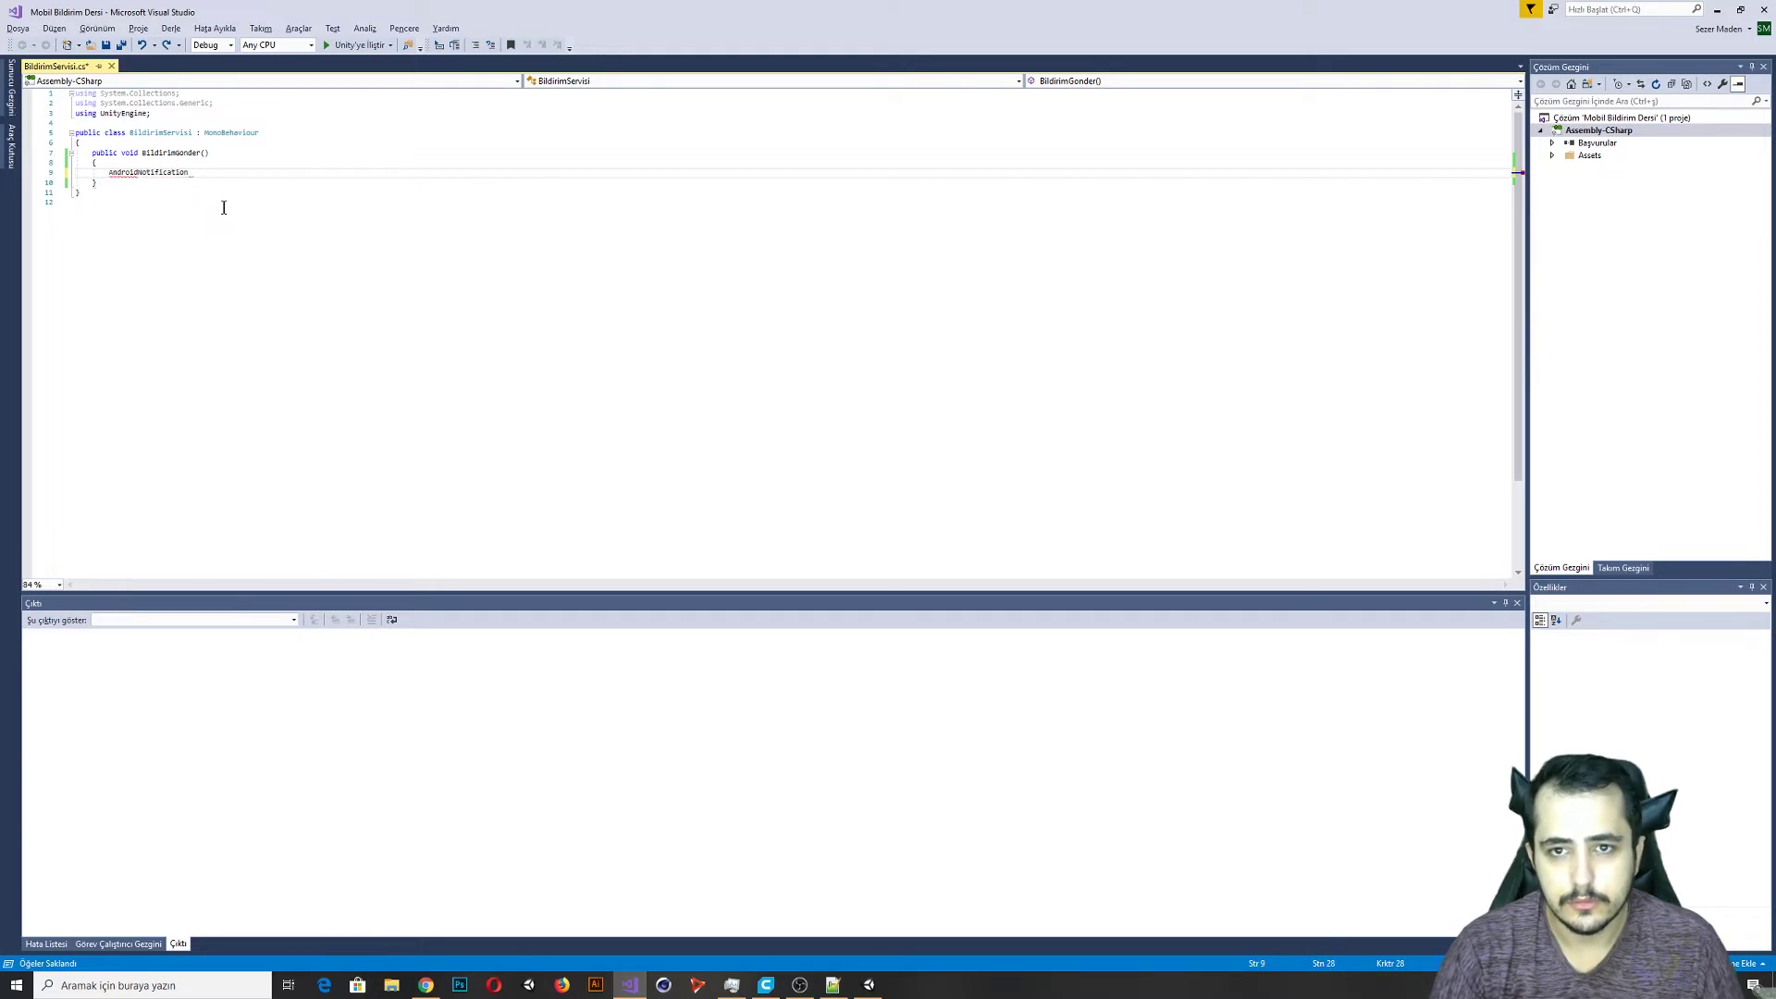
key("Up")
key("Up")
key("Up")
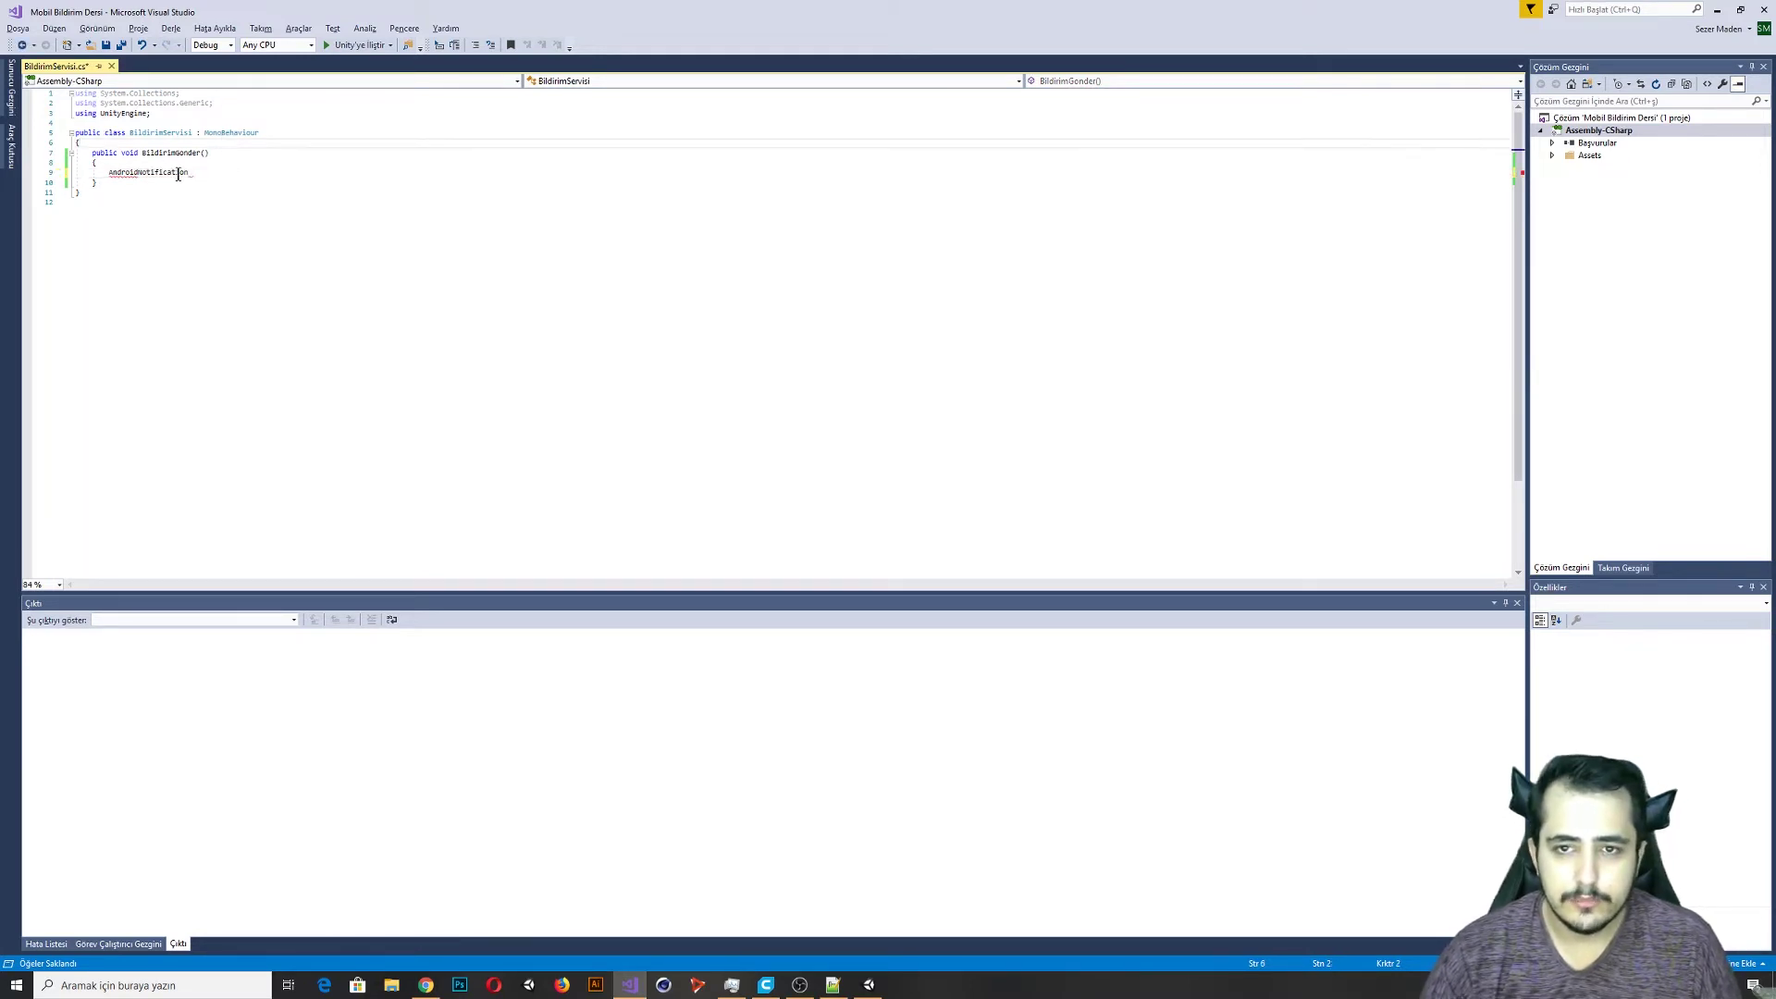
left_click(179, 173)
key("ctrl+period")
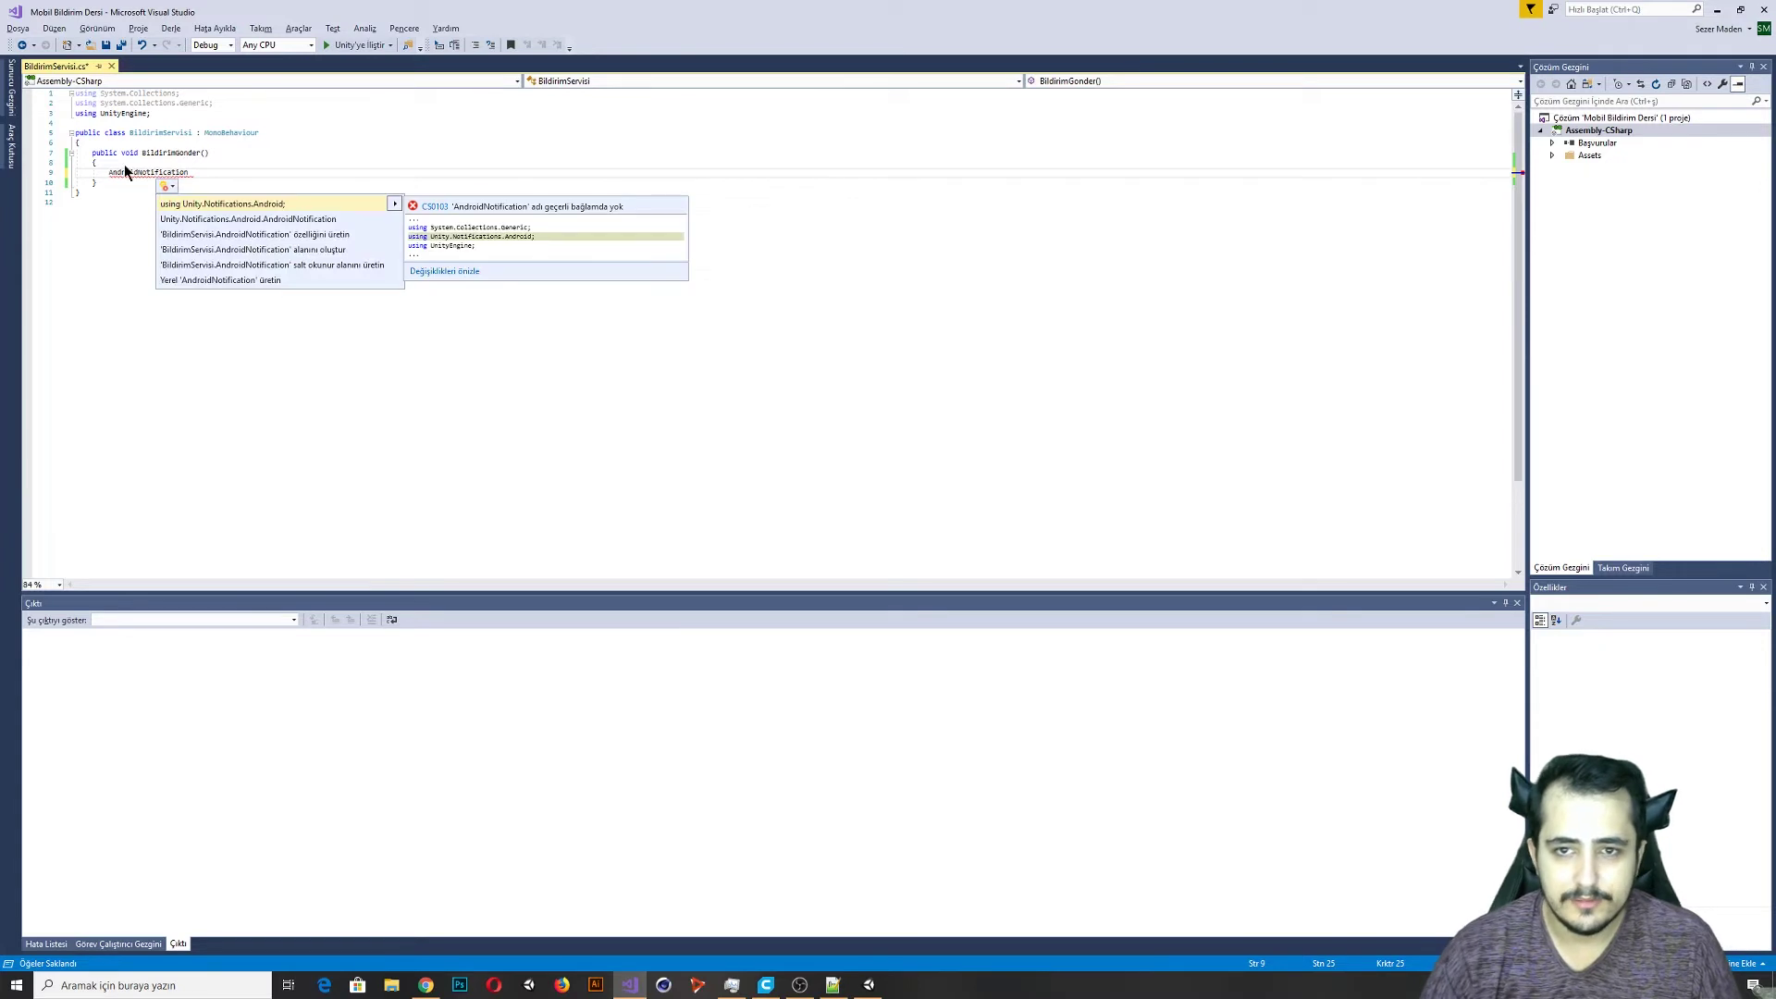
Add the Unity.Notifications.Android using and declare bildirim = new AndroidNotification();.
left_click(279, 203)
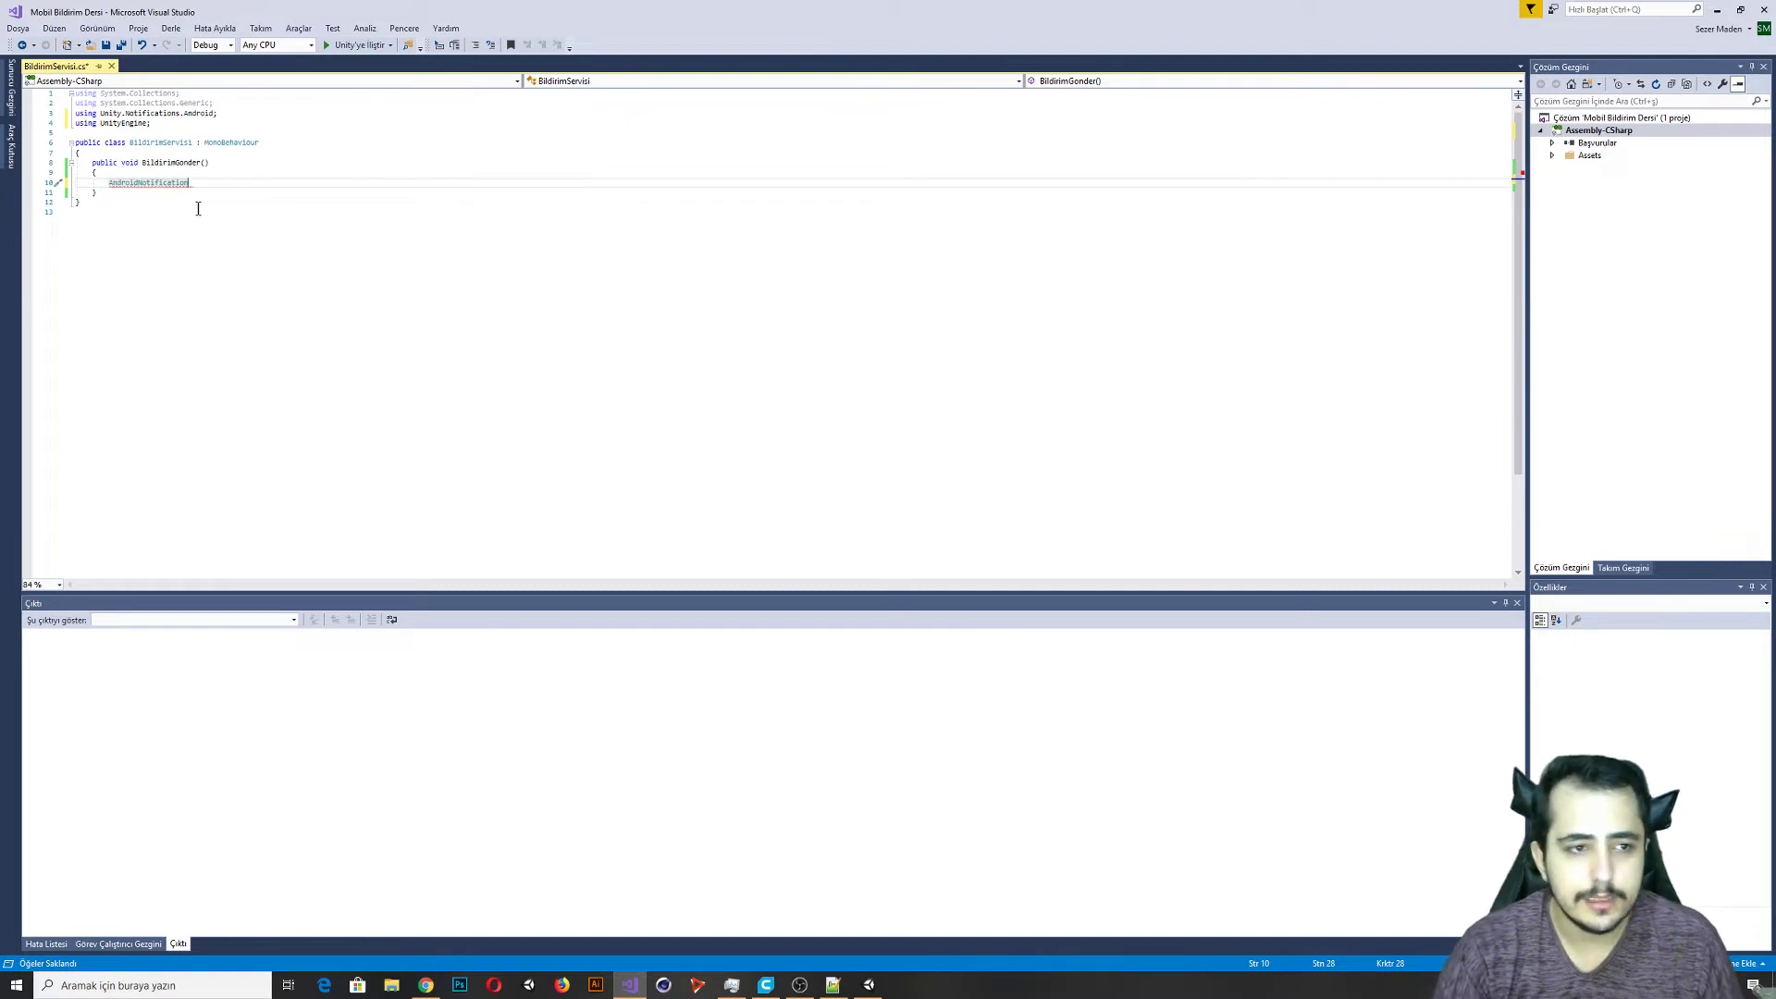
type(" bildirim")
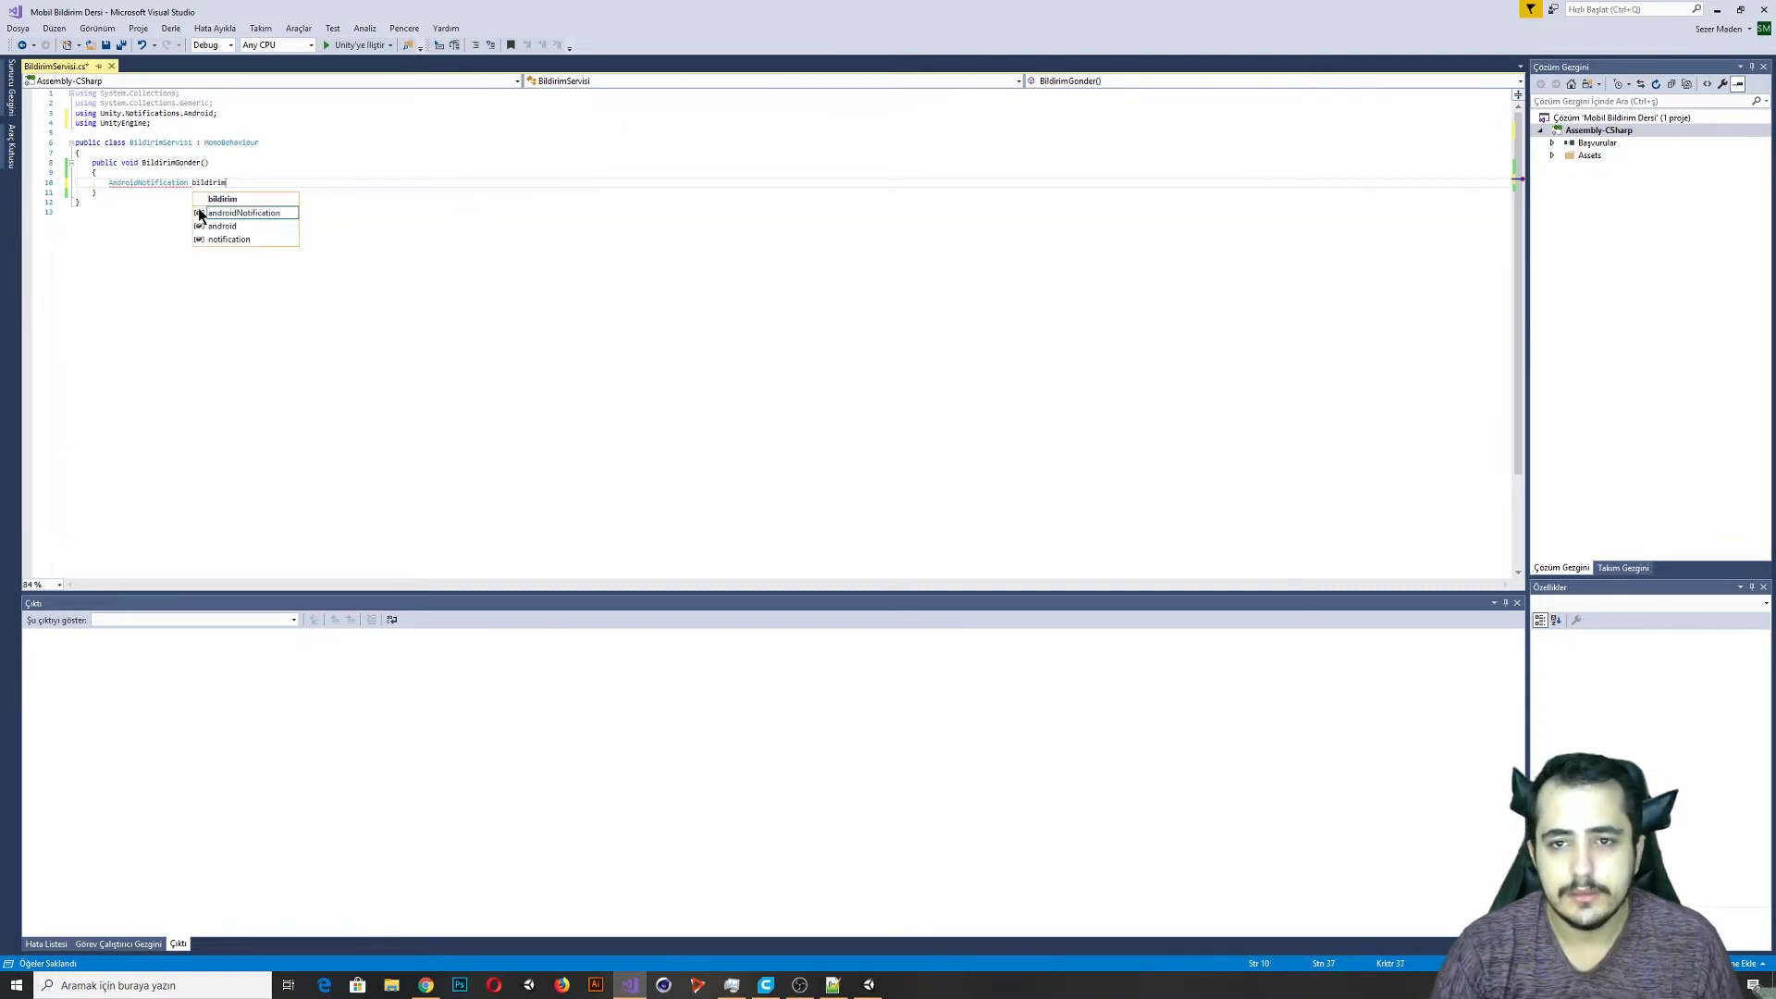
type(" = ")
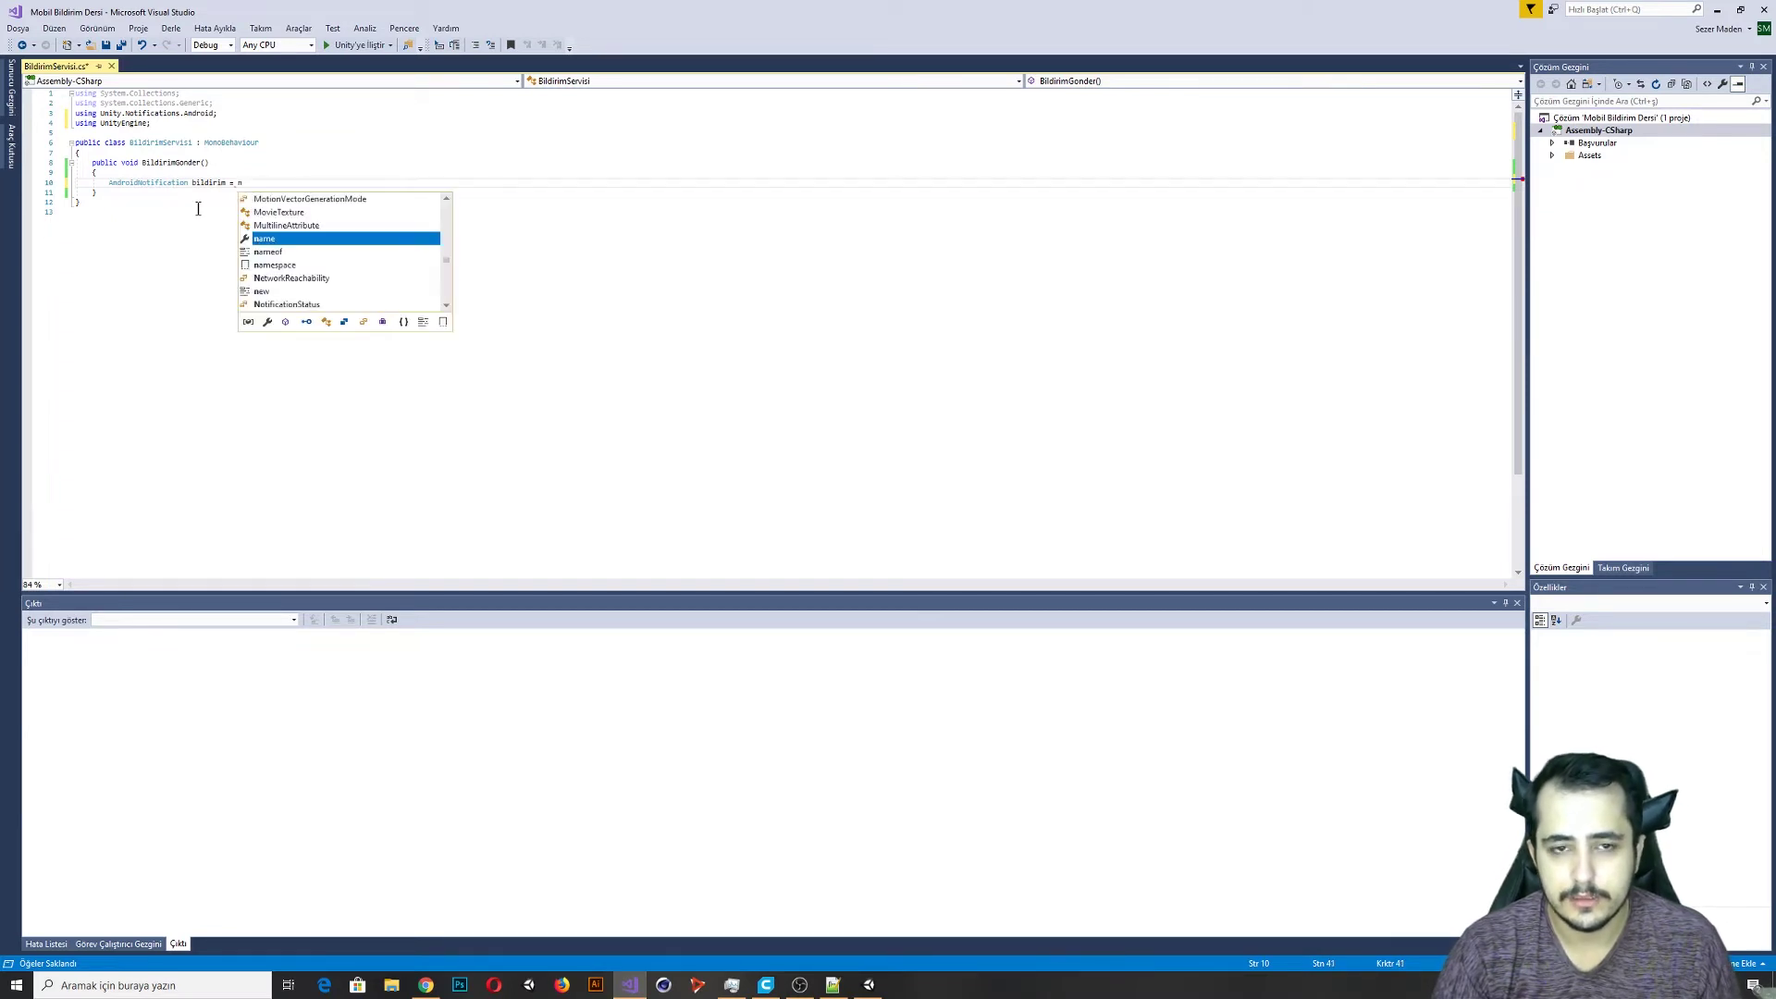
type("new An")
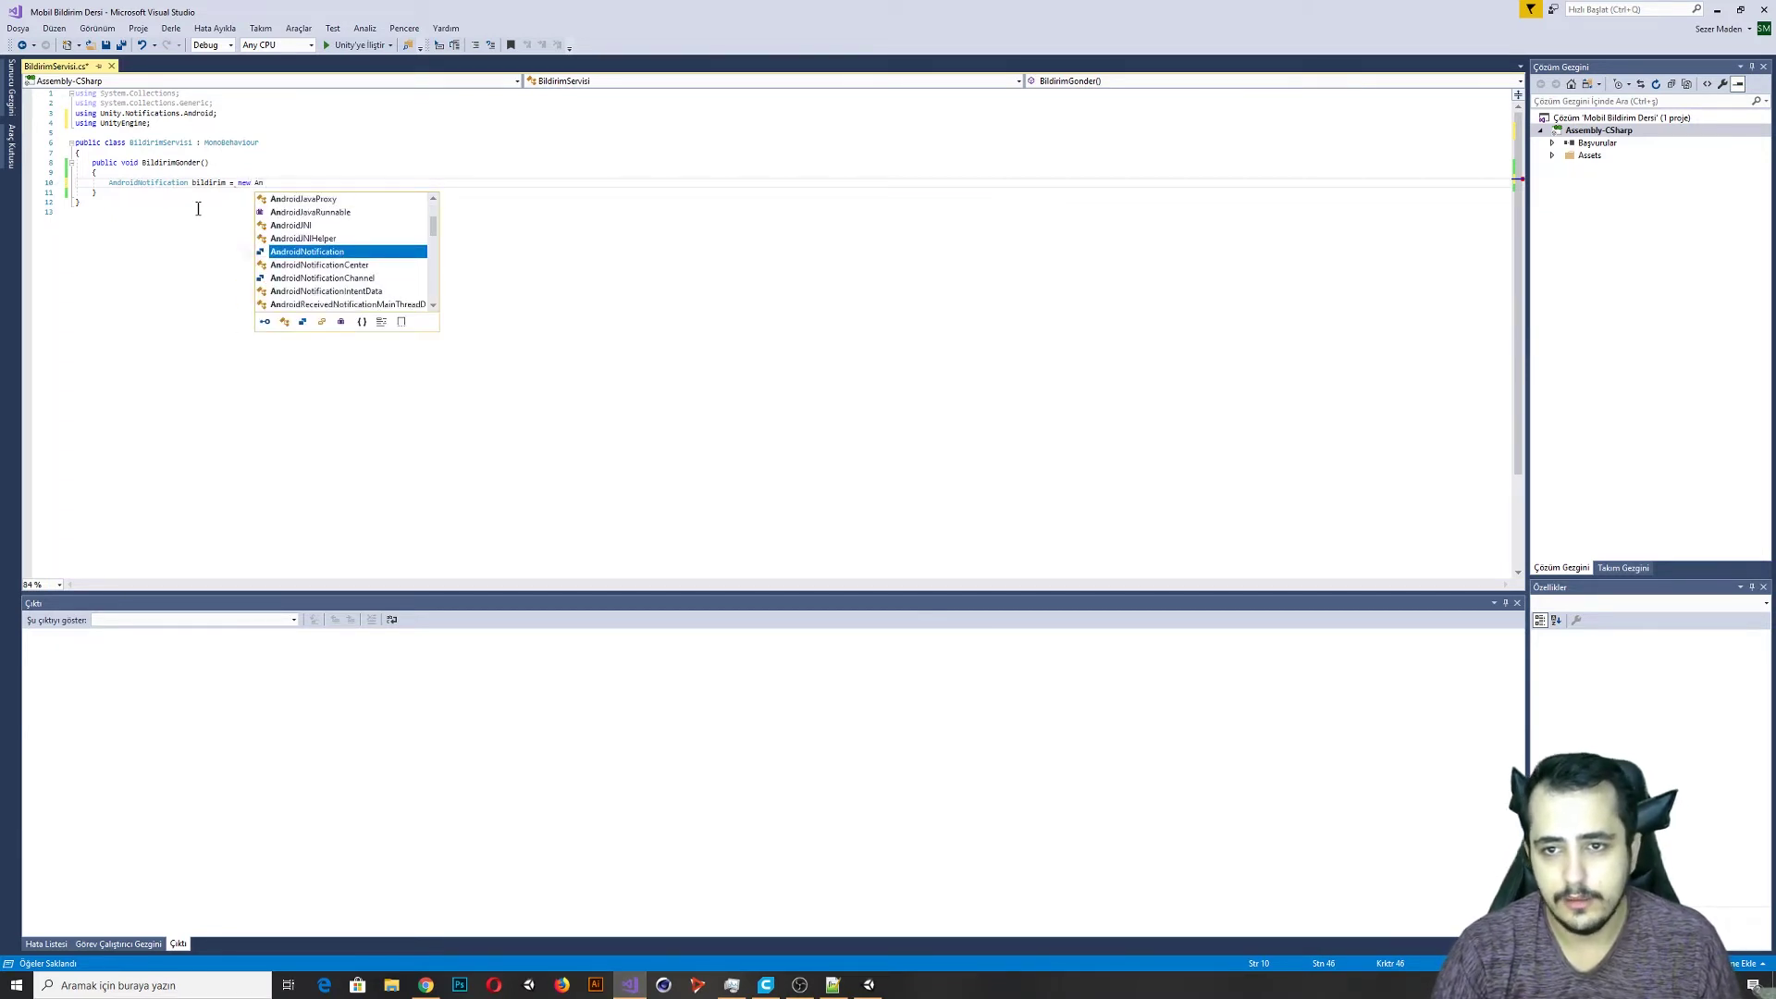
key("Tab")
type("();")
key("Return")
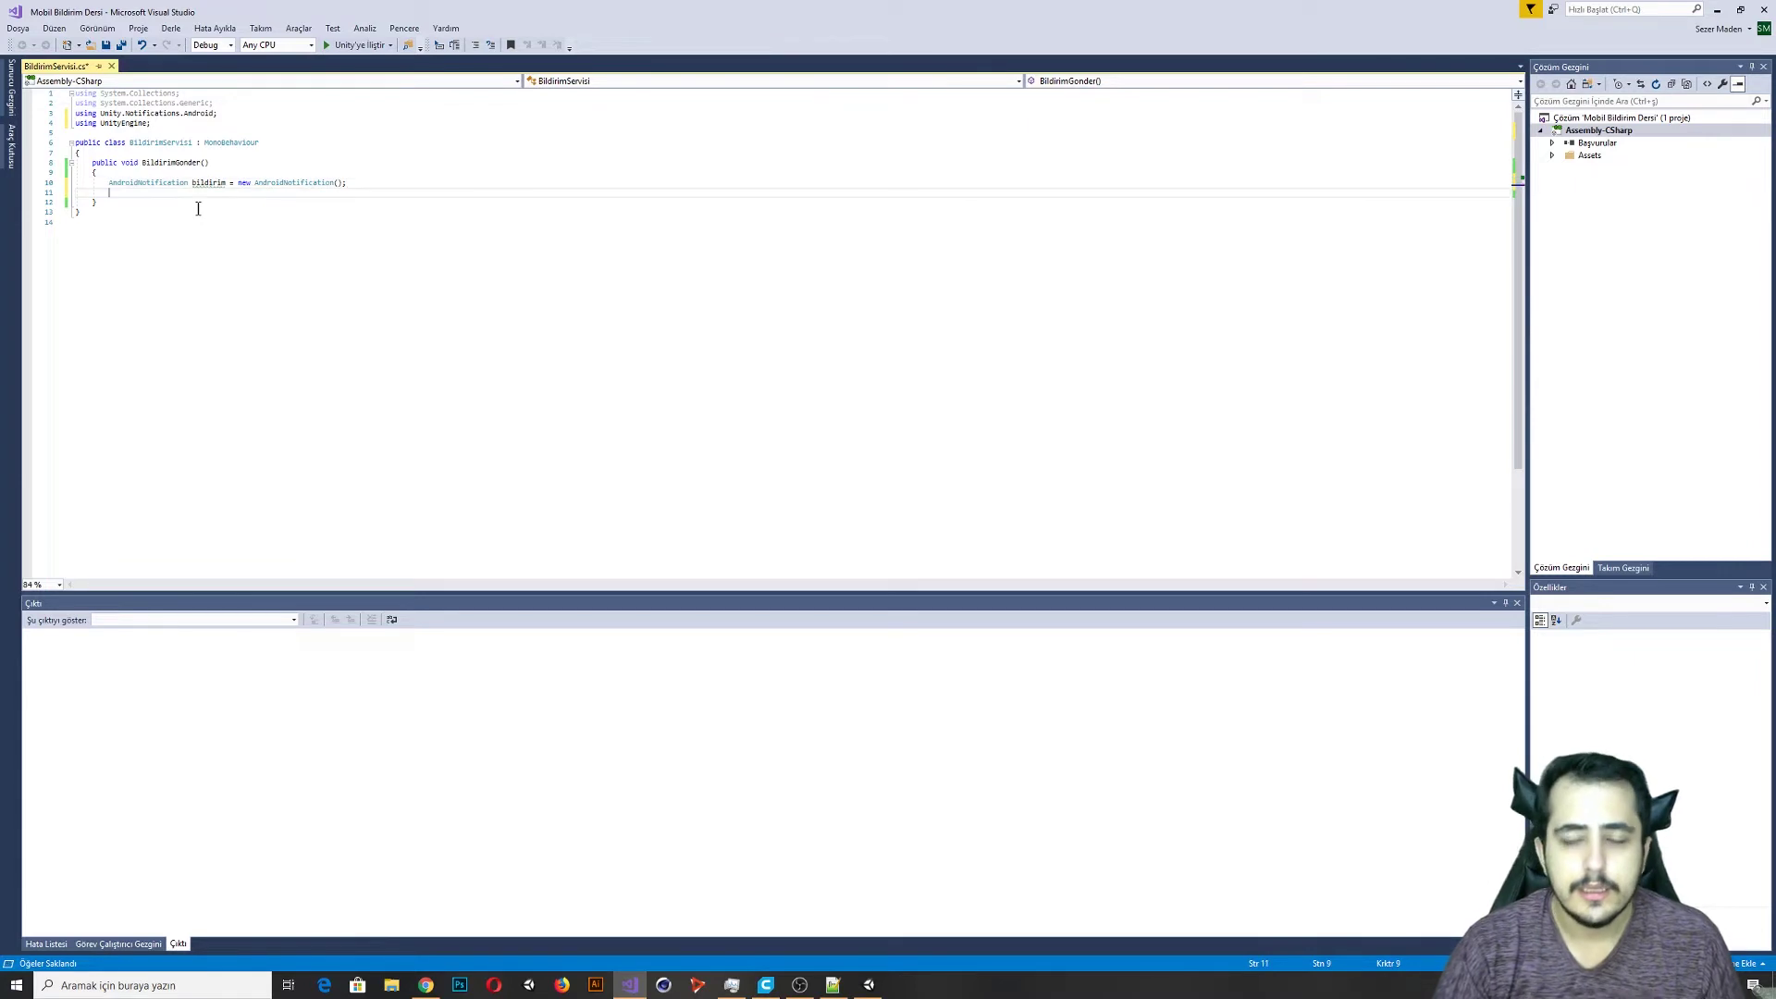
Set bildirim.Text to a Turkish message and bildirim.Color to Color.red.
type("bildirim")
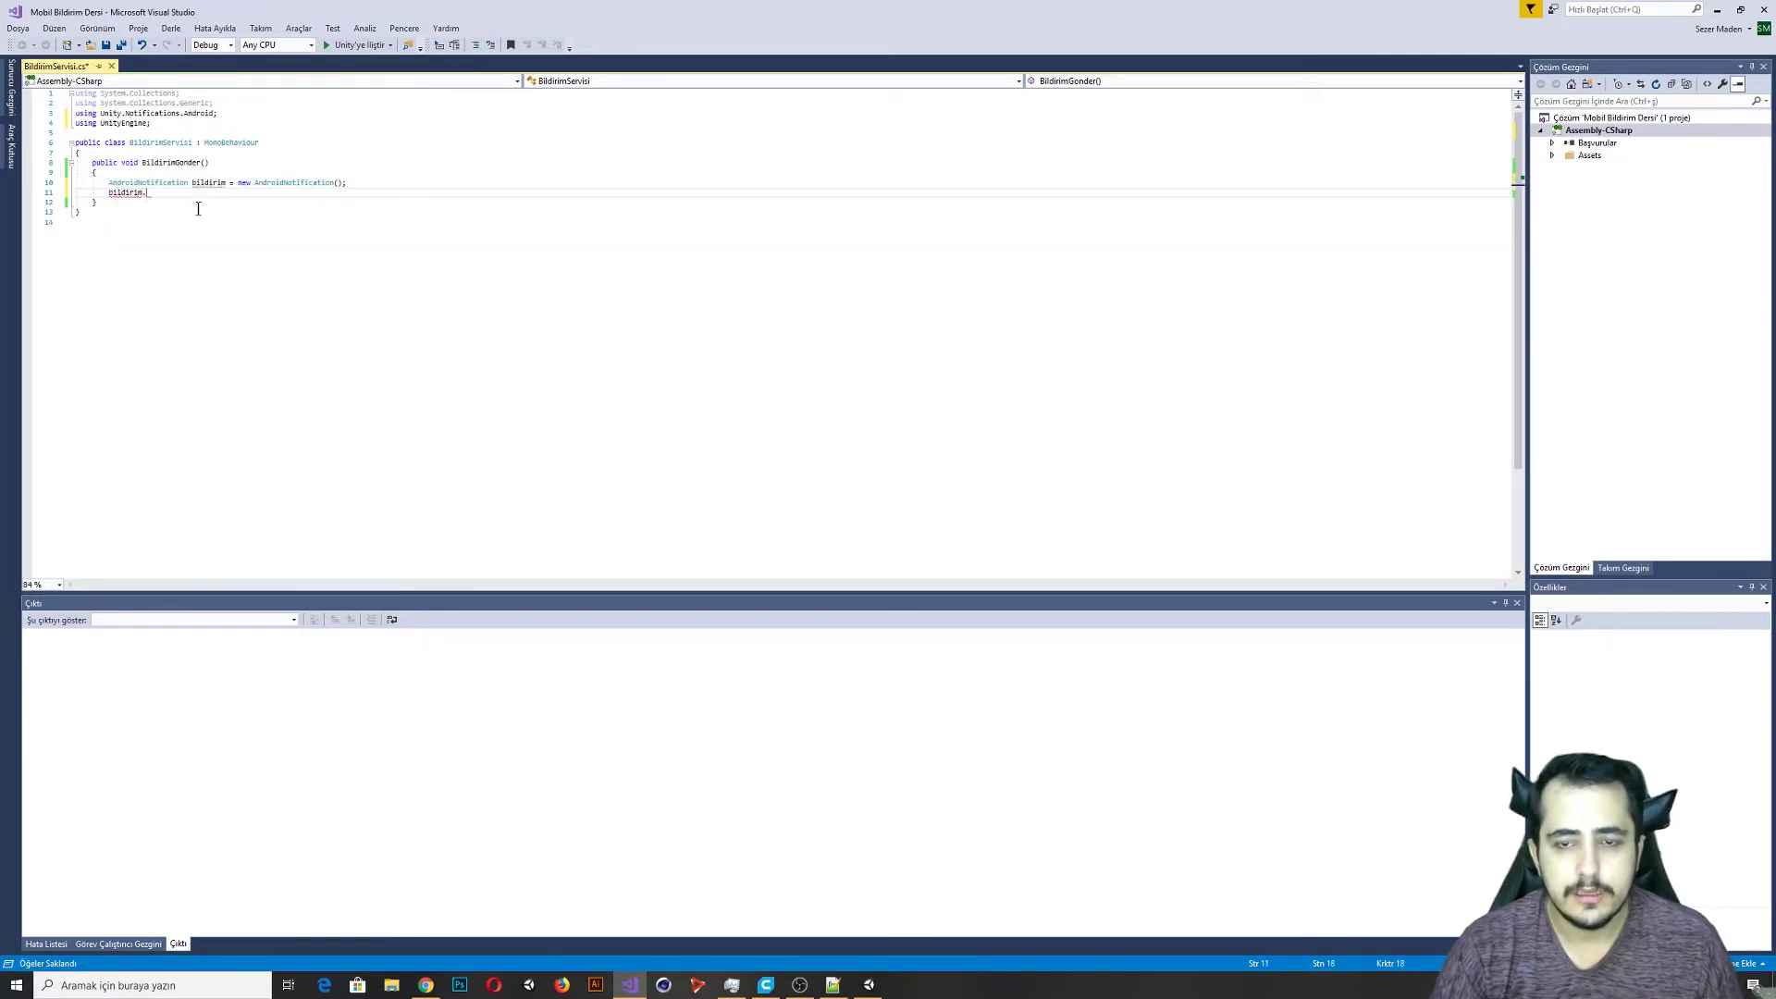
type(".te")
key("Tab")
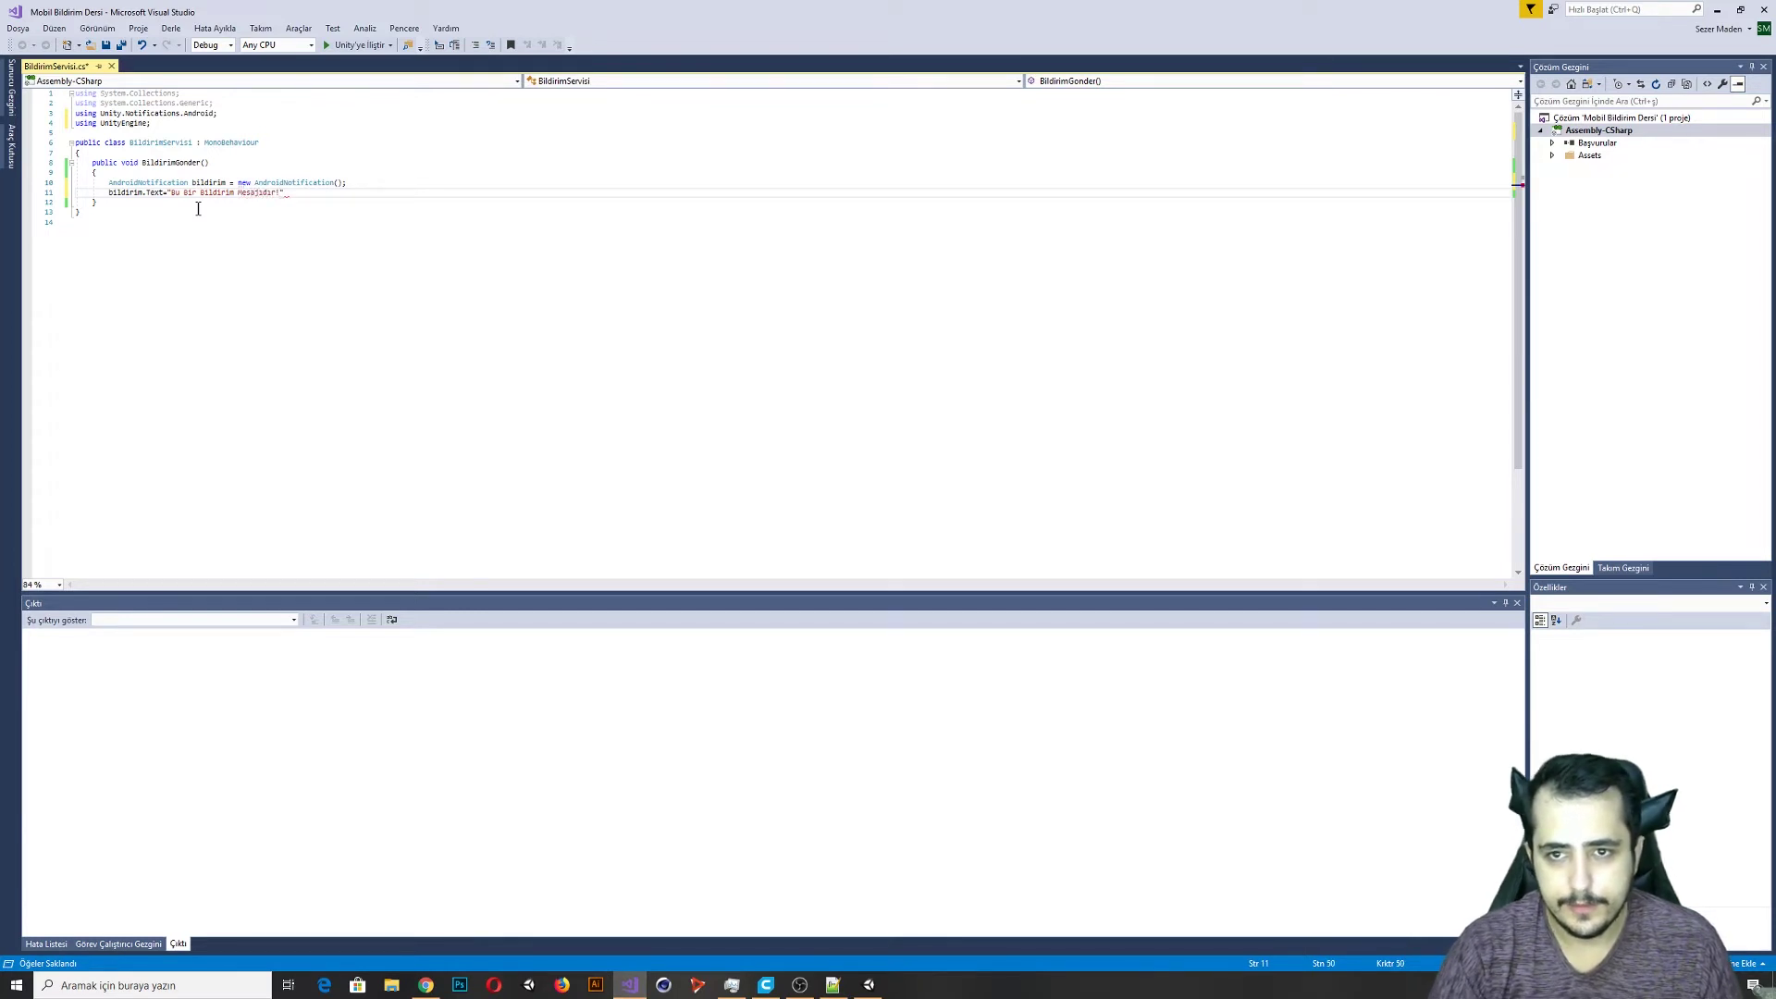
type(";")
key("Return")
type("b")
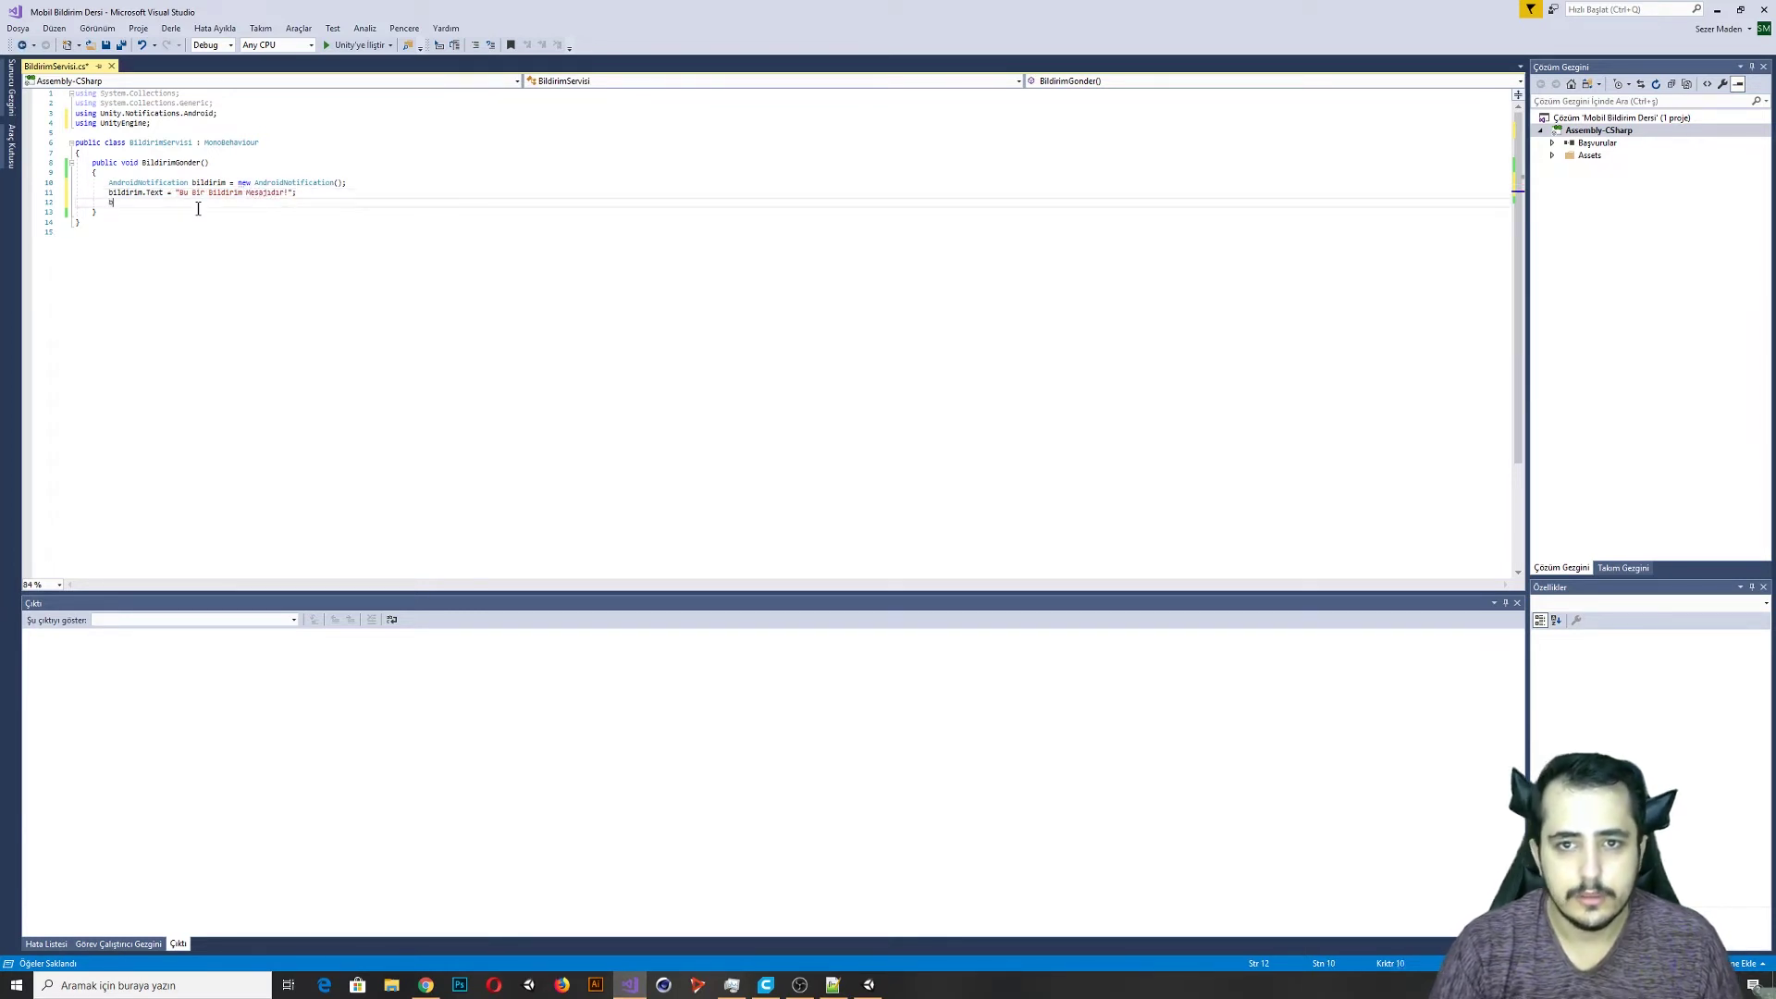
type("ildirim.")
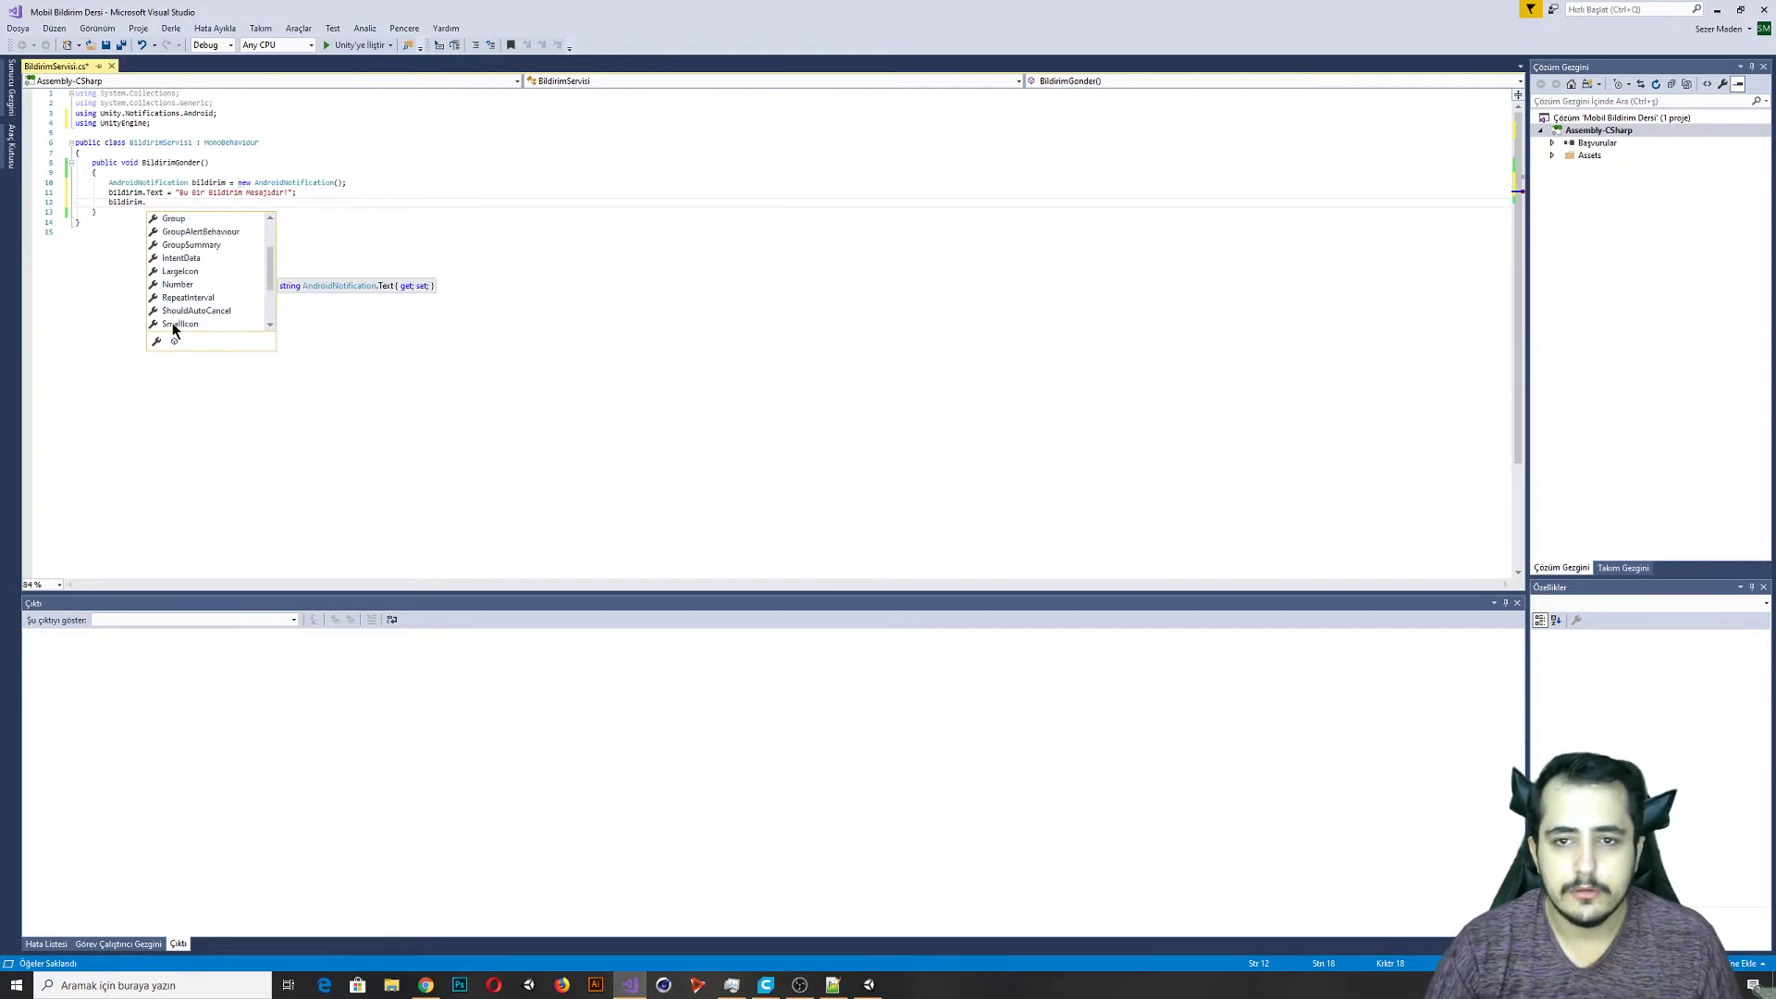
double_click(198, 218)
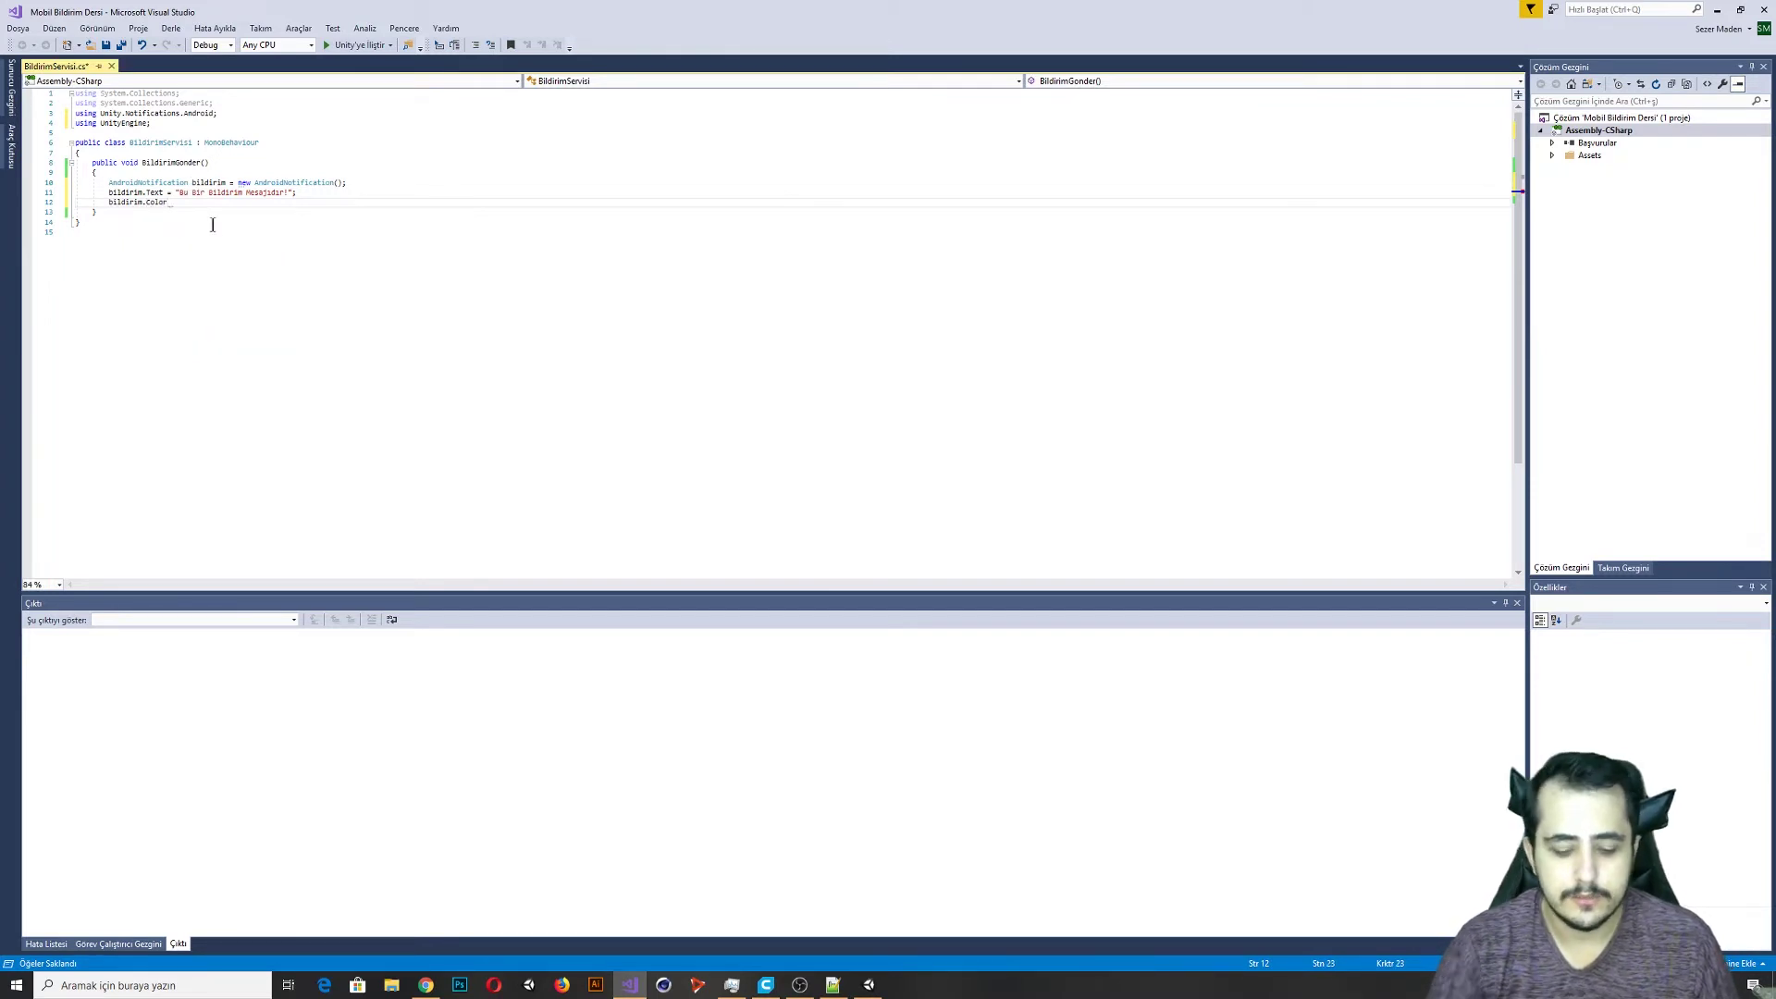
key("Tab")
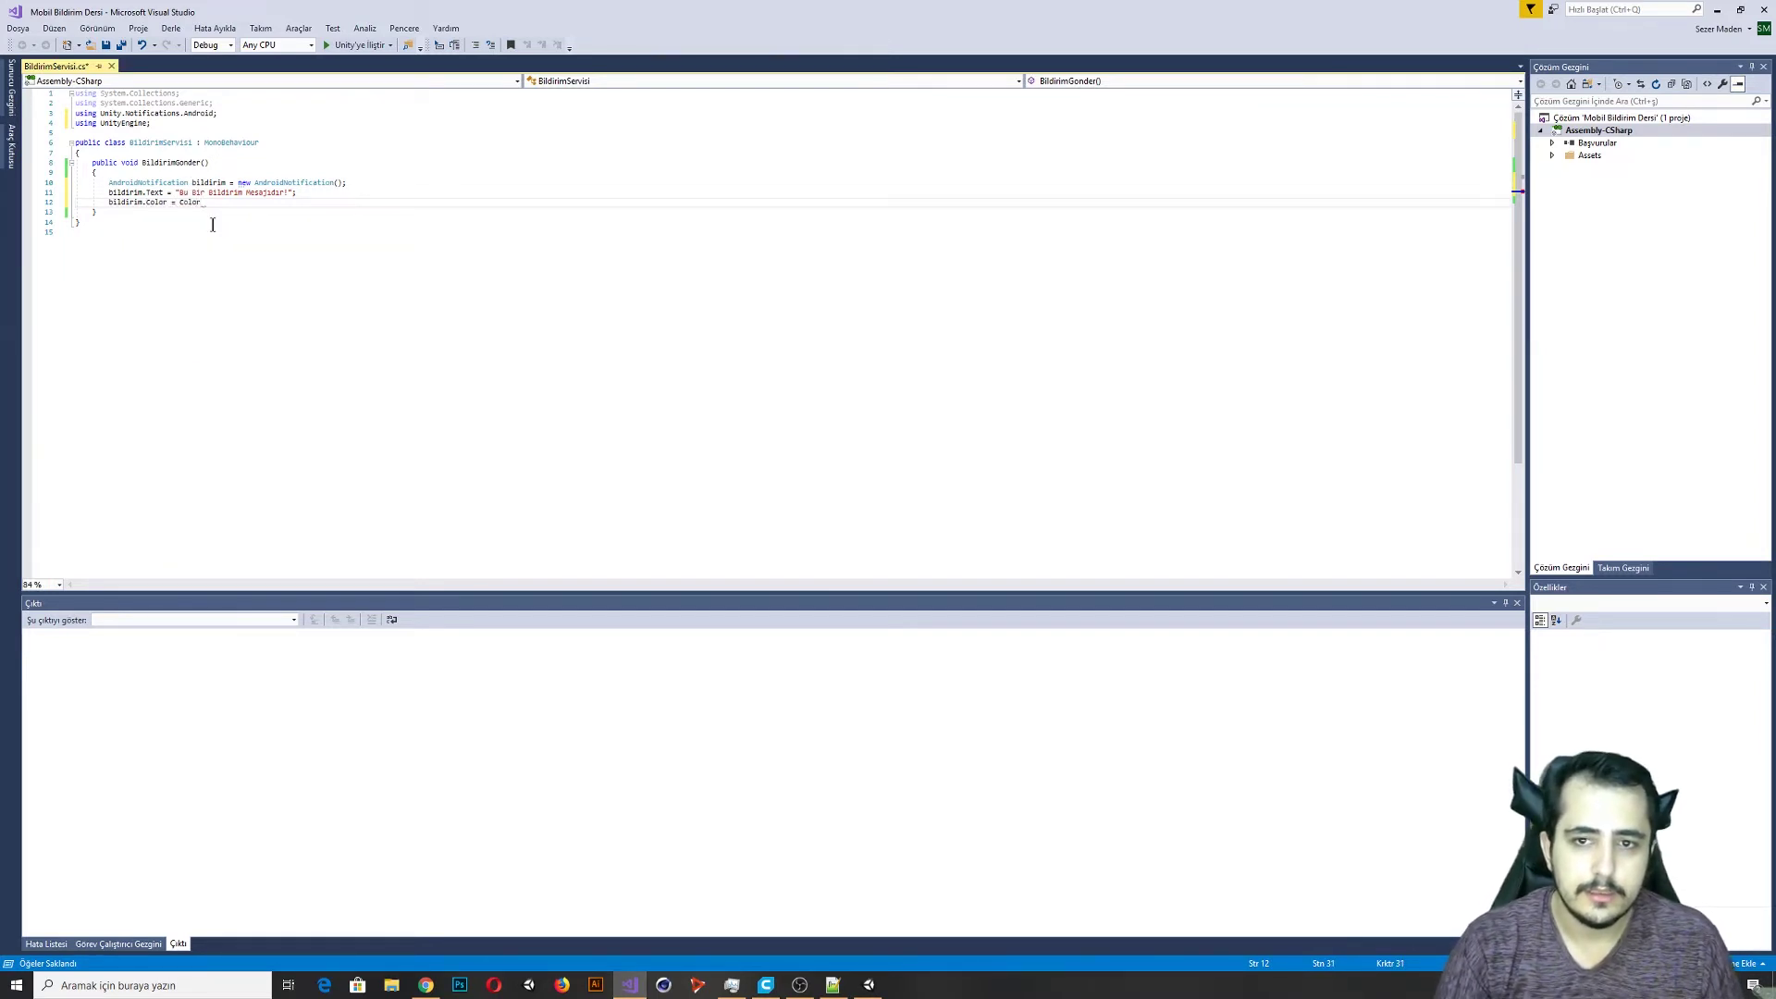
type(".red;")
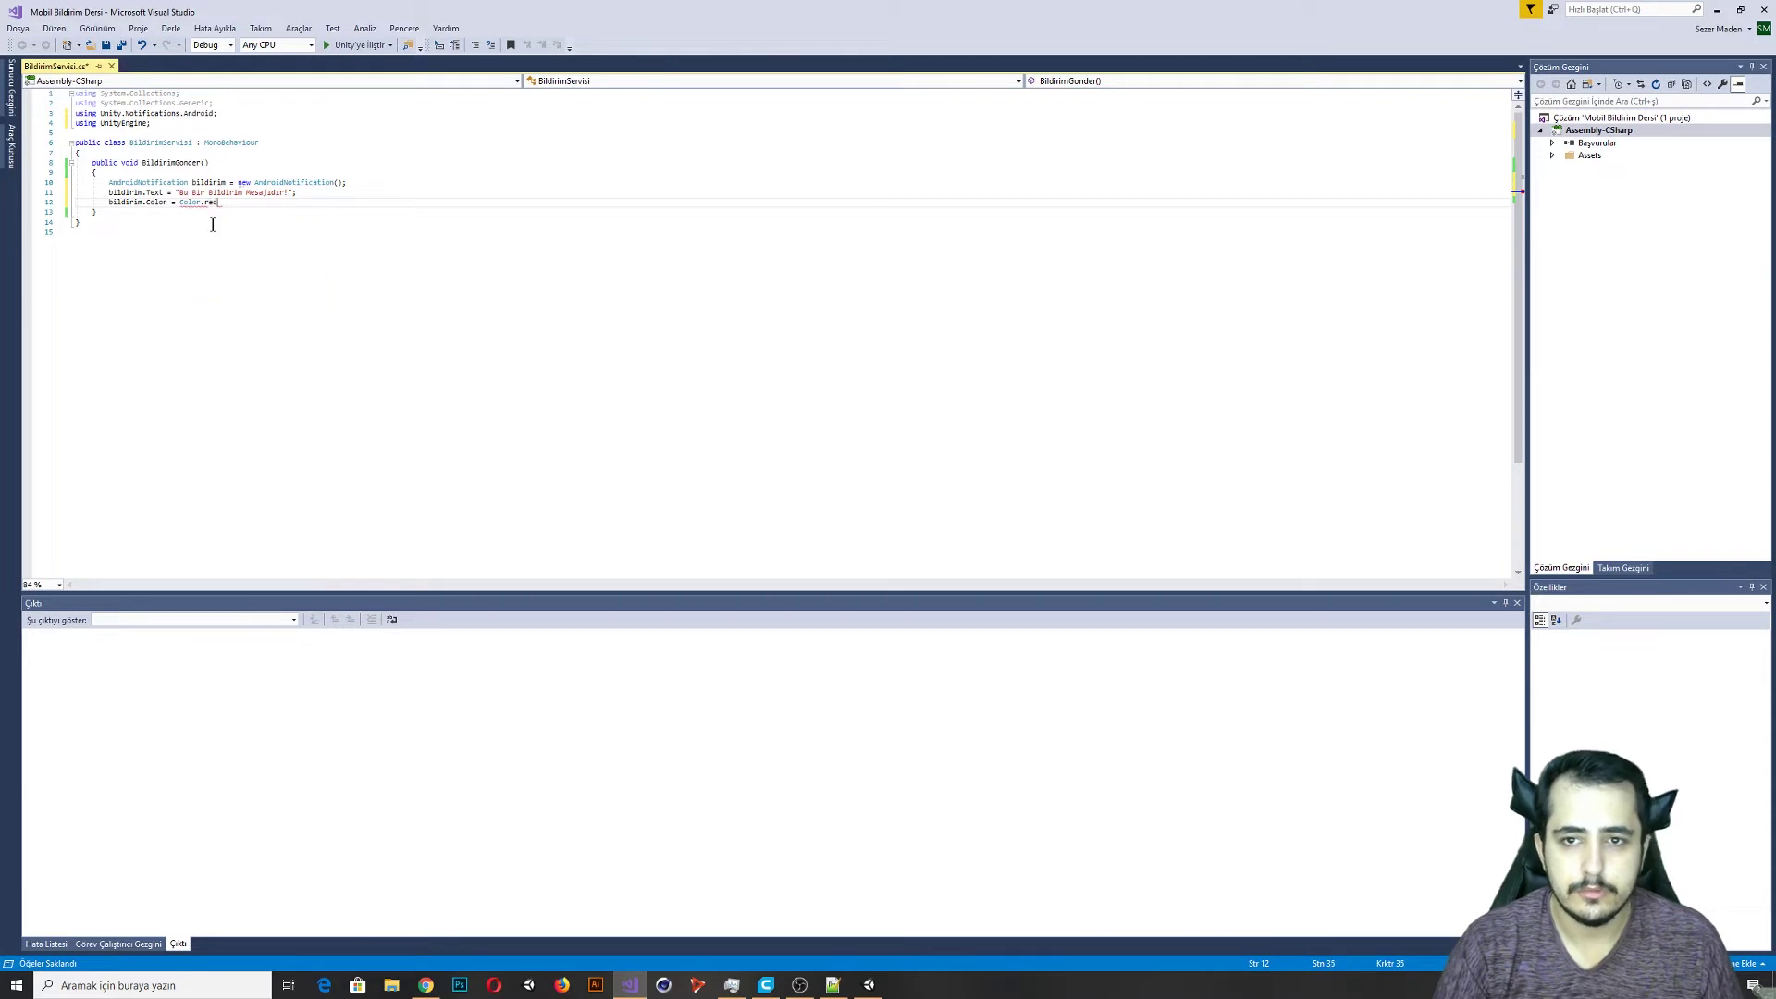
key("Return")
Begin a bildirim.LargeIcon line from the member list, then return to Unity.
type("bildirim")
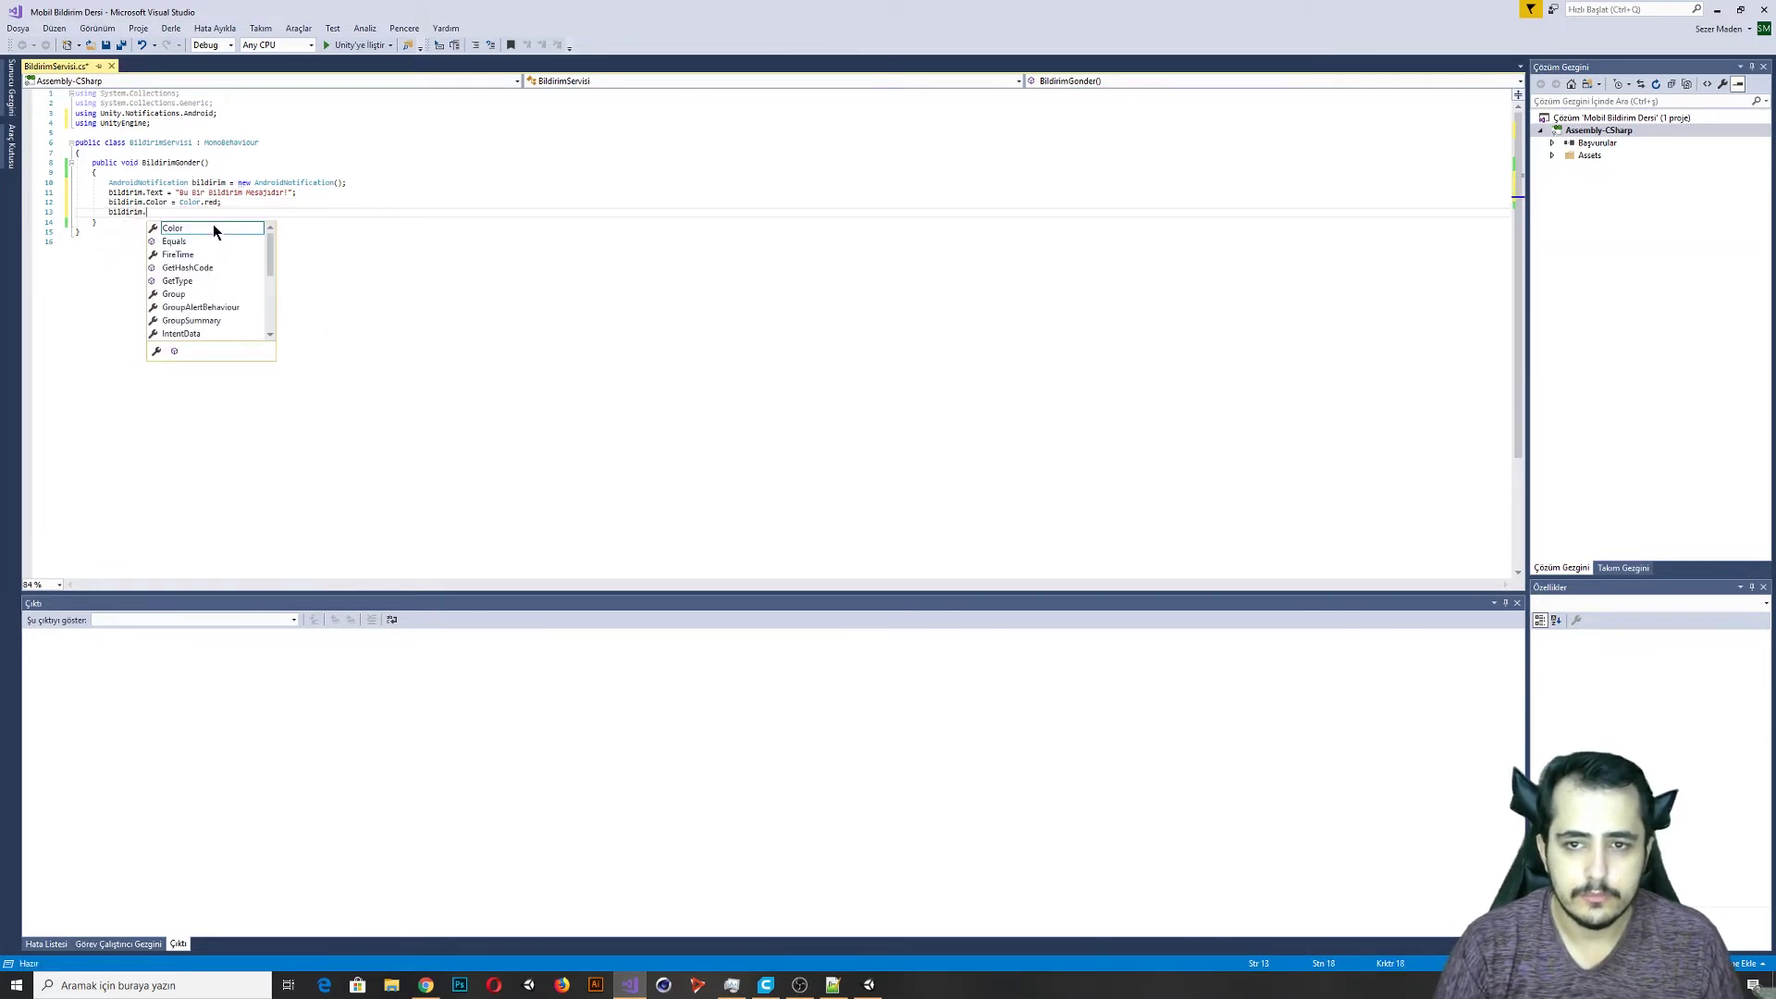
type(".")
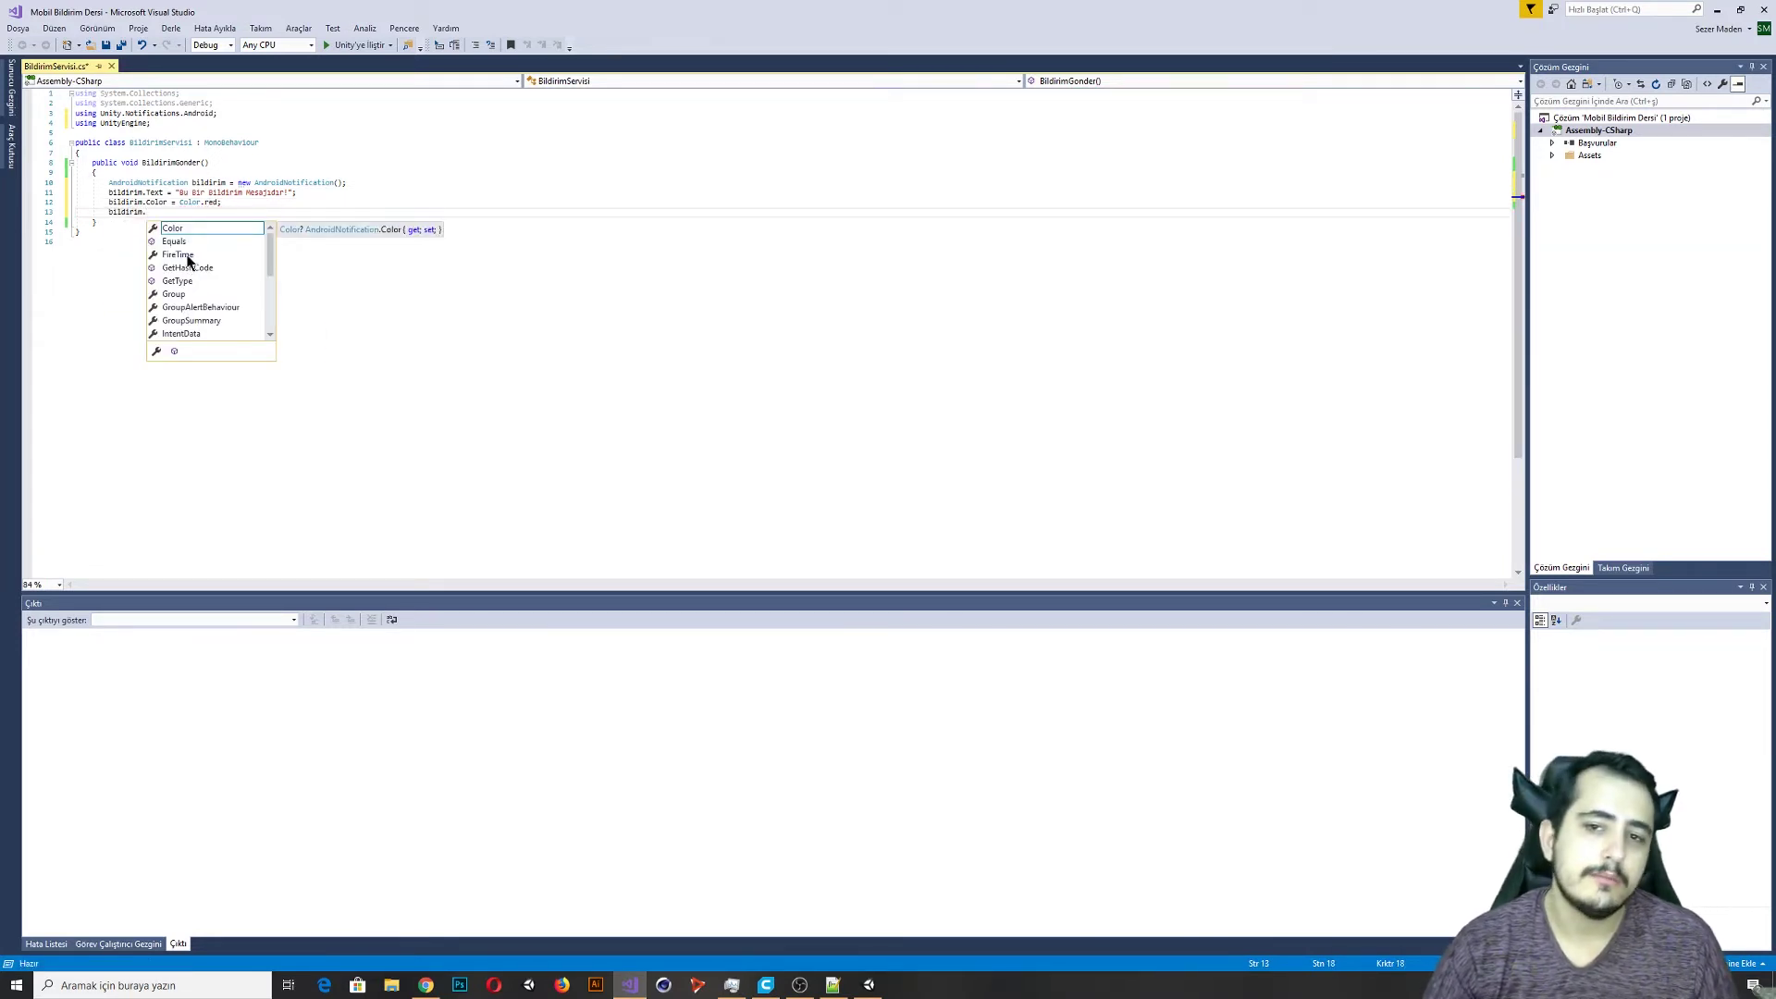
left_click(190, 256)
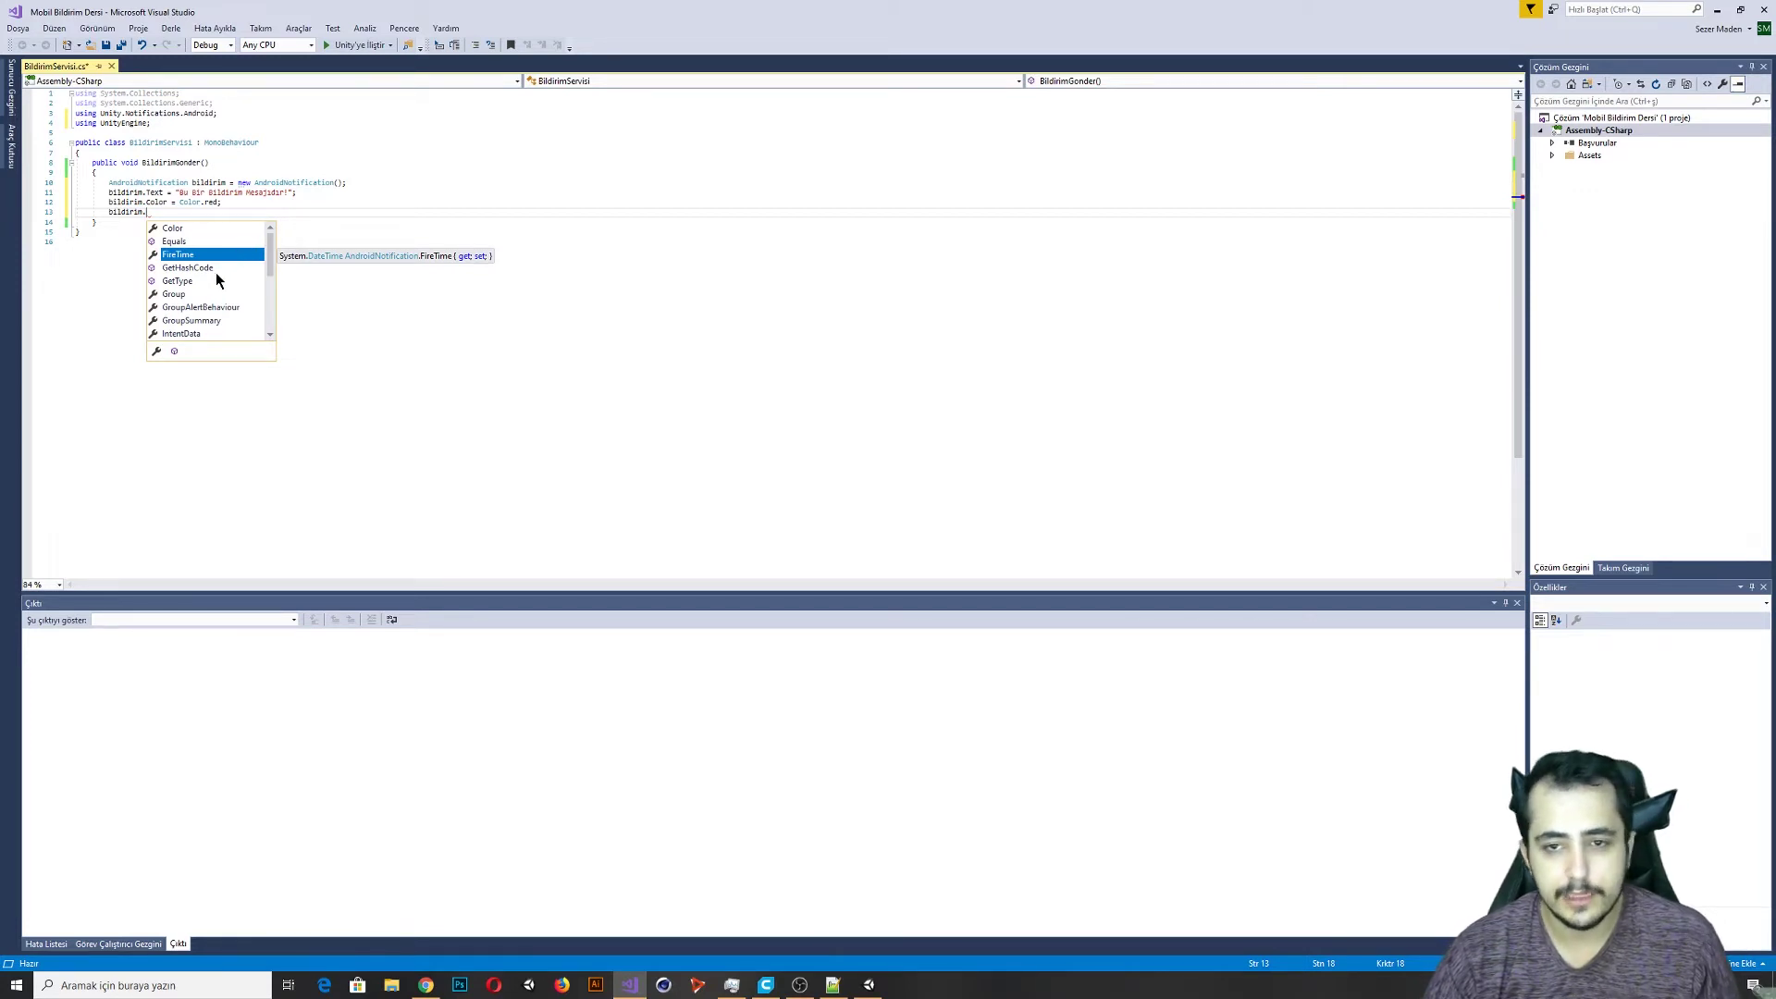
scroll(215, 272, "down", 2)
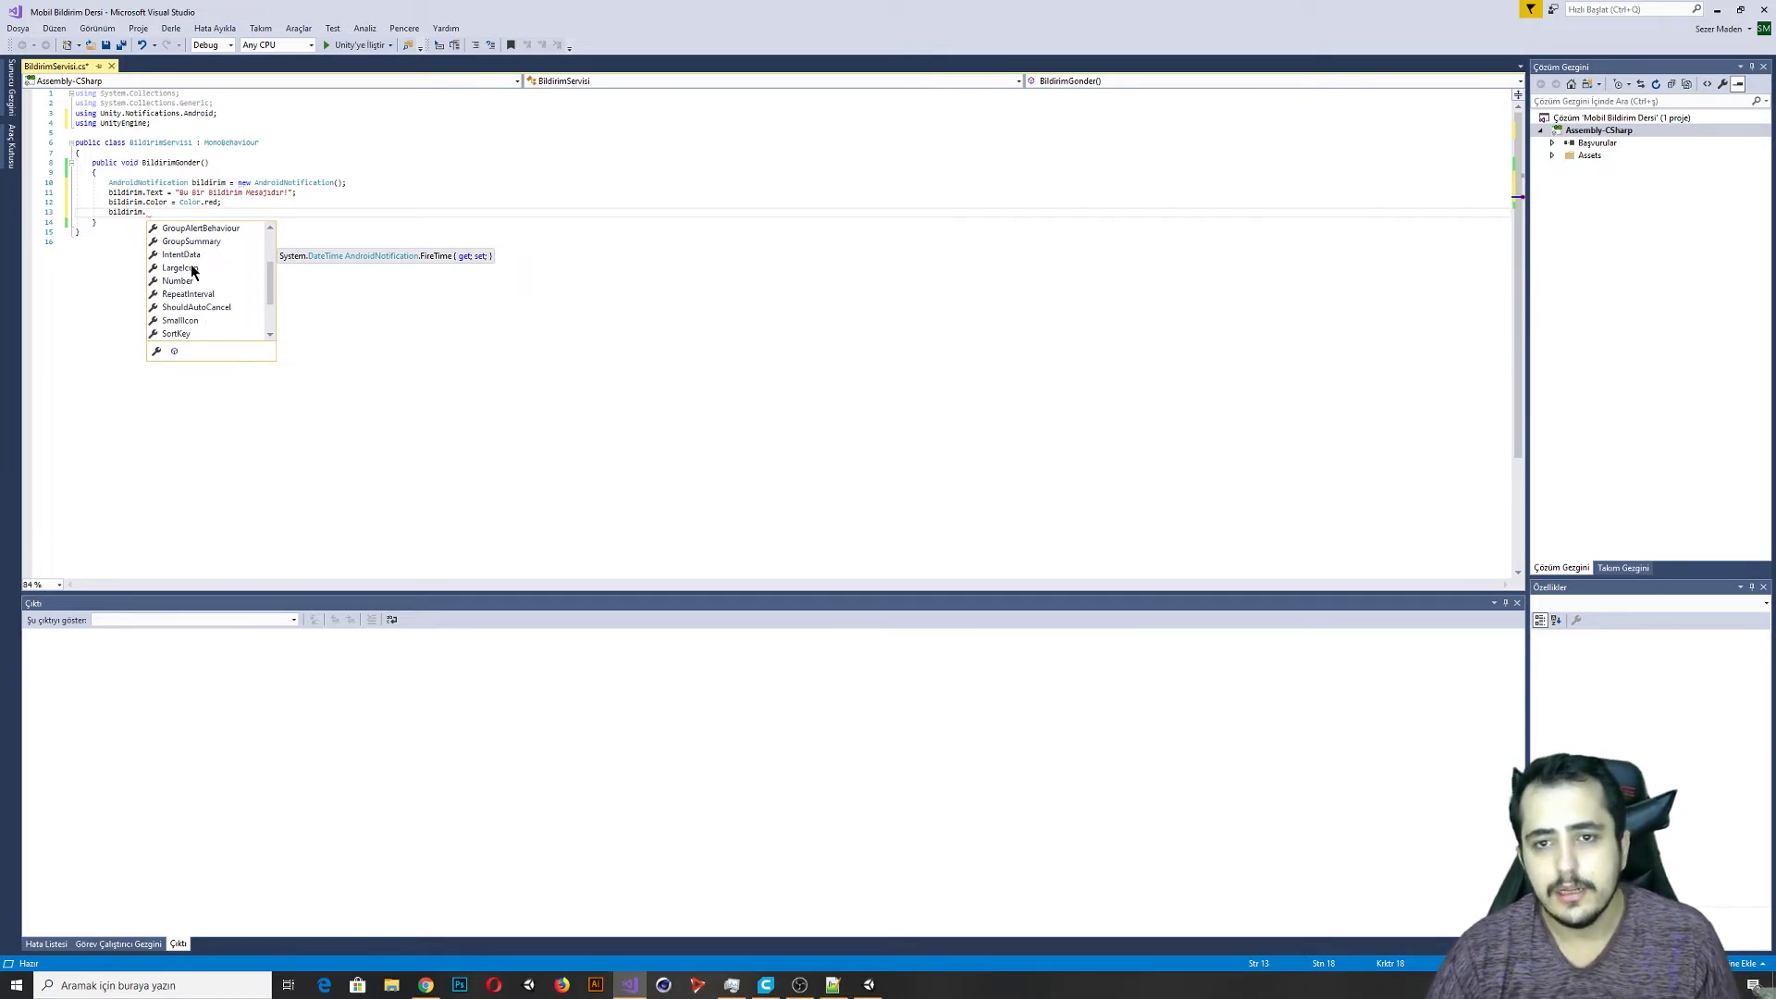
left_click(185, 259)
left_click(185, 268)
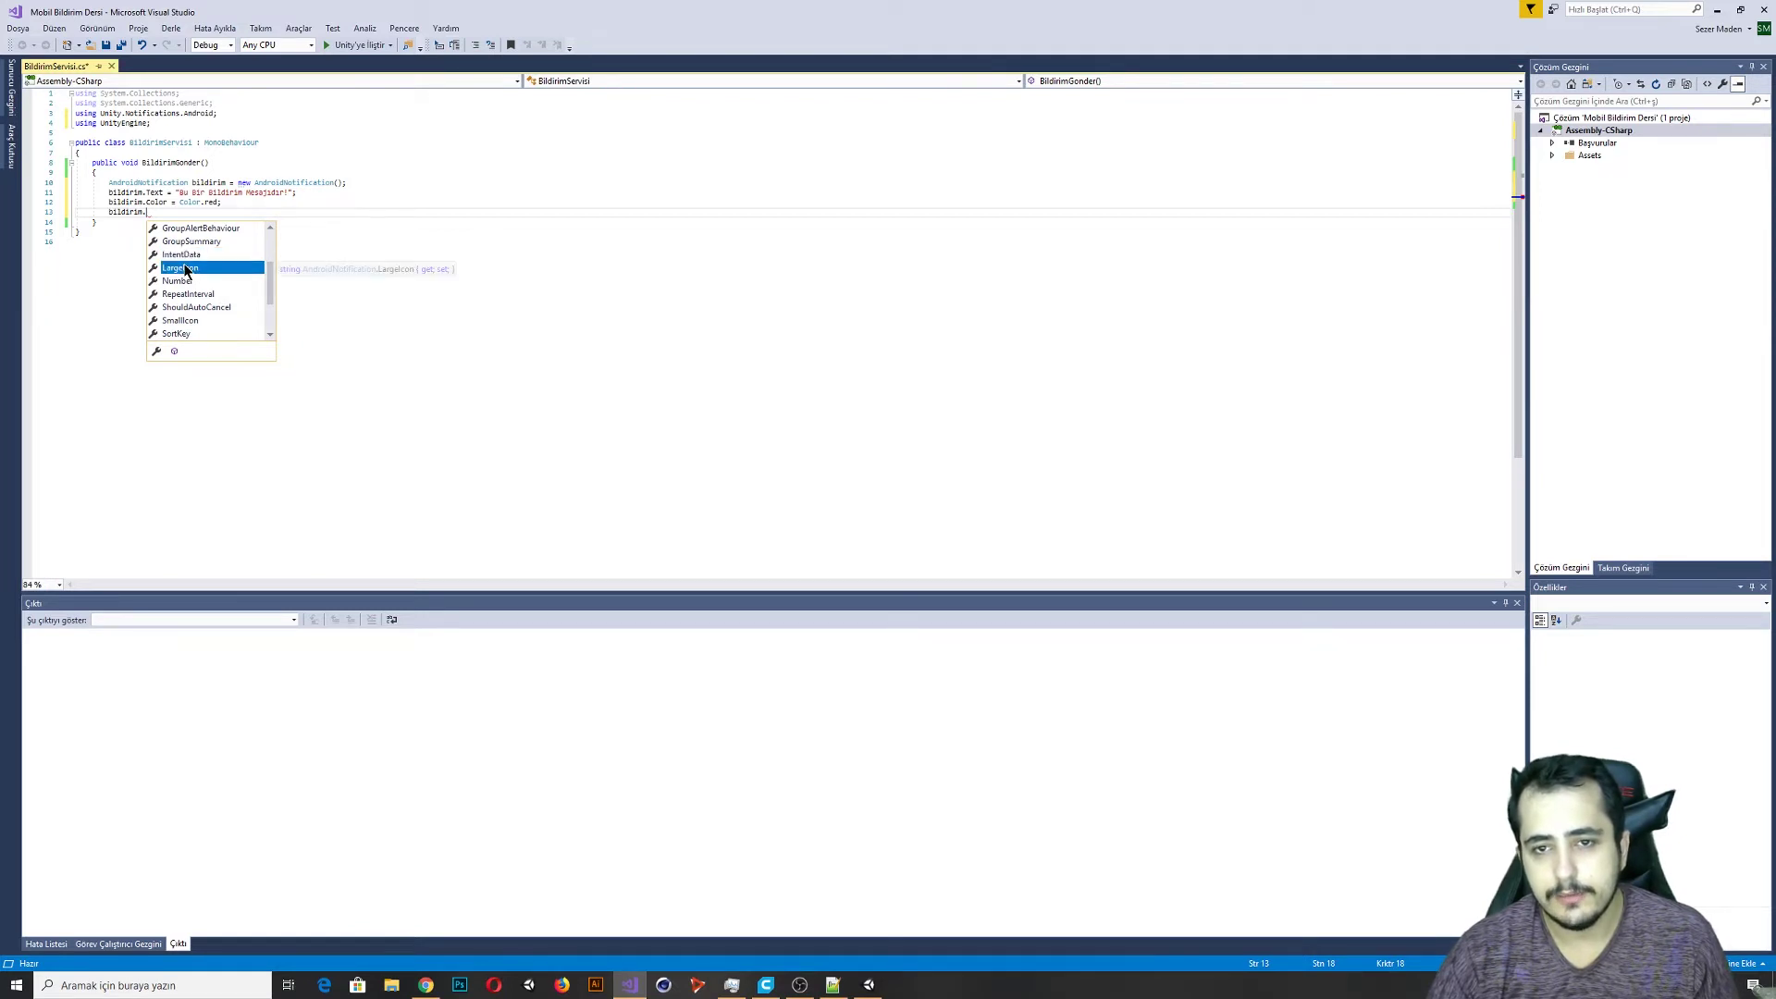
double_click(185, 268)
left_click(867, 984)
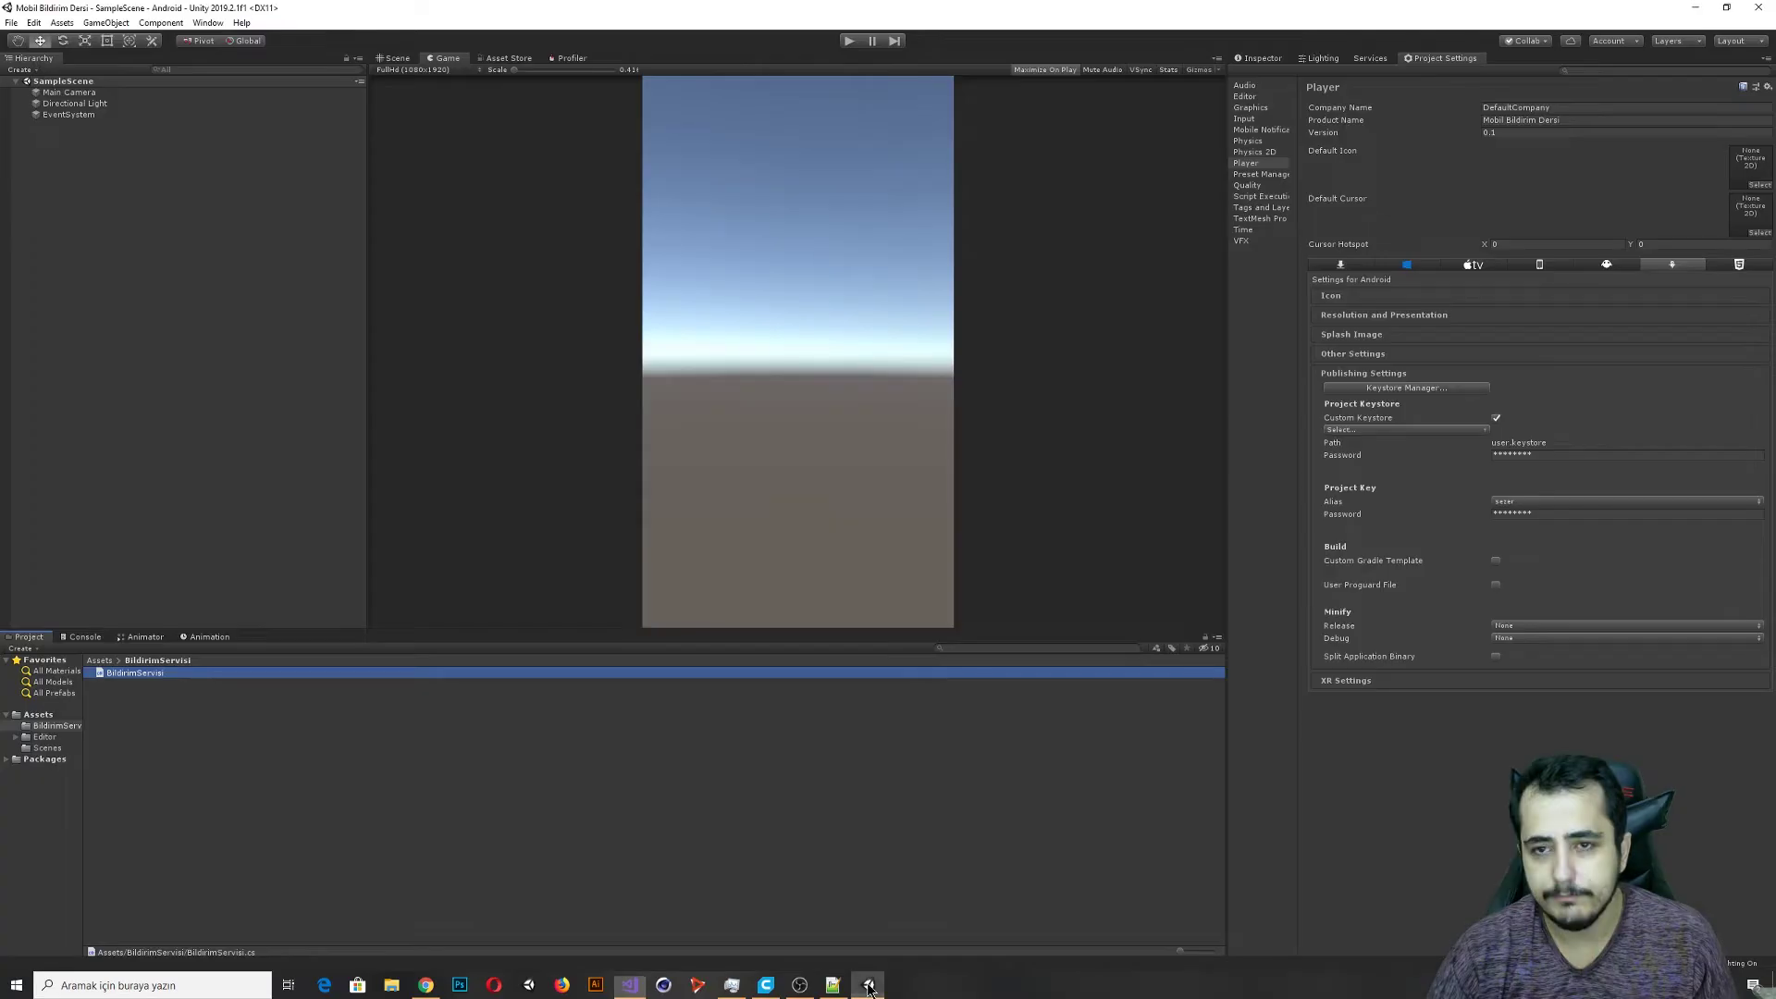
In Project Settings > Mobile Notifications, remove the existing app_icon_ notification icon.
left_click(34, 23)
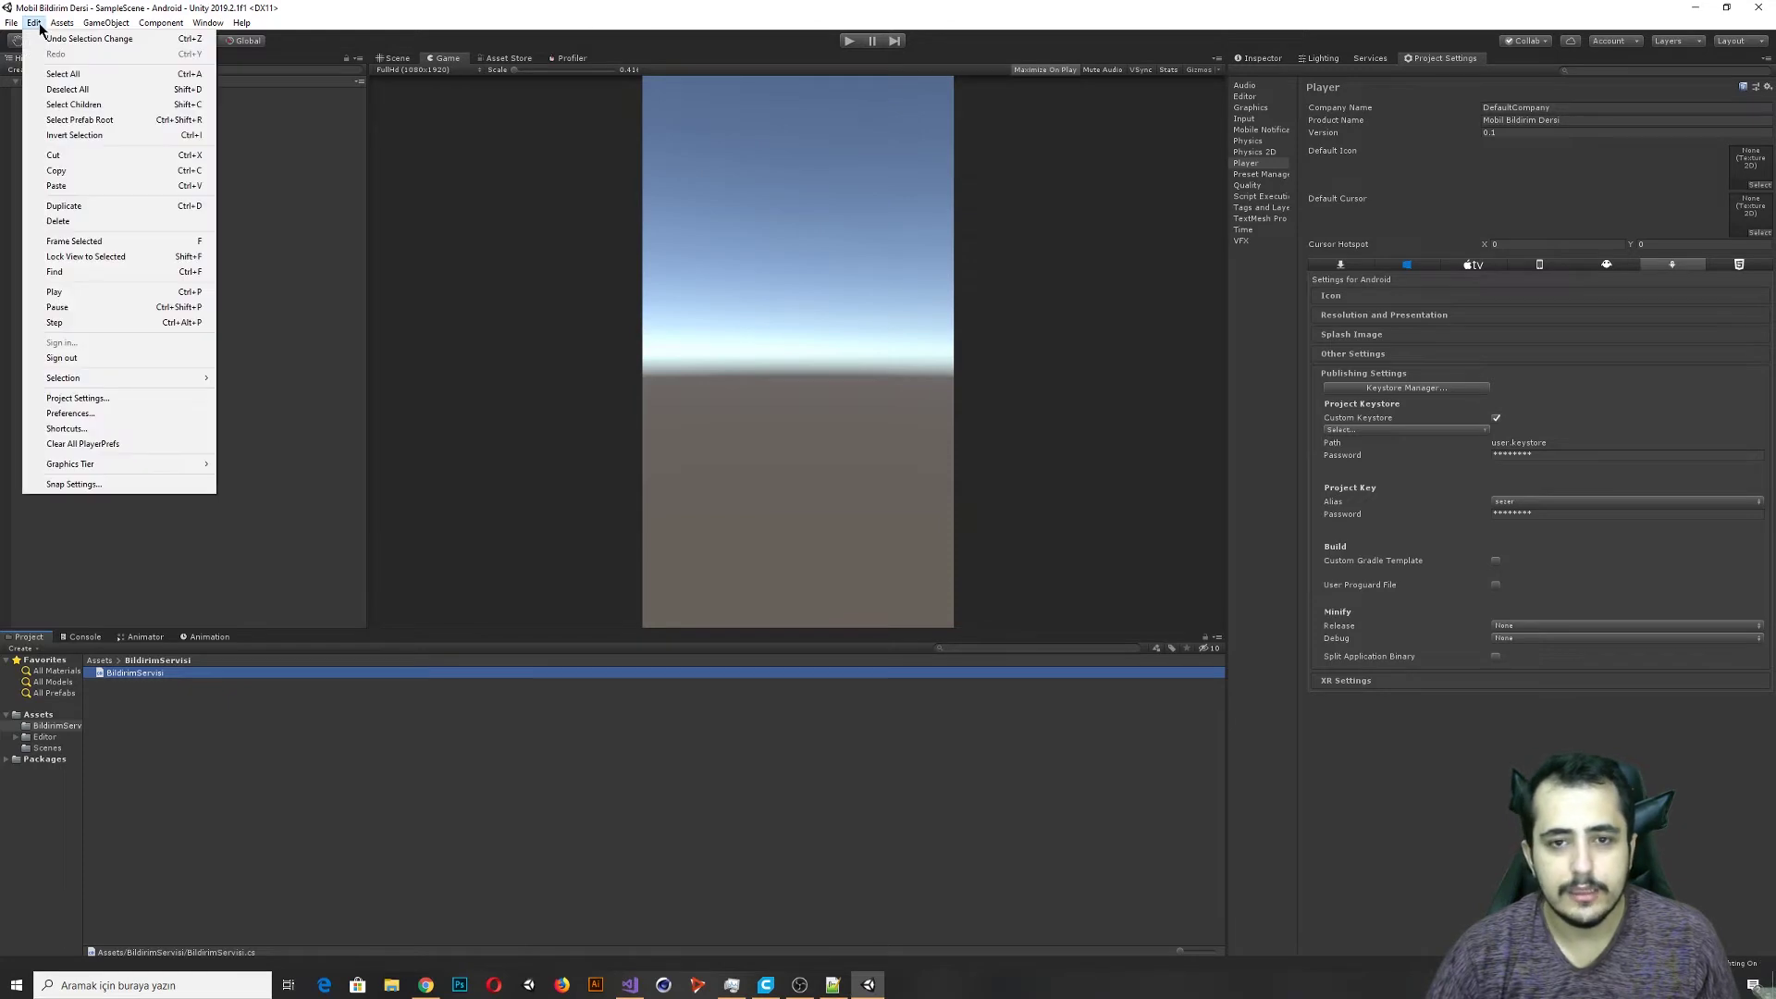
left_click(89, 398)
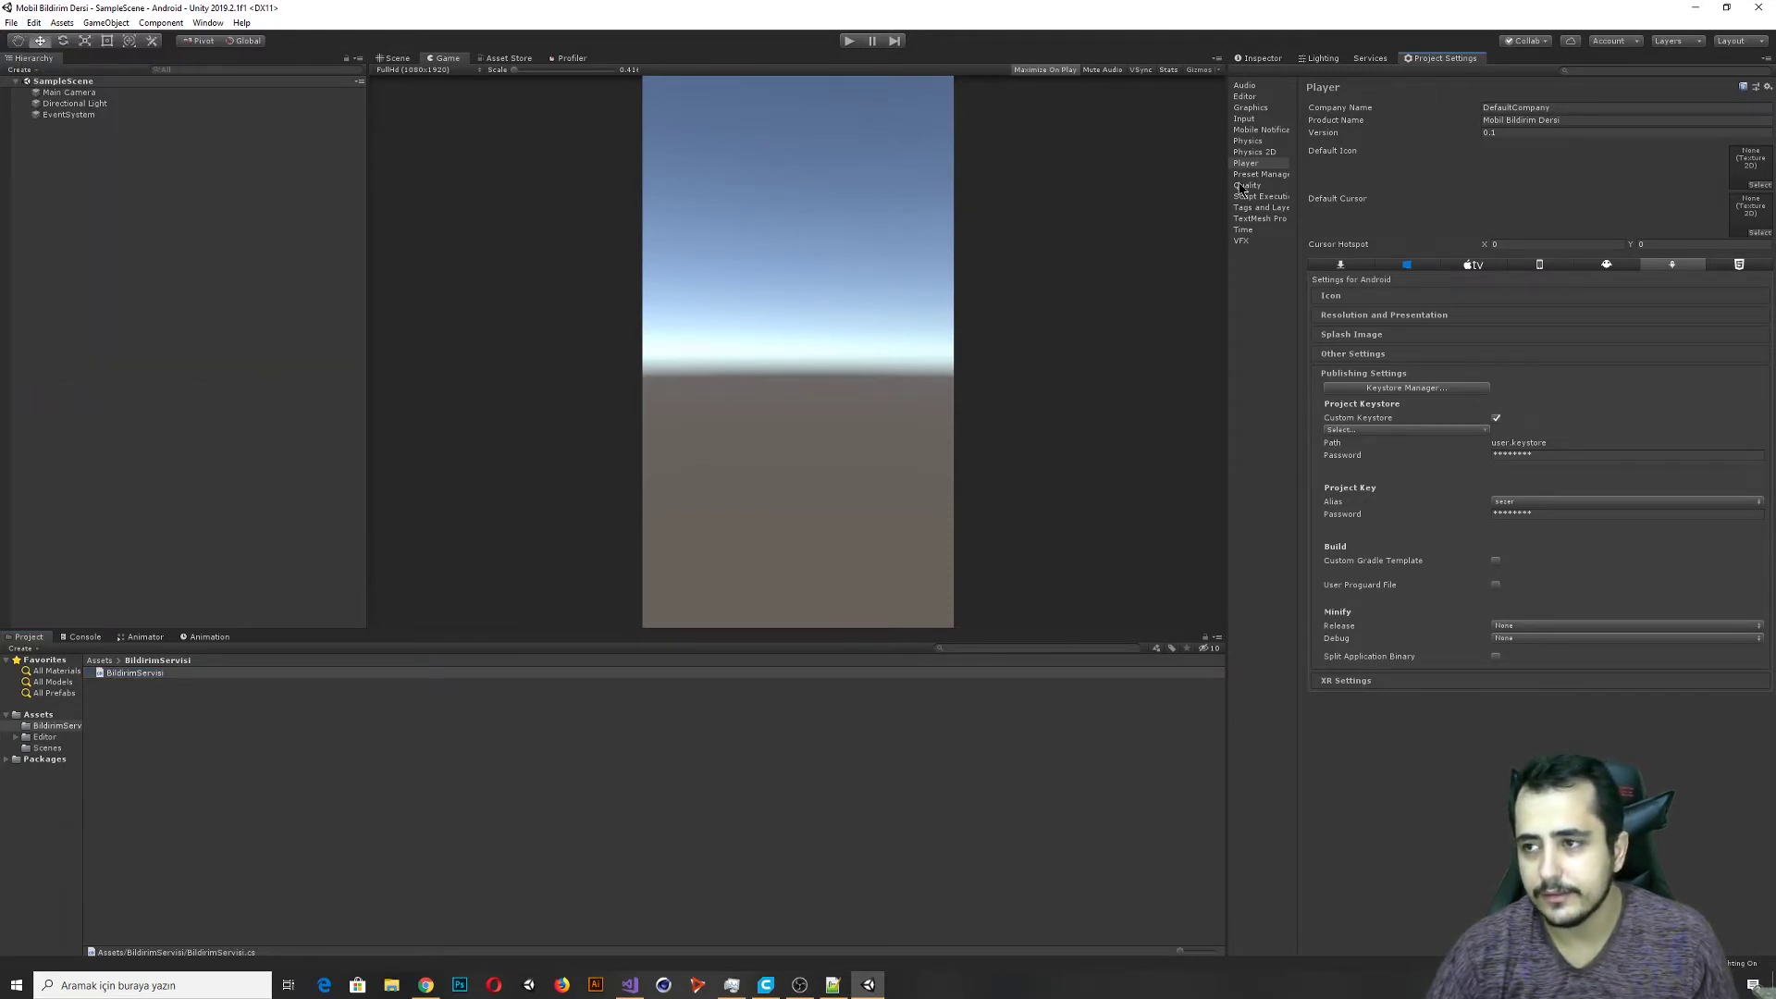
left_click(1262, 131)
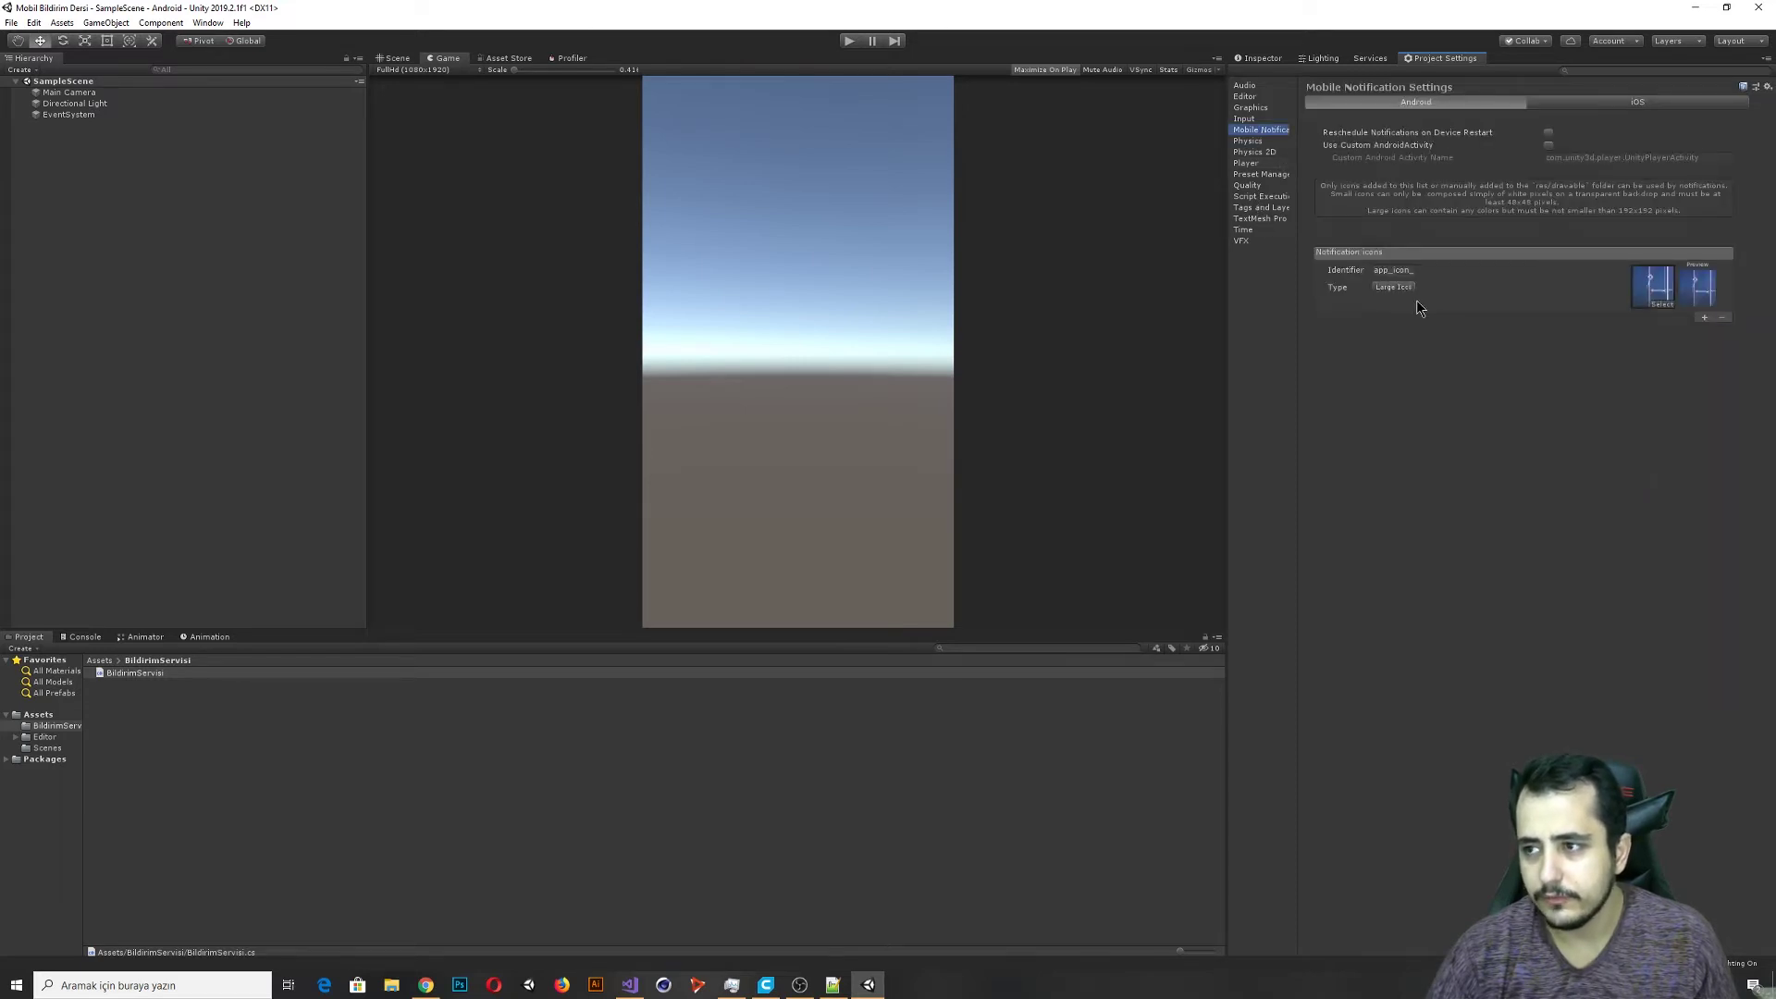
left_click(1493, 294)
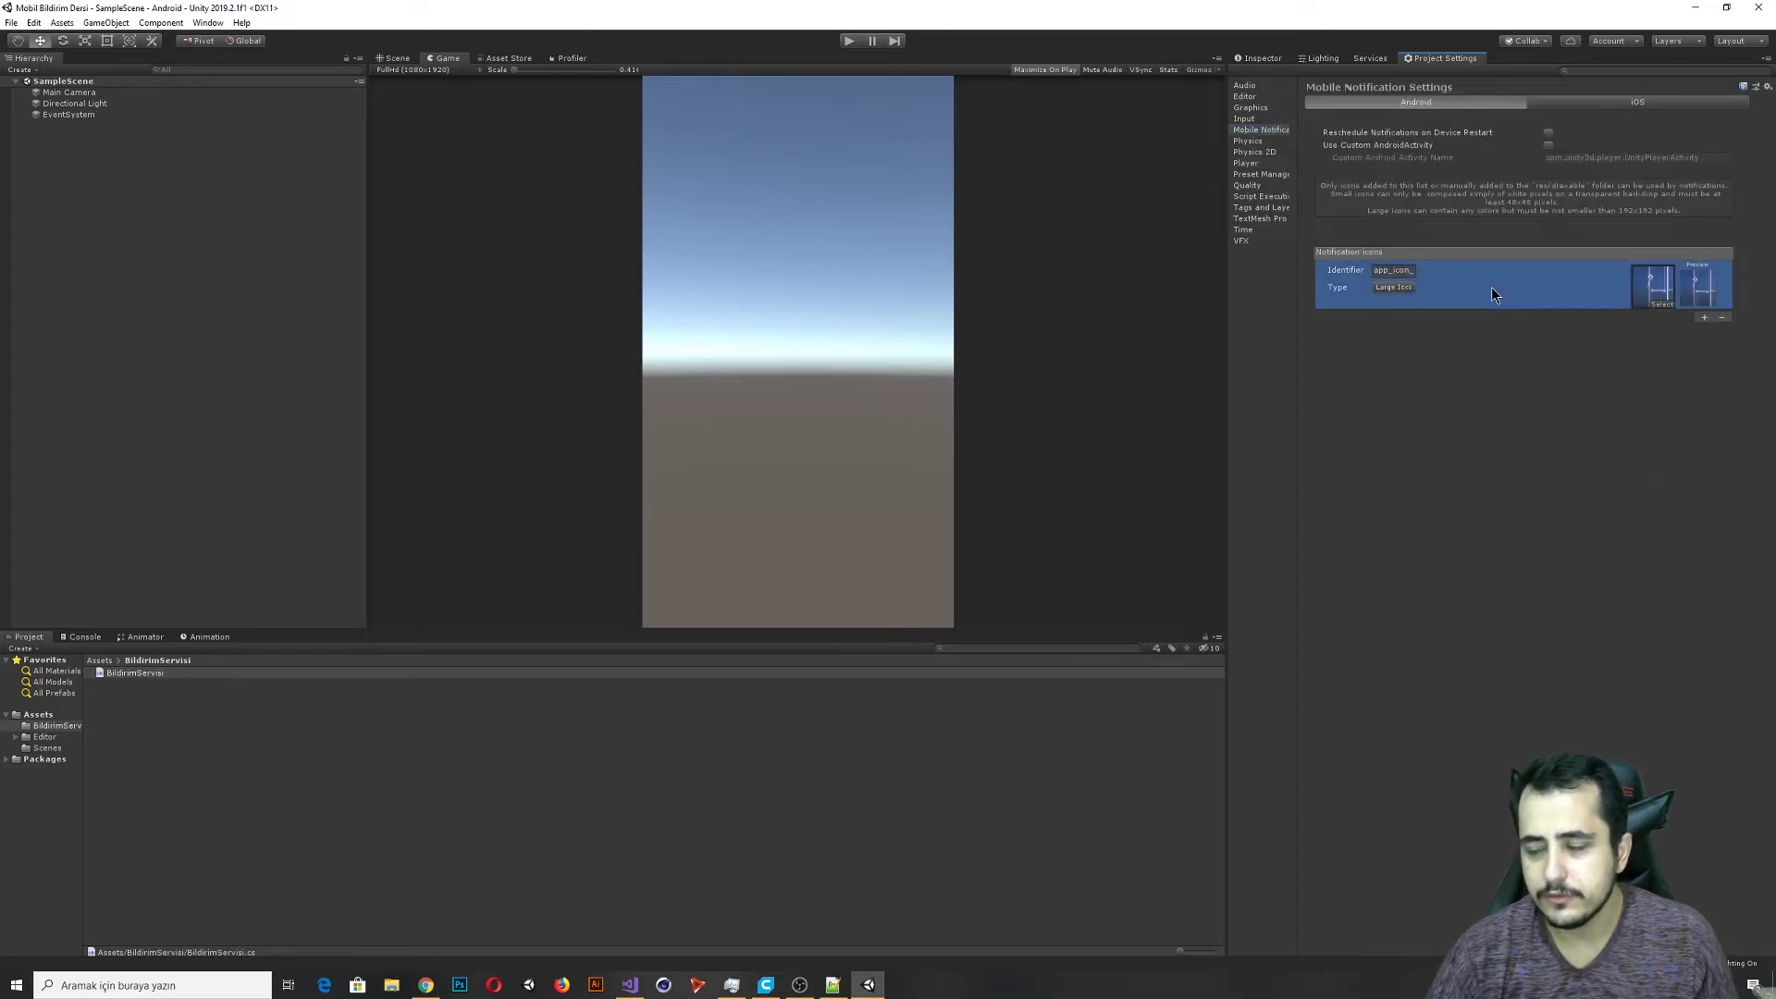
left_click(1722, 317)
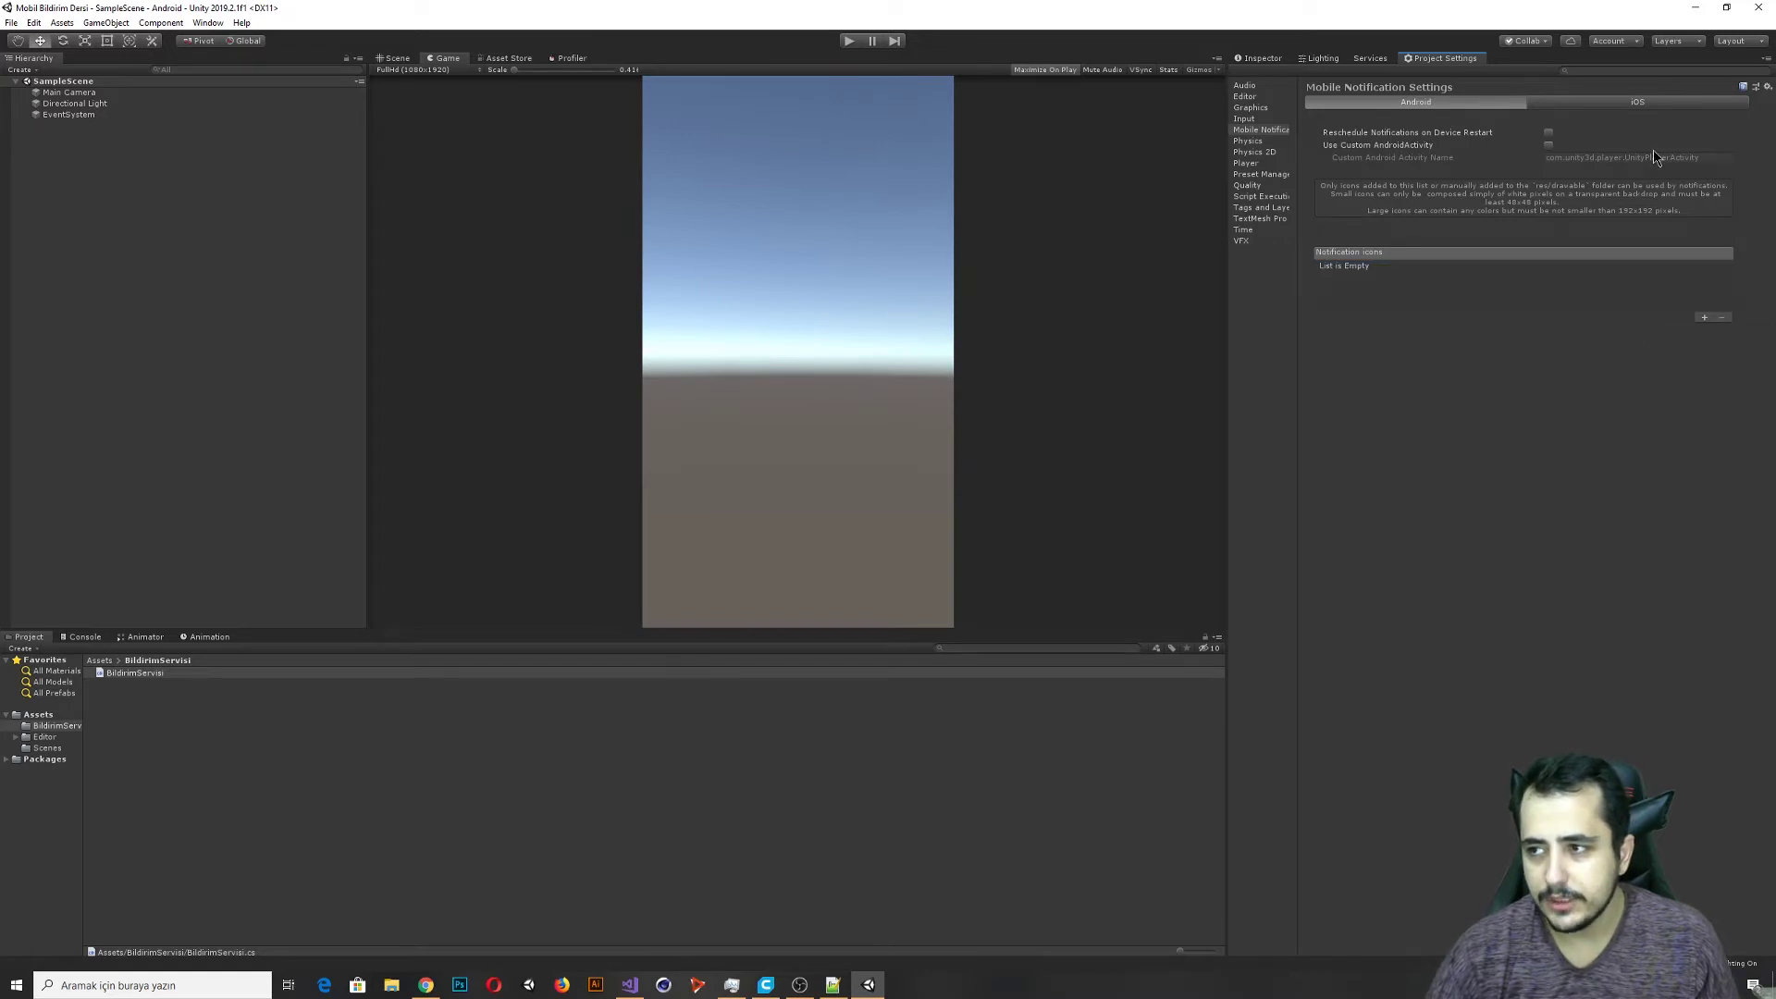
Add a Large Icon entry using the icon texture, with identifier buyuk.
left_click(1704, 318)
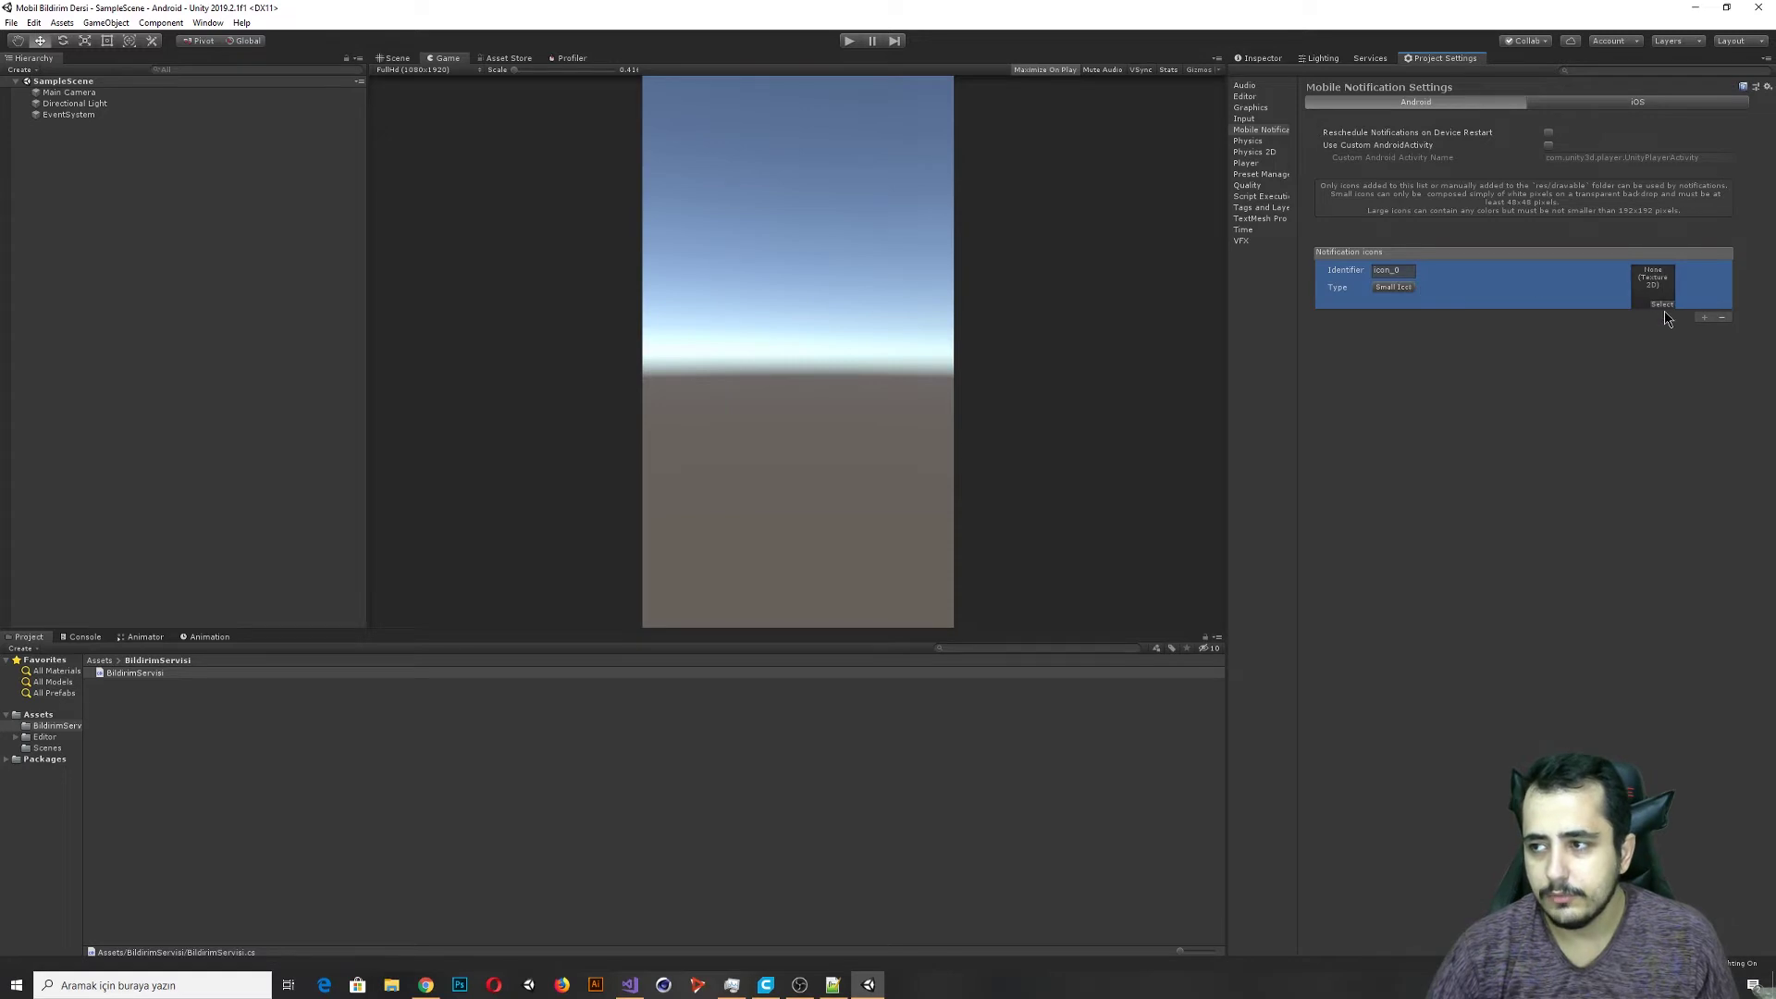
left_click(1662, 305)
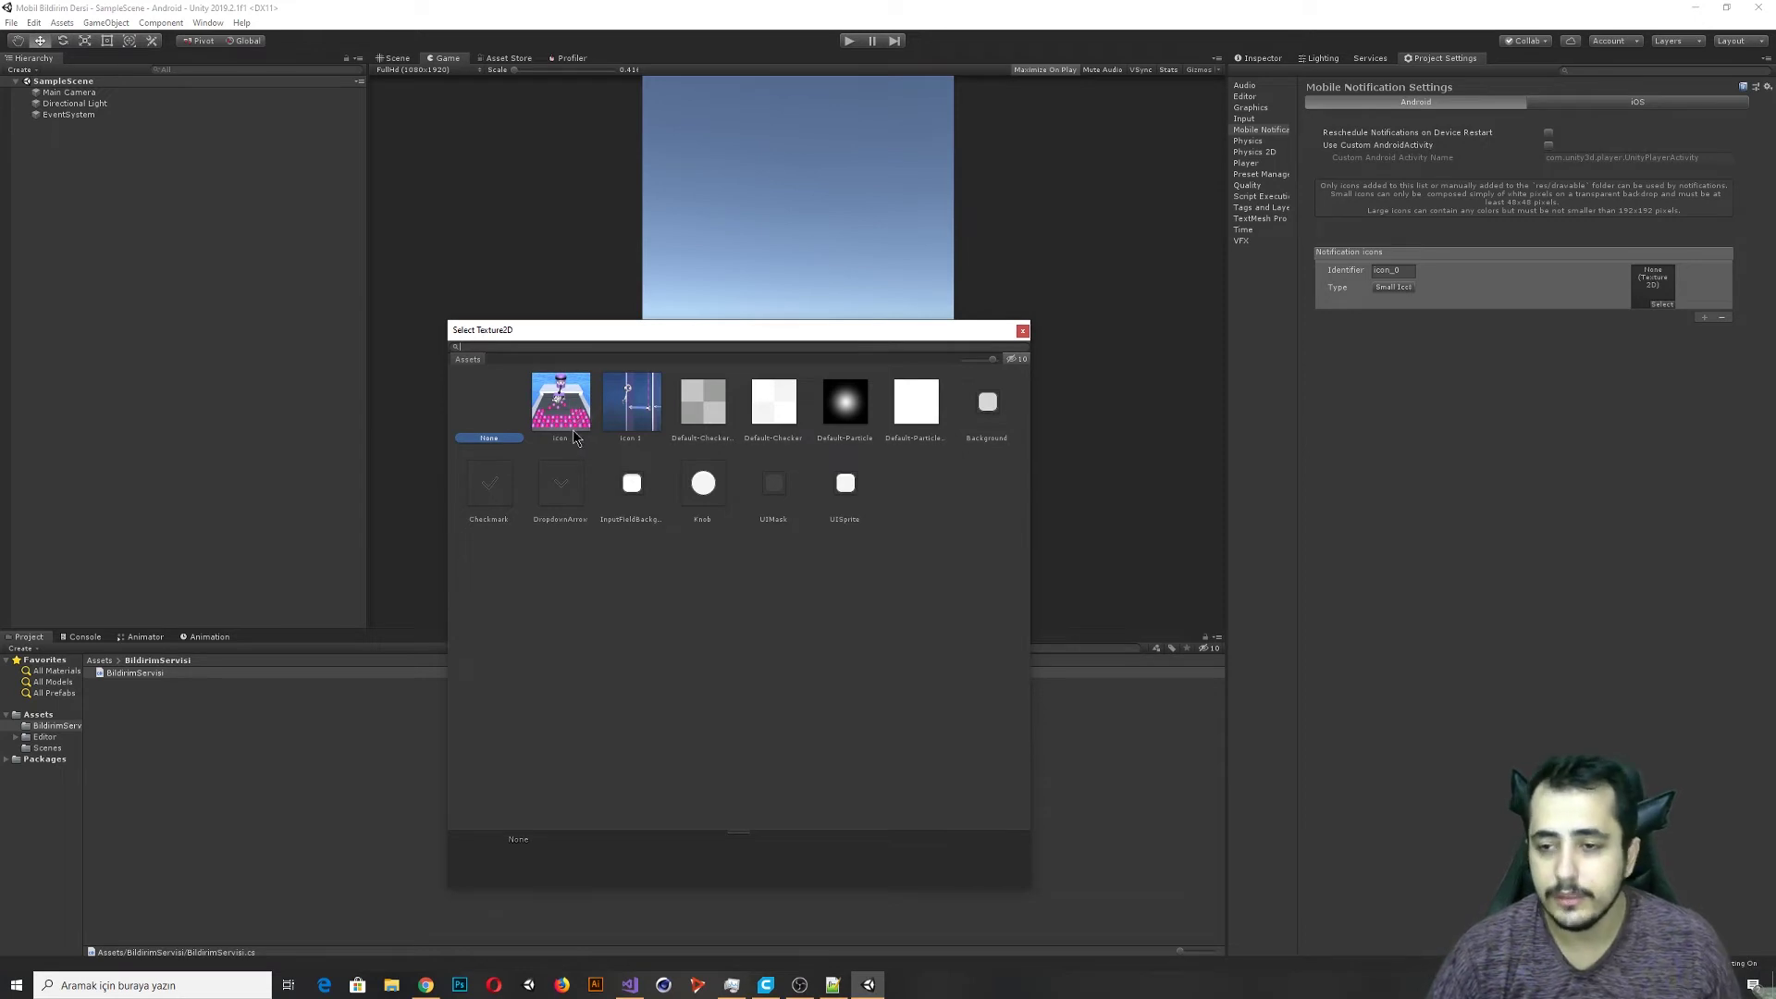
double_click(576, 435)
left_click(1389, 288)
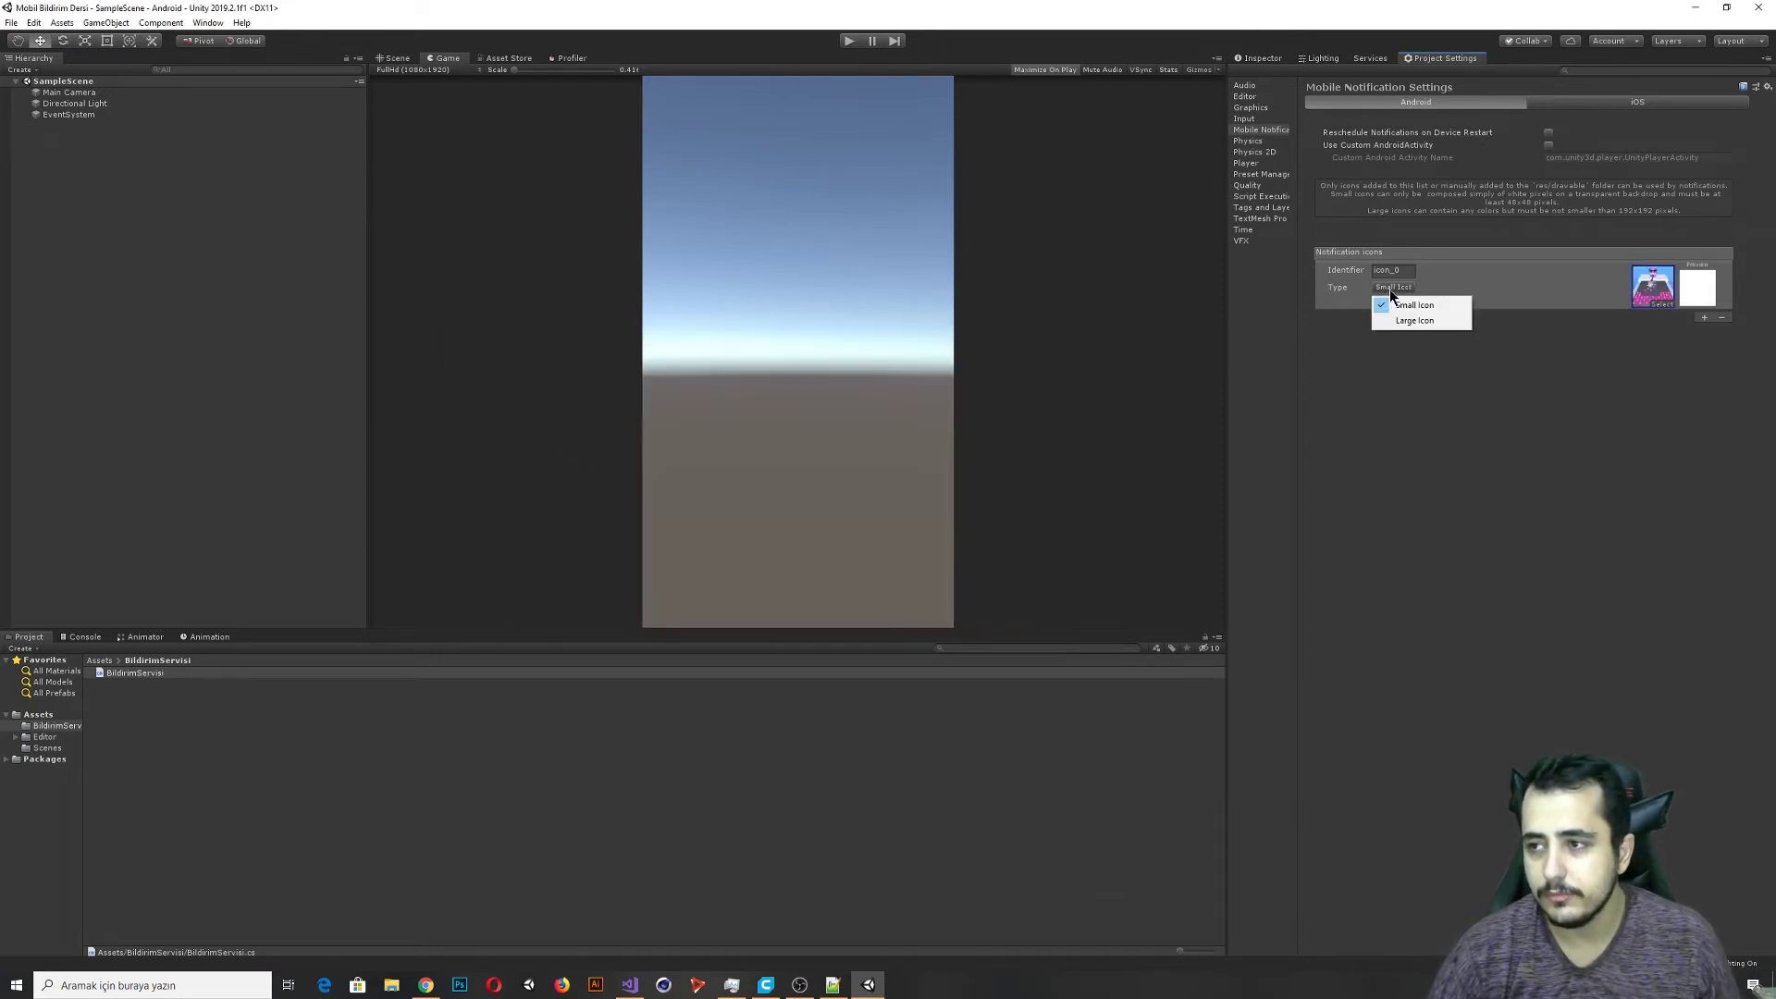
left_click(1386, 288)
left_click(1390, 271)
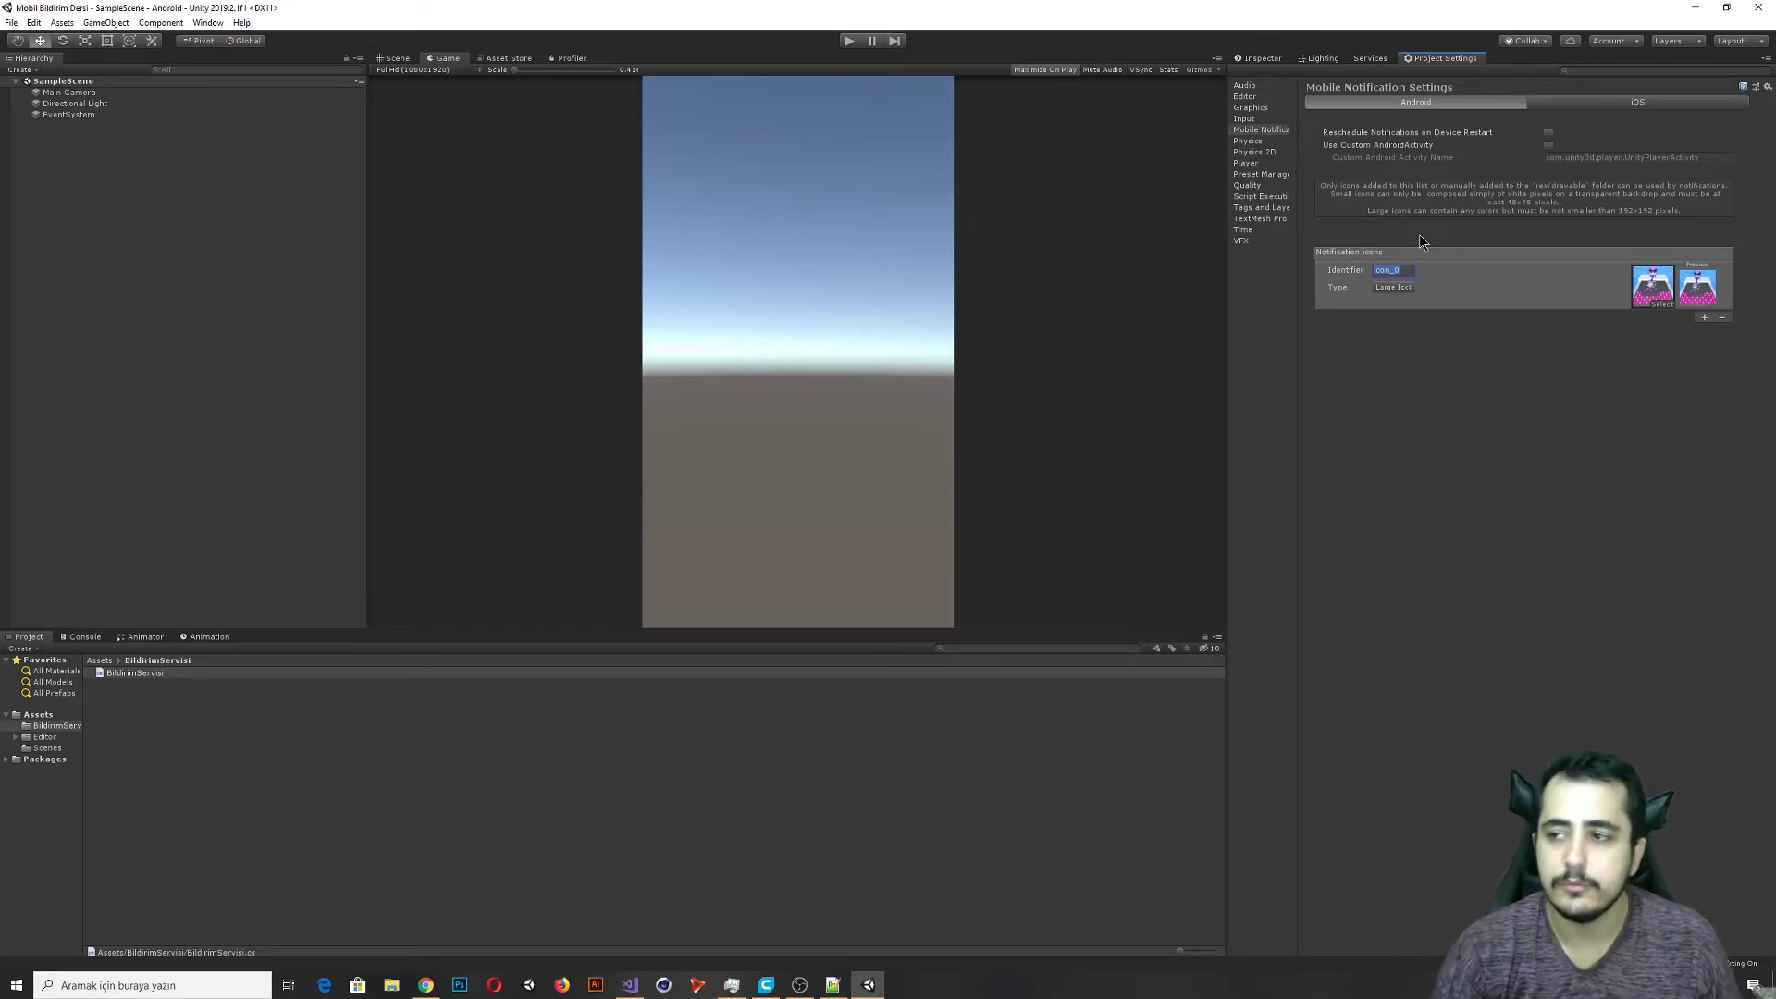
type("b")
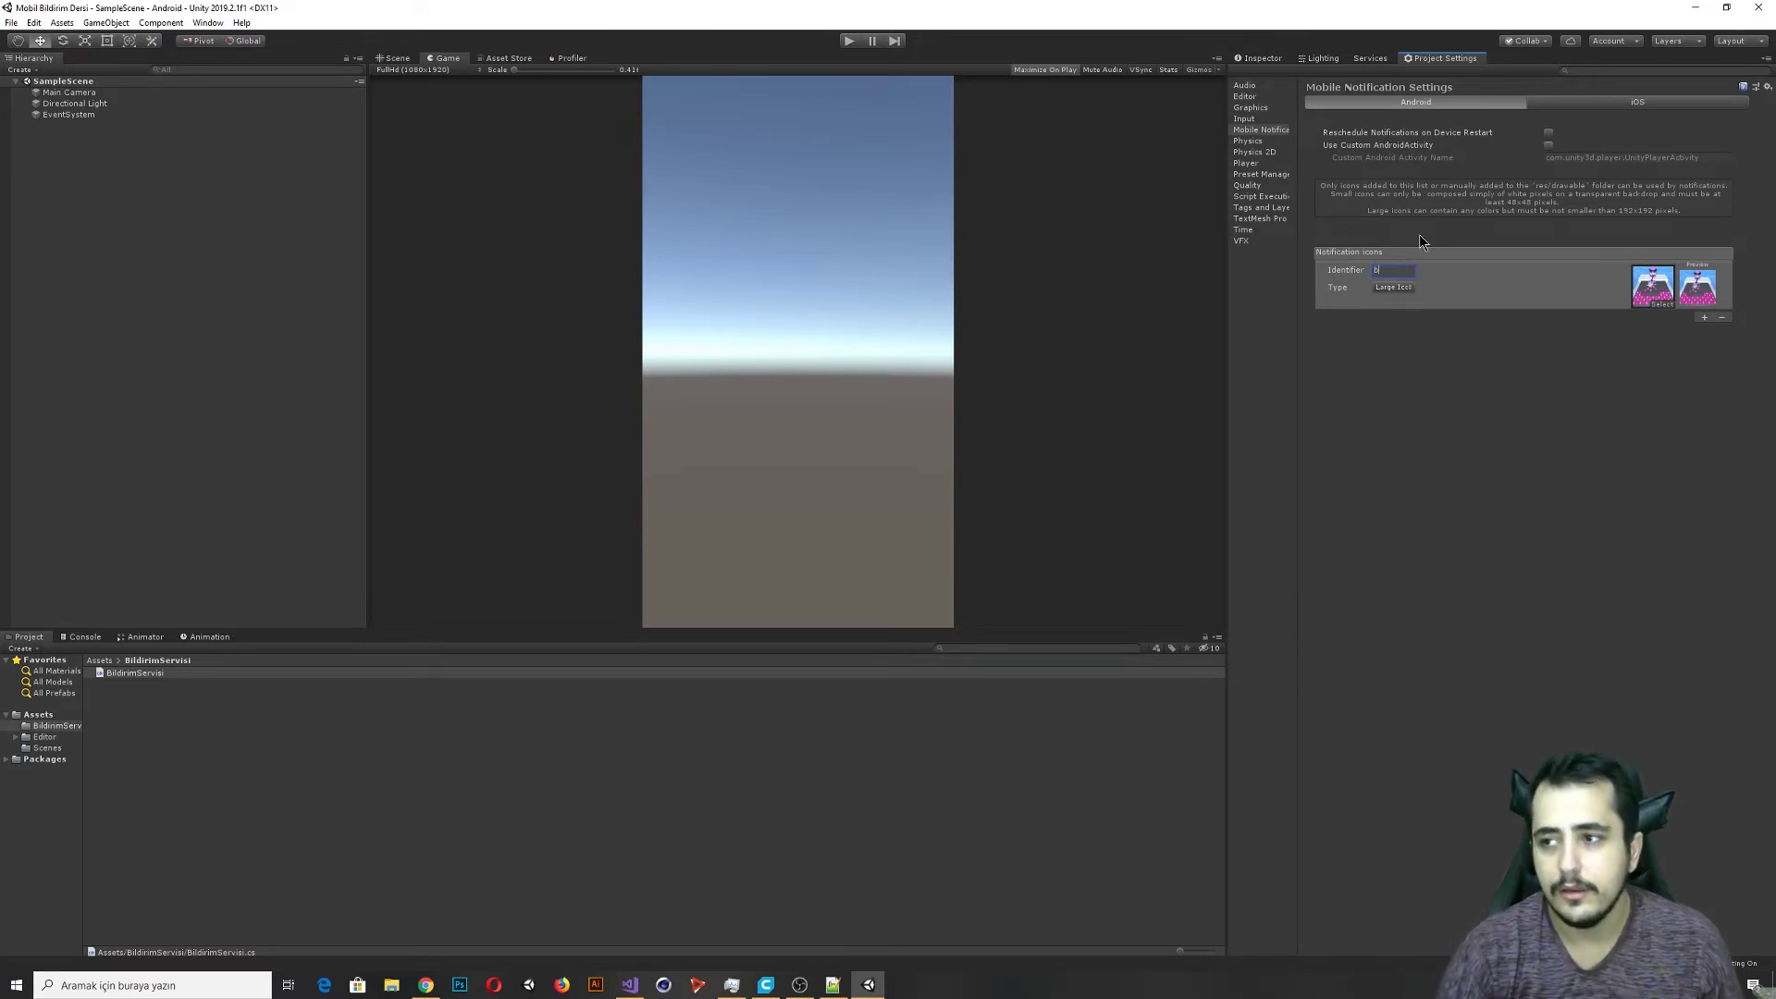
type("uyuk")
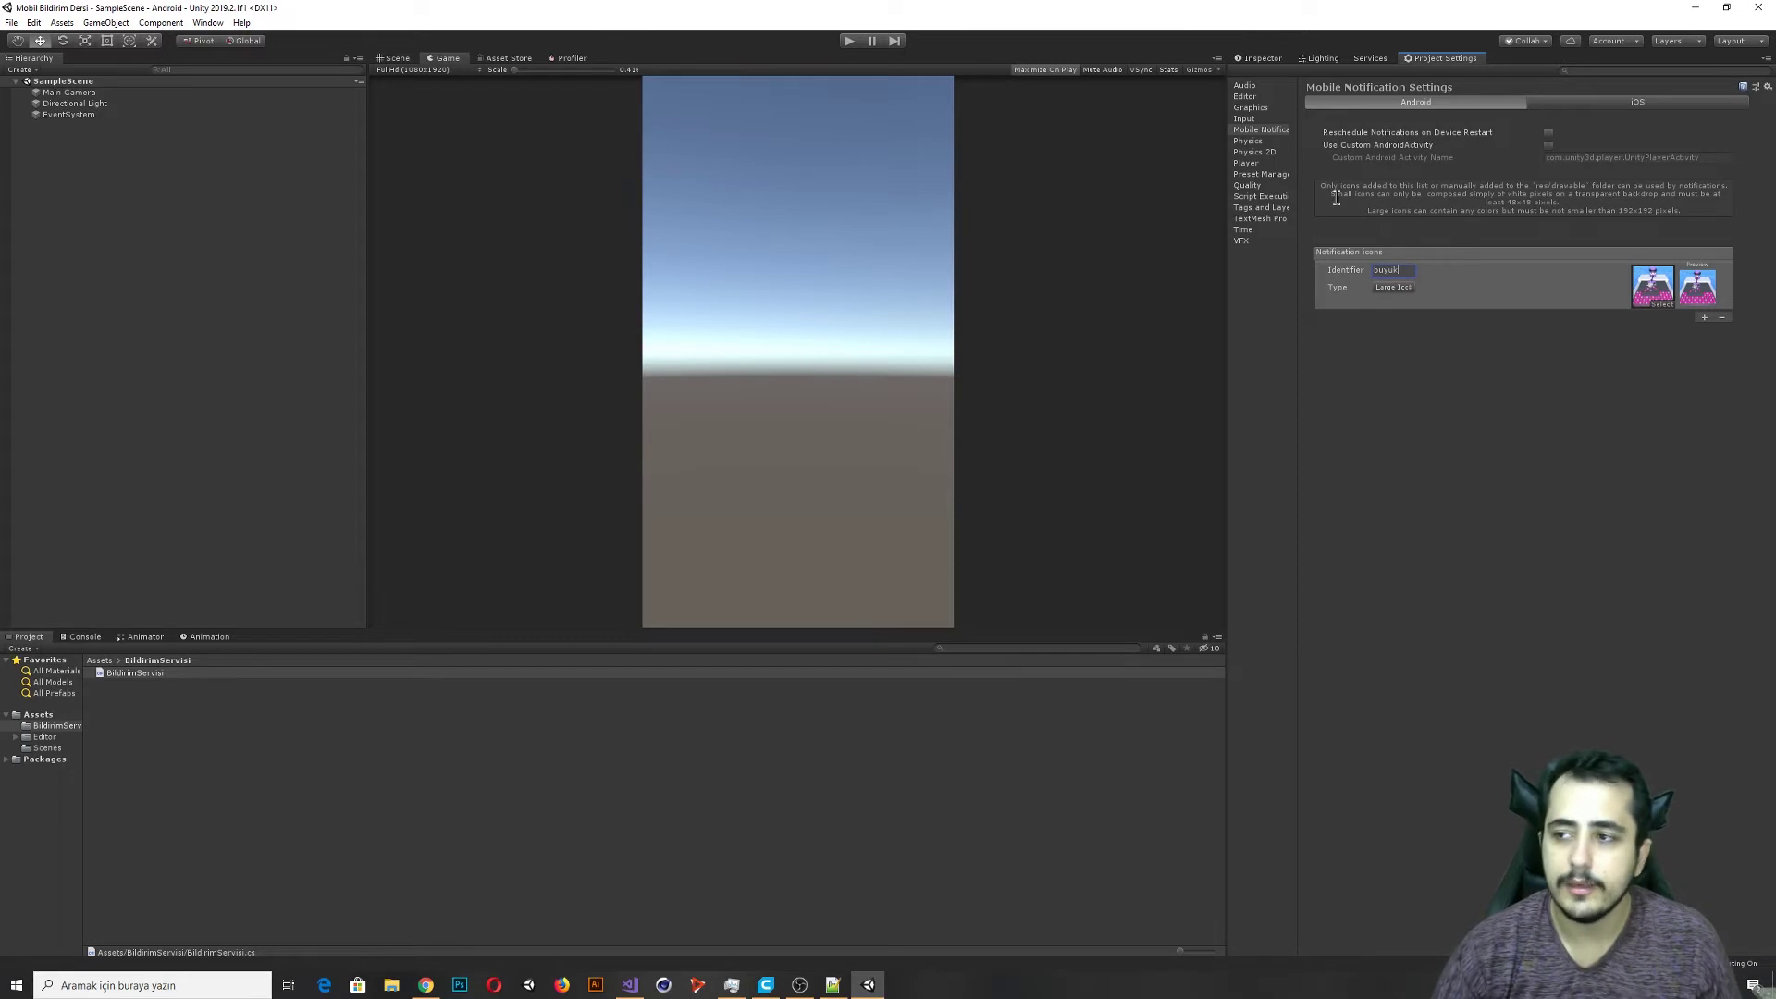
Add an icon_1 entry with the icon 1 texture, then remove it.
left_click(1702, 319)
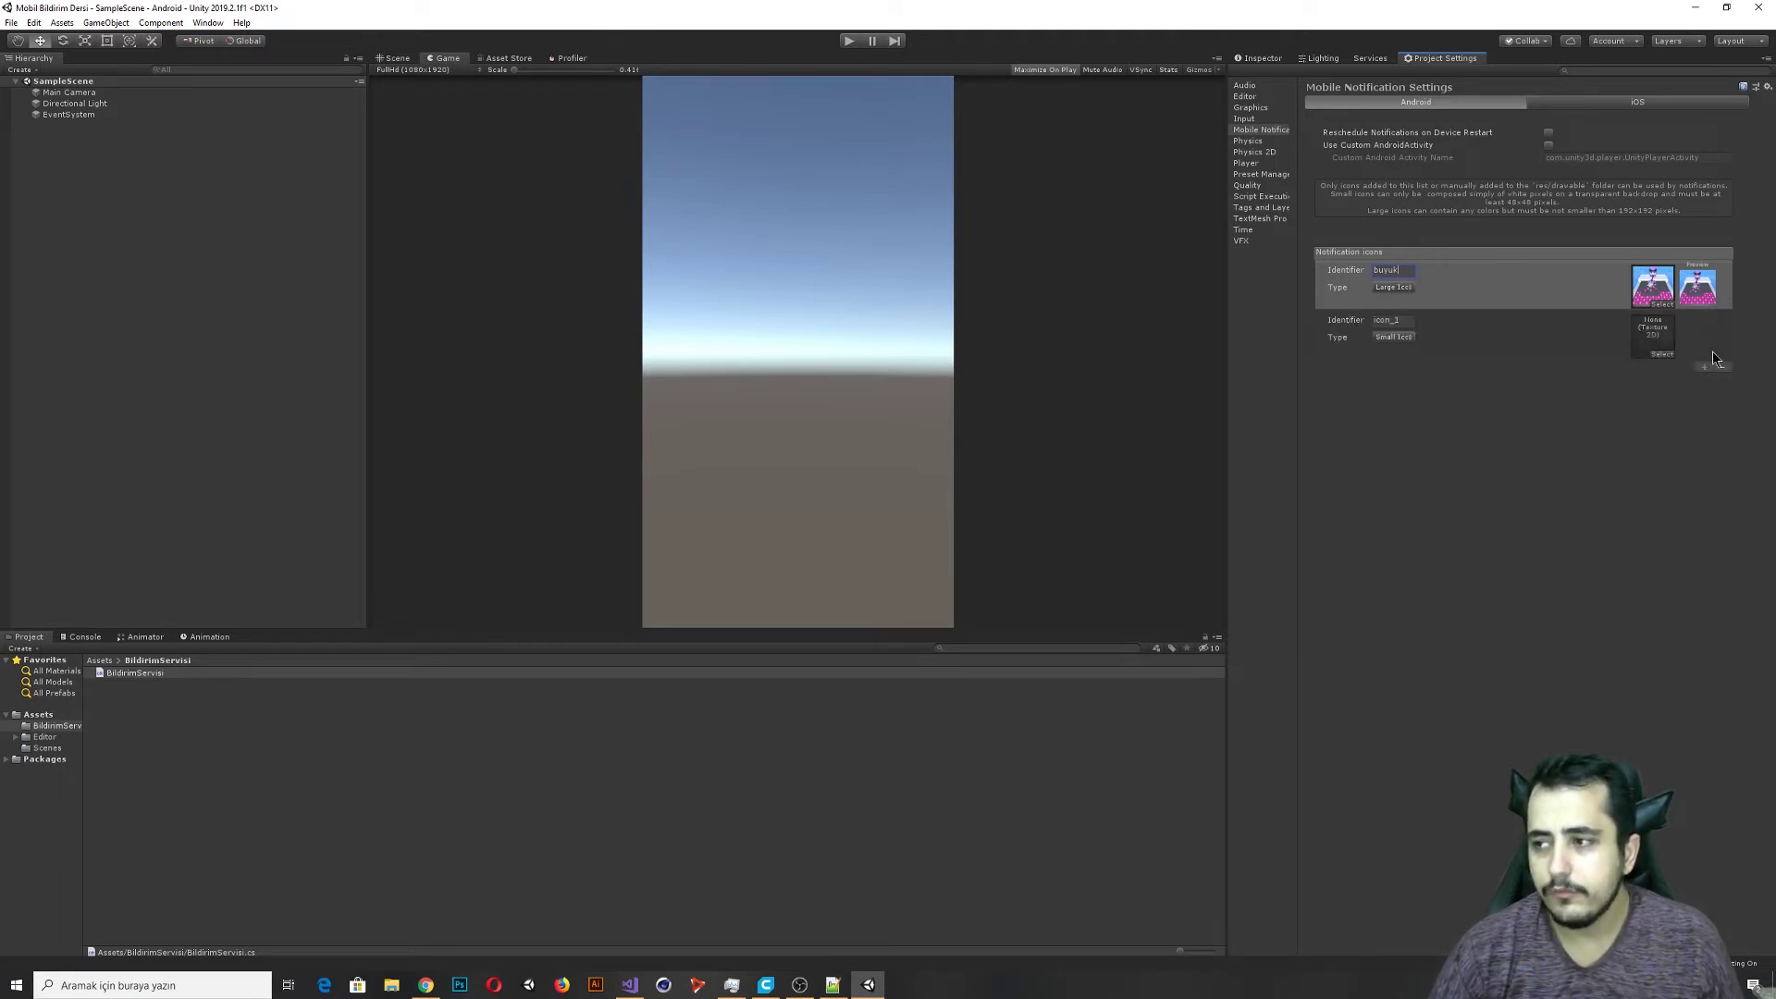
left_click(1662, 356)
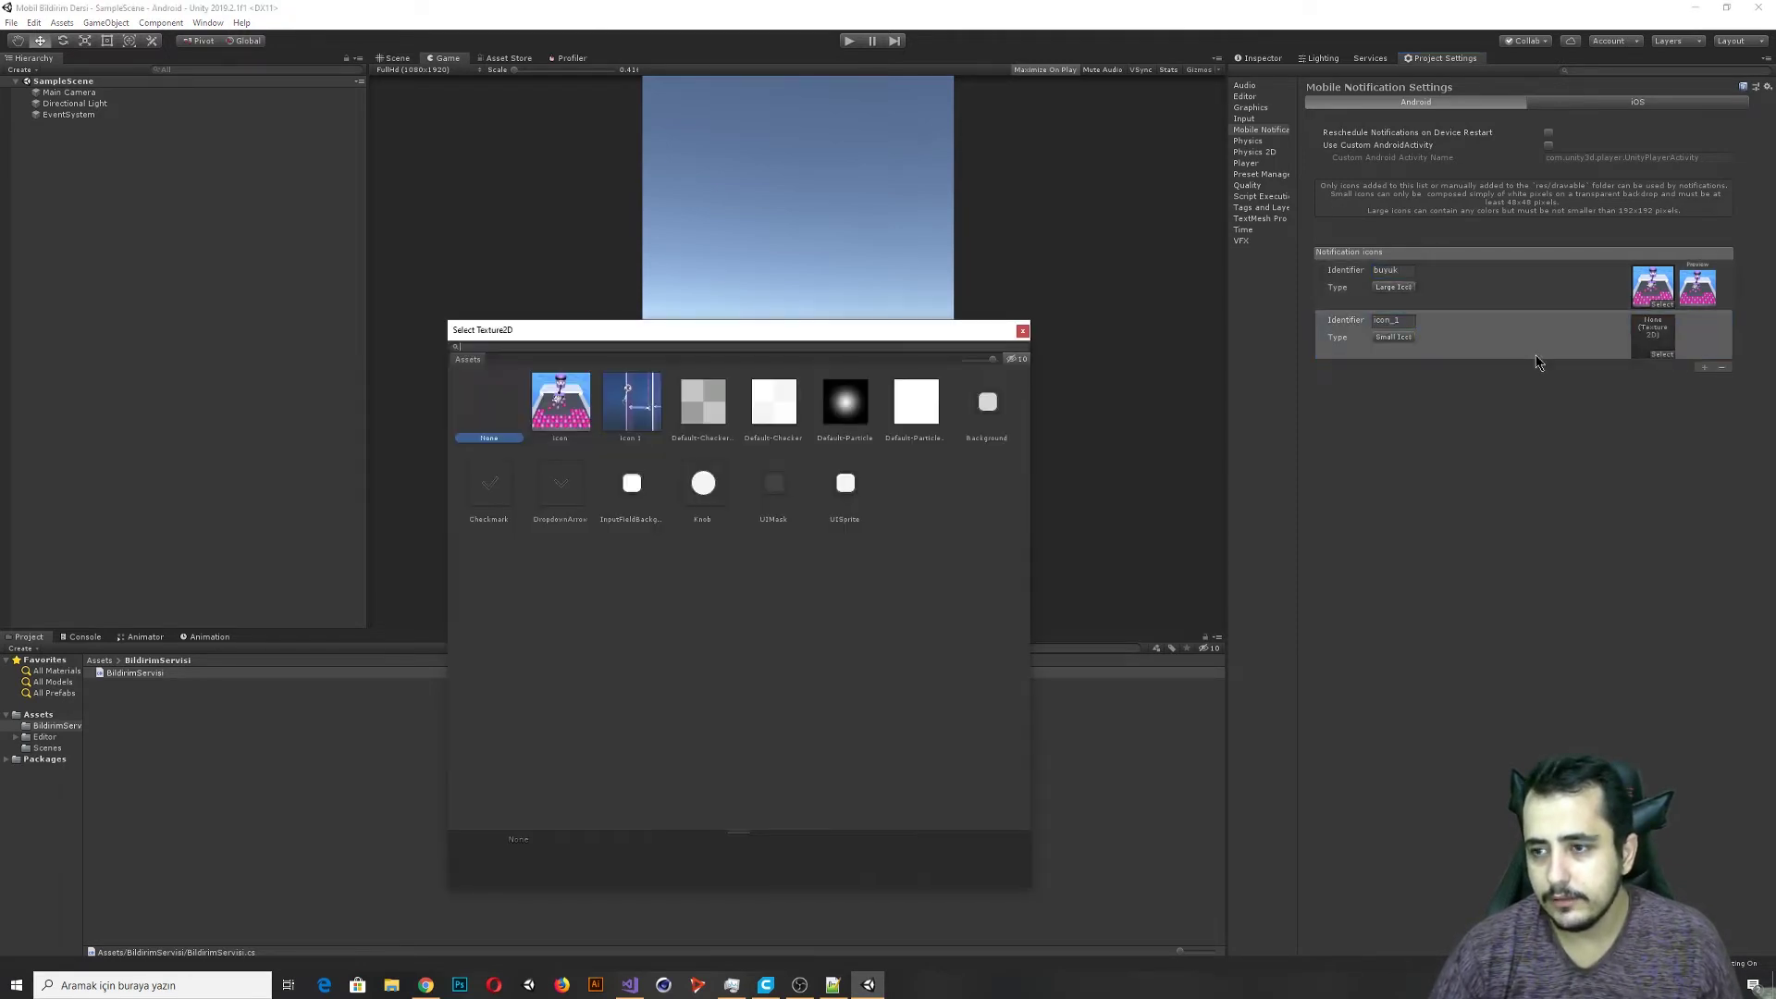
double_click(665, 409)
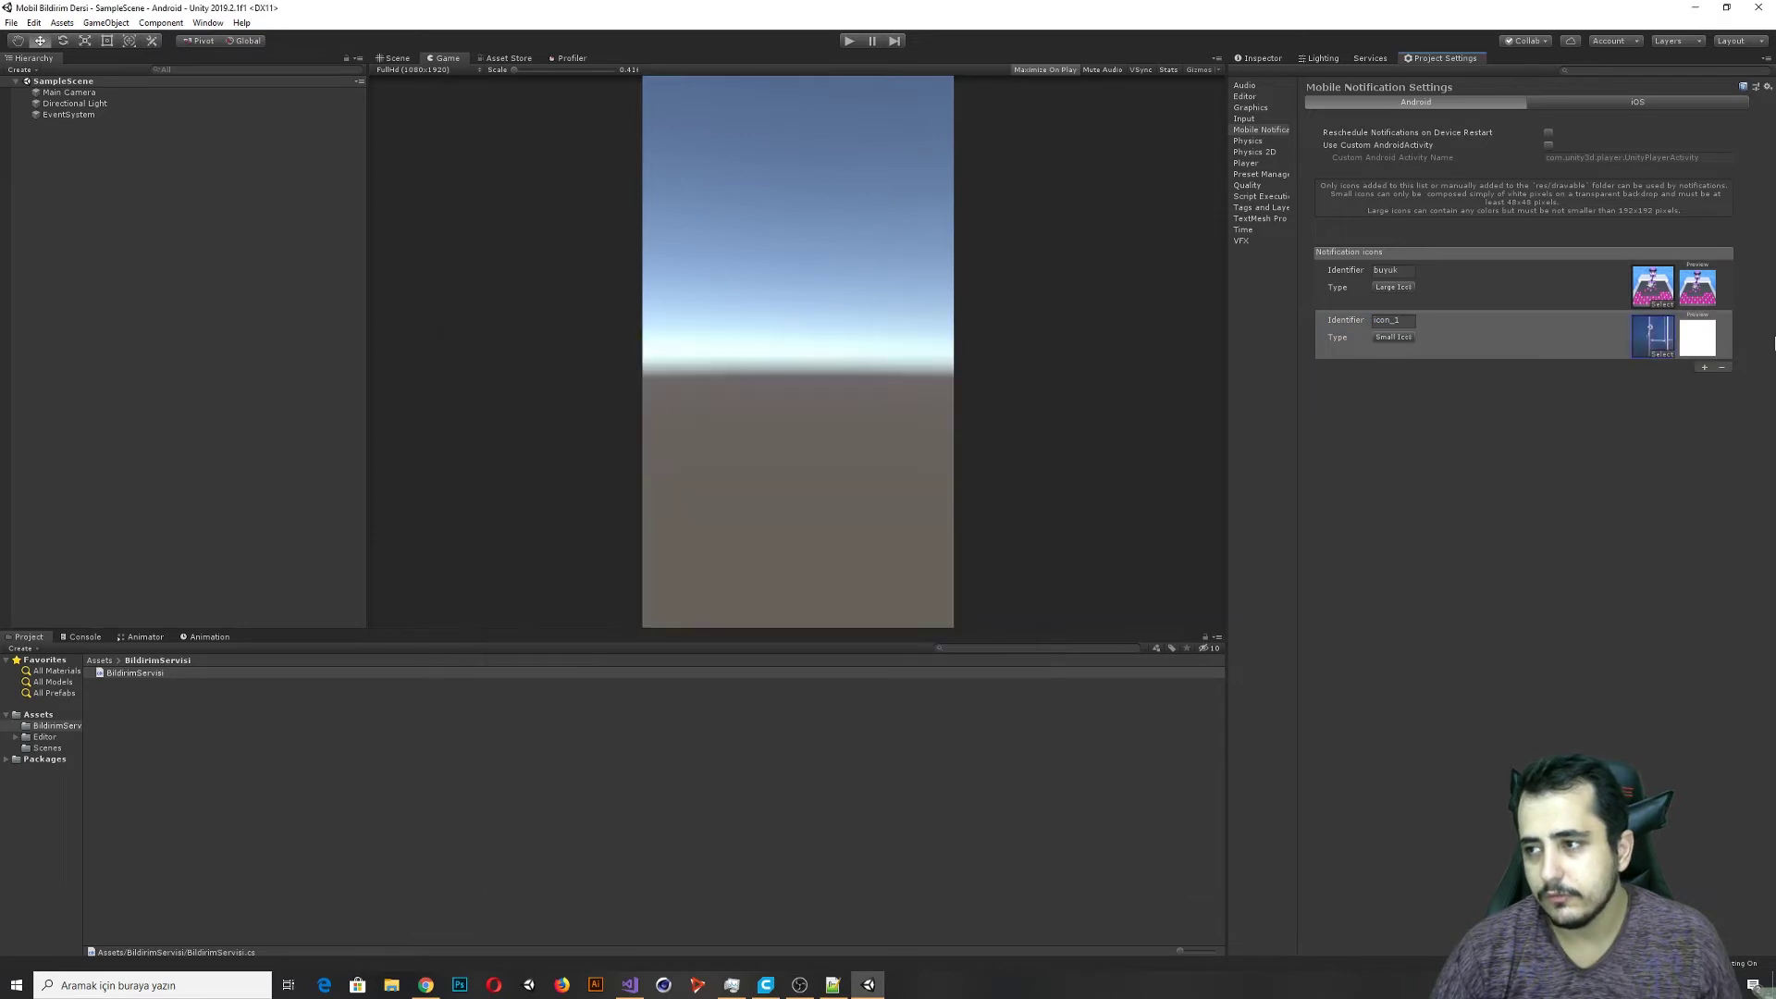
left_click(1695, 345)
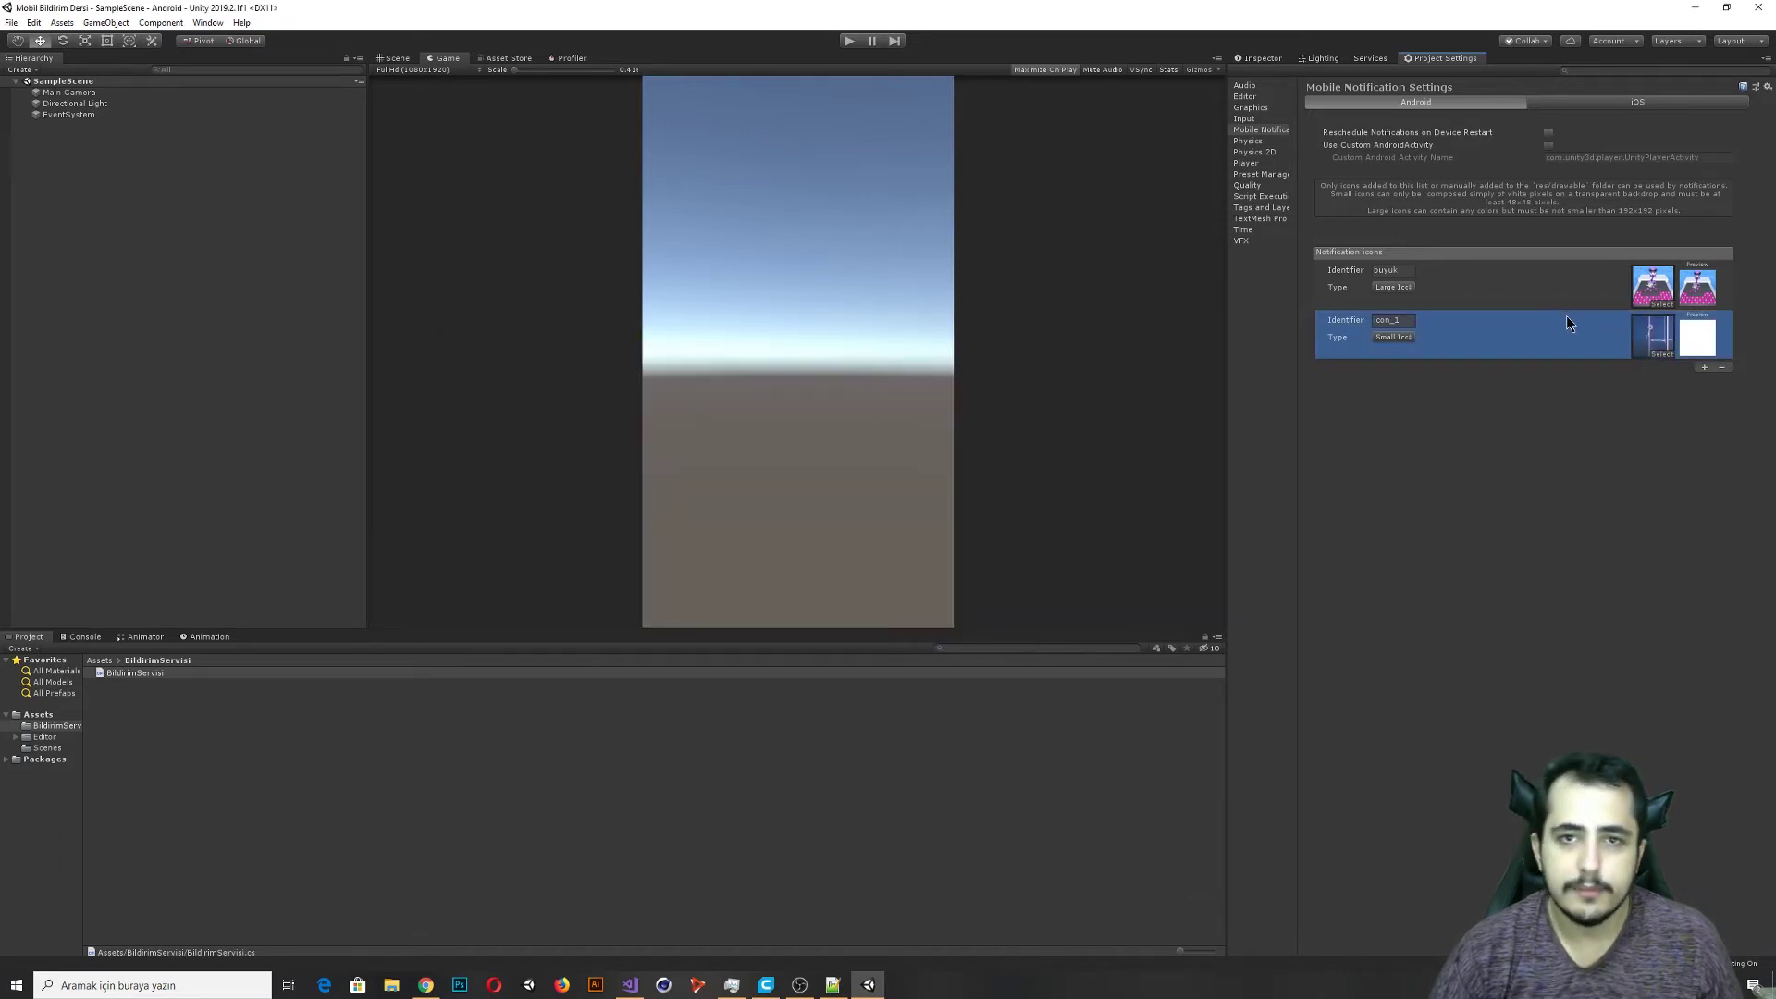
left_click(1722, 369)
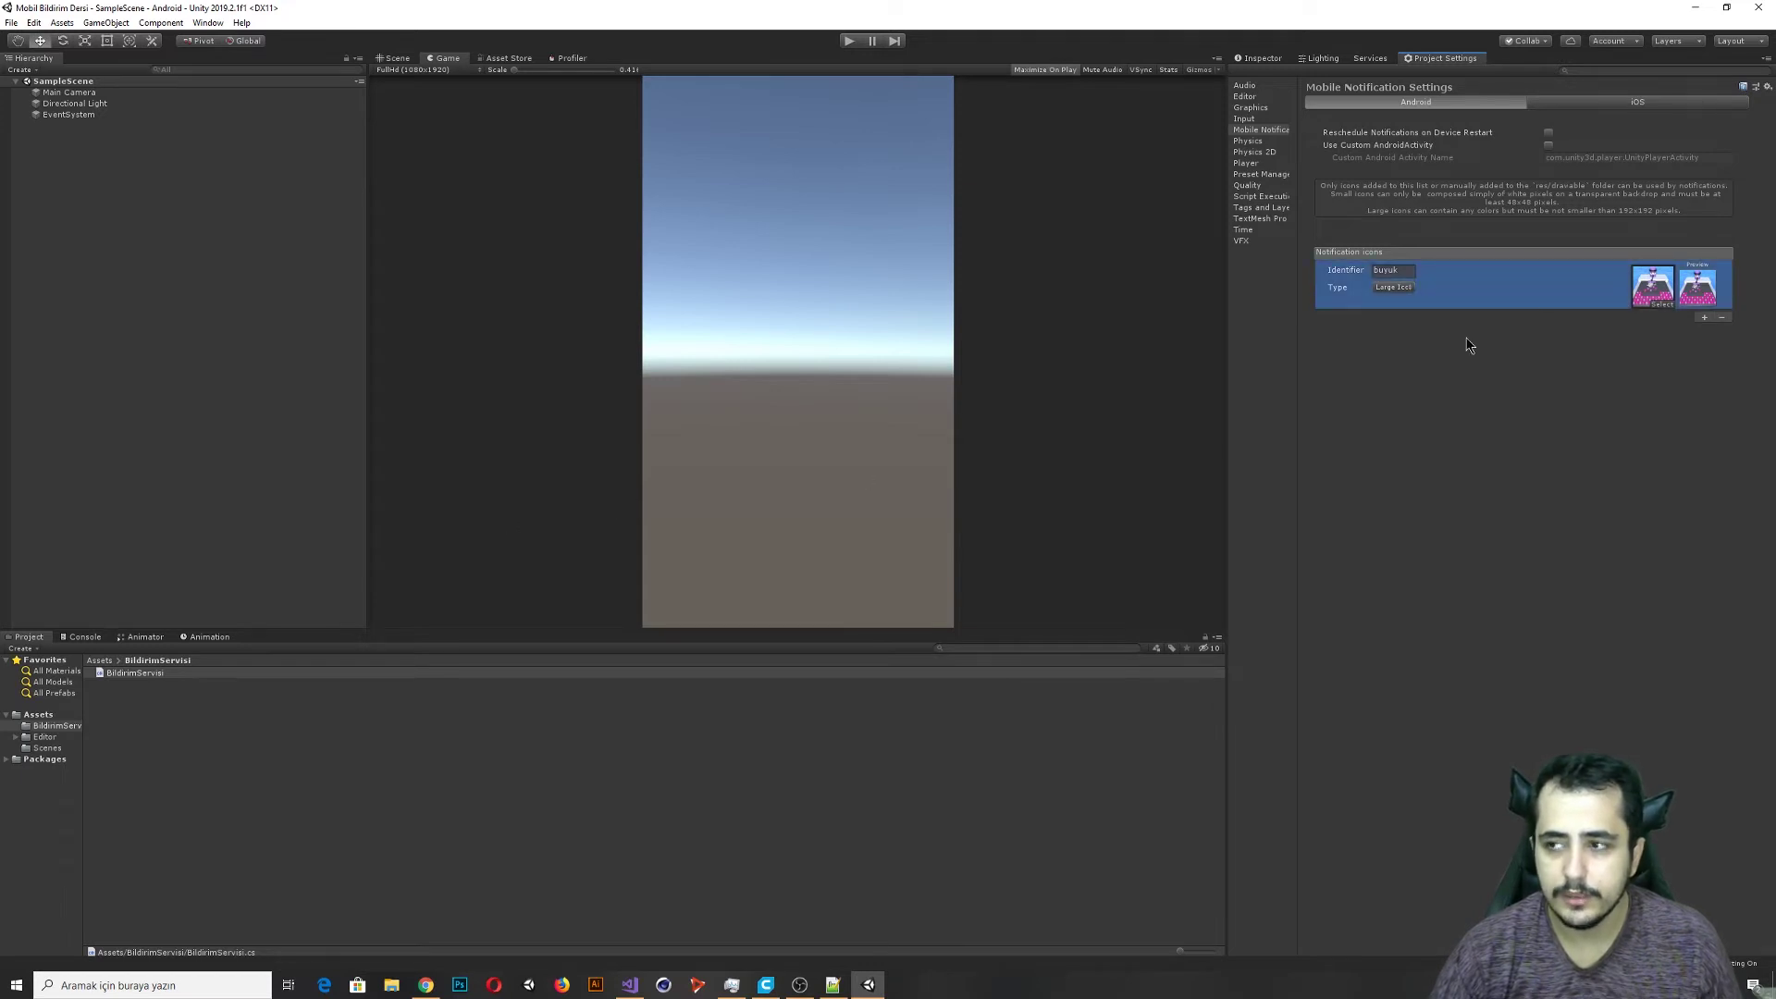
Re-add icon_1 with the Default-Particle texture, then remove it again.
left_click(1704, 319)
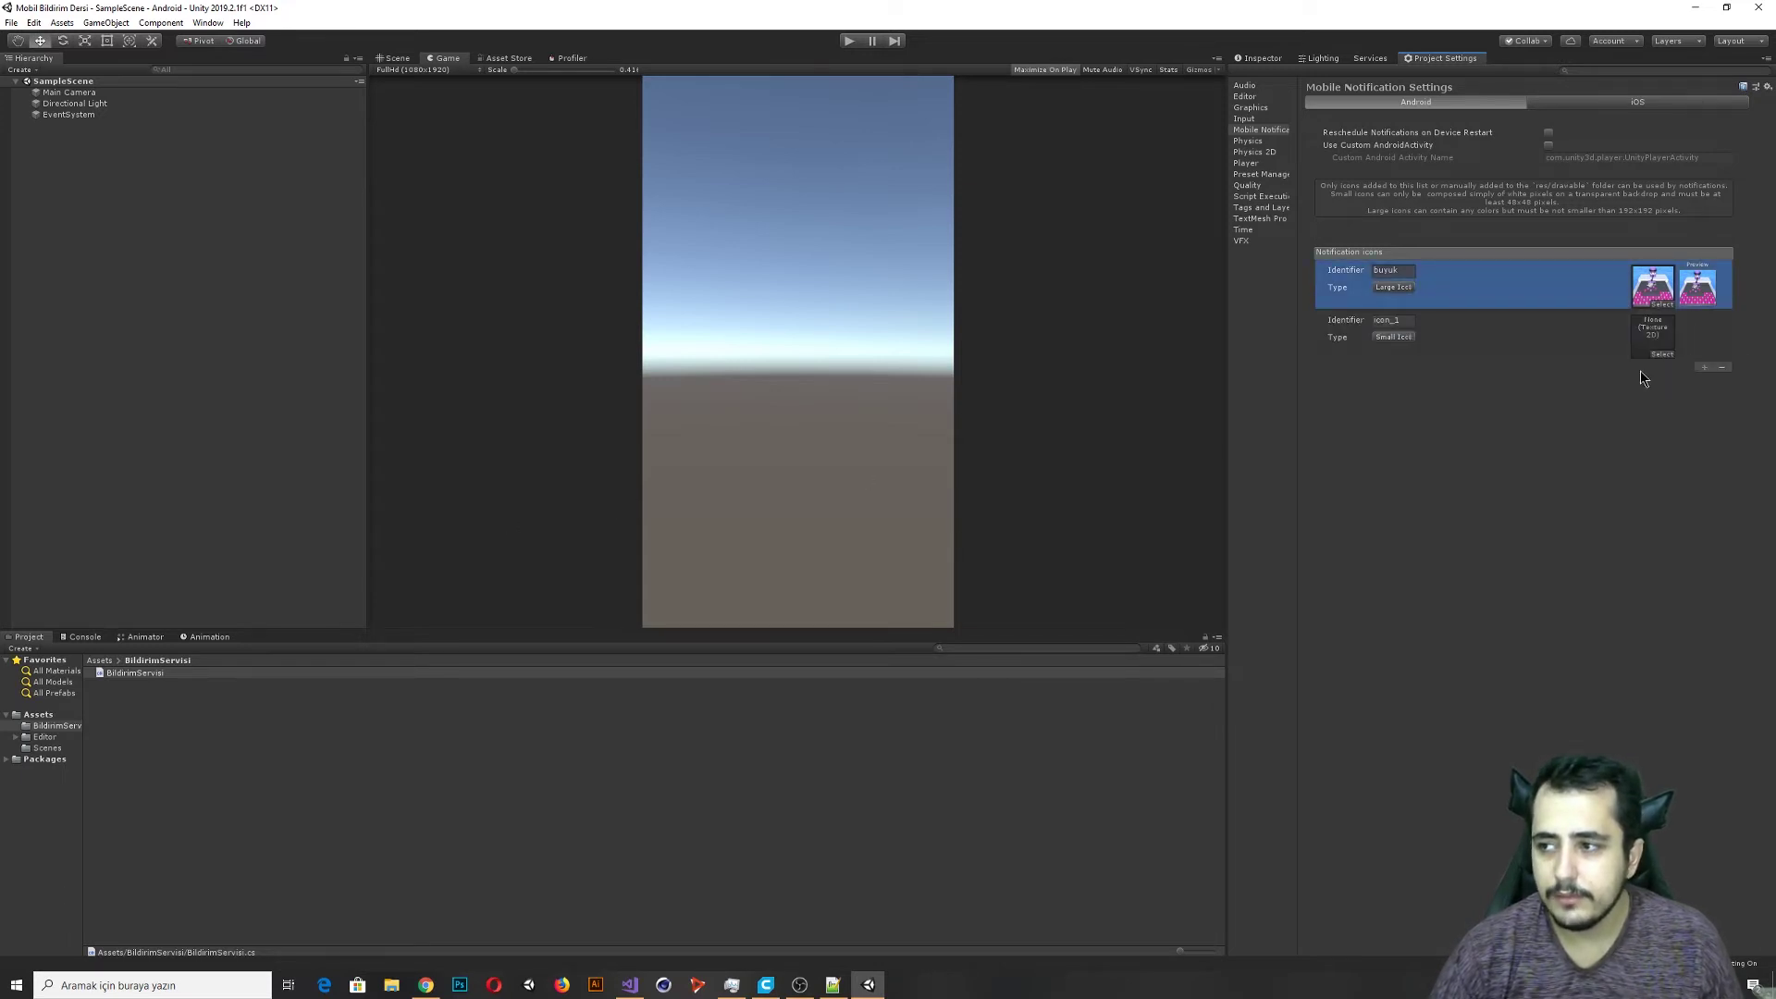
left_click(1661, 354)
double_click(856, 406)
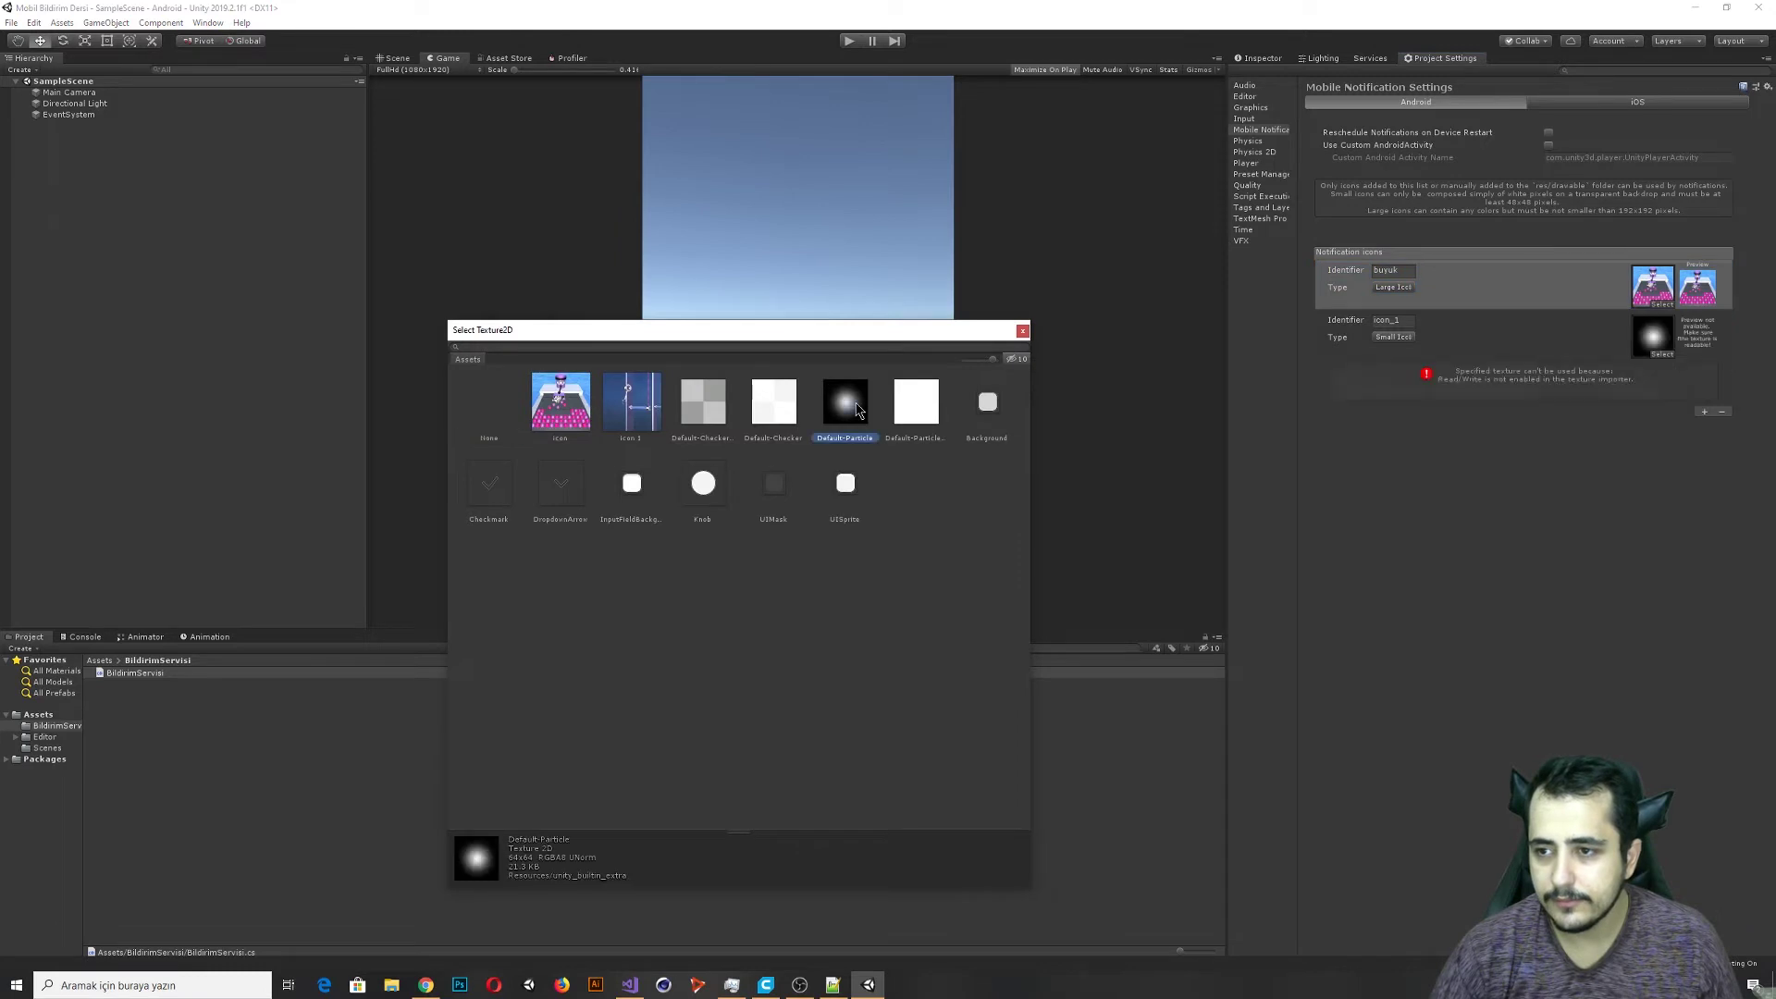
left_click(1521, 384)
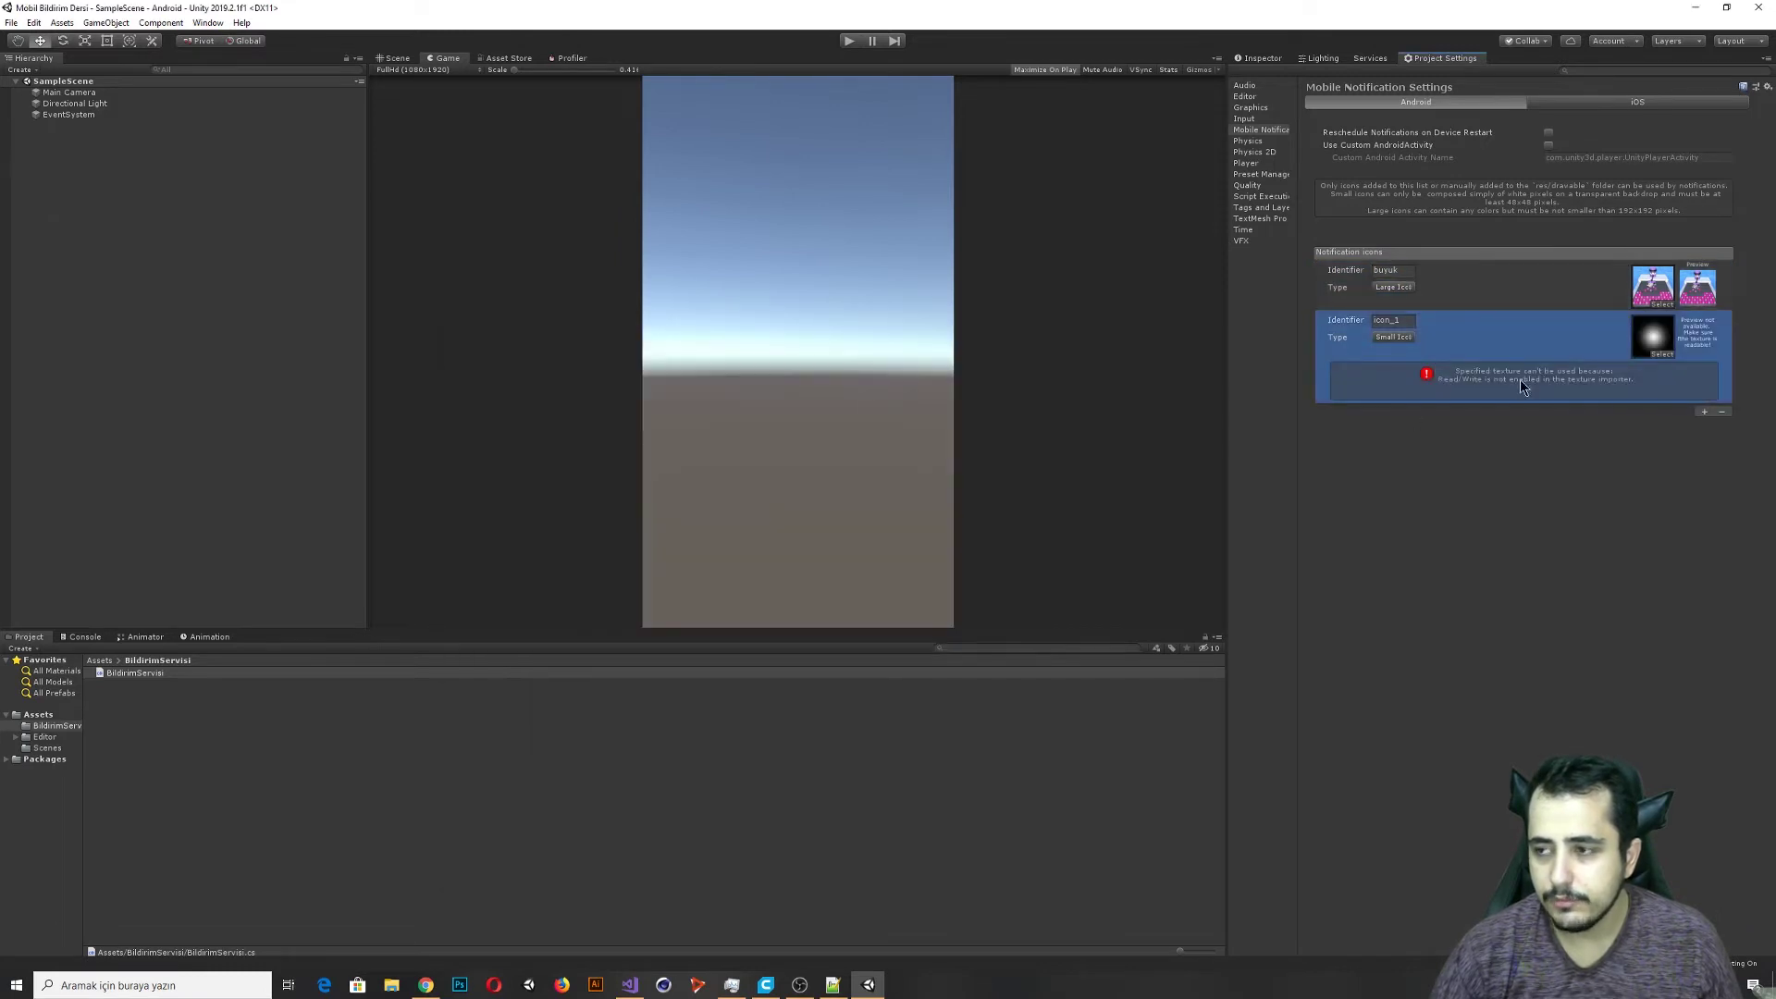
left_click(1723, 413)
Check the icon texture's import settings, return to Mobile Notifications settings, then switch to Visual Studio.
left_click(47, 717)
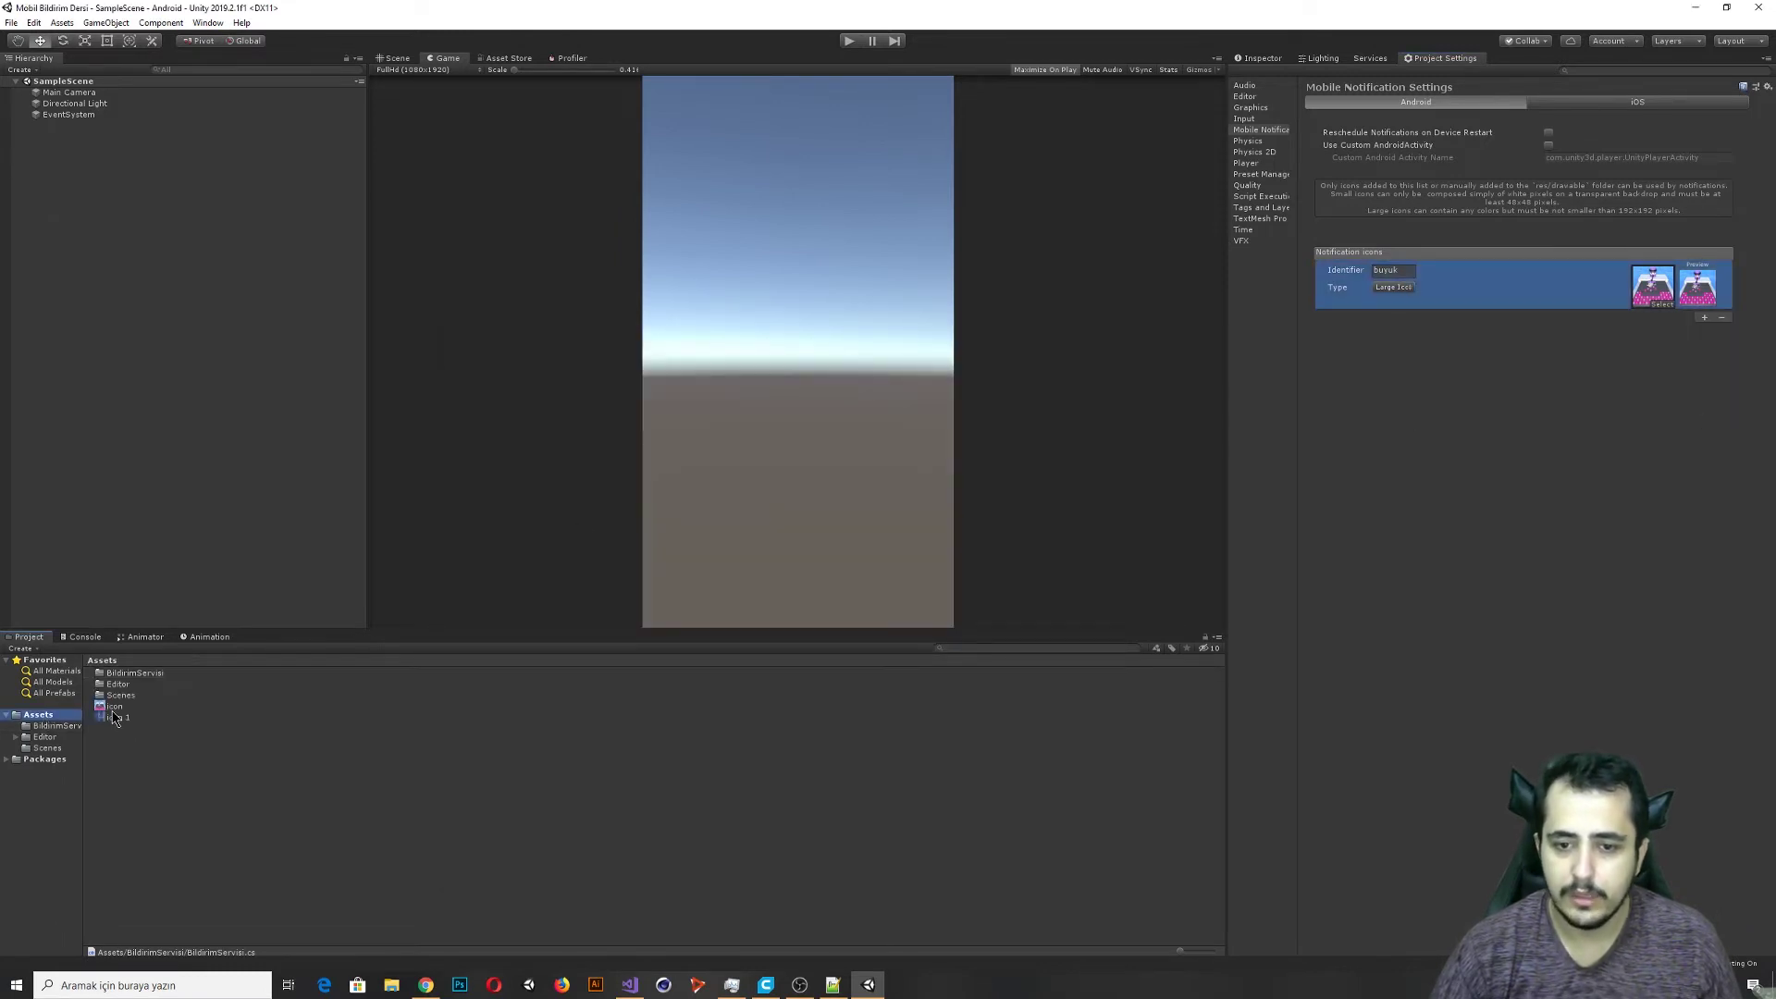
left_click(114, 708)
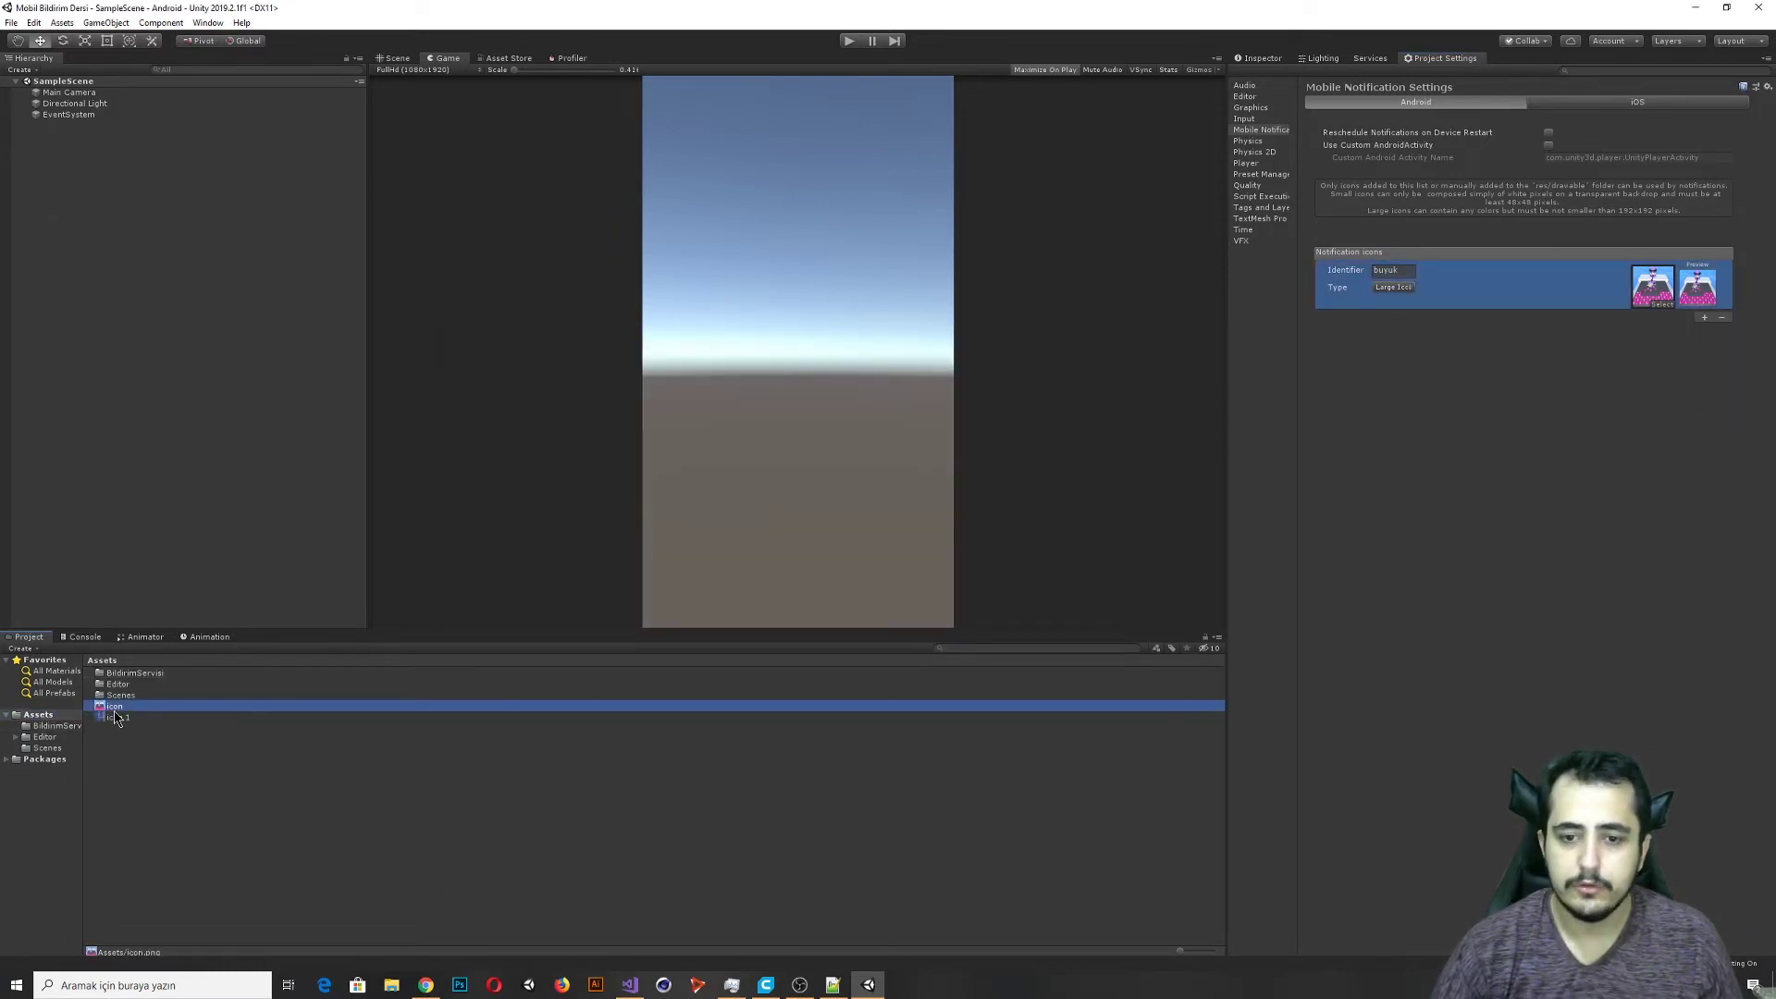
left_click(1262, 58)
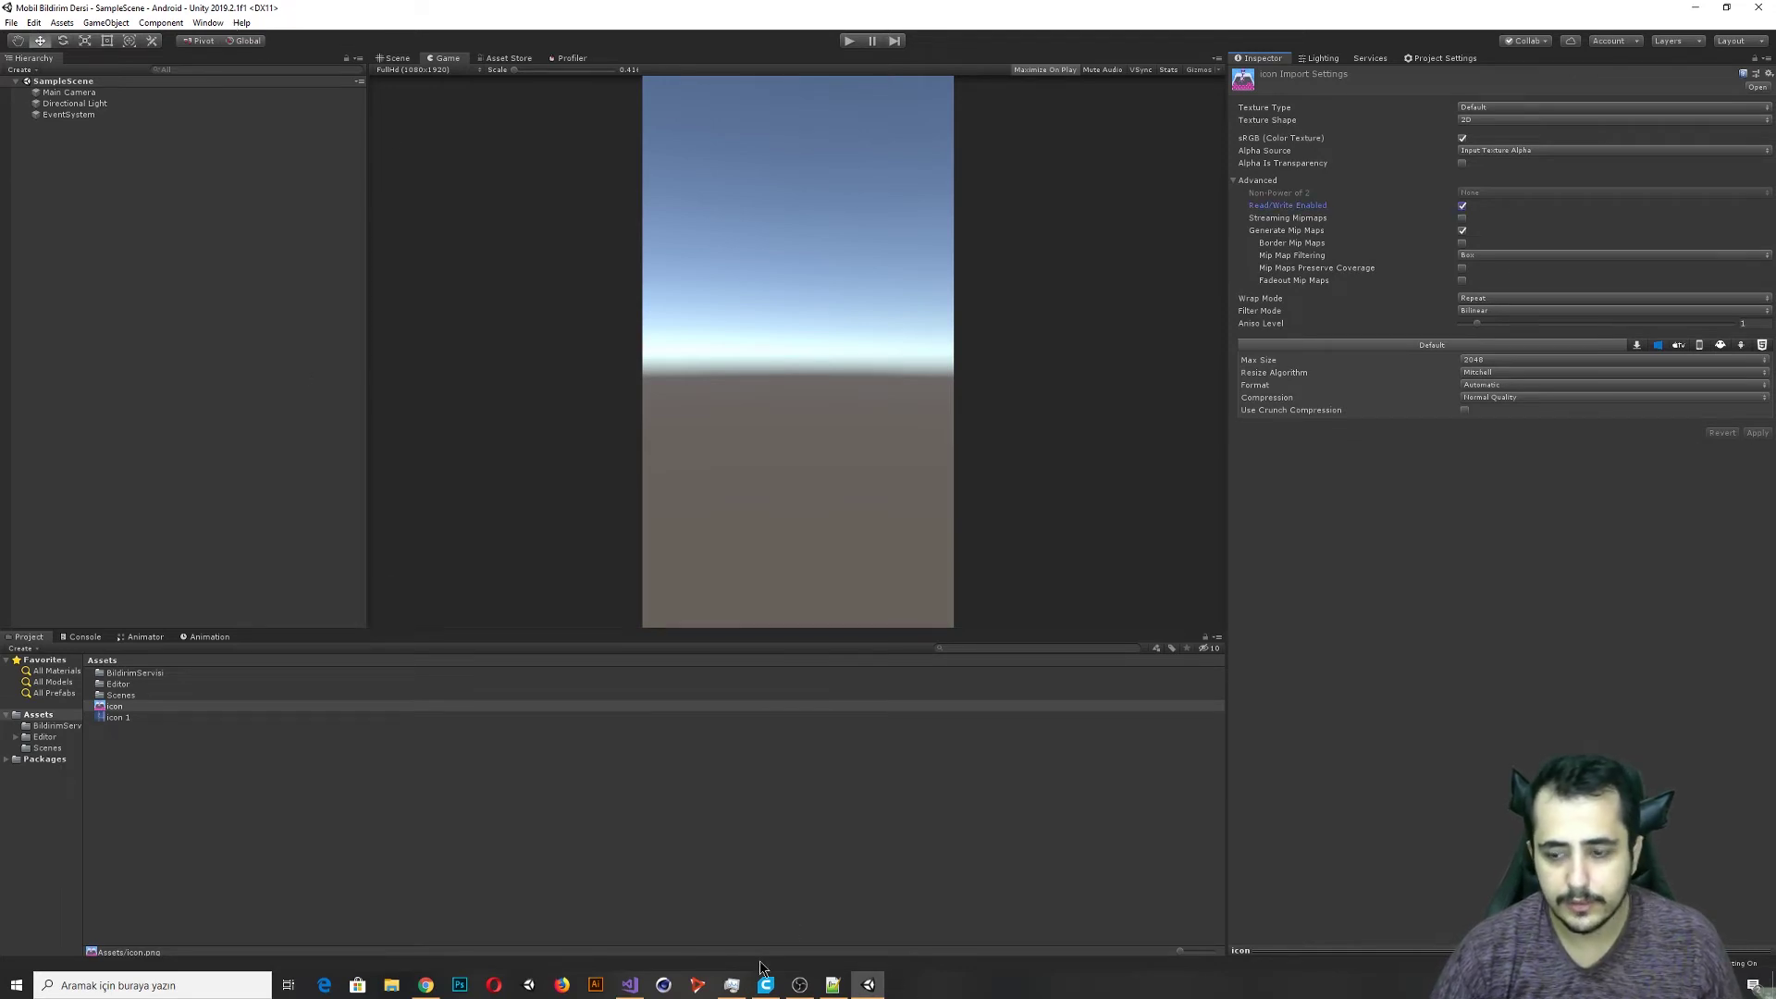
left_click(1425, 59)
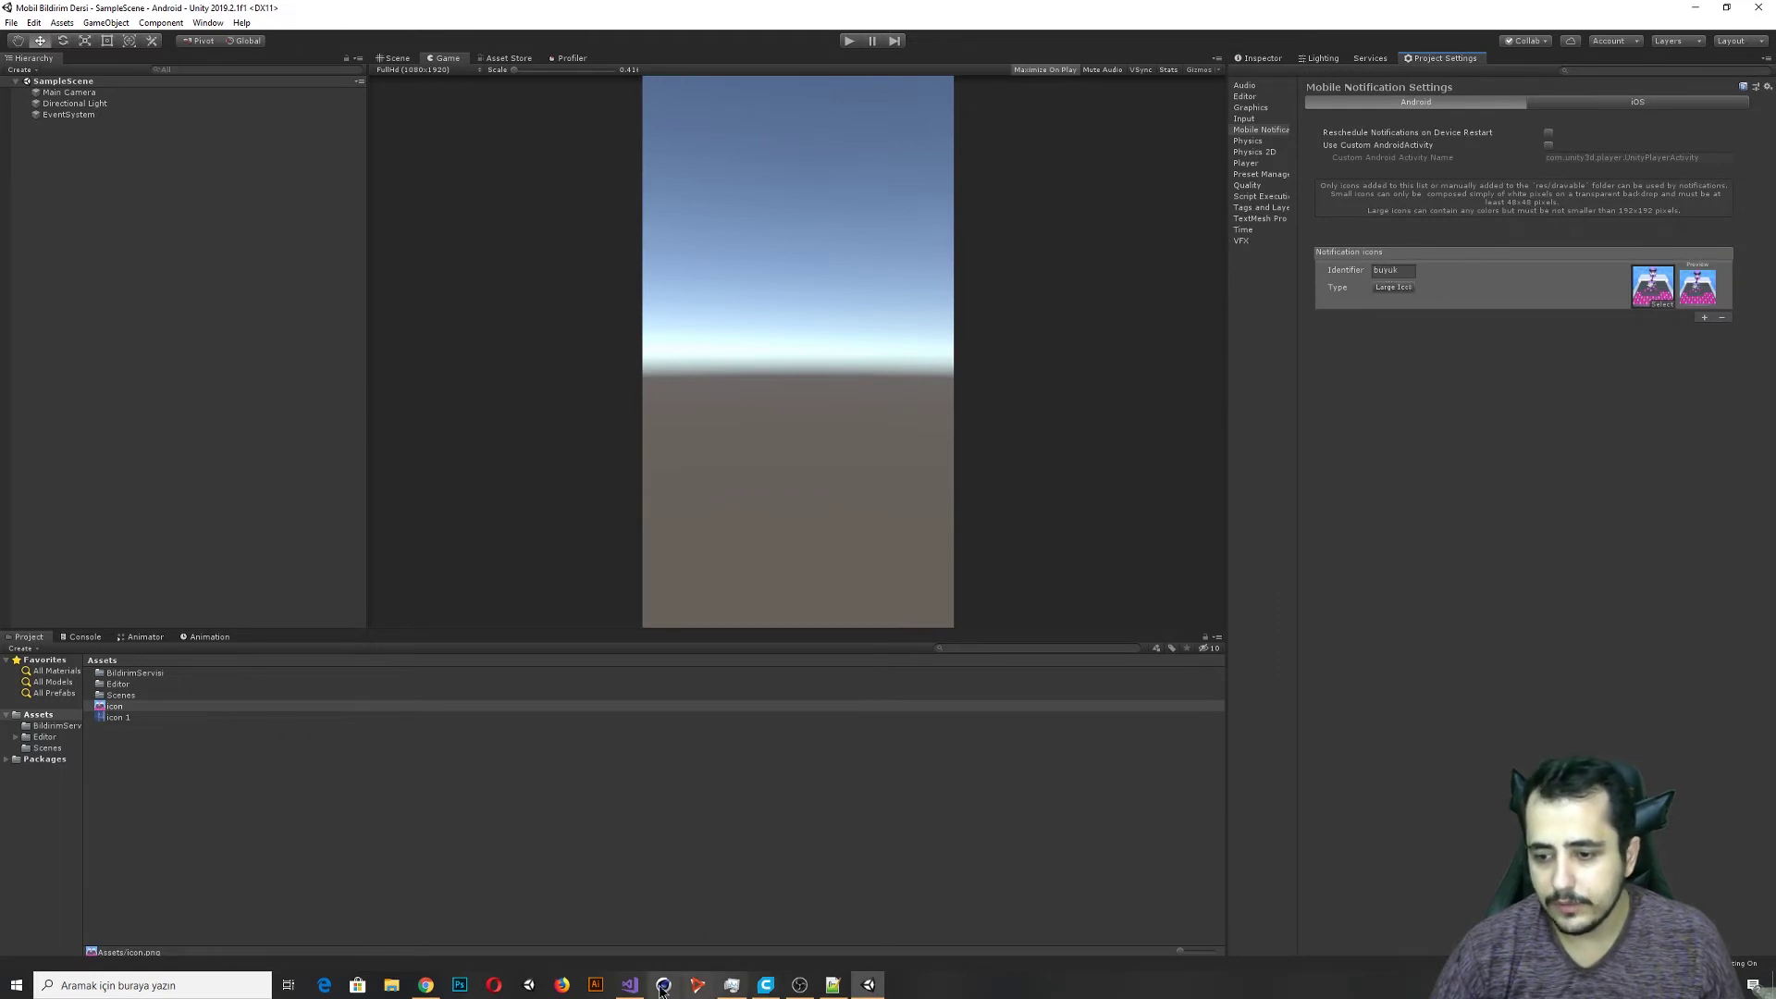
left_click(630, 988)
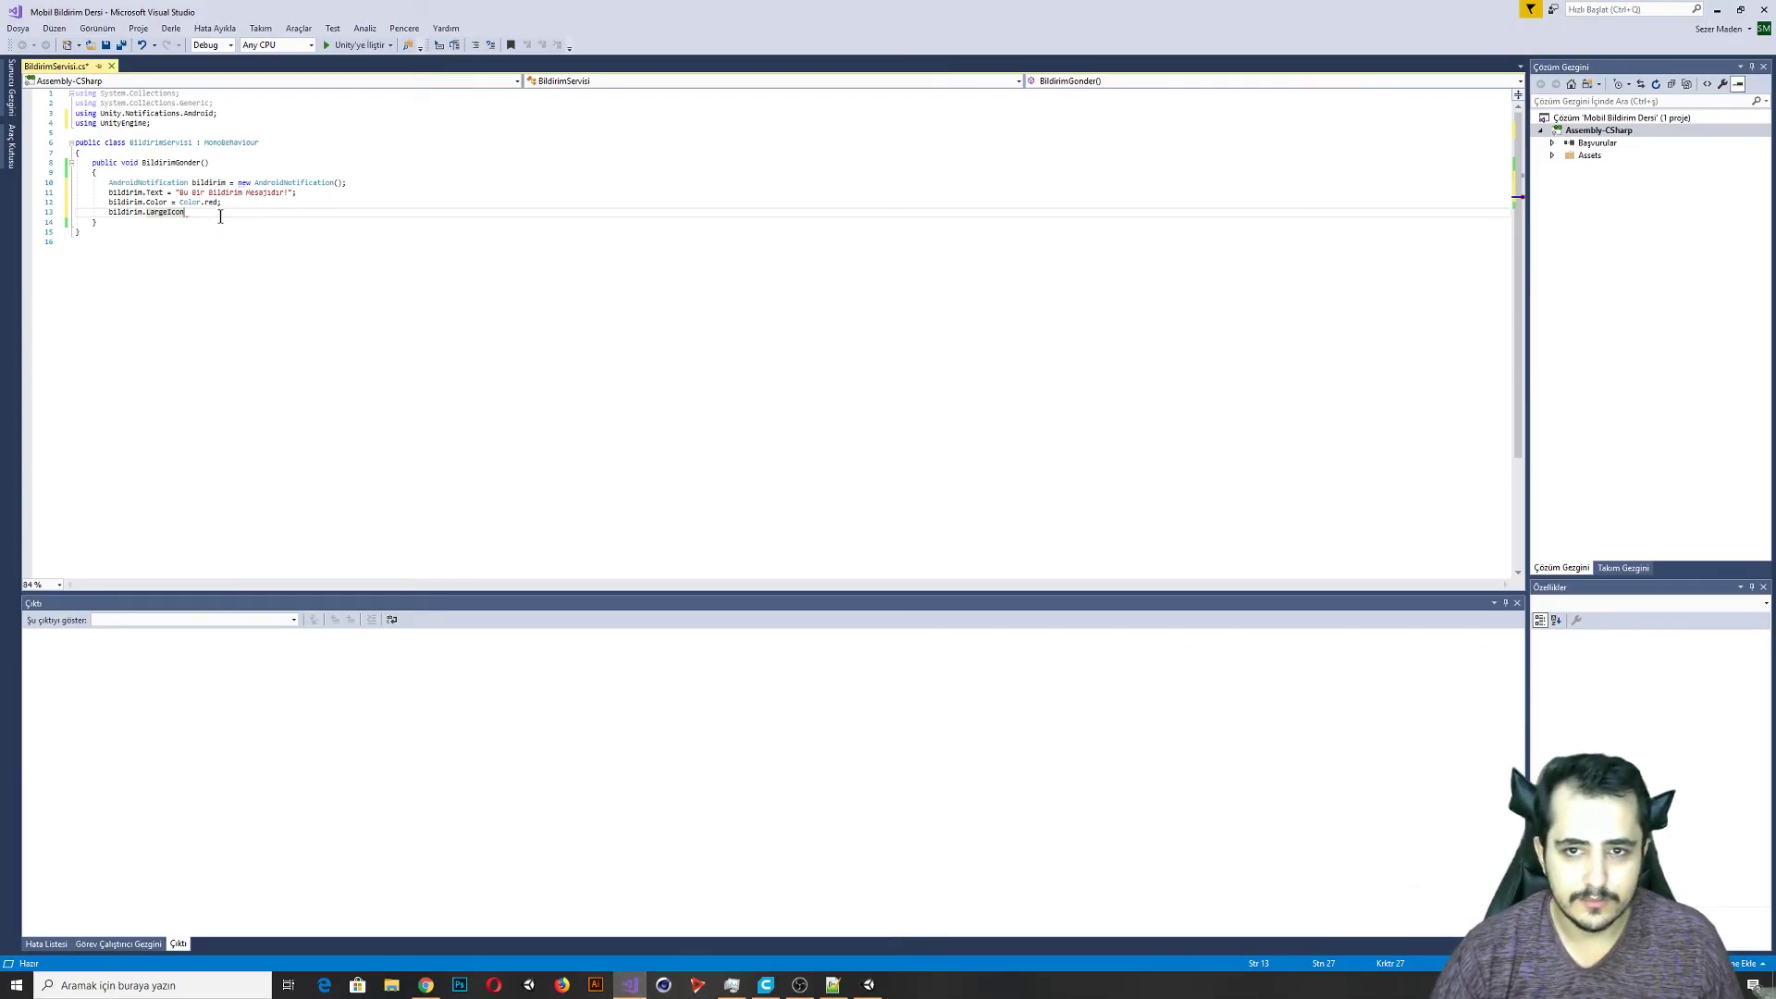
Complete the line as bildirim.LargeIcon = "buyuk"; and save the script.
type("= \"b")
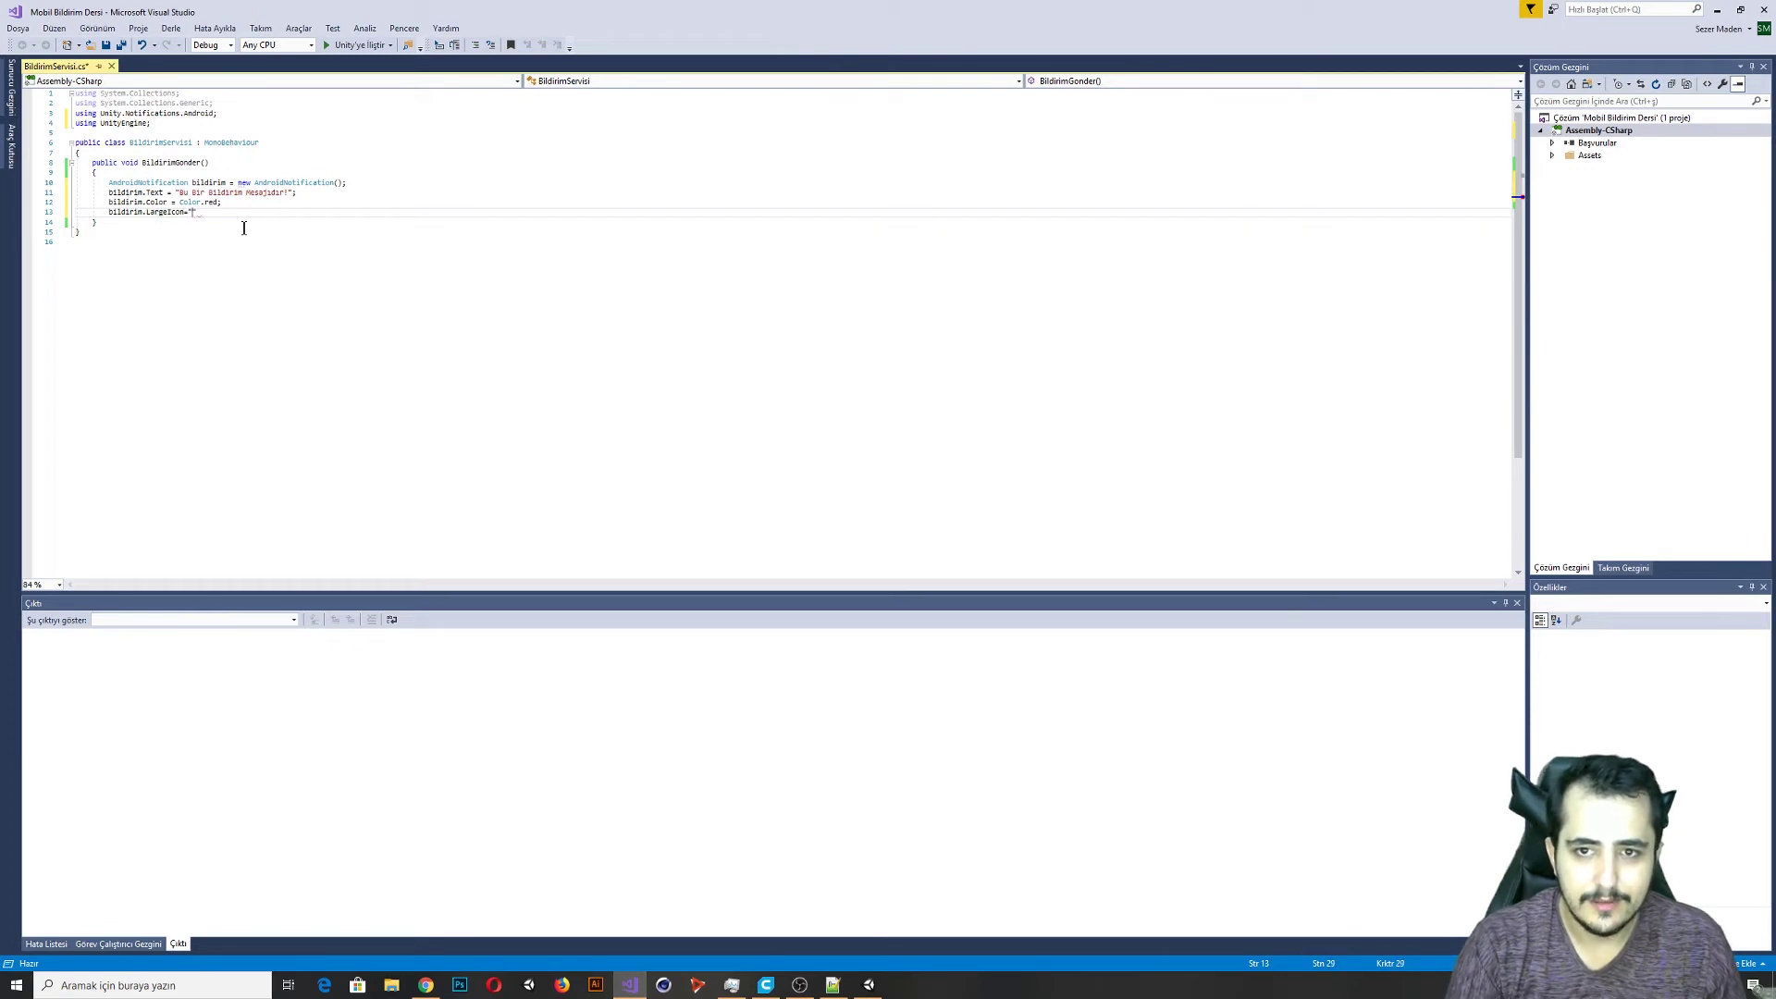
type("uyuk\"")
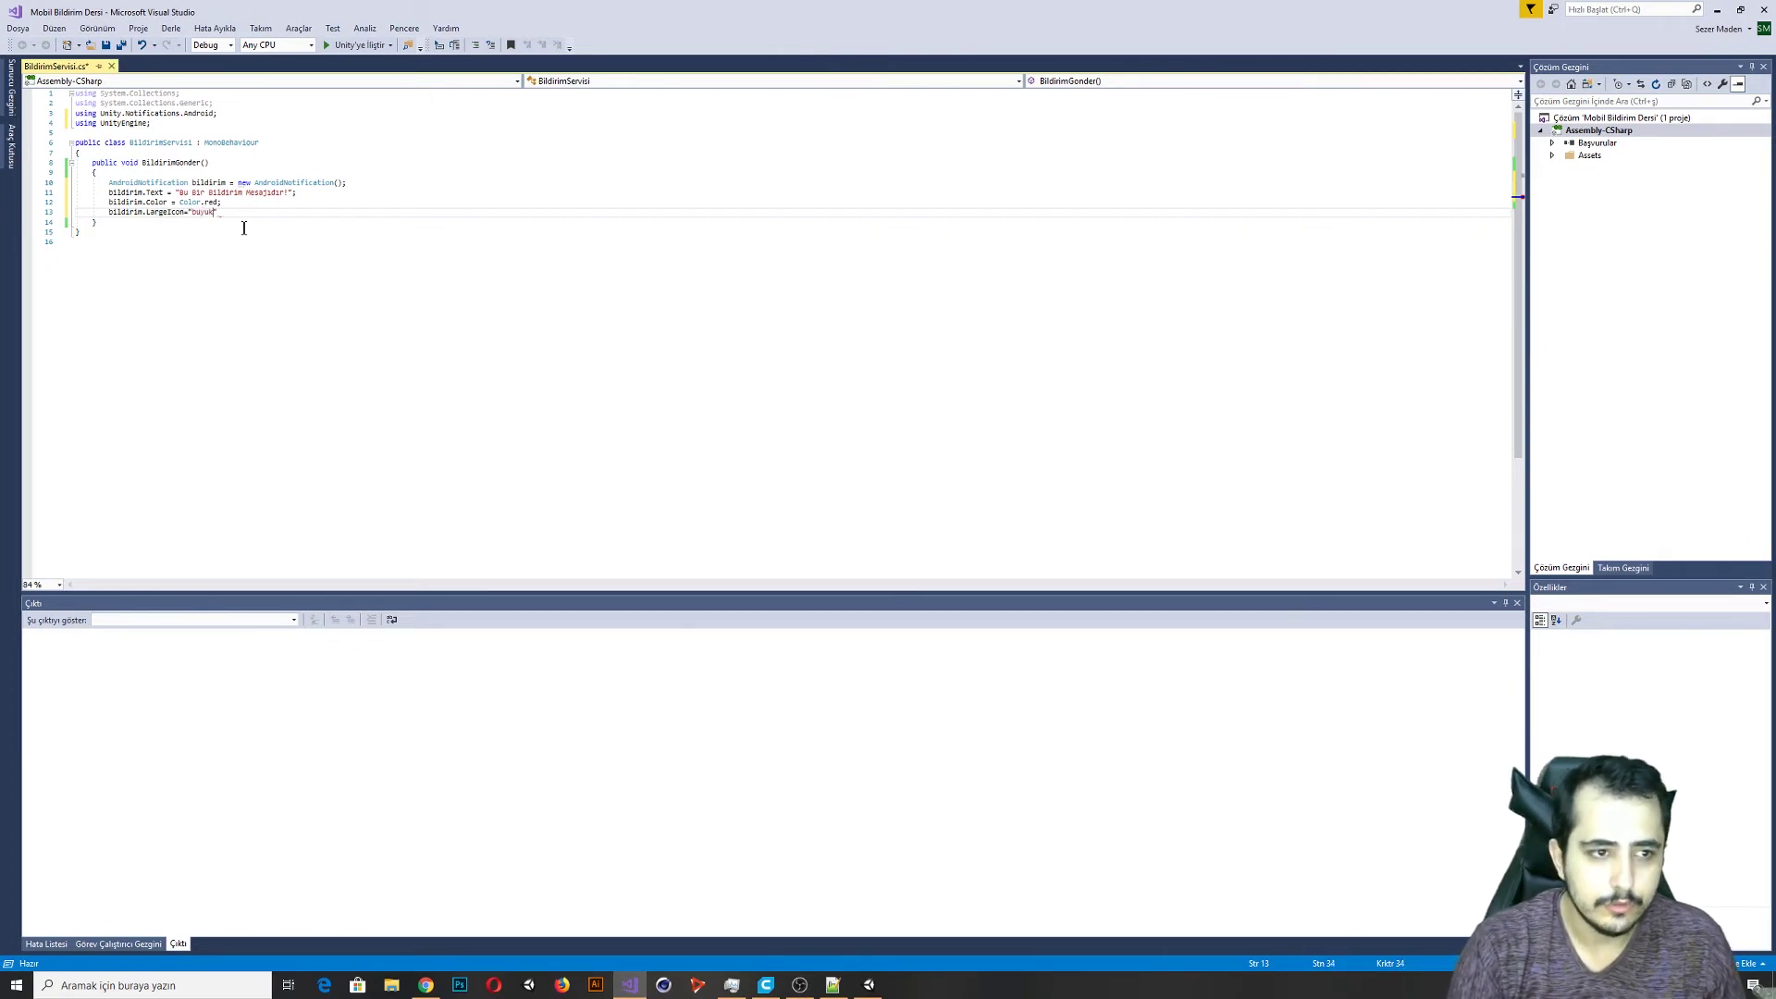
type(";")
key("ctrl+s")
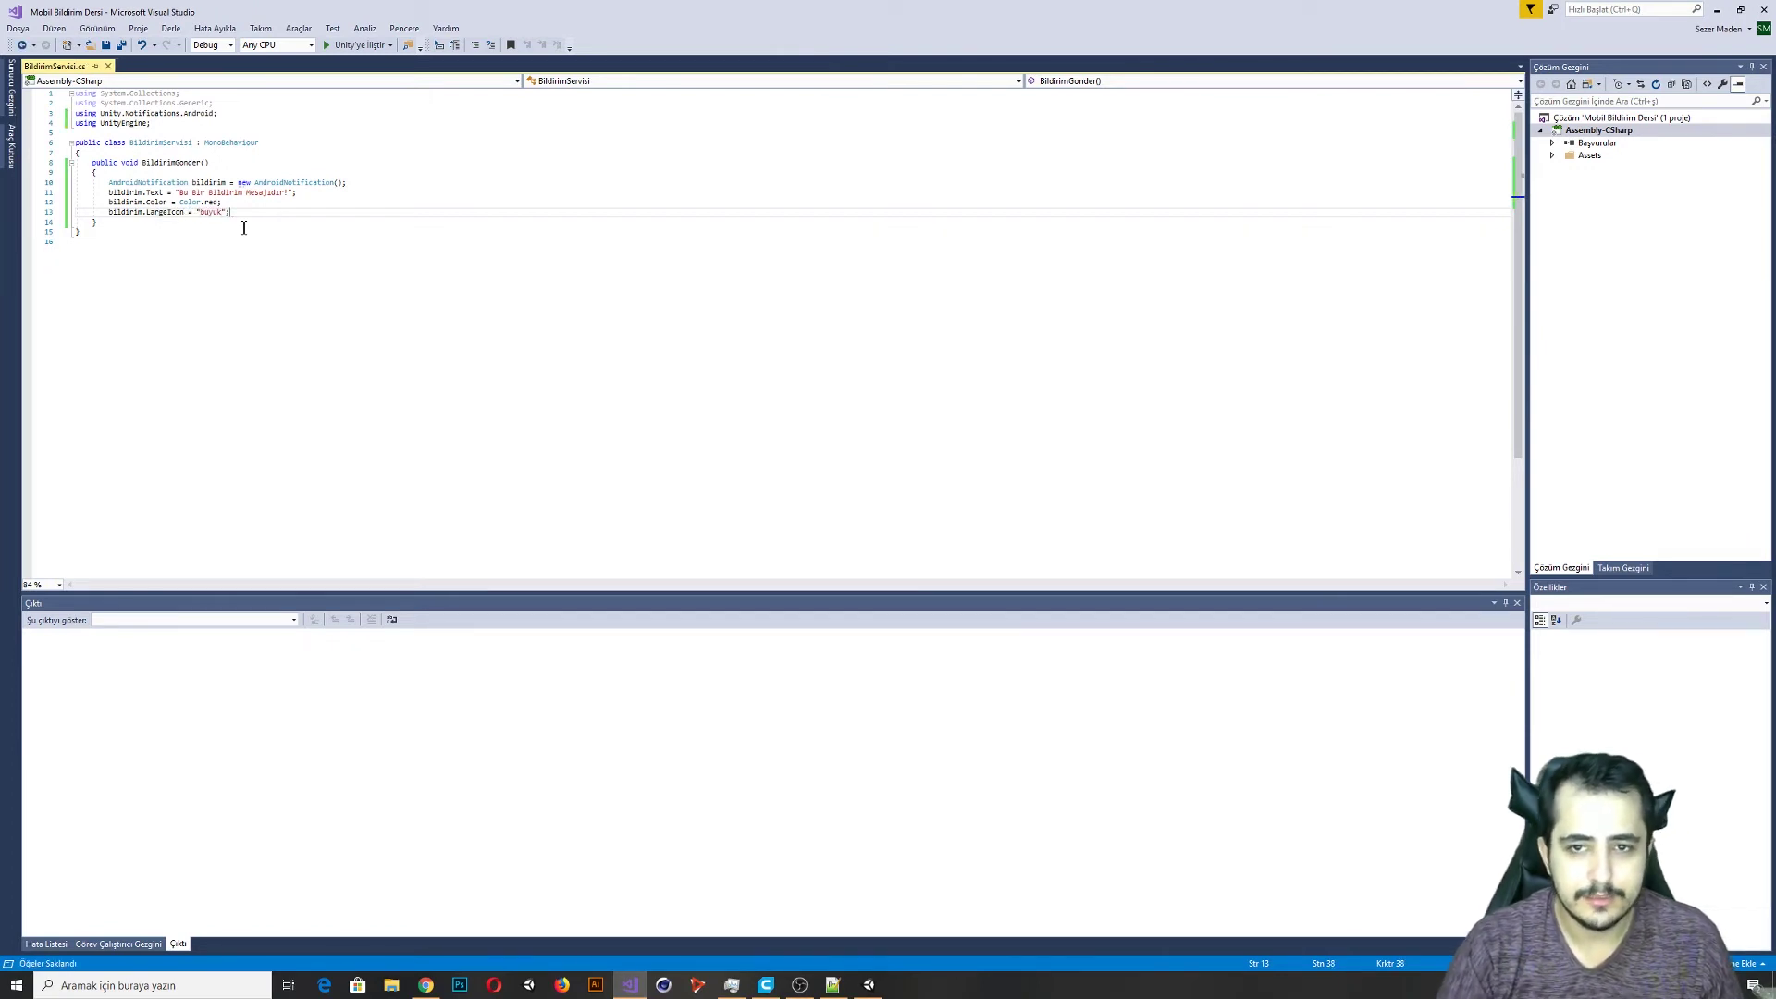
key("Return")
Browse bildirim's members like Number and RepeatInterval, then delete the unfinished line.
type("bild")
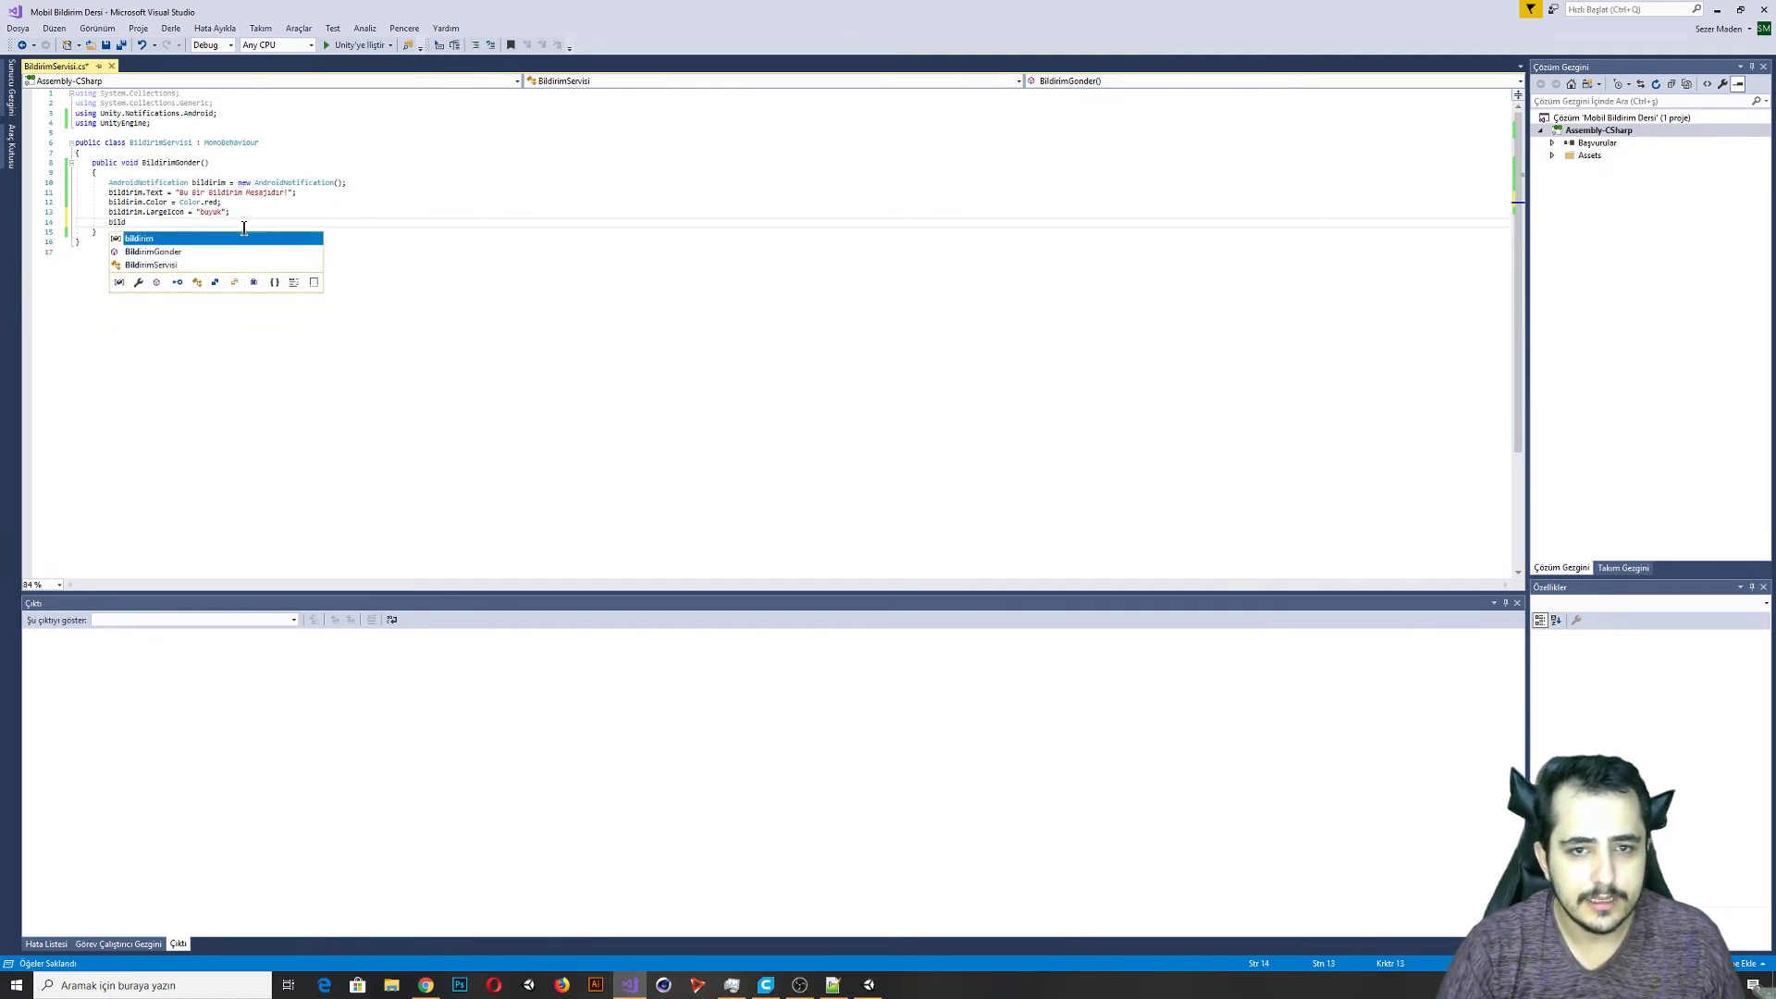
key("Tab")
type(".")
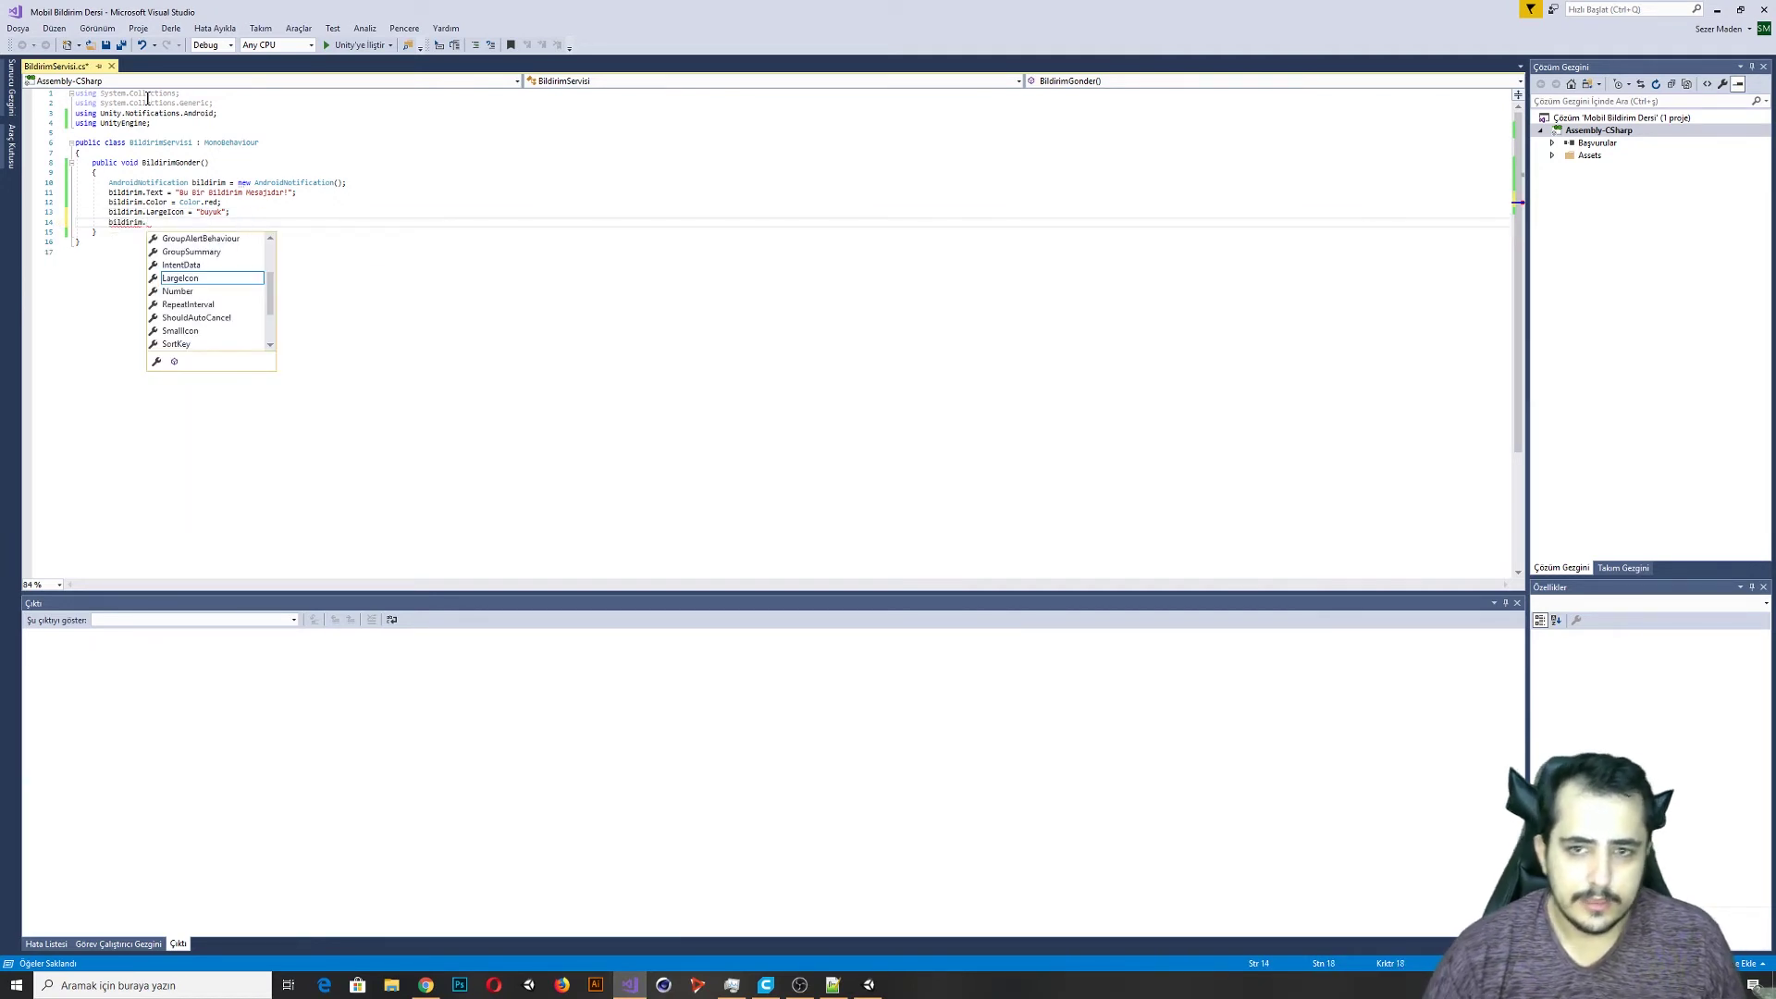
left_click(224, 293)
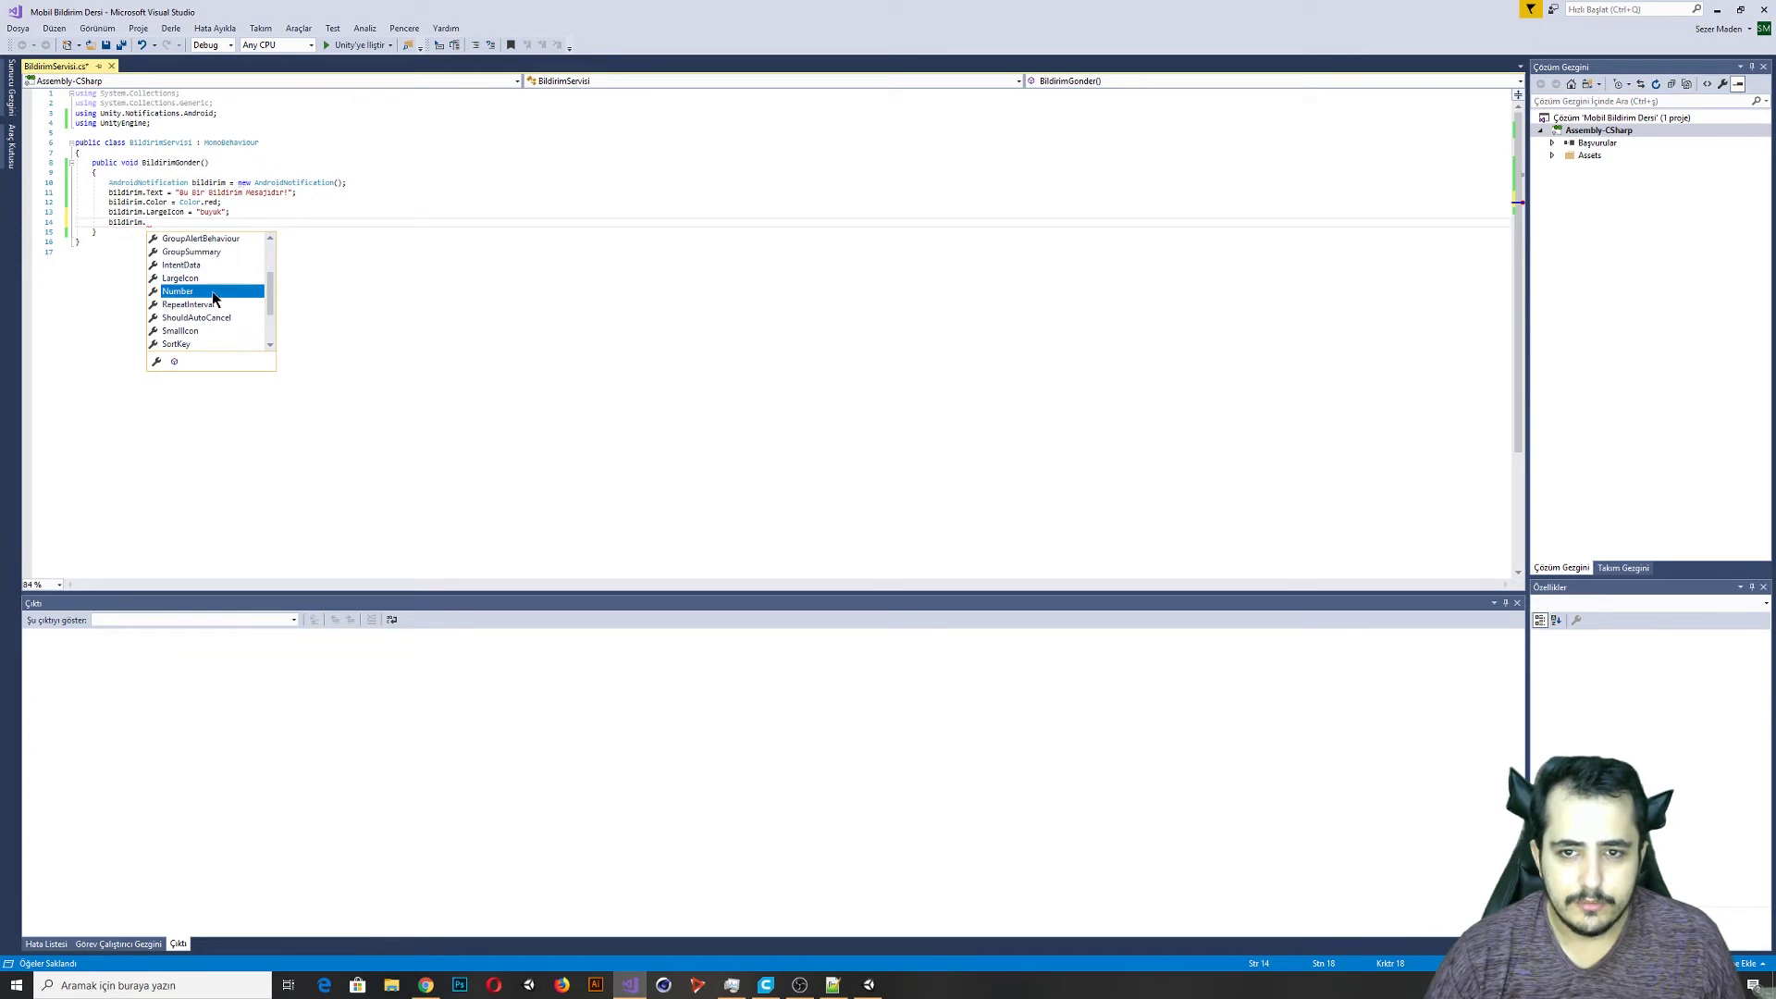
left_click(203, 307)
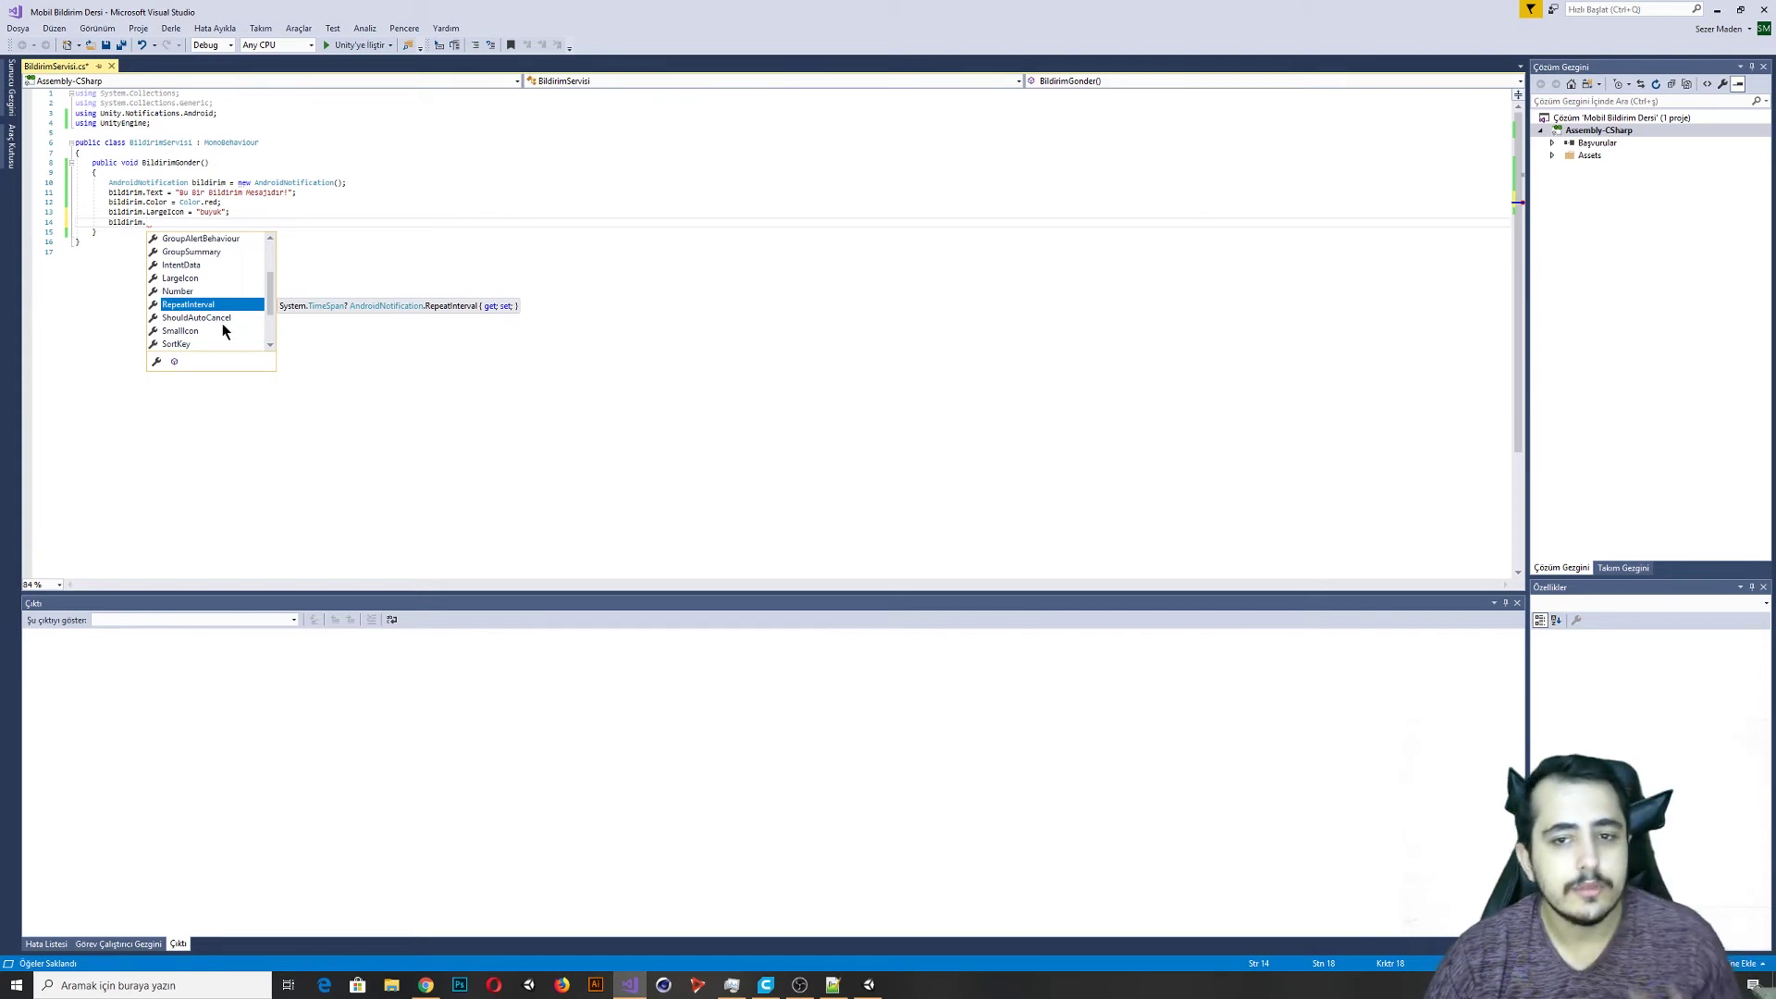
scroll(228, 307, "down", 1)
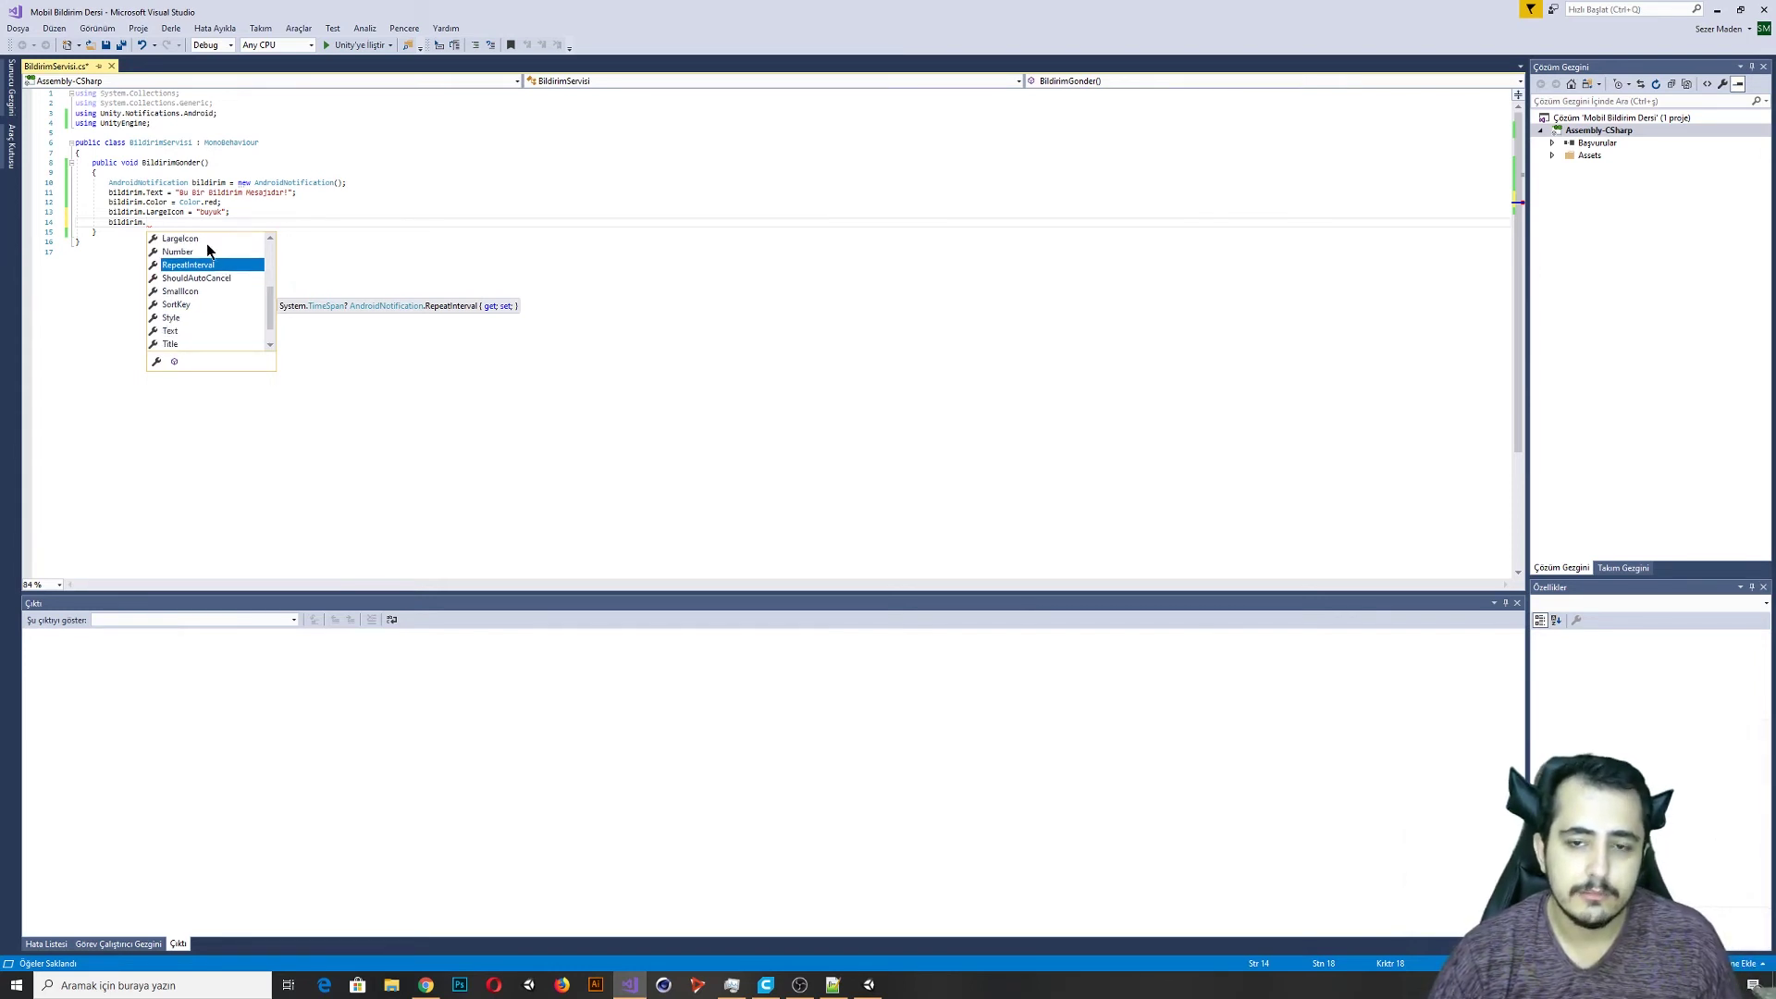
scroll(184, 296, "down", 1)
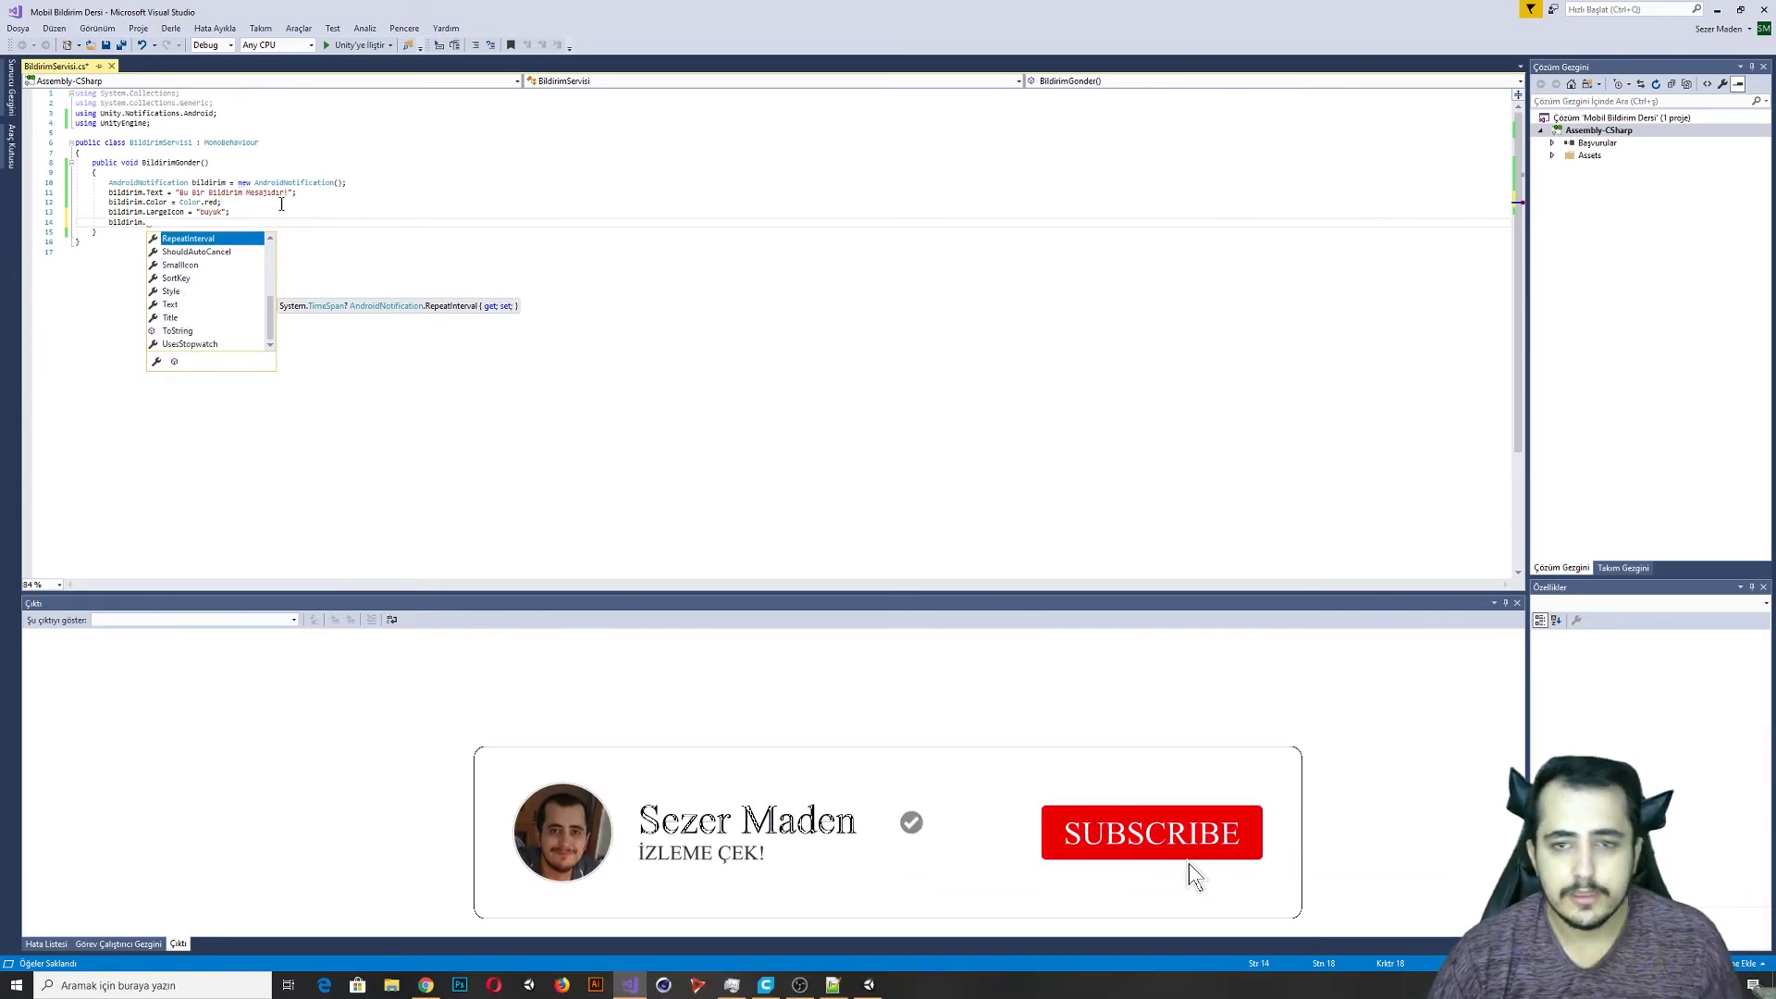
left_click(271, 222)
key("BackSpace")
key("BackSpace")
key("BackSpace")
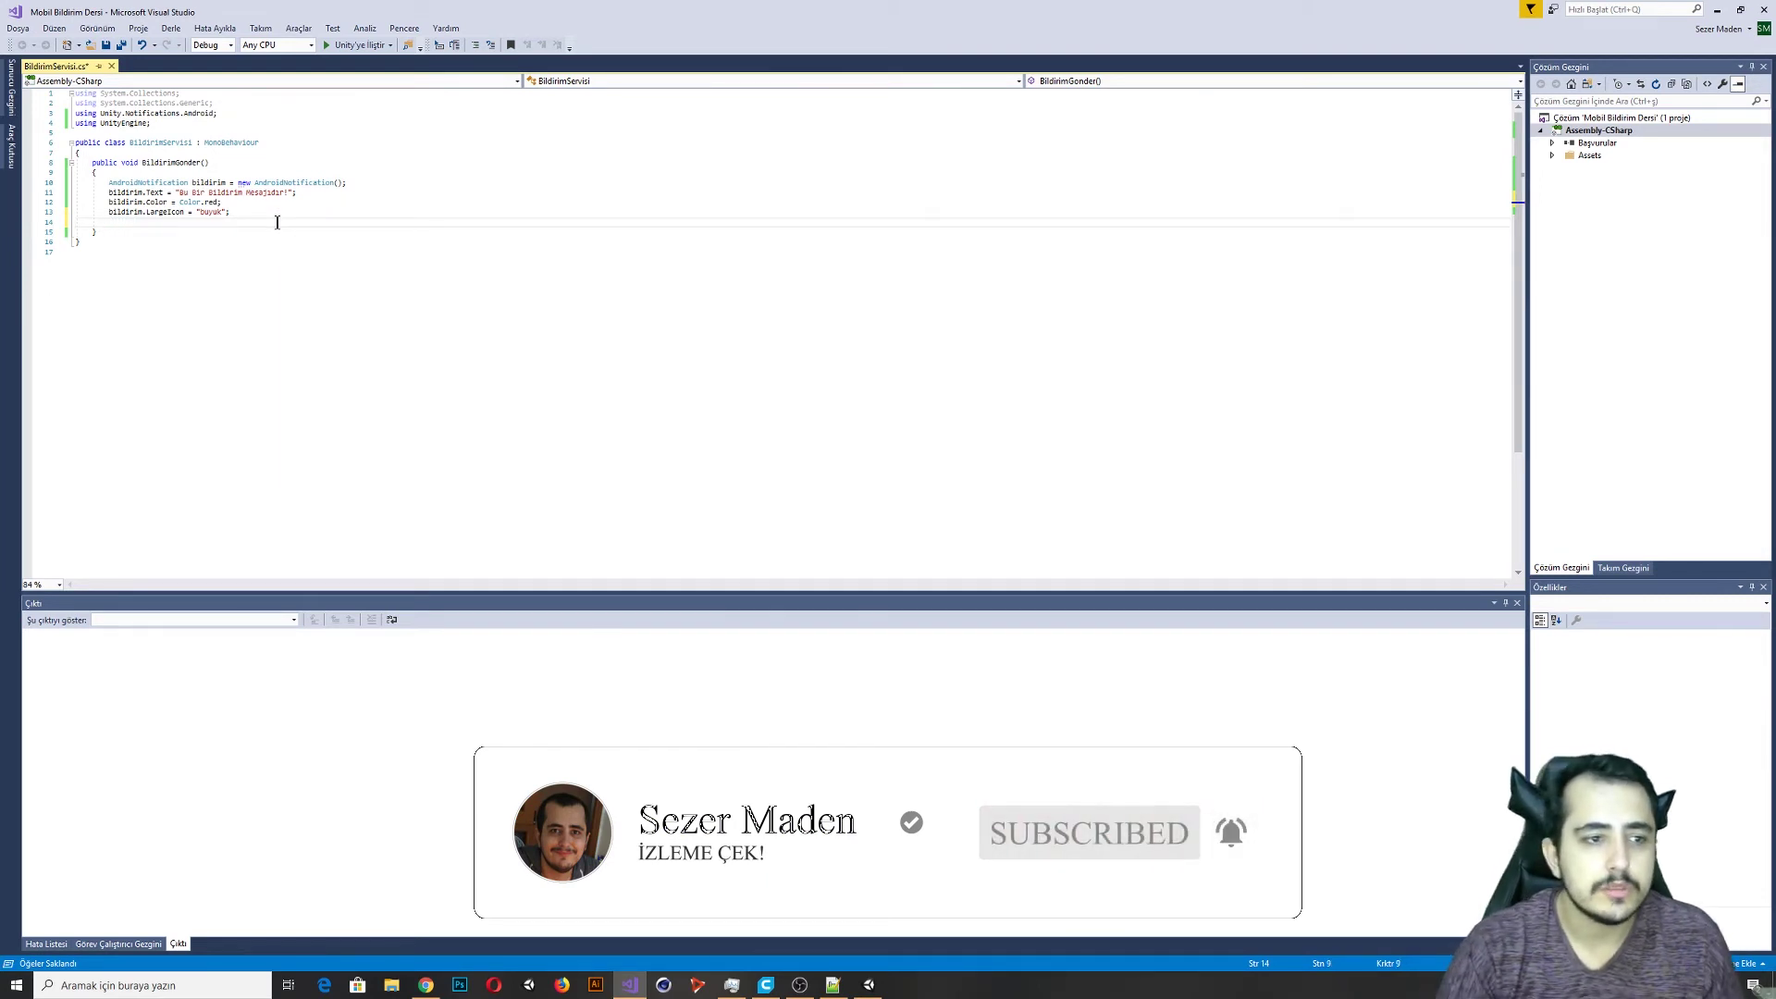
Add AndroidNotificationCenter.SendNotification(bildirim, "default_channel"); to BildirimGonder.
type("Andro")
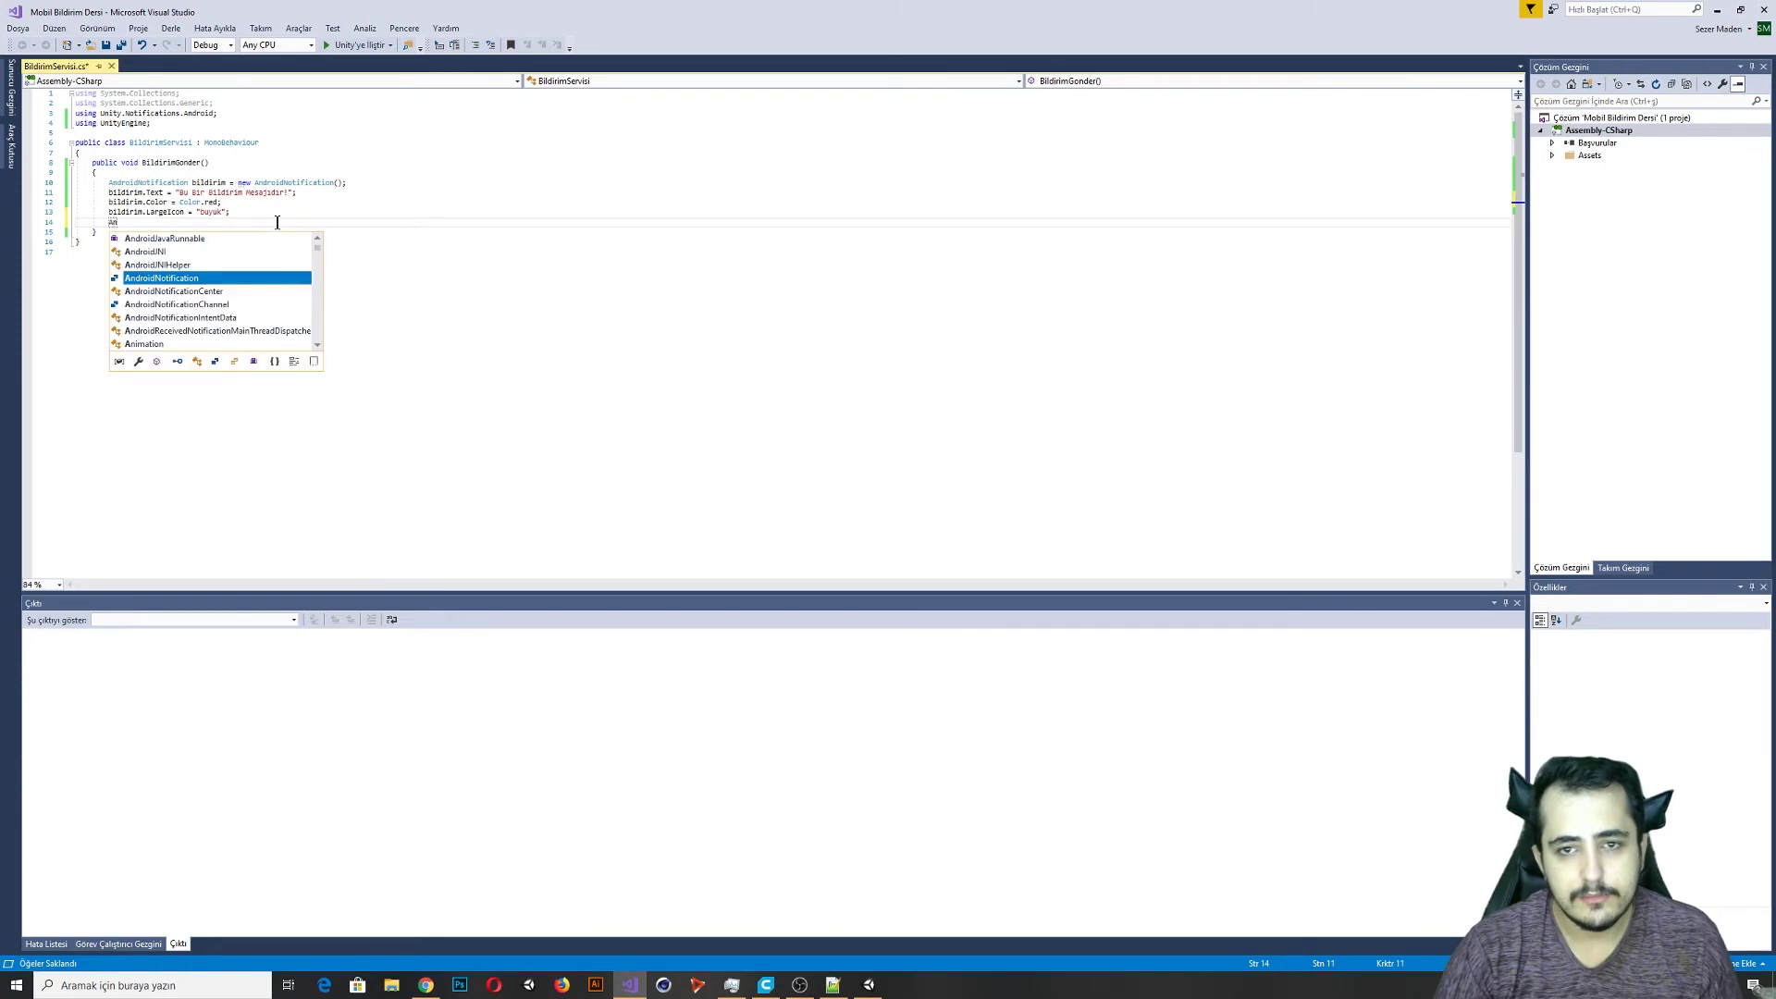
key("Down")
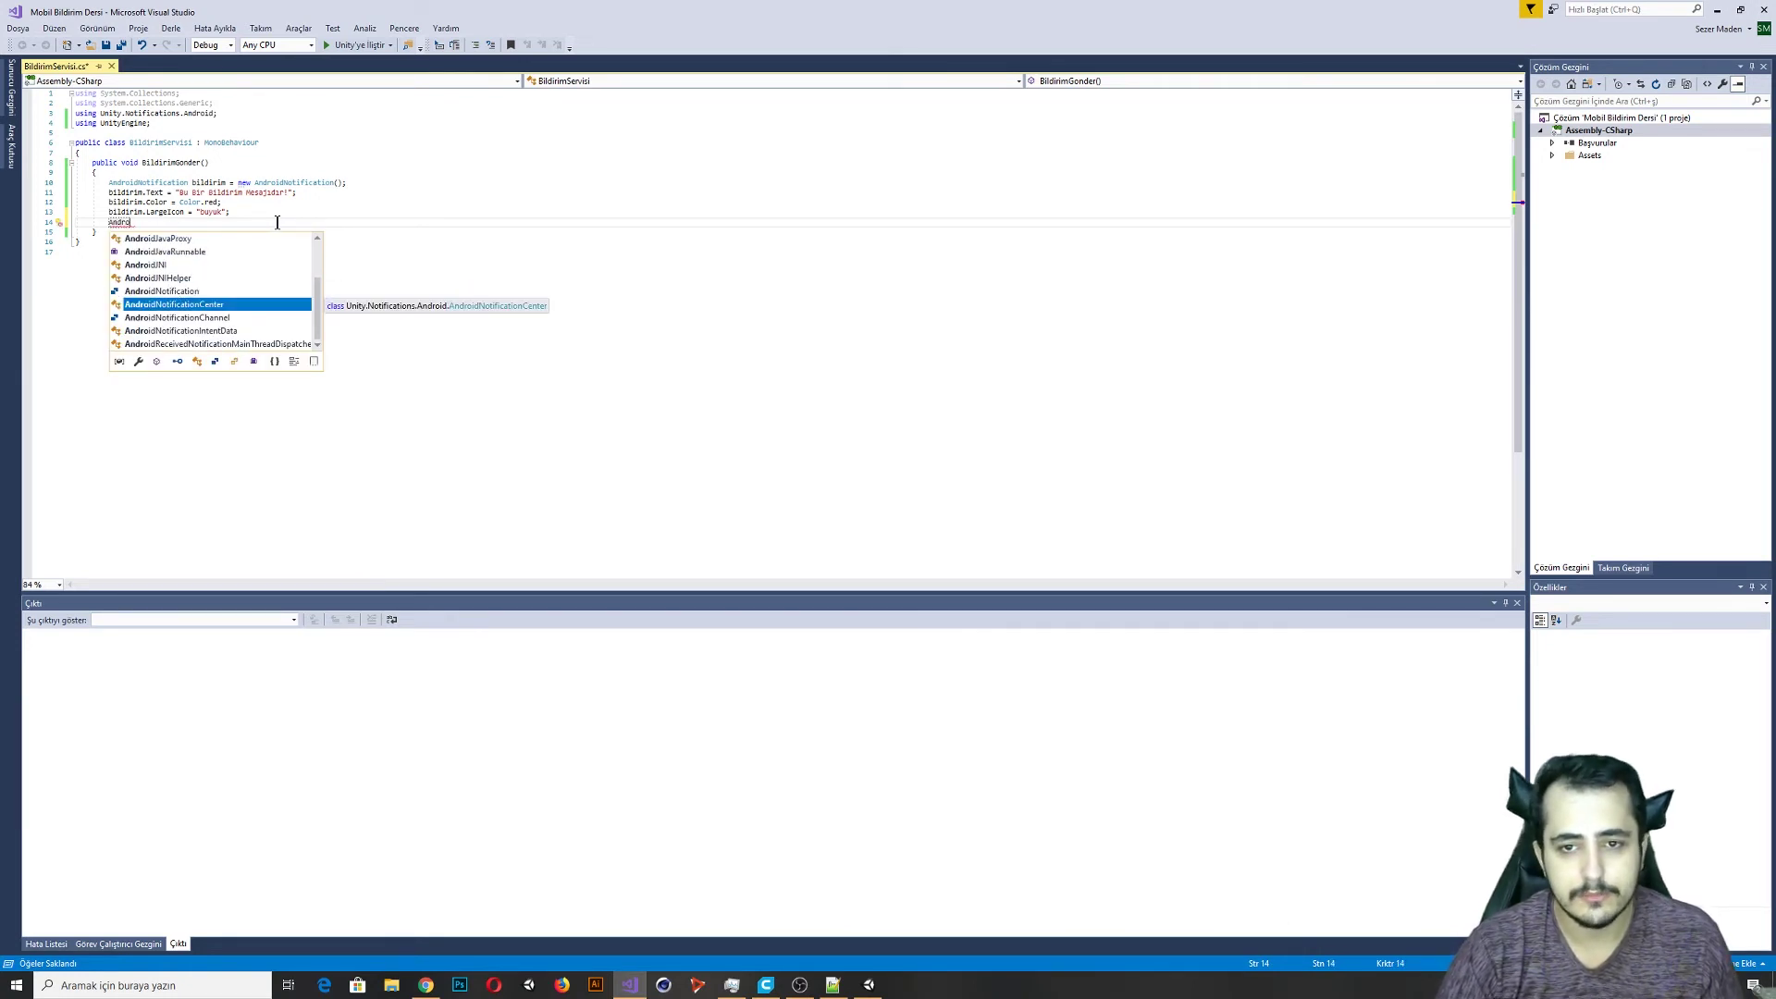
type(".")
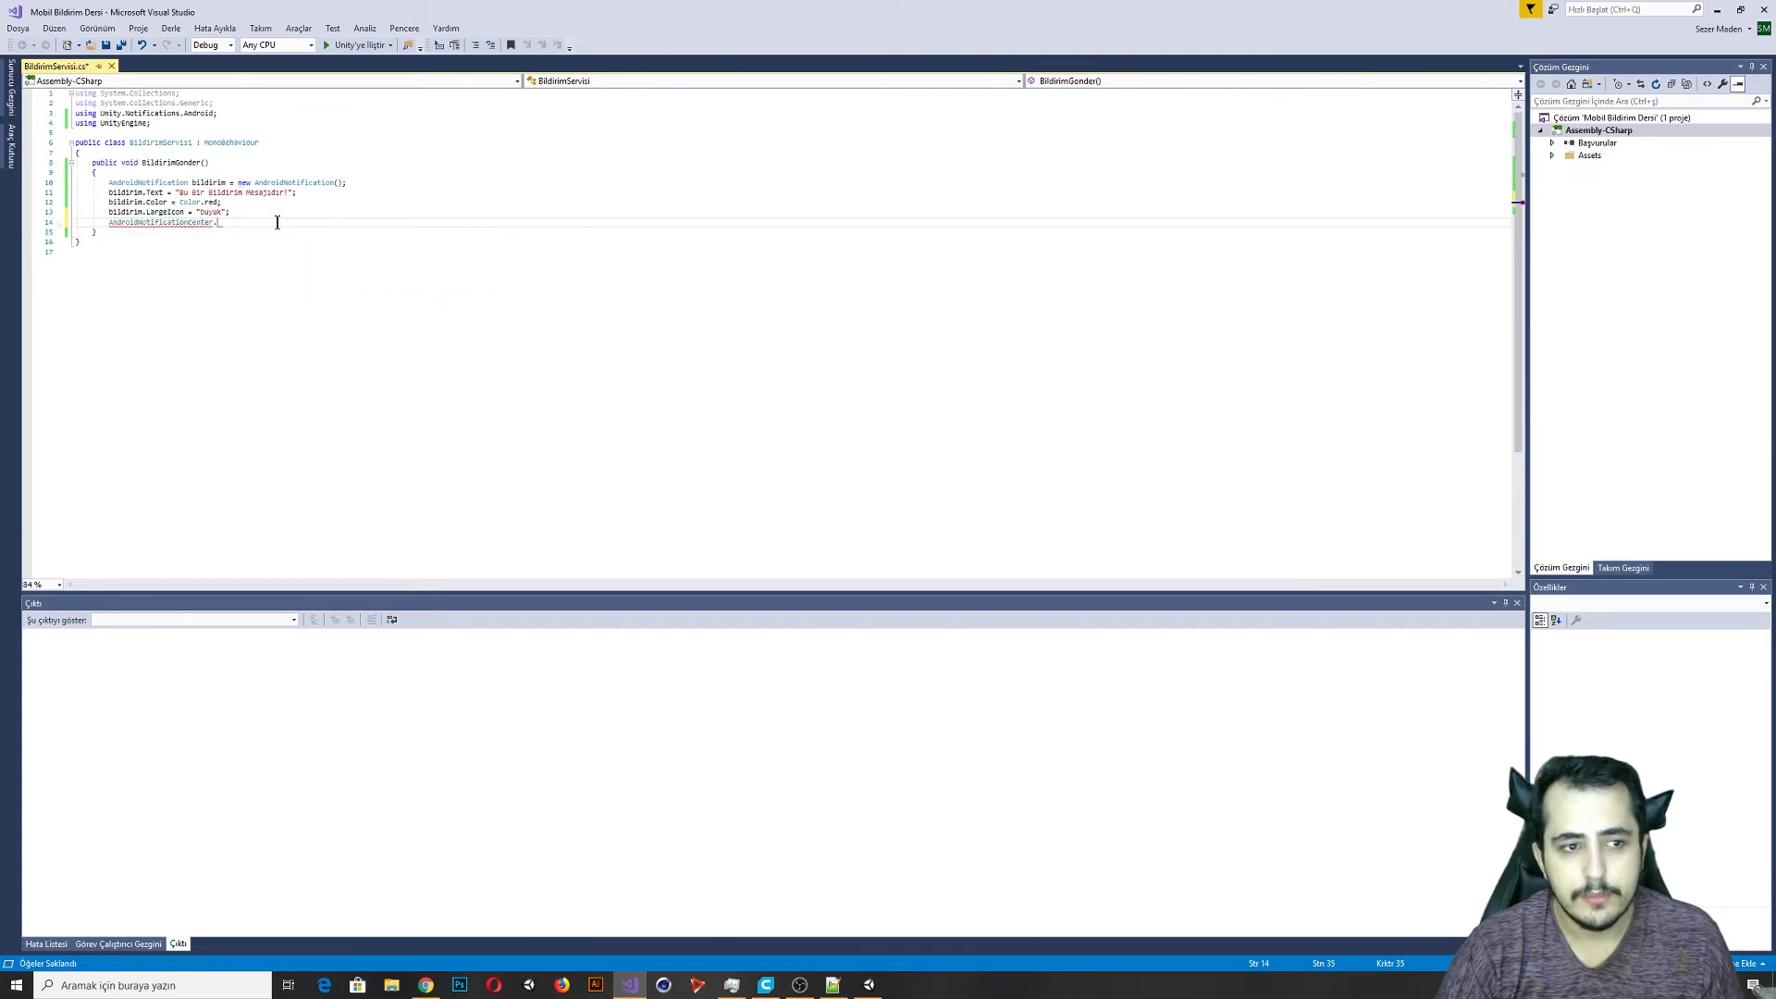
type("Sen")
key("Tab")
type("(b")
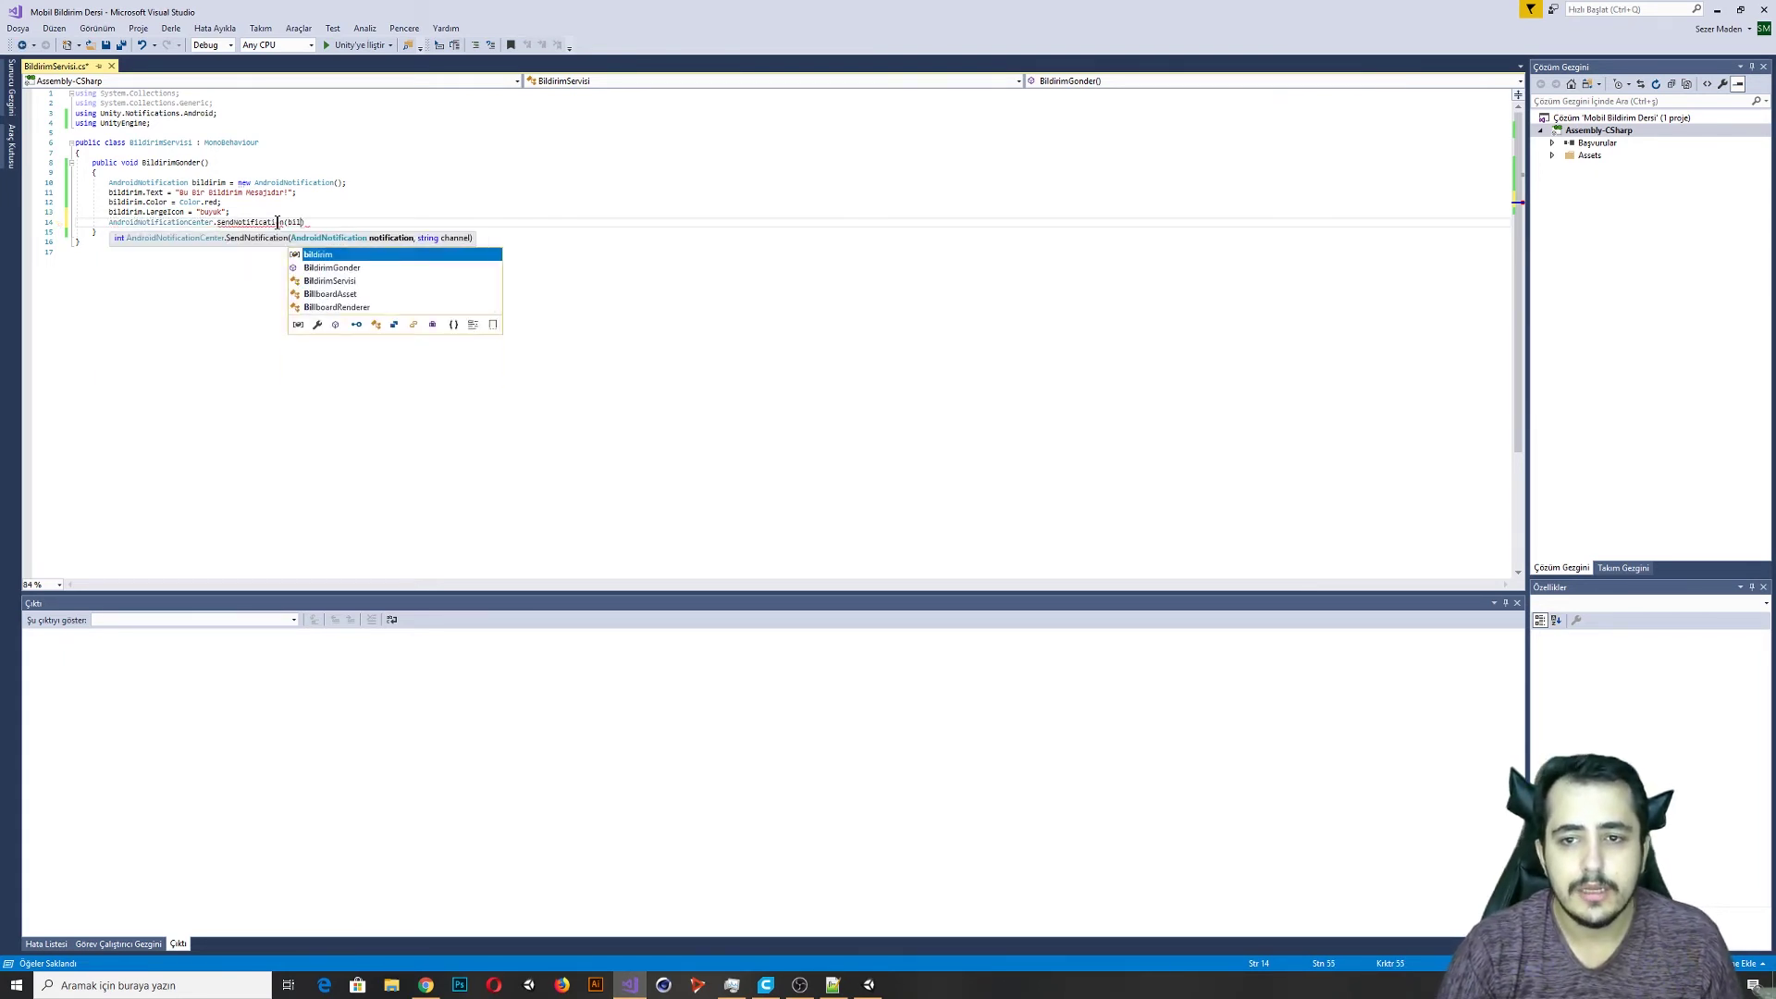
type("il")
key("Tab")
type(",\"")
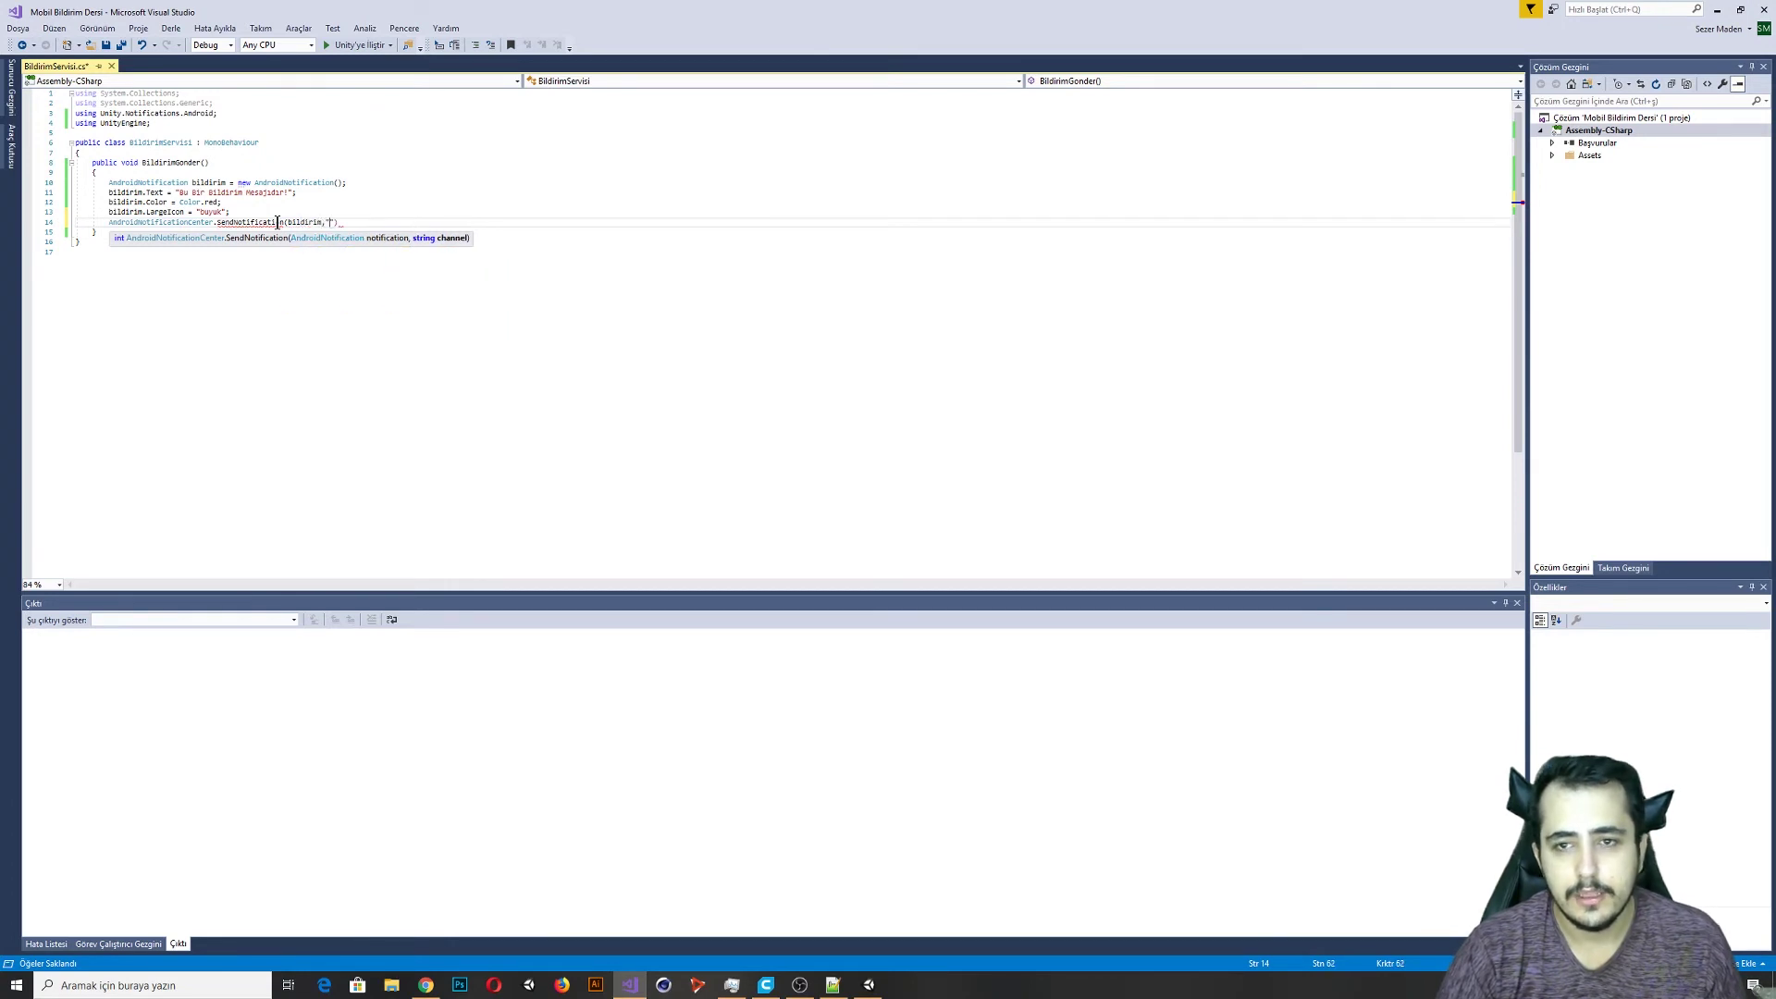
type(")")
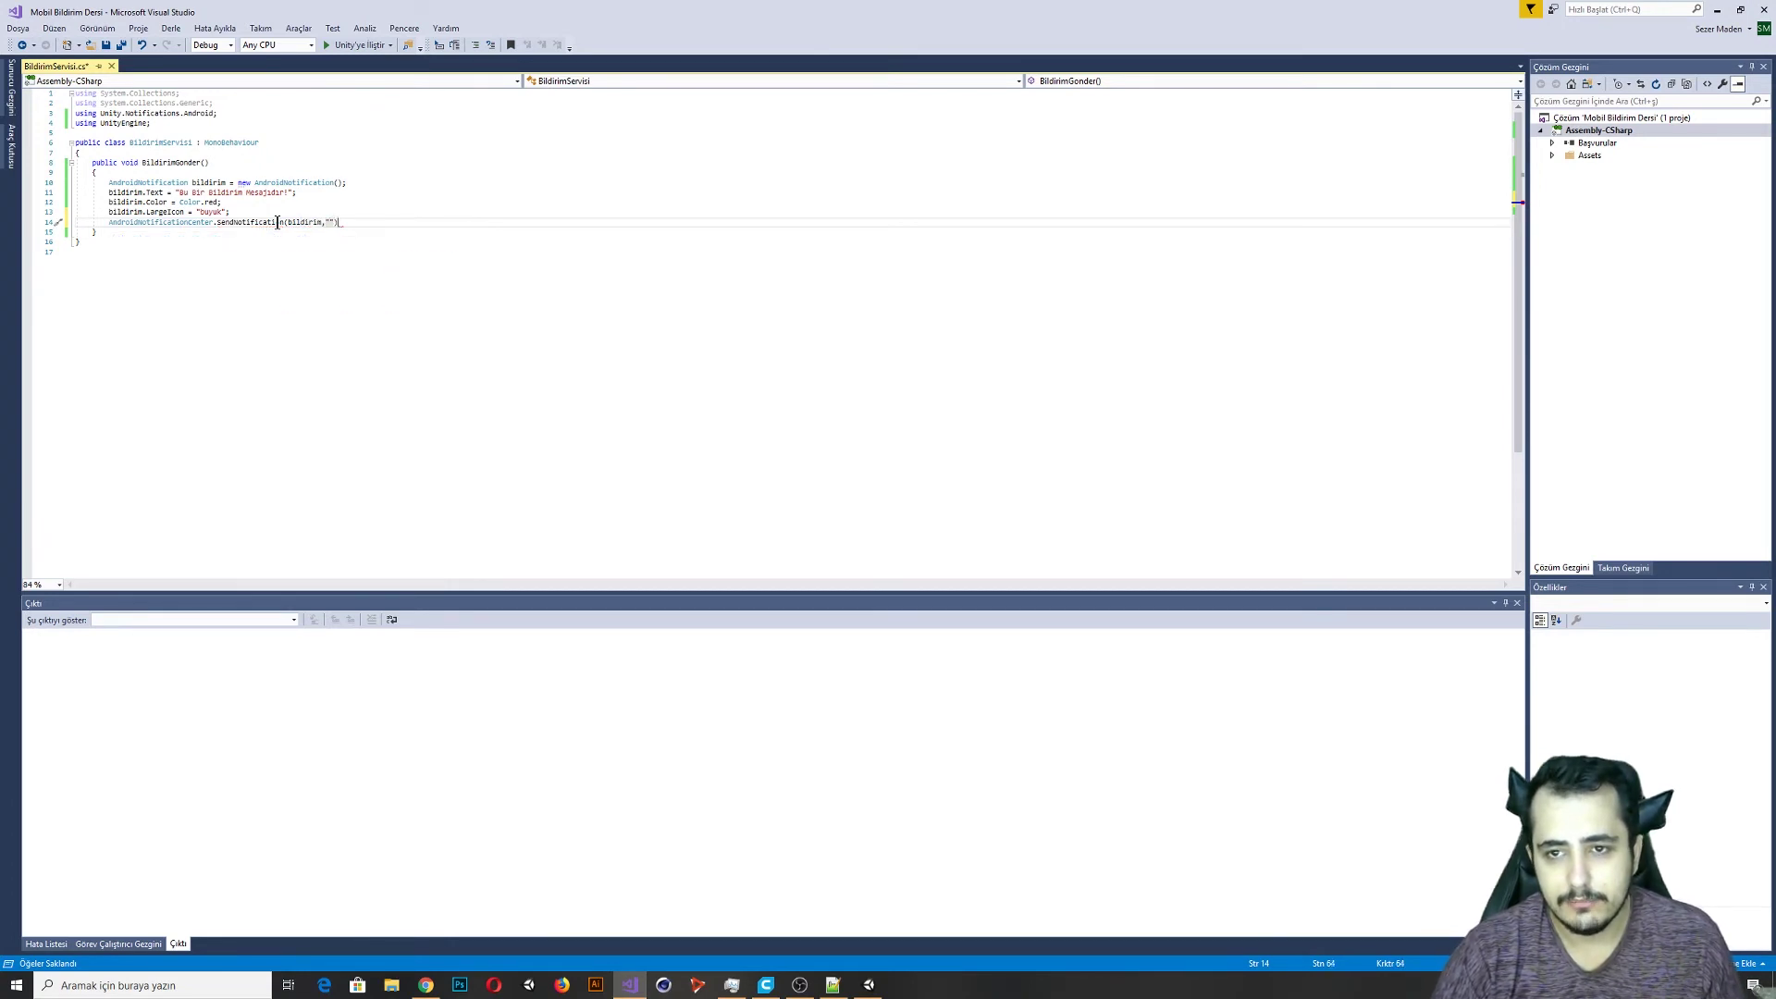
type("de")
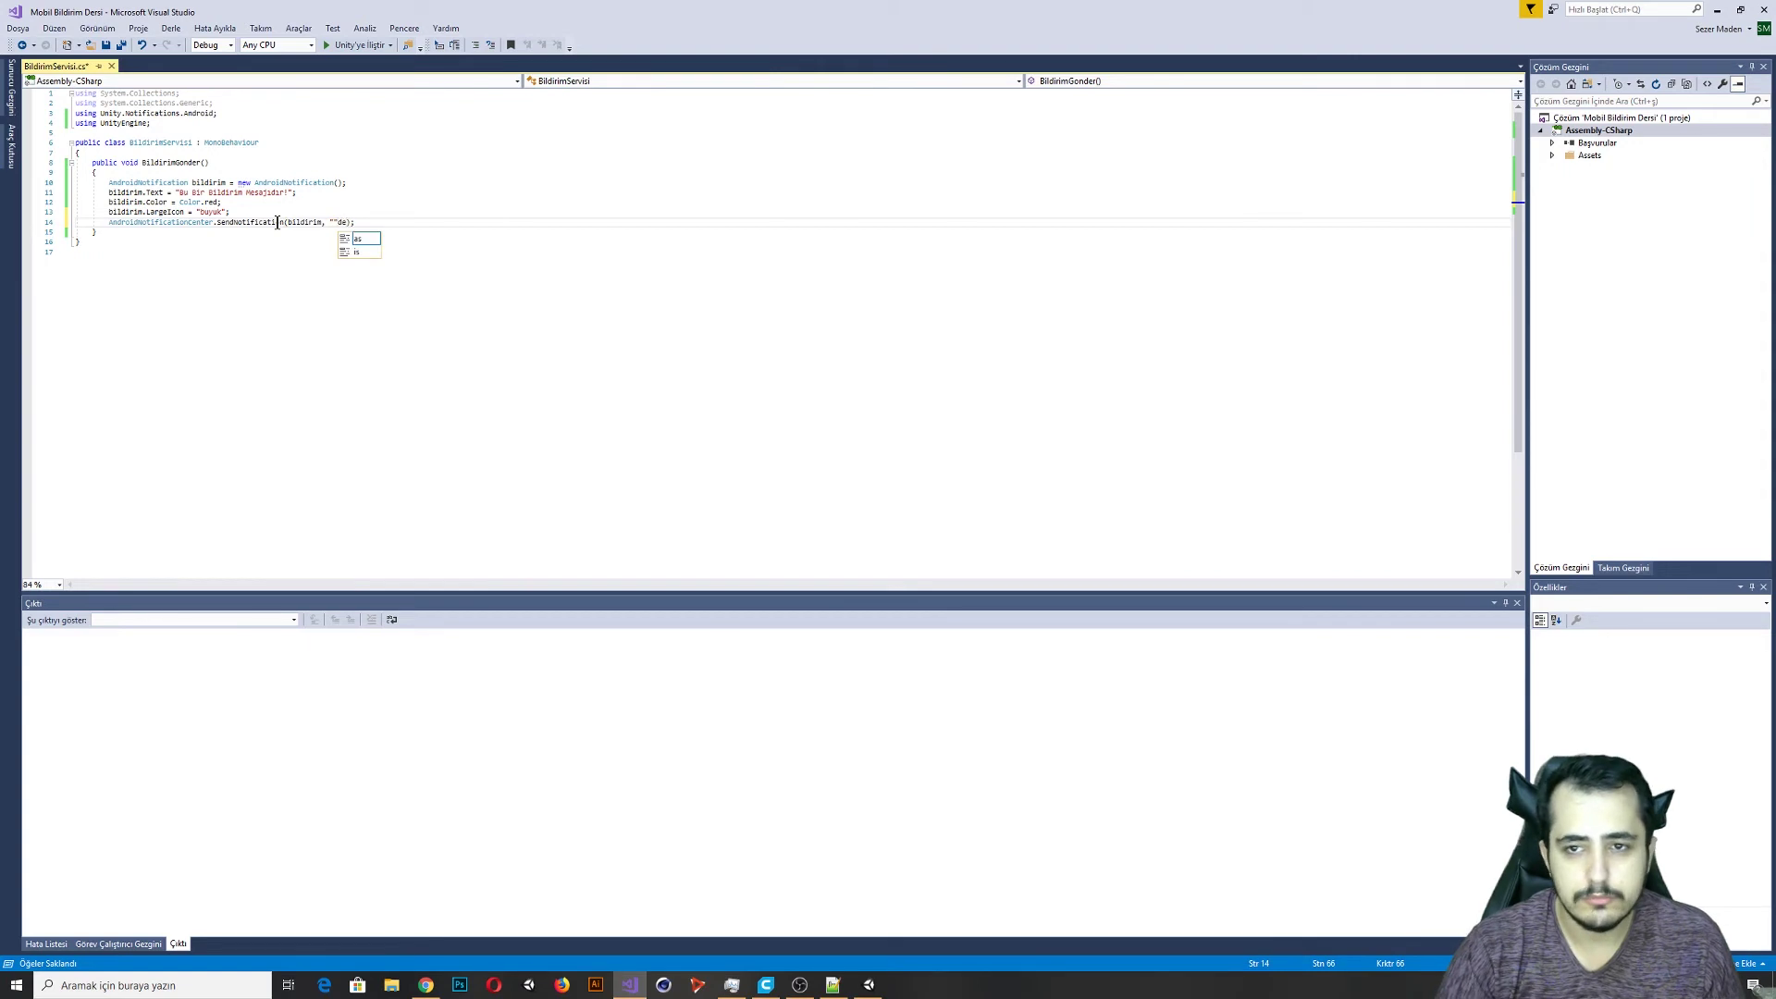
type("efa")
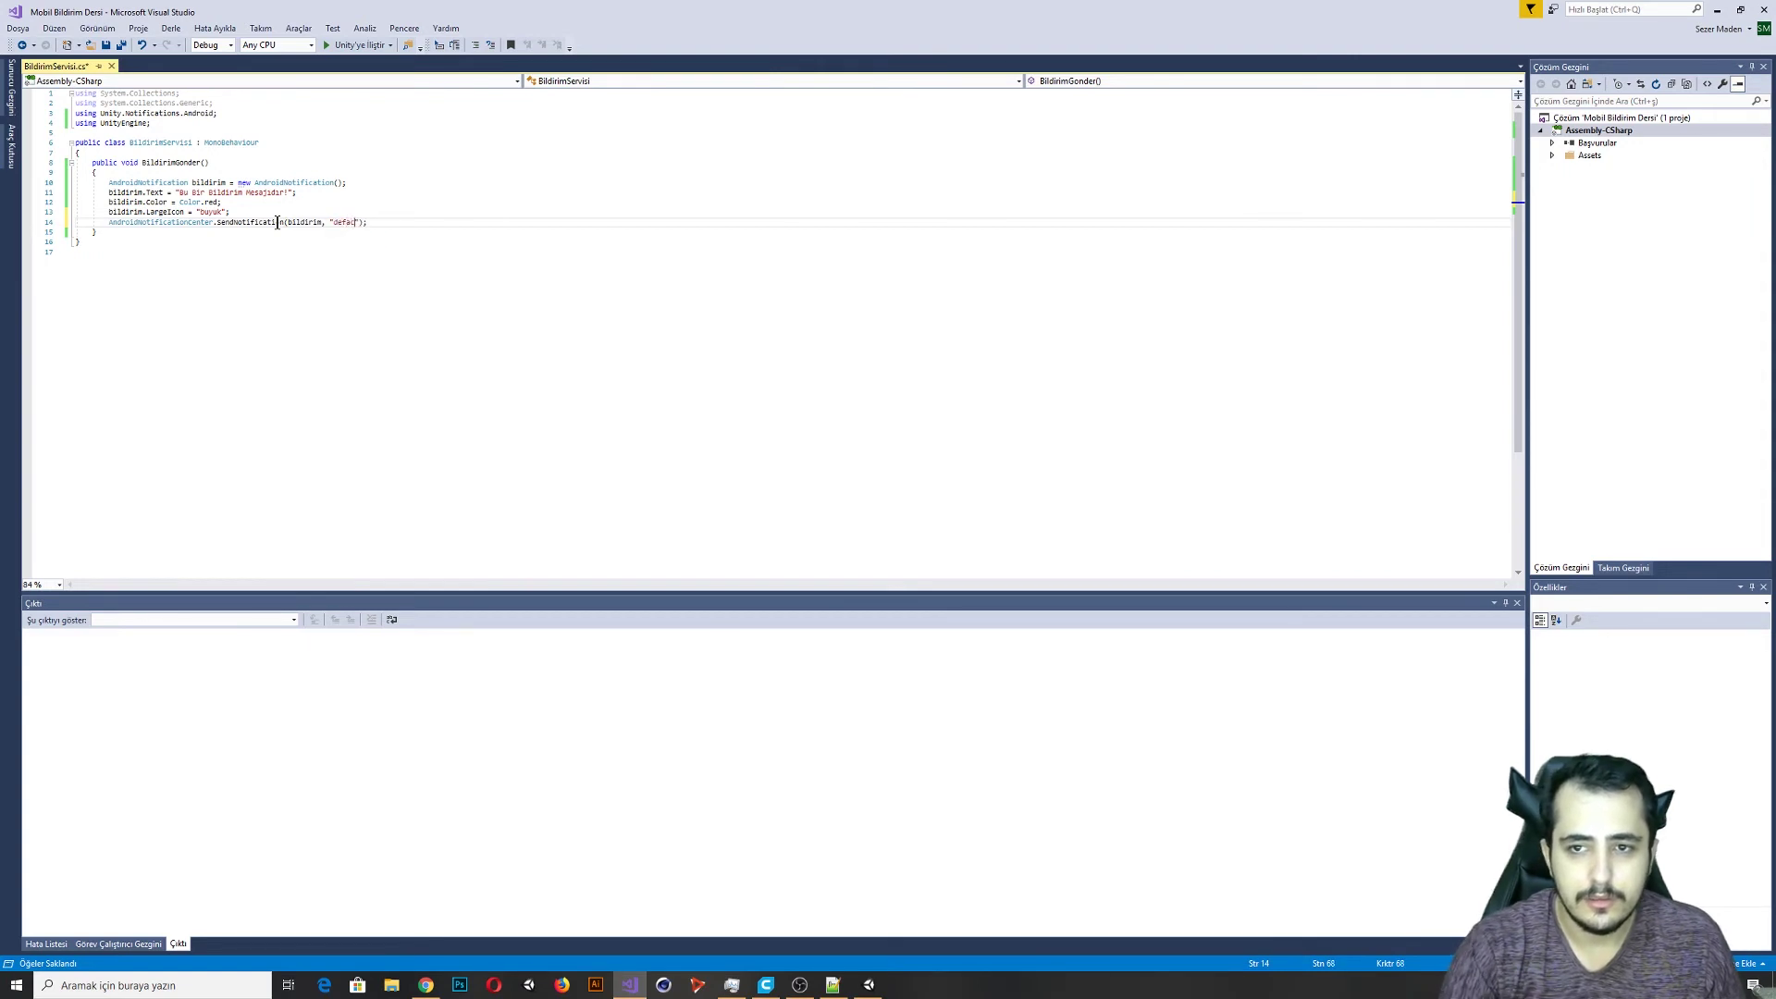
type("lt_cha")
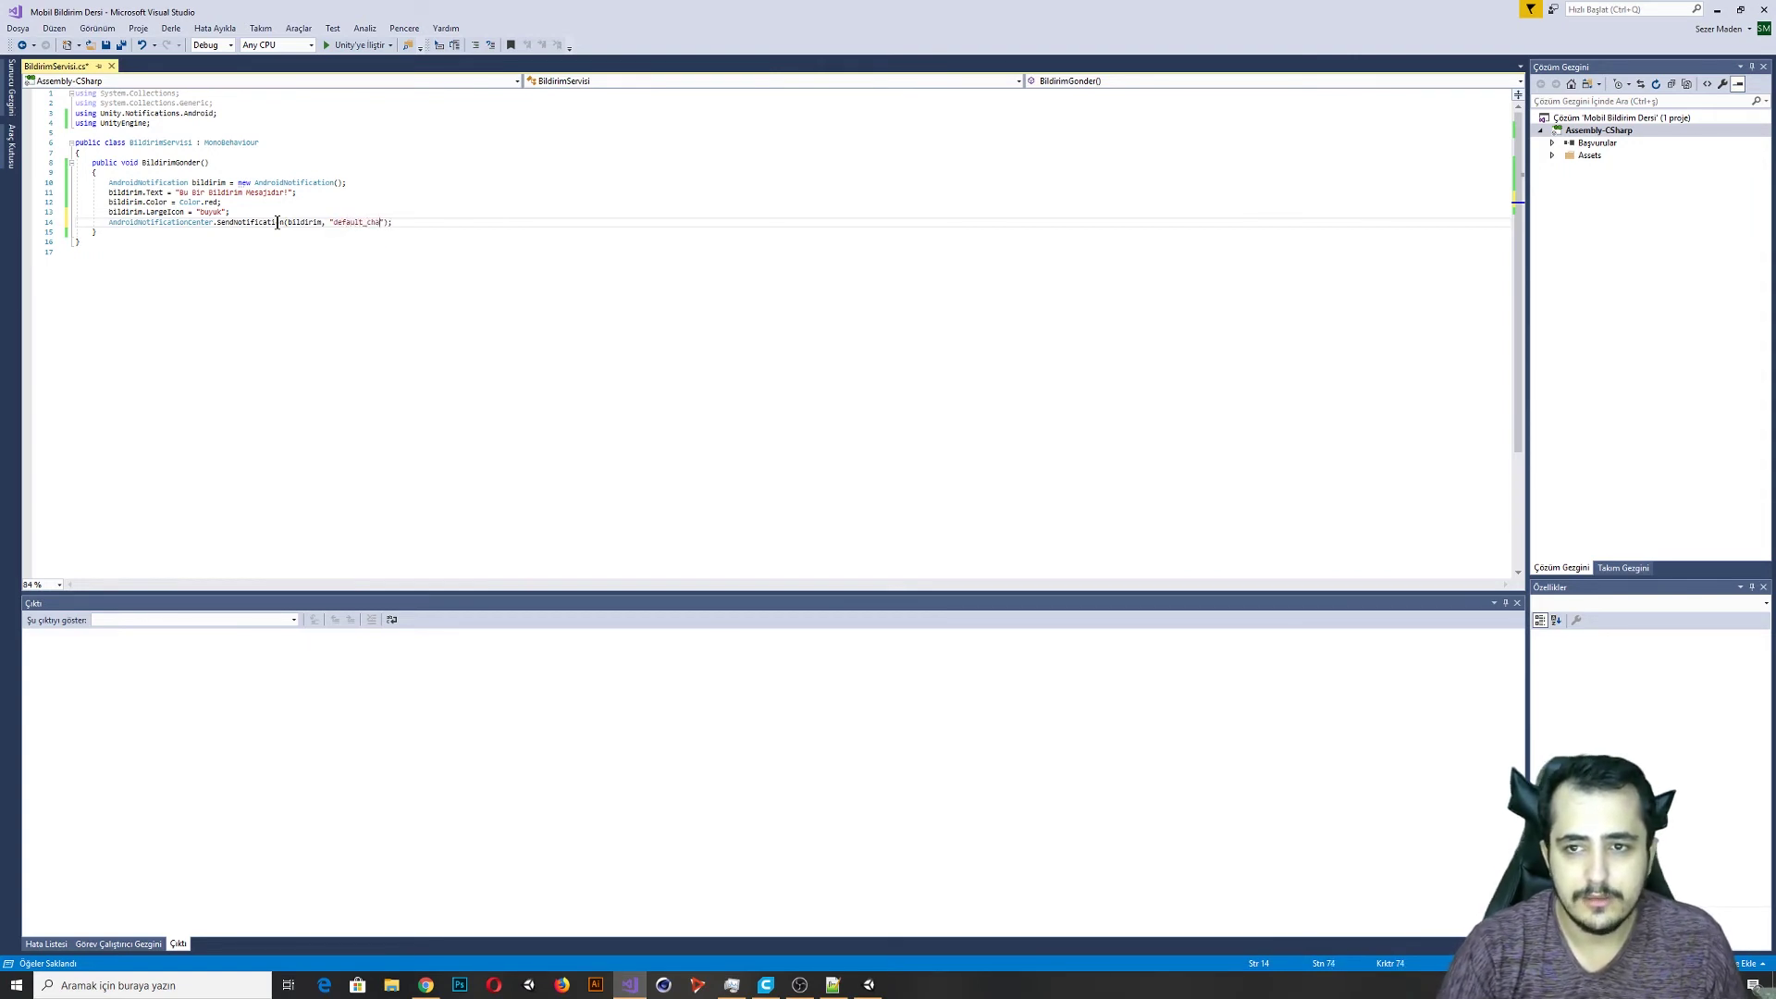
type("l\")")
Save the script and select the five lines of the method body.
key("ctrl+s")
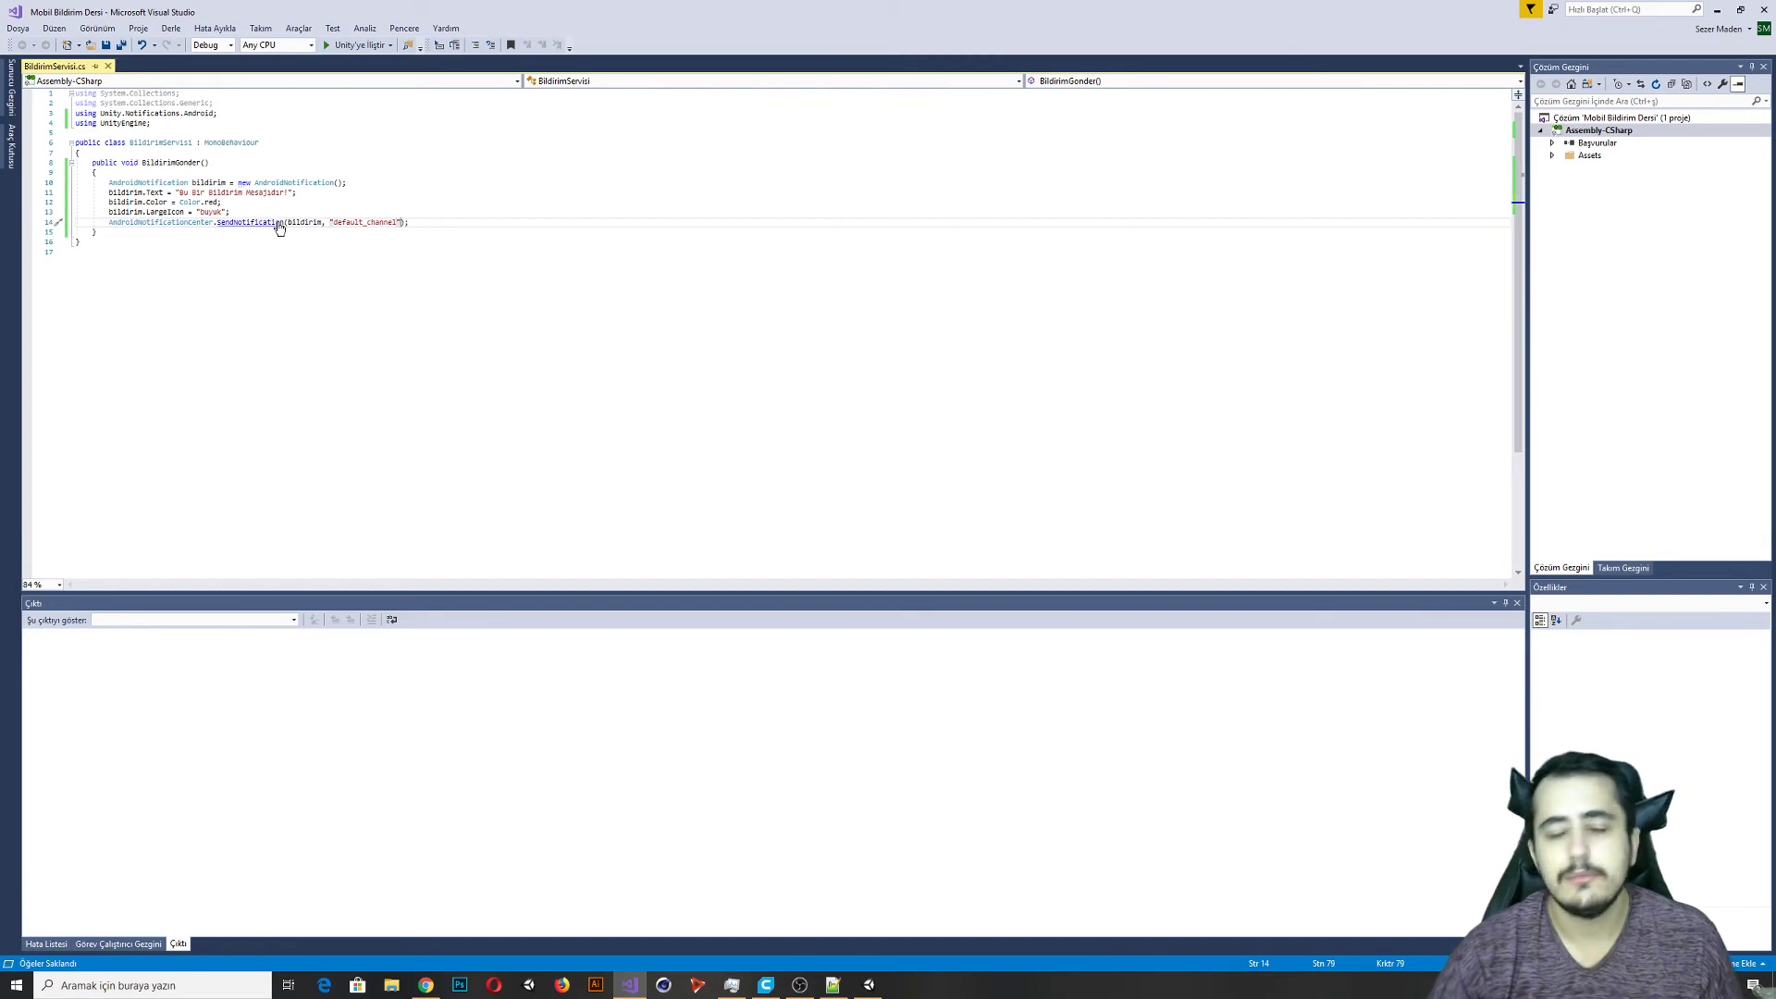
left_click(509, 182)
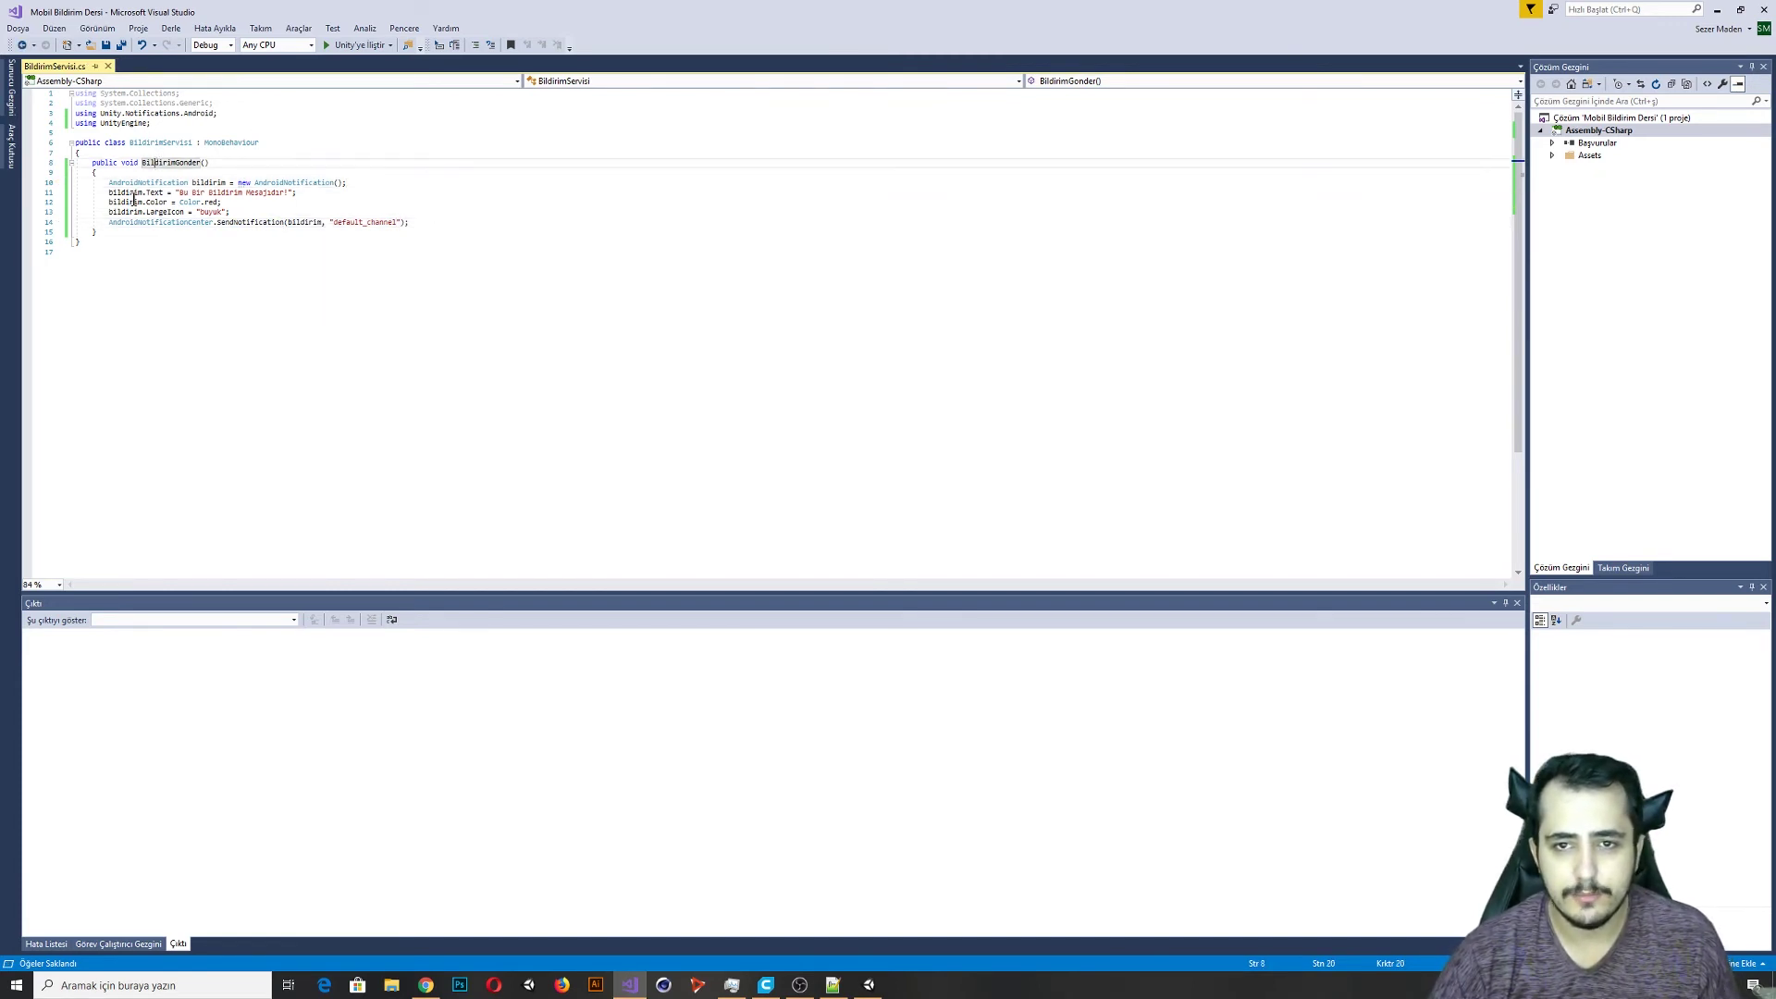
left_click_drag(108, 182, 469, 222)
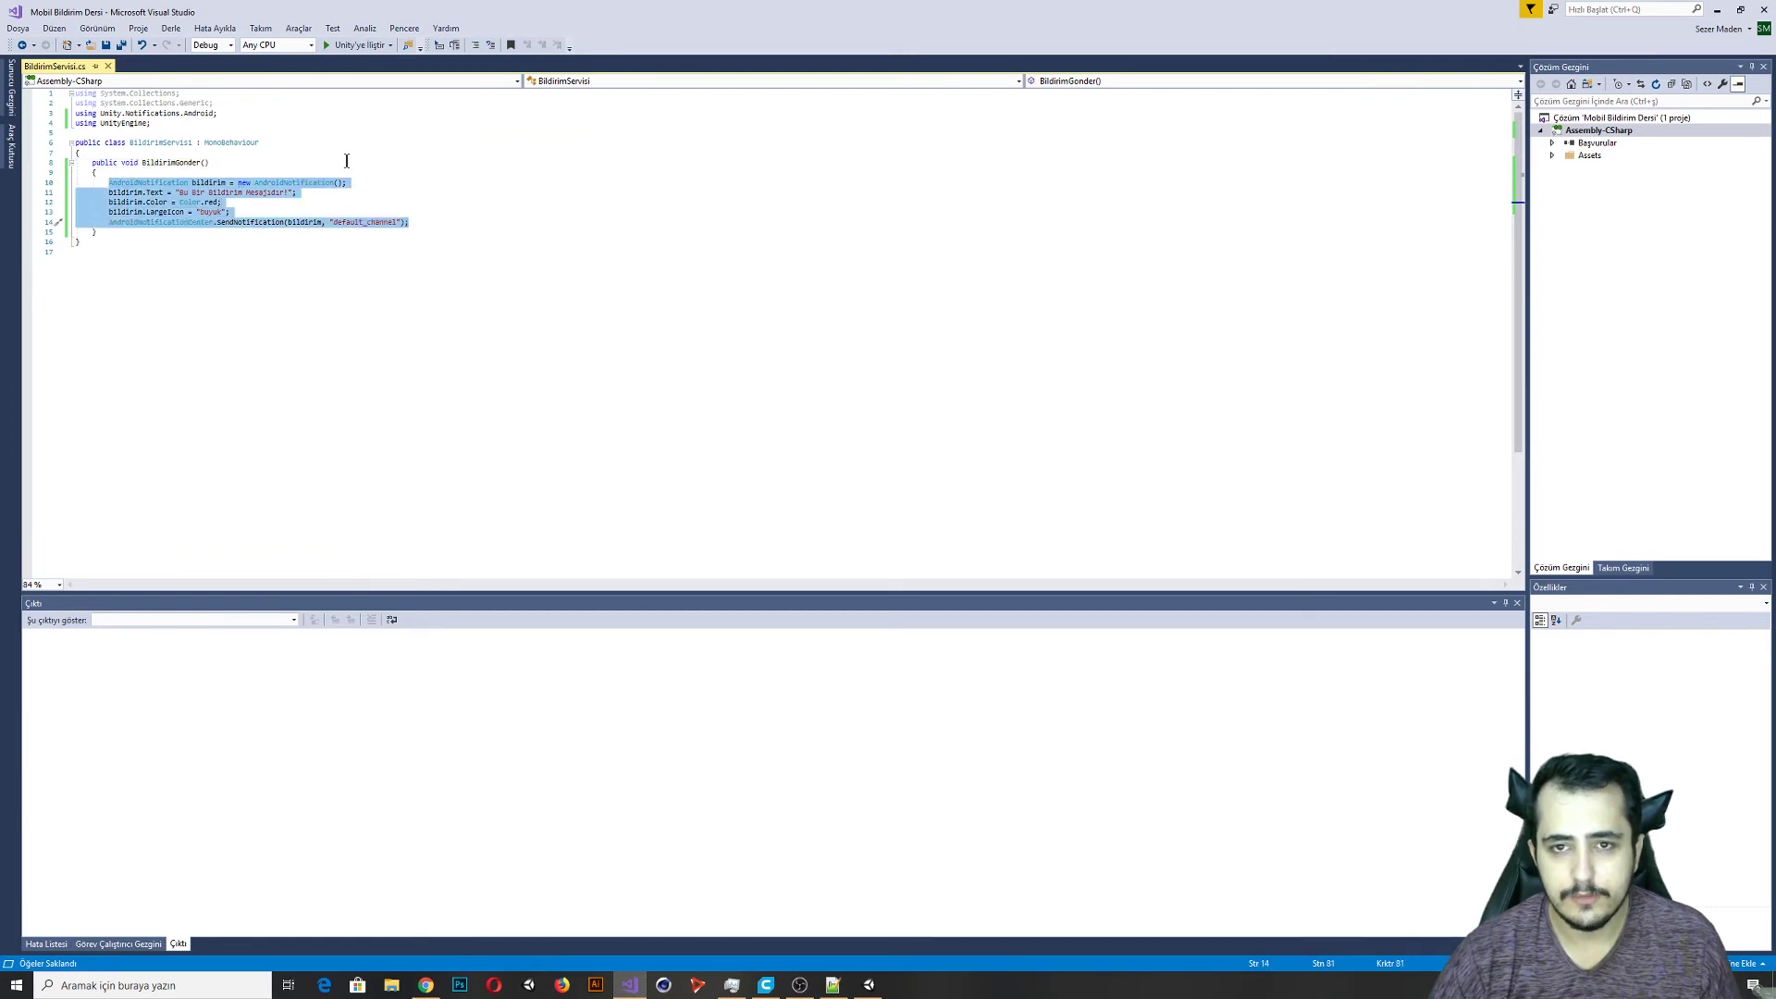
Back in Unity, add a UI Image, which creates a new Canvas in the scene.
left_click(638, 983)
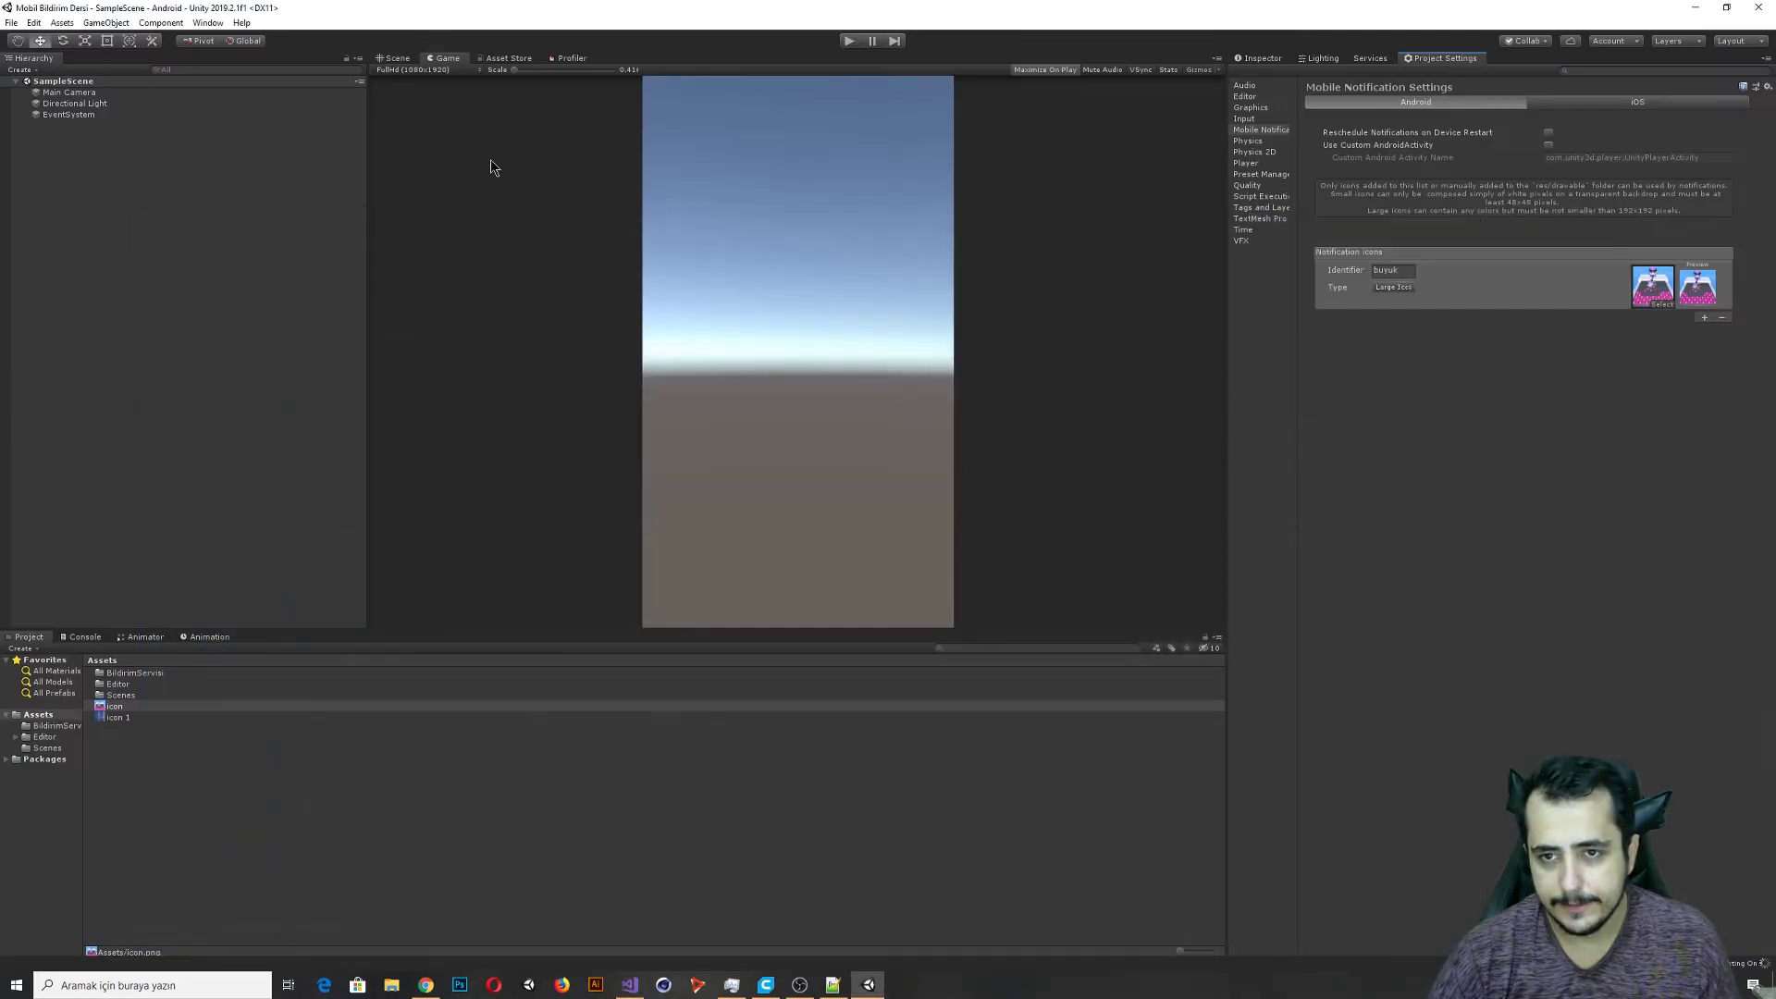
left_click(108, 23)
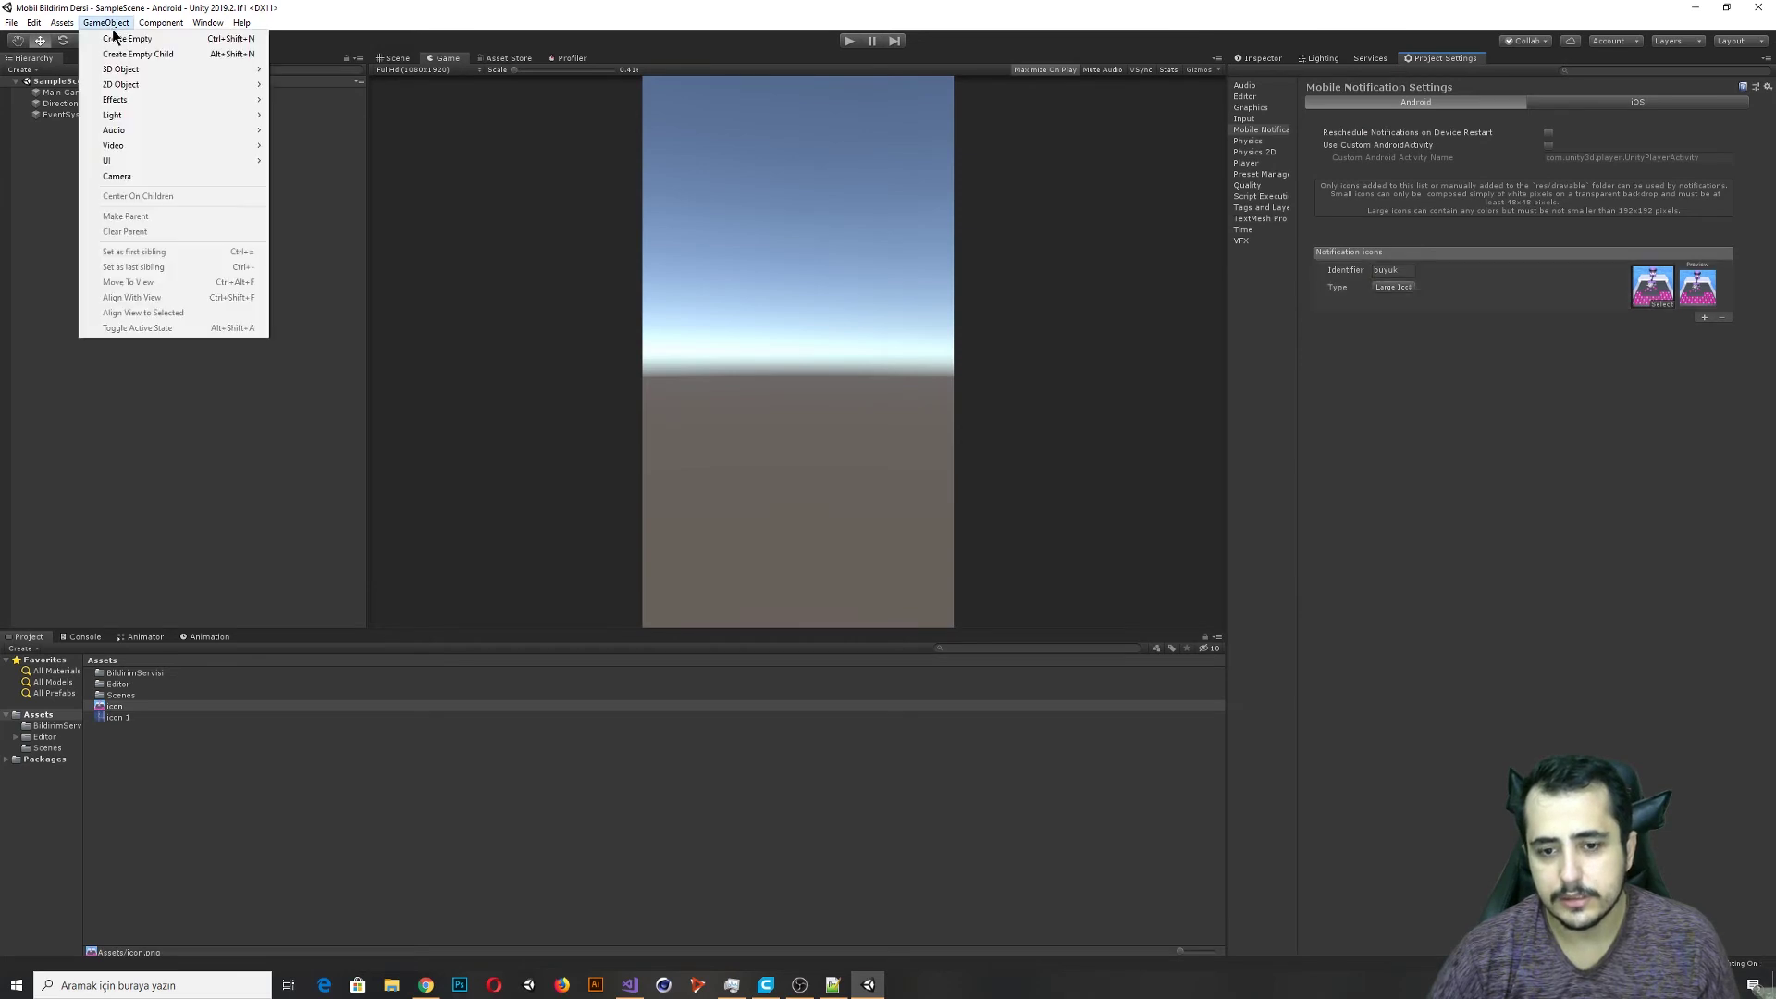
mouse_move(135, 159)
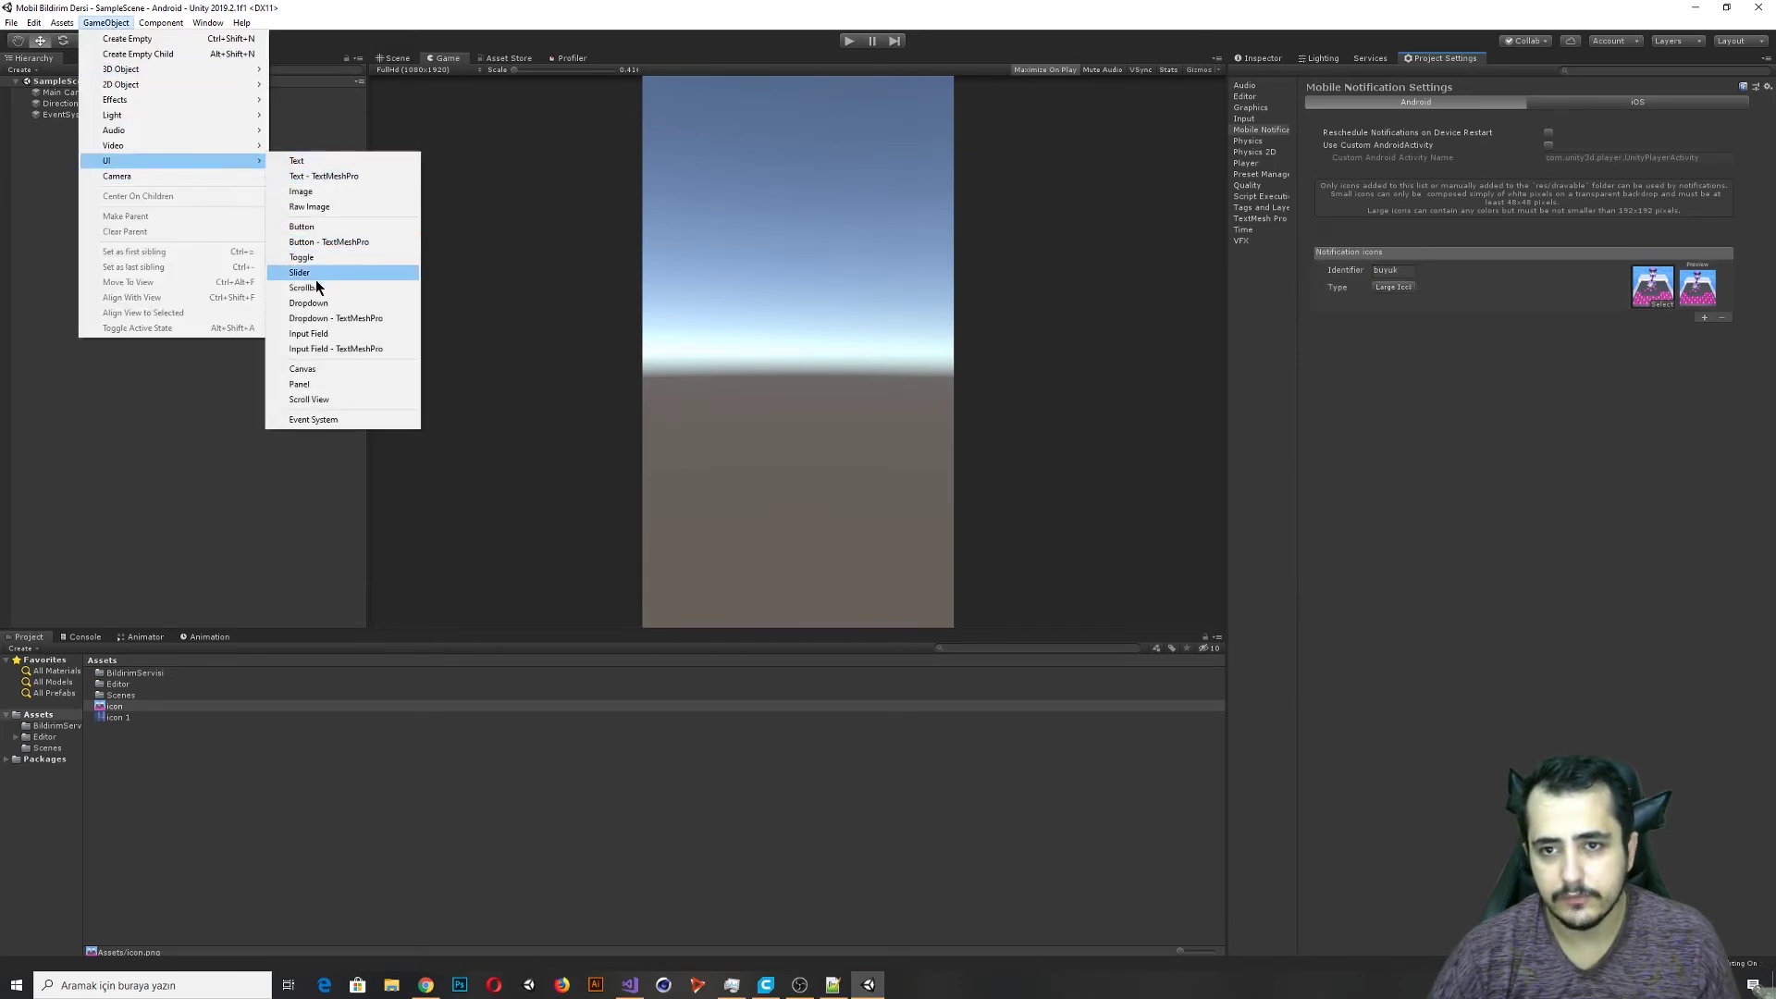
left_click(319, 191)
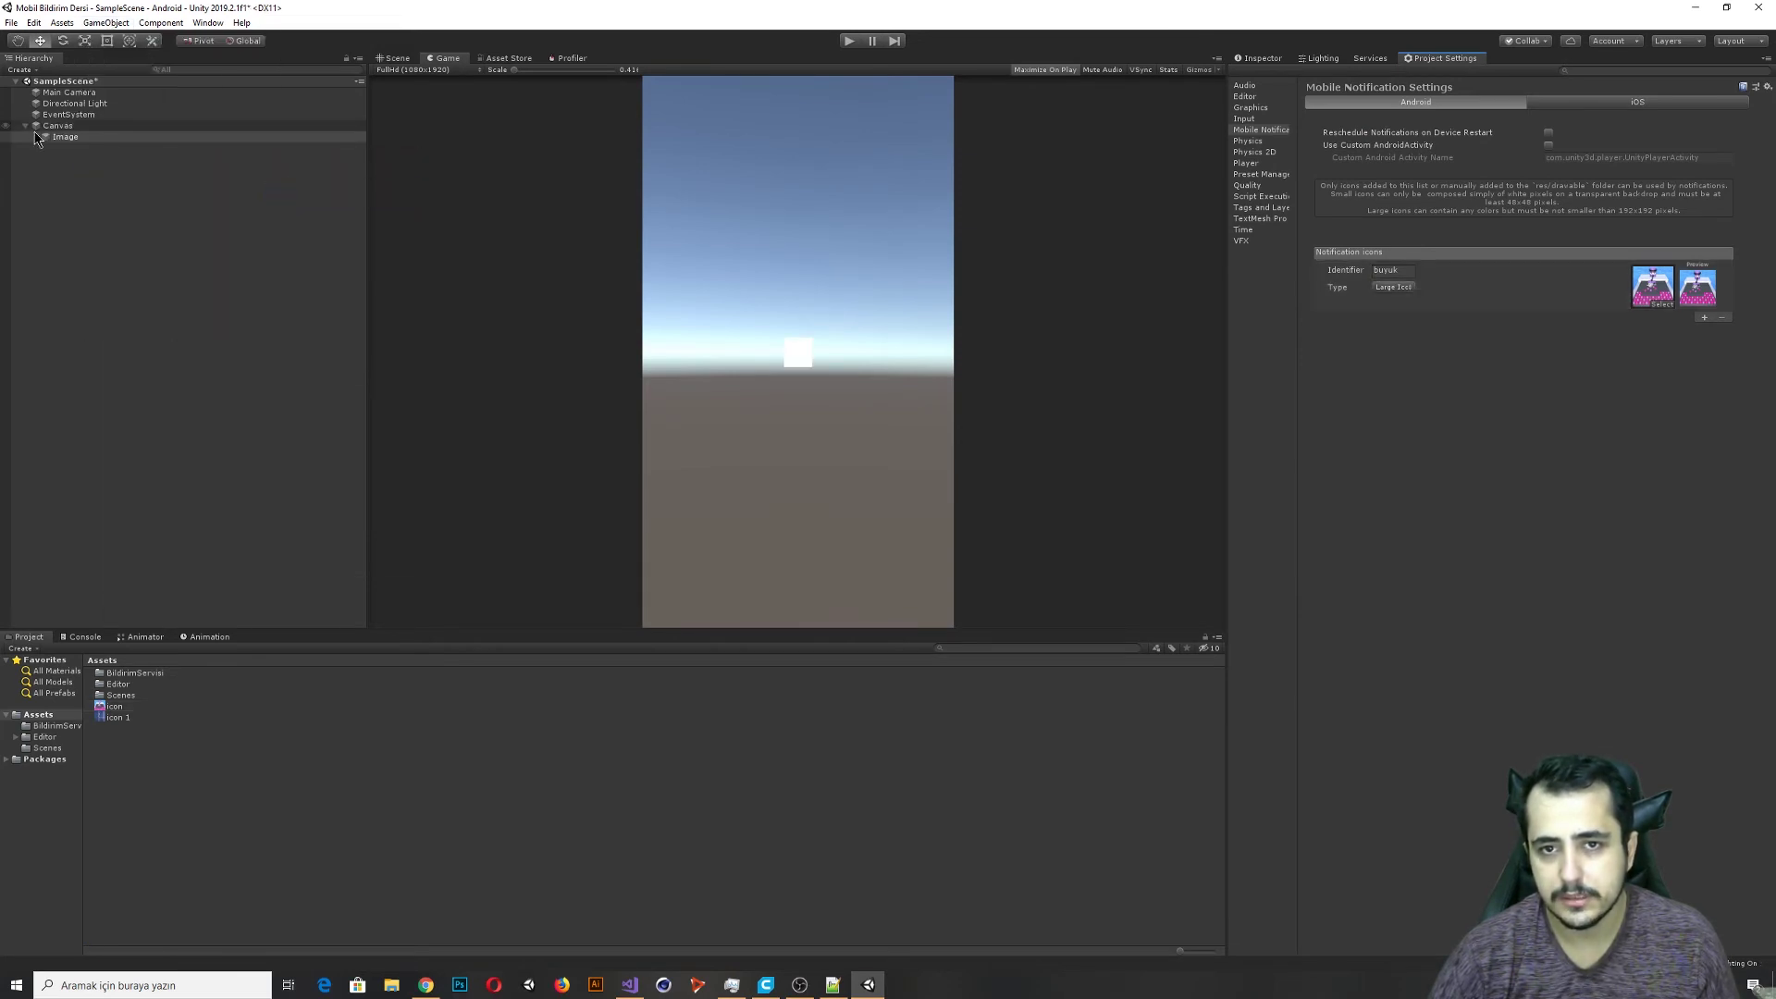
Set the Canvas to Screen Space - Camera, scaling with screen size at 1080×1920, and save.
left_click(64, 126)
left_click(1272, 61)
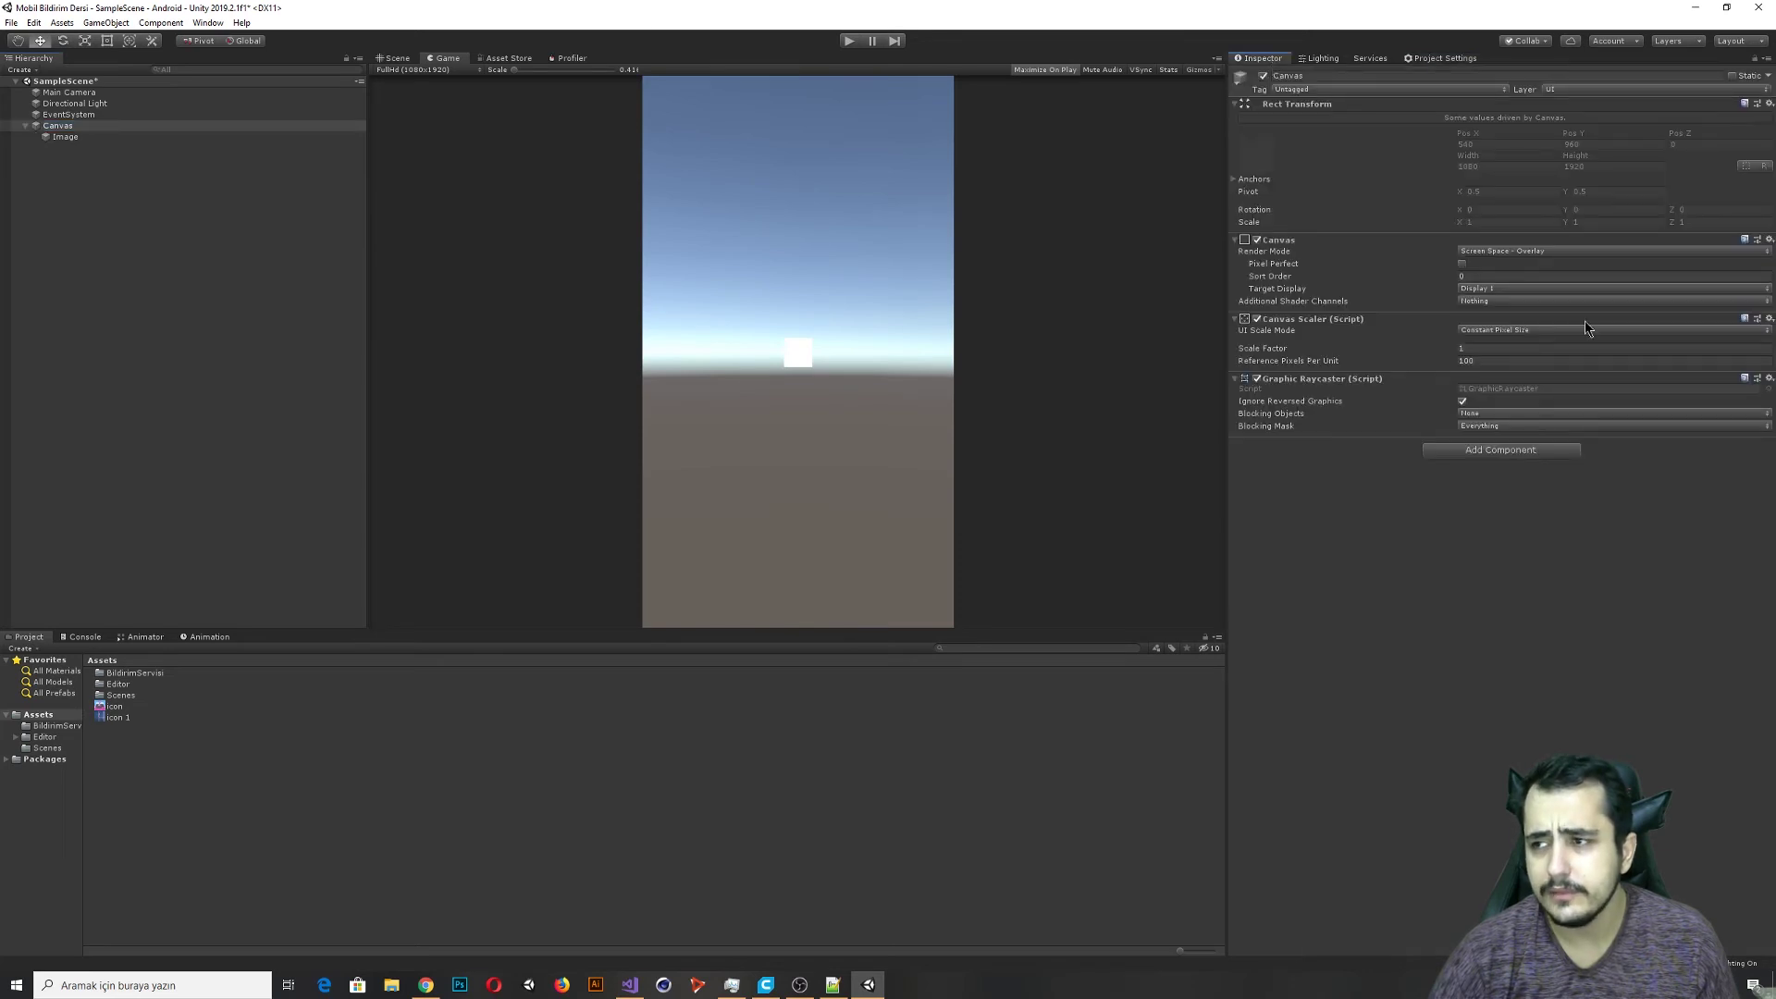
left_click(1498, 252)
left_click(1503, 277)
left_click(1503, 366)
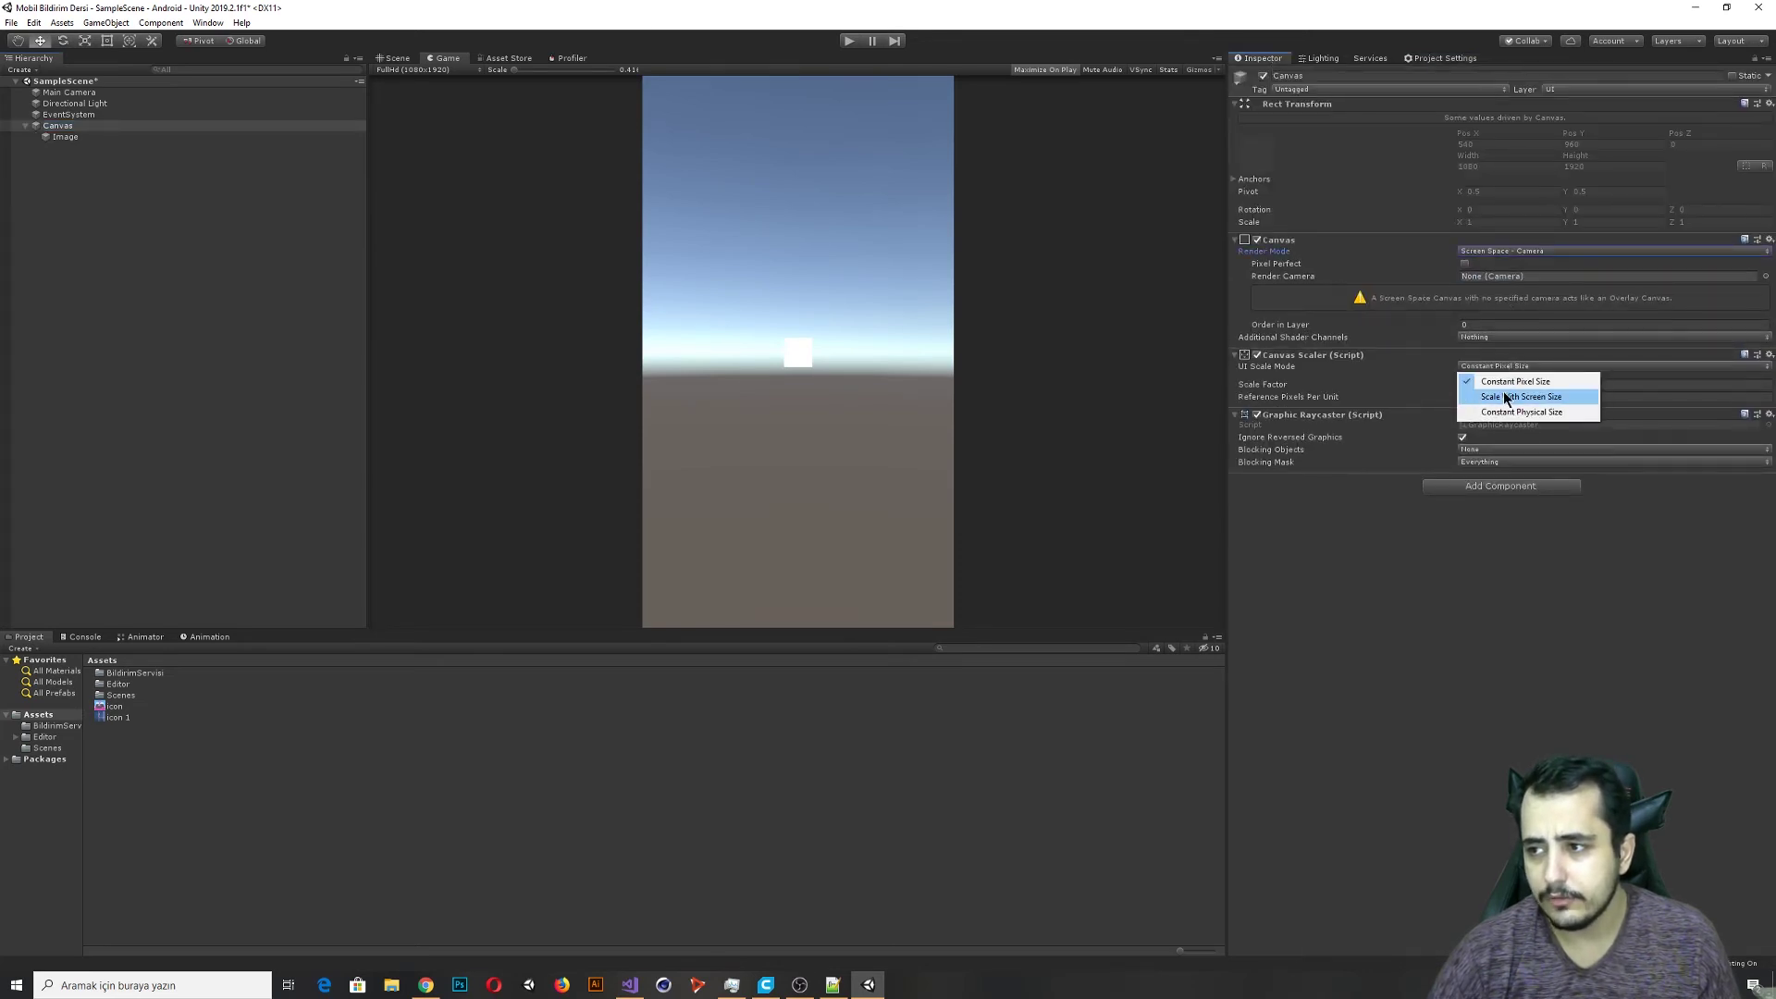
left_click(1519, 397)
left_click(1489, 383)
type("1080")
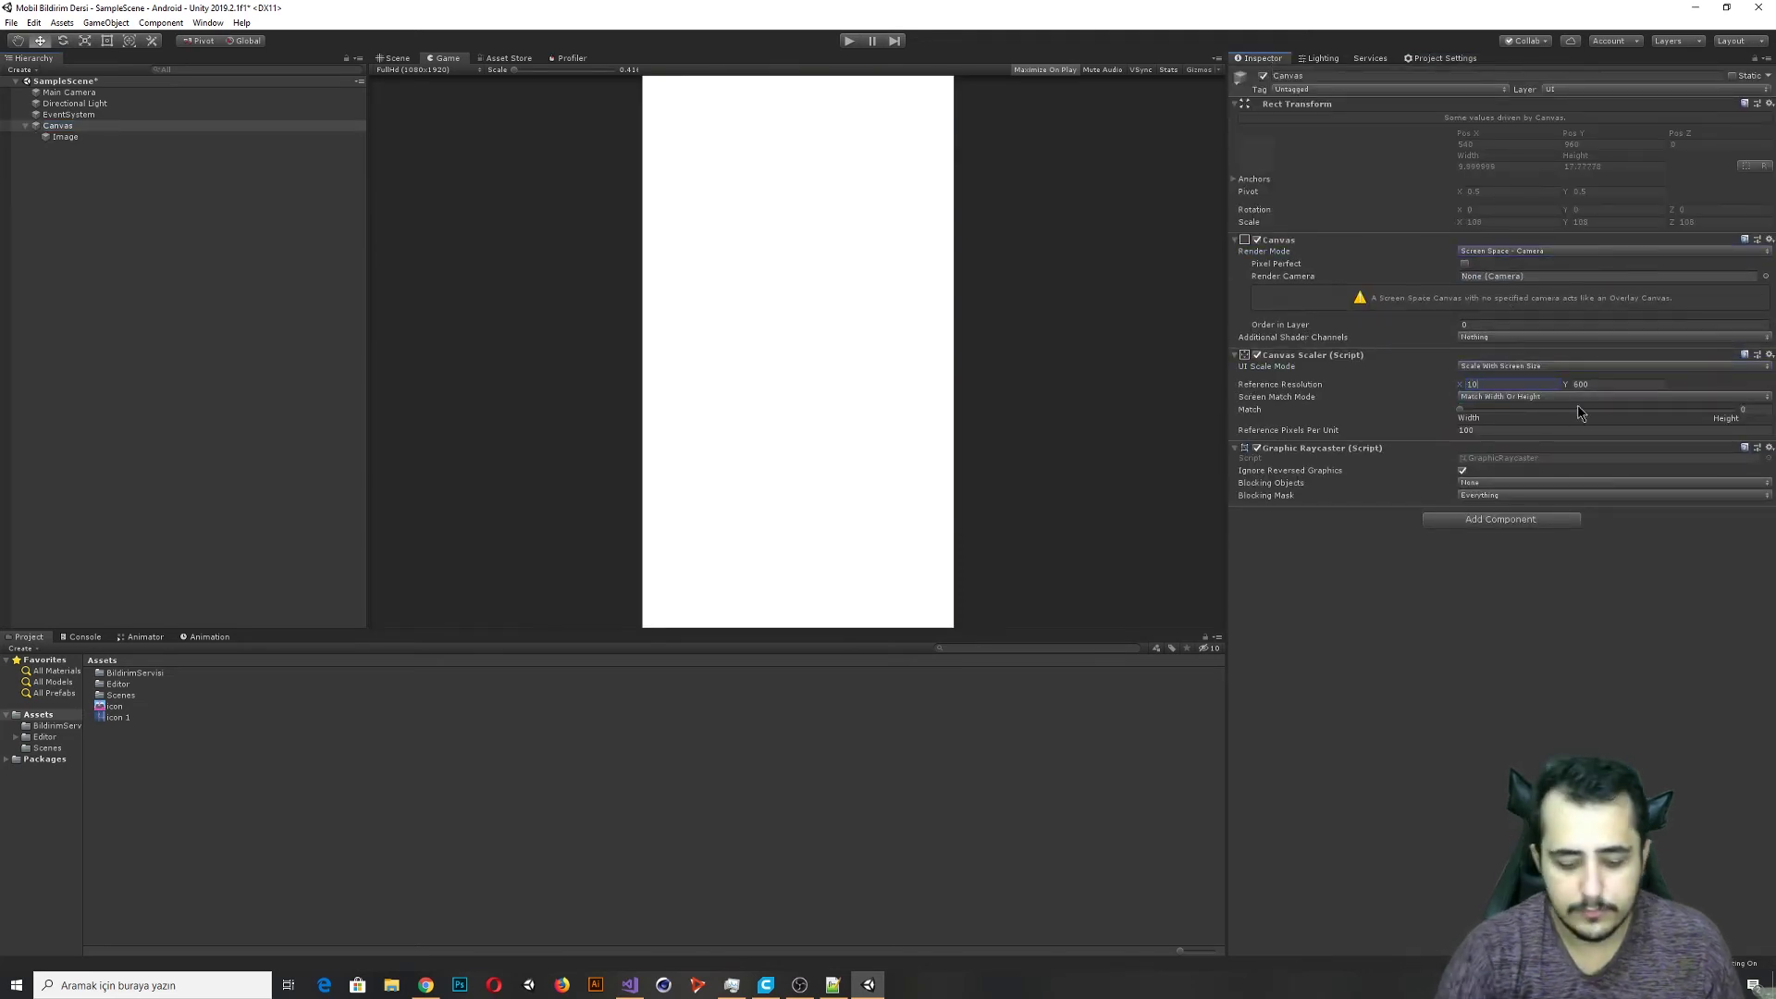
key("Tab")
type("1920")
key("ctrl+s")
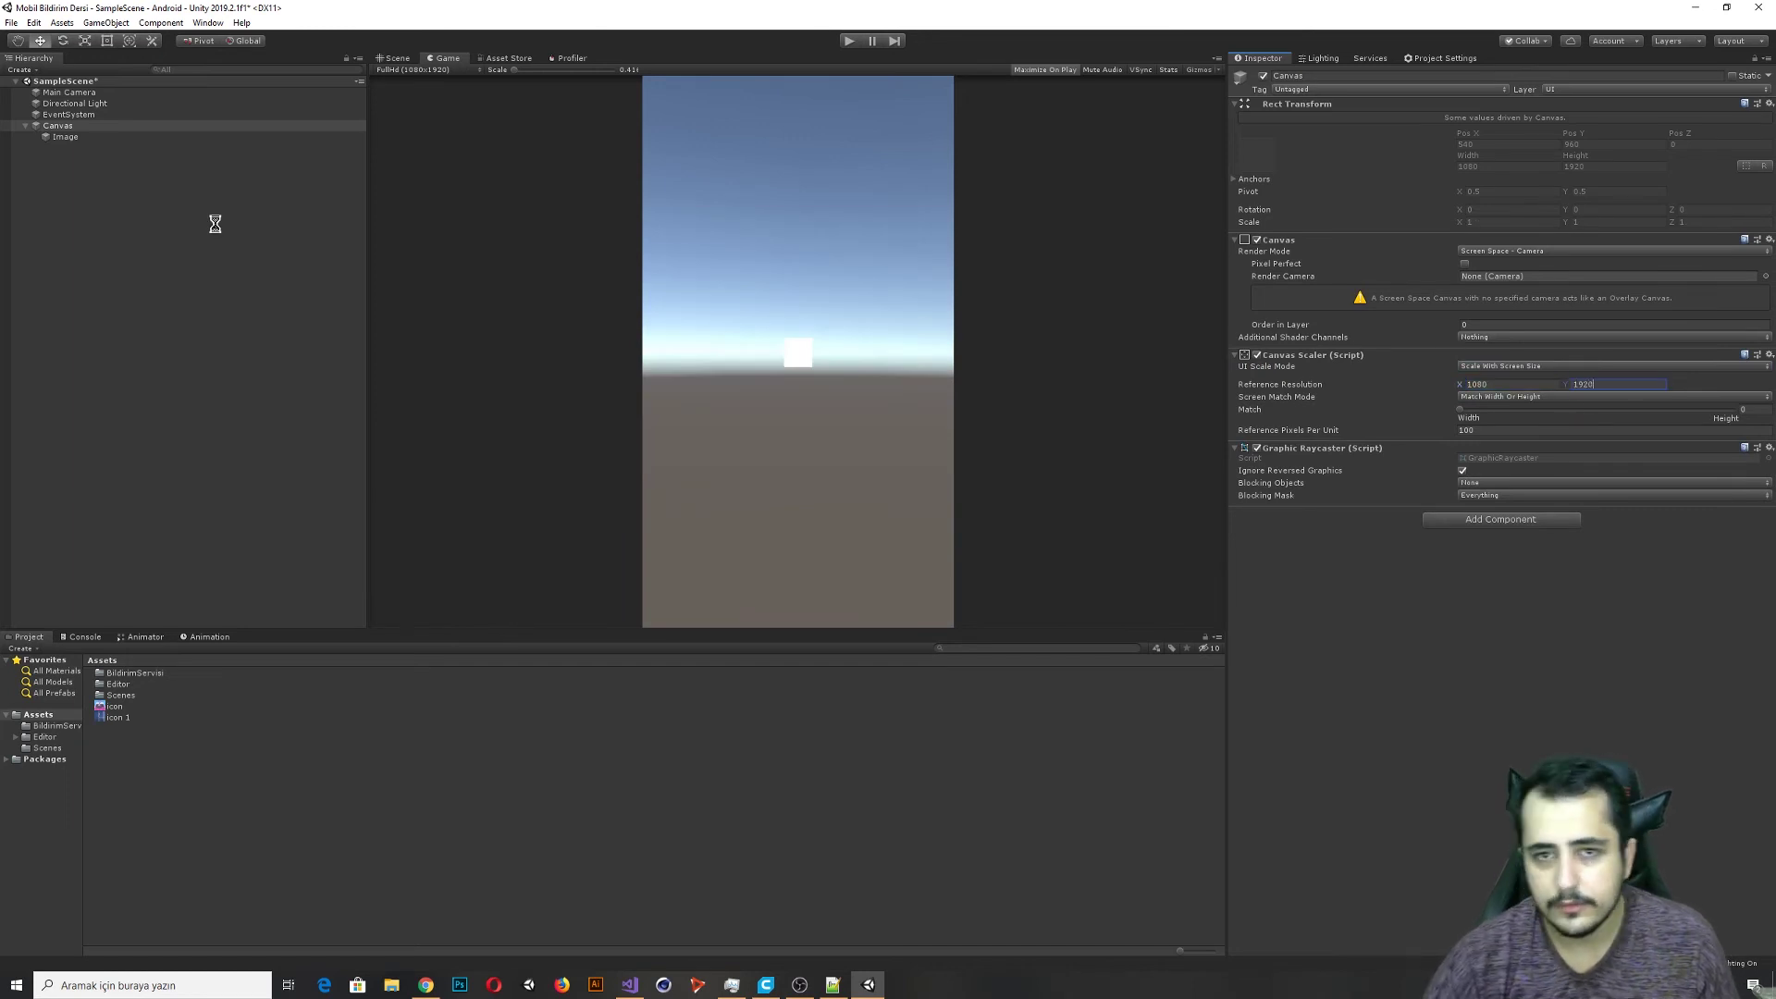
Stretch the Image anchors to fill the canvas and set all four offsets to 0.
left_click(73, 138)
left_click(1255, 137)
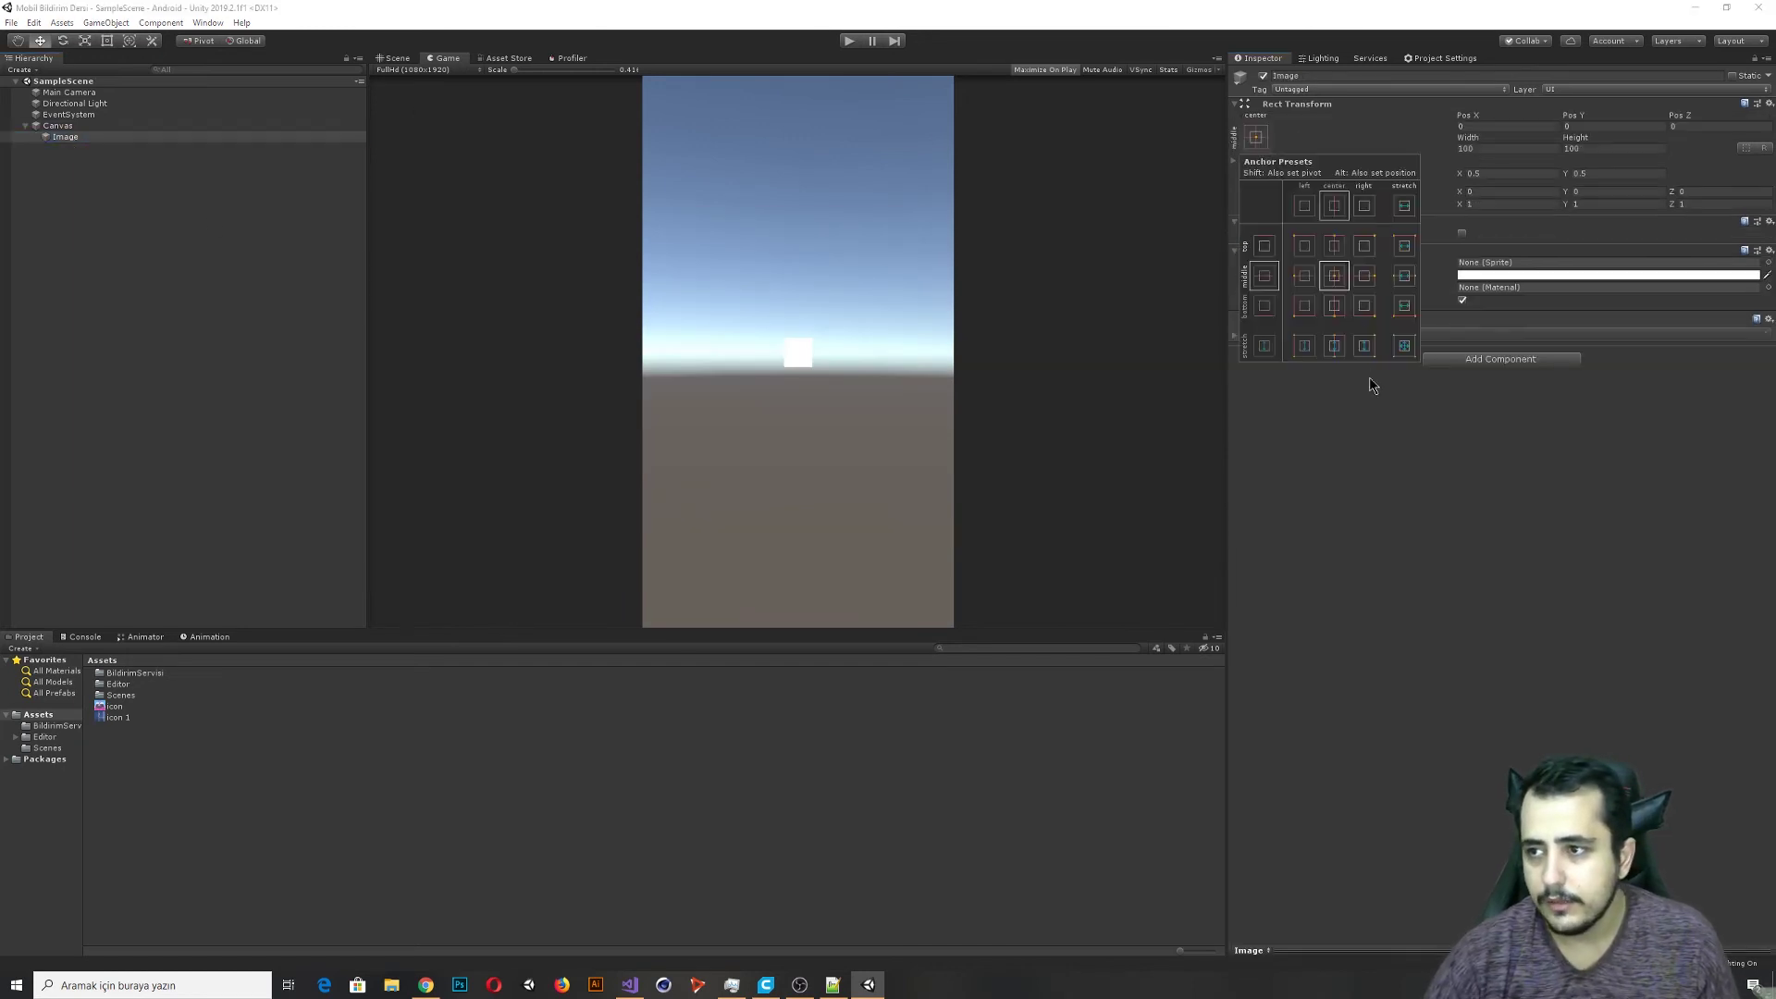
left_click(1399, 347)
left_click(1478, 131)
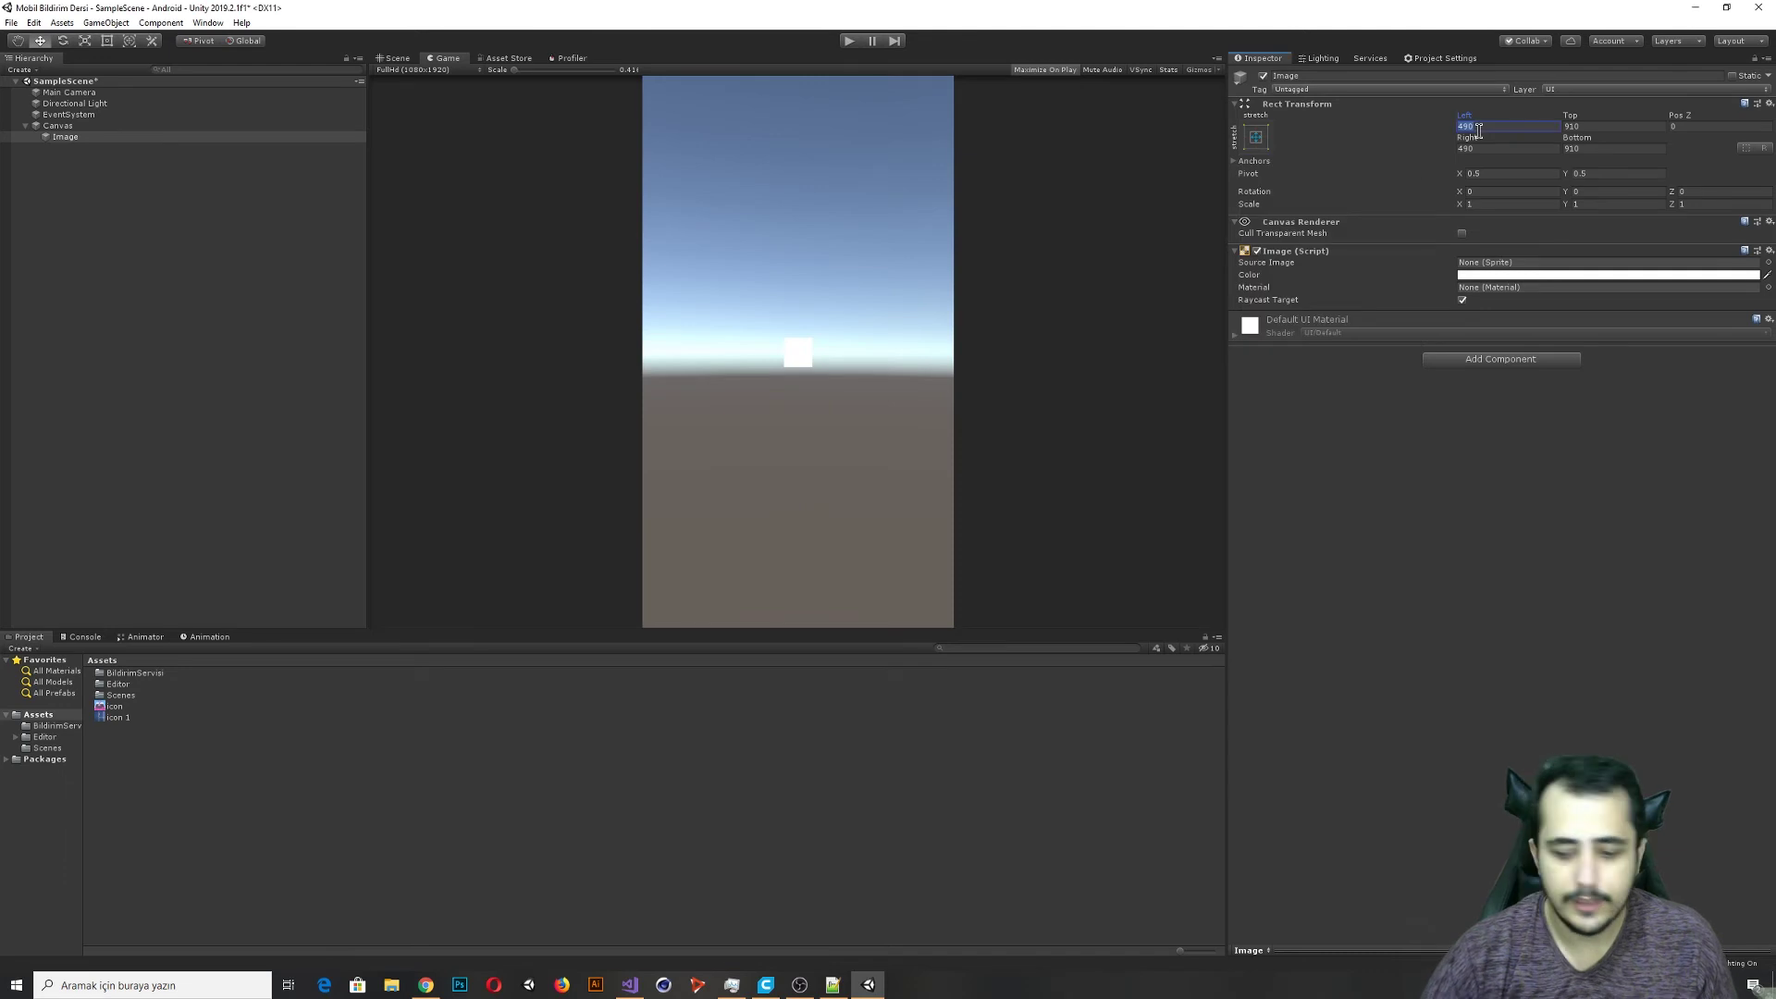
type("0")
key("Tab")
type("0")
key("Tab")
key("Tab")
type("0")
key("Tab")
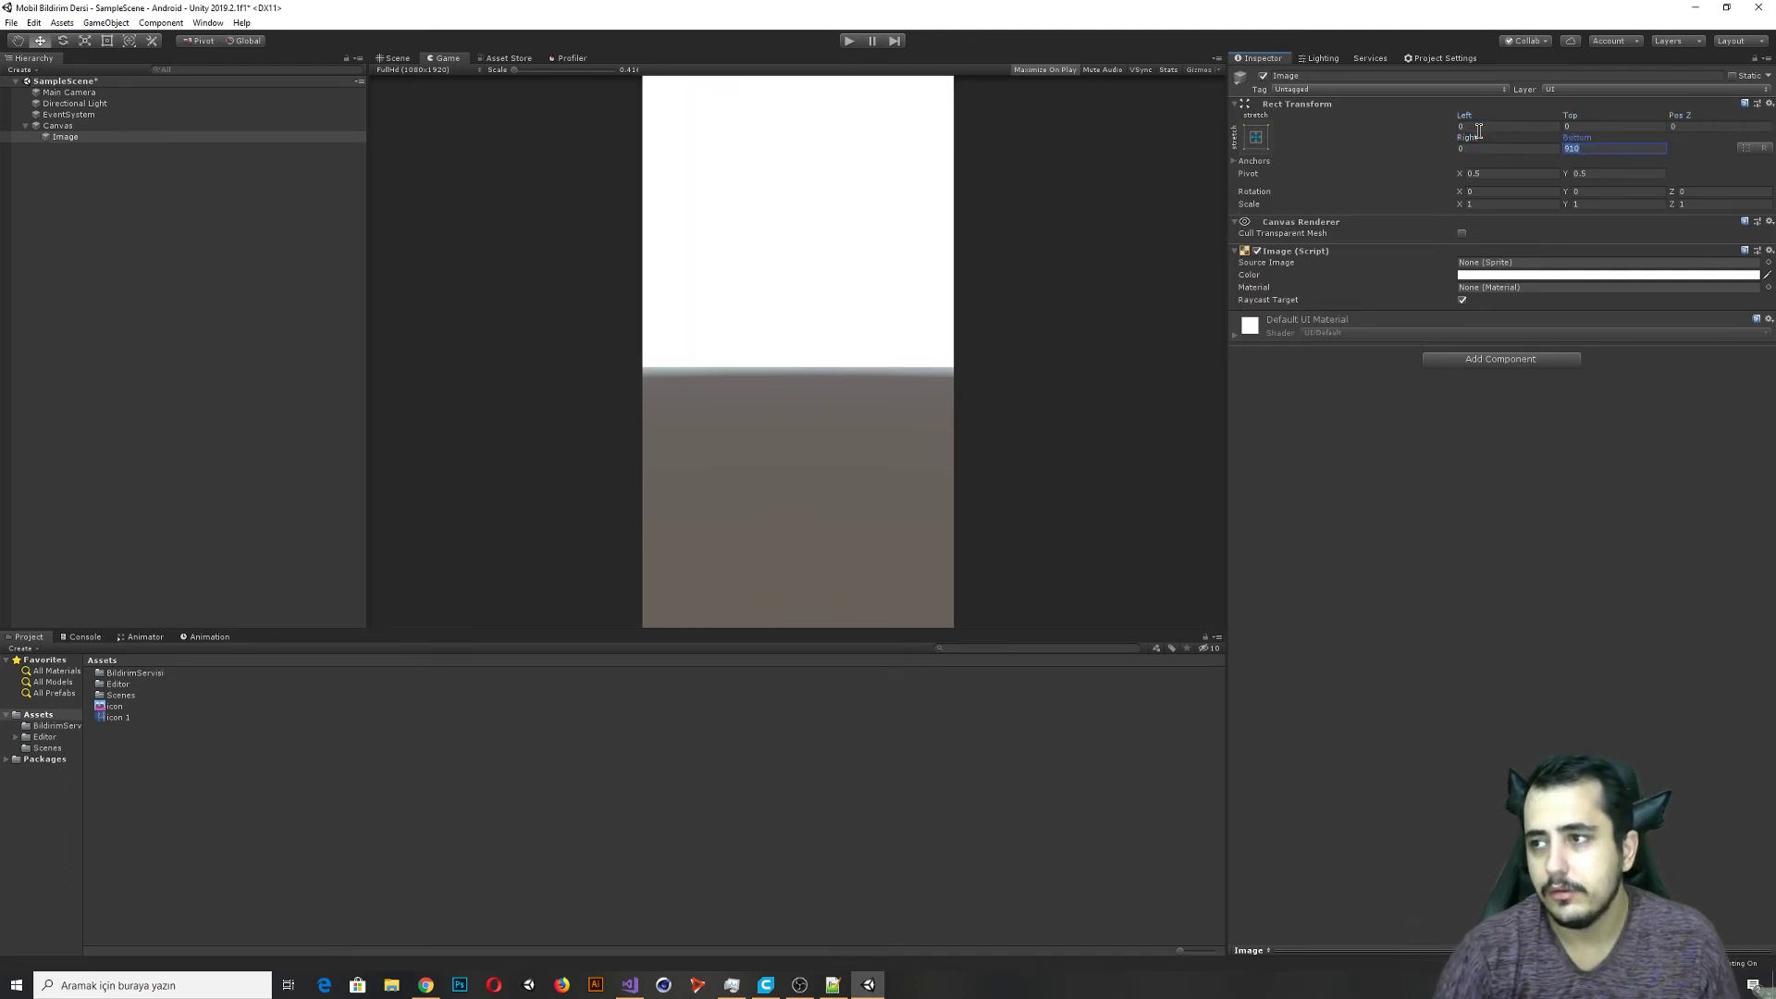
type("0")
Tint the Image pink.
left_click(1503, 274)
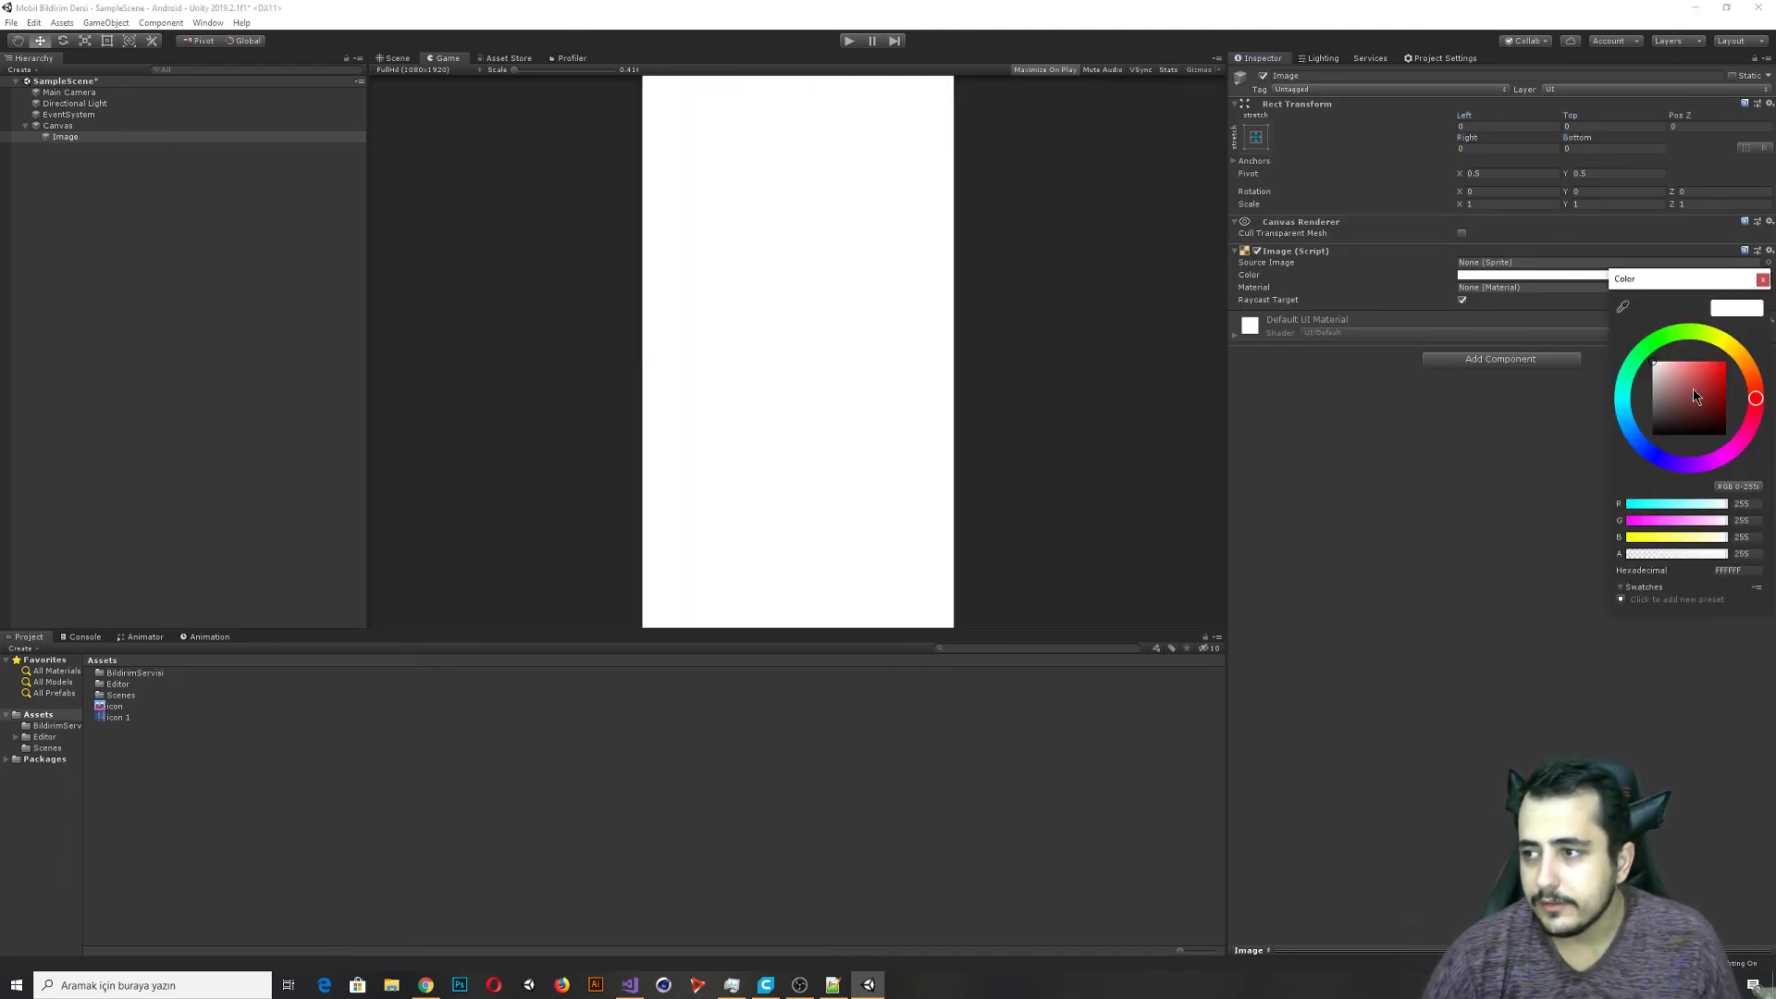
left_click(1692, 389)
left_click(1744, 283)
left_click(120, 125)
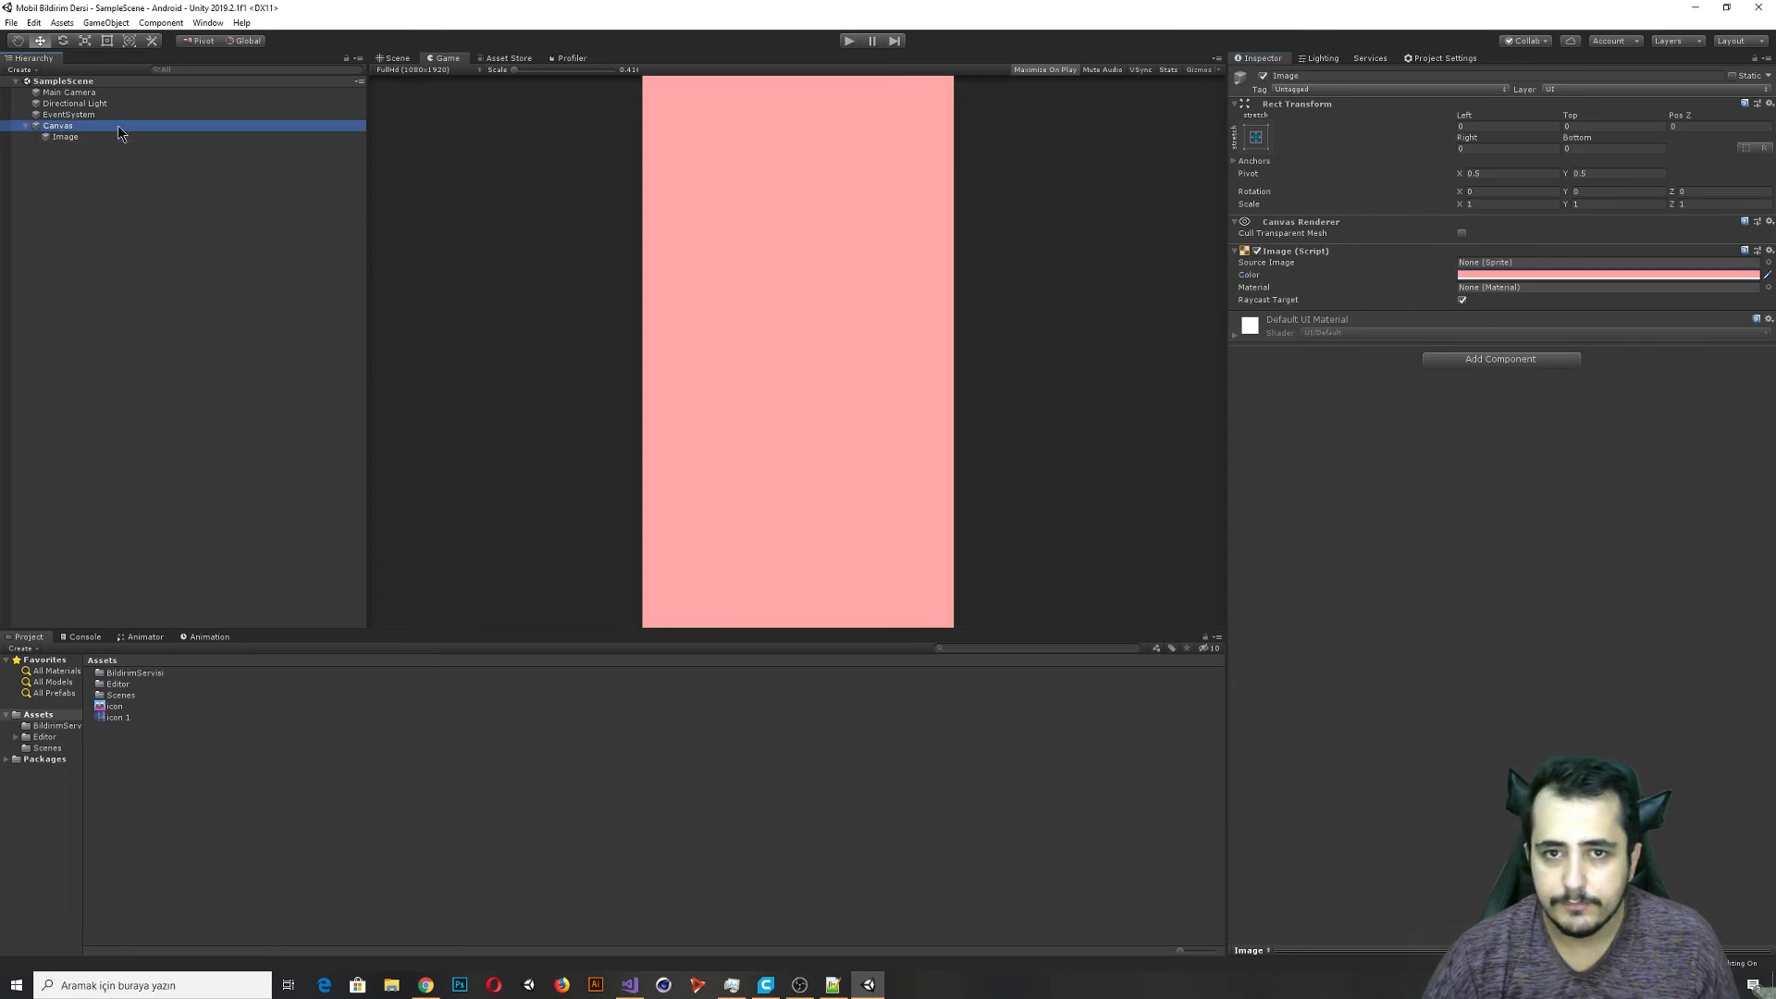
left_click(102, 23)
Add a Button under the Canvas and size it 300×300.
mouse_move(161, 159)
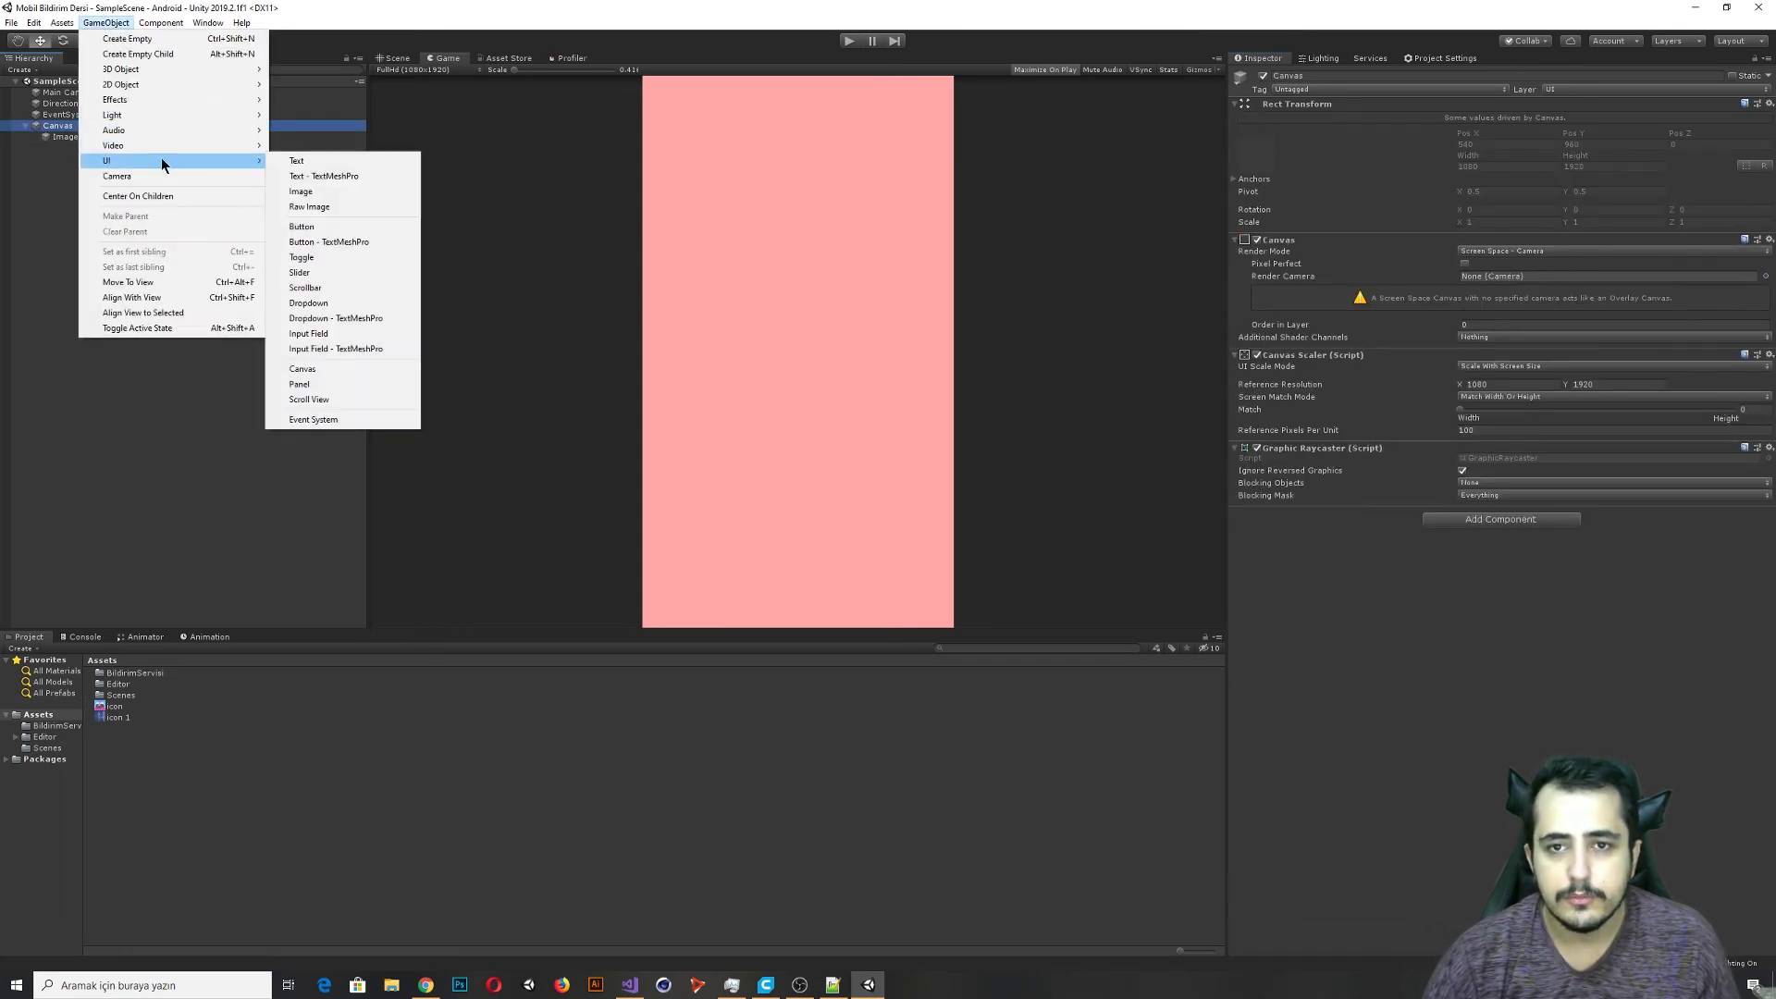
left_click(300, 227)
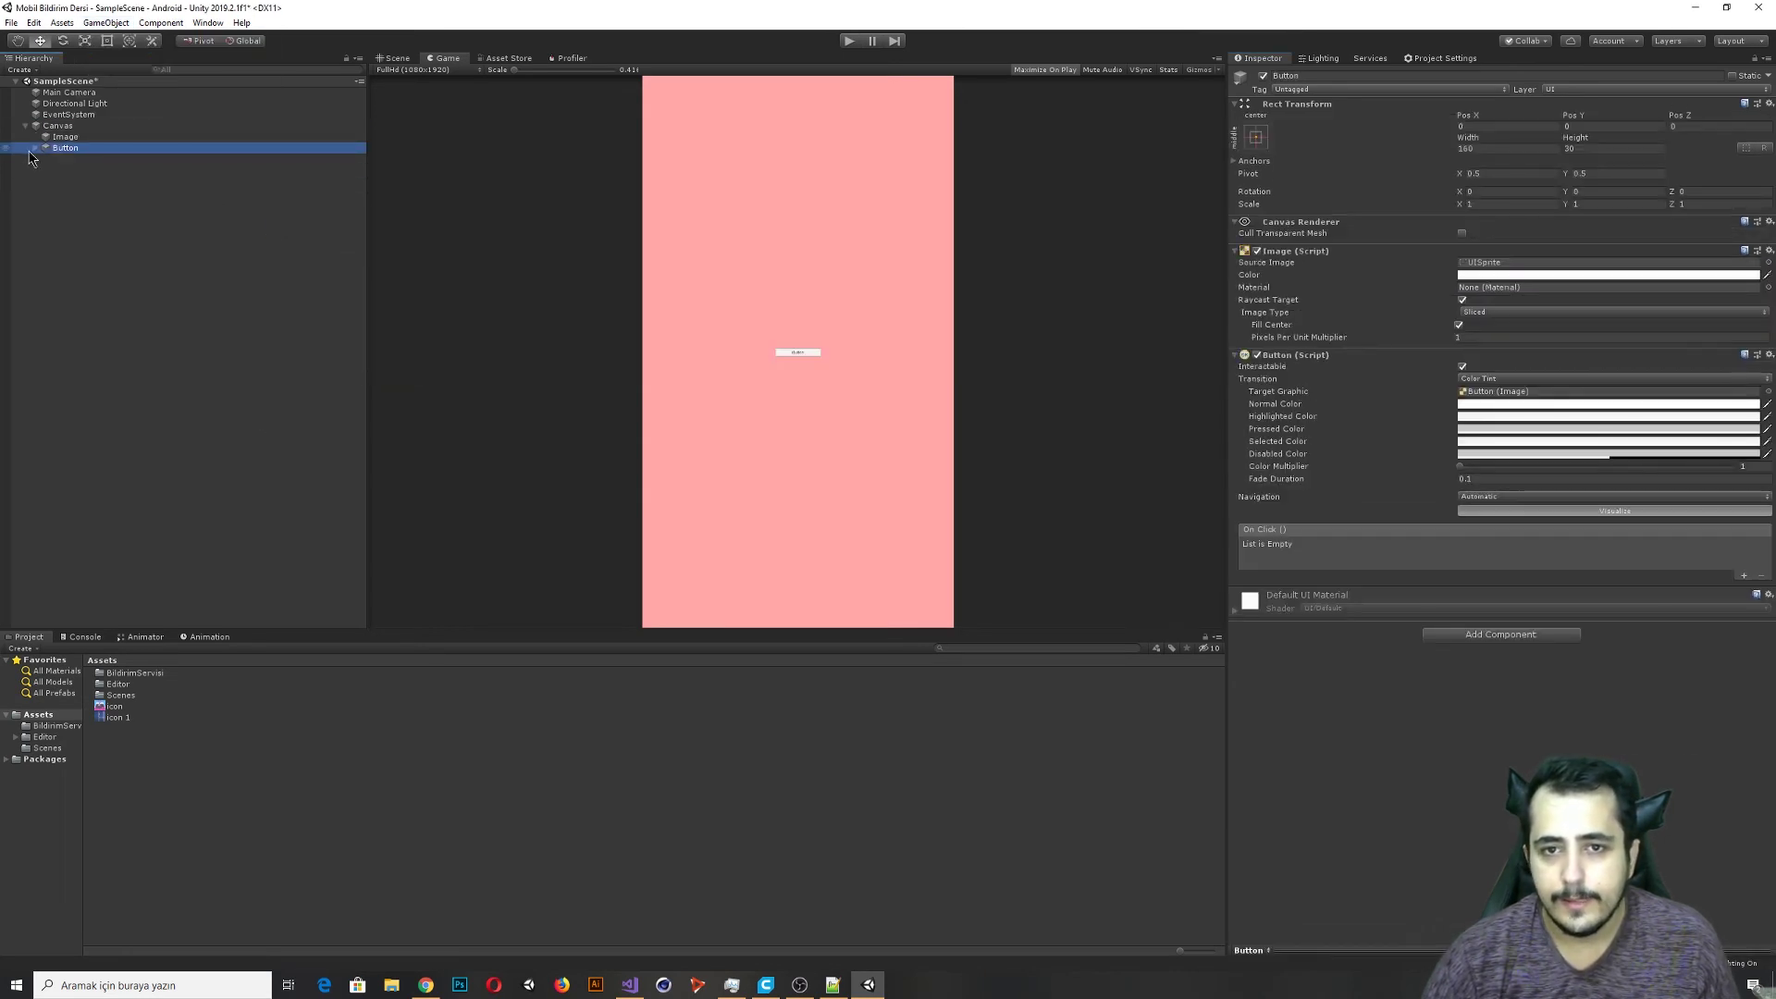
left_click(1516, 148)
type("300")
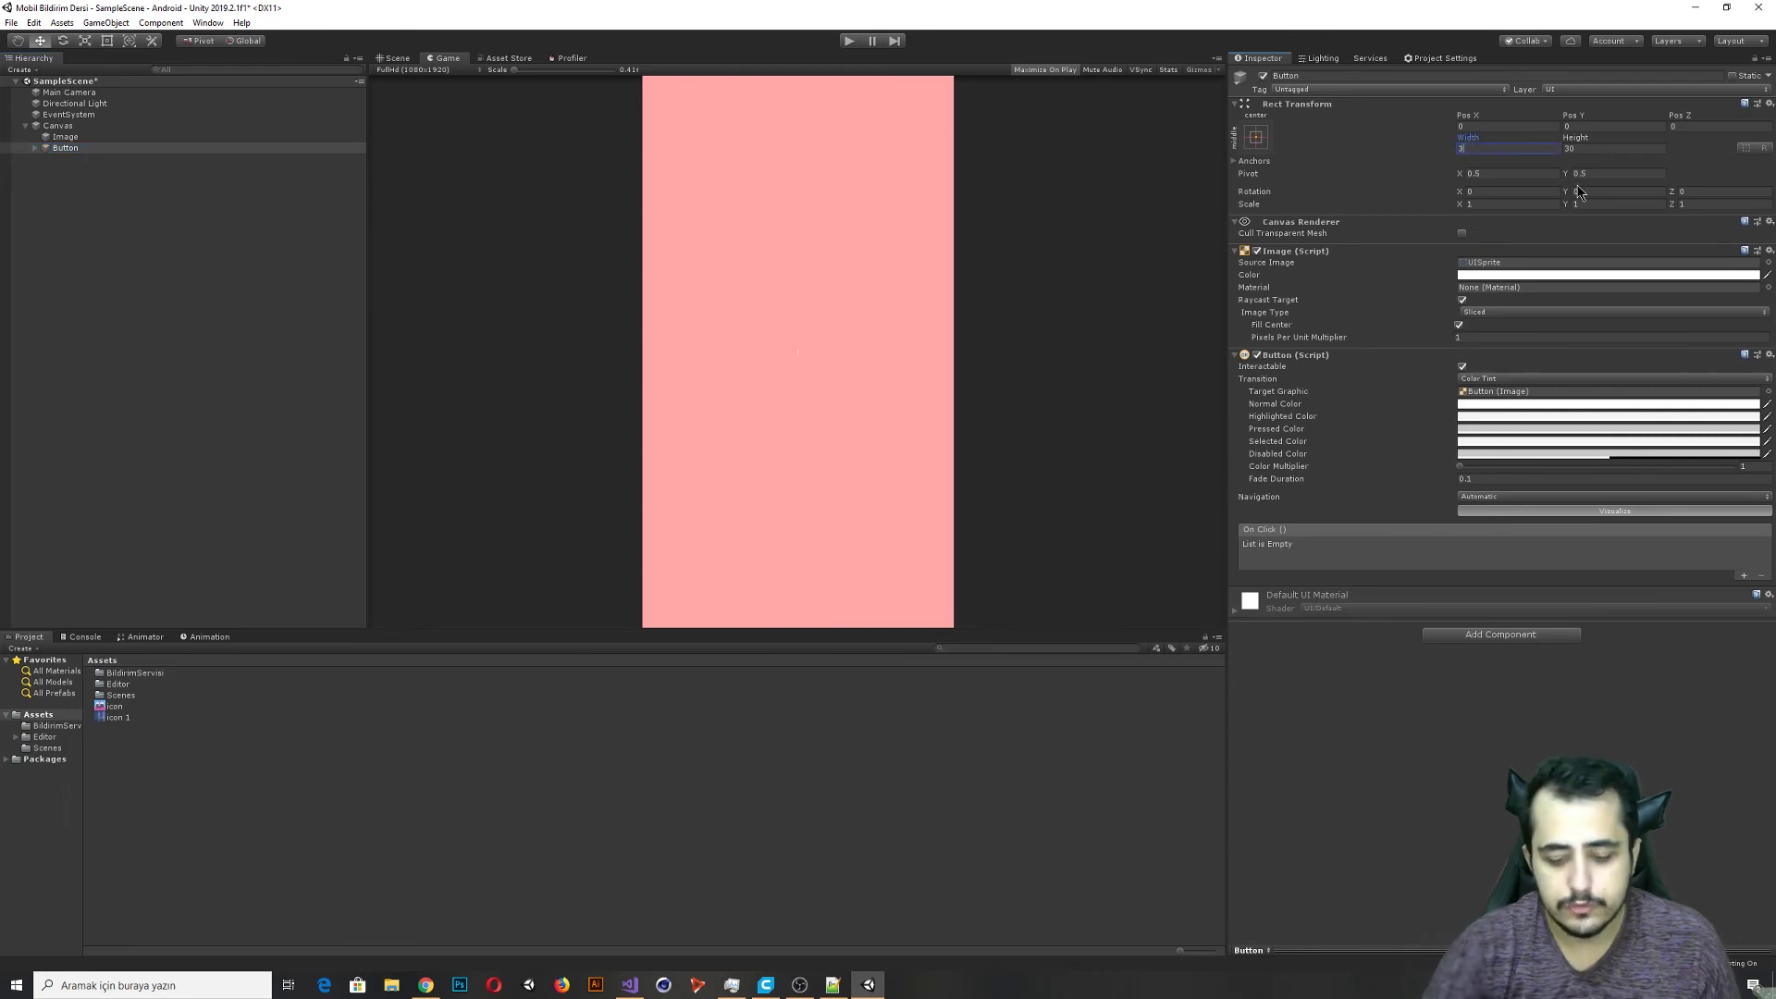
key("Tab")
type("300")
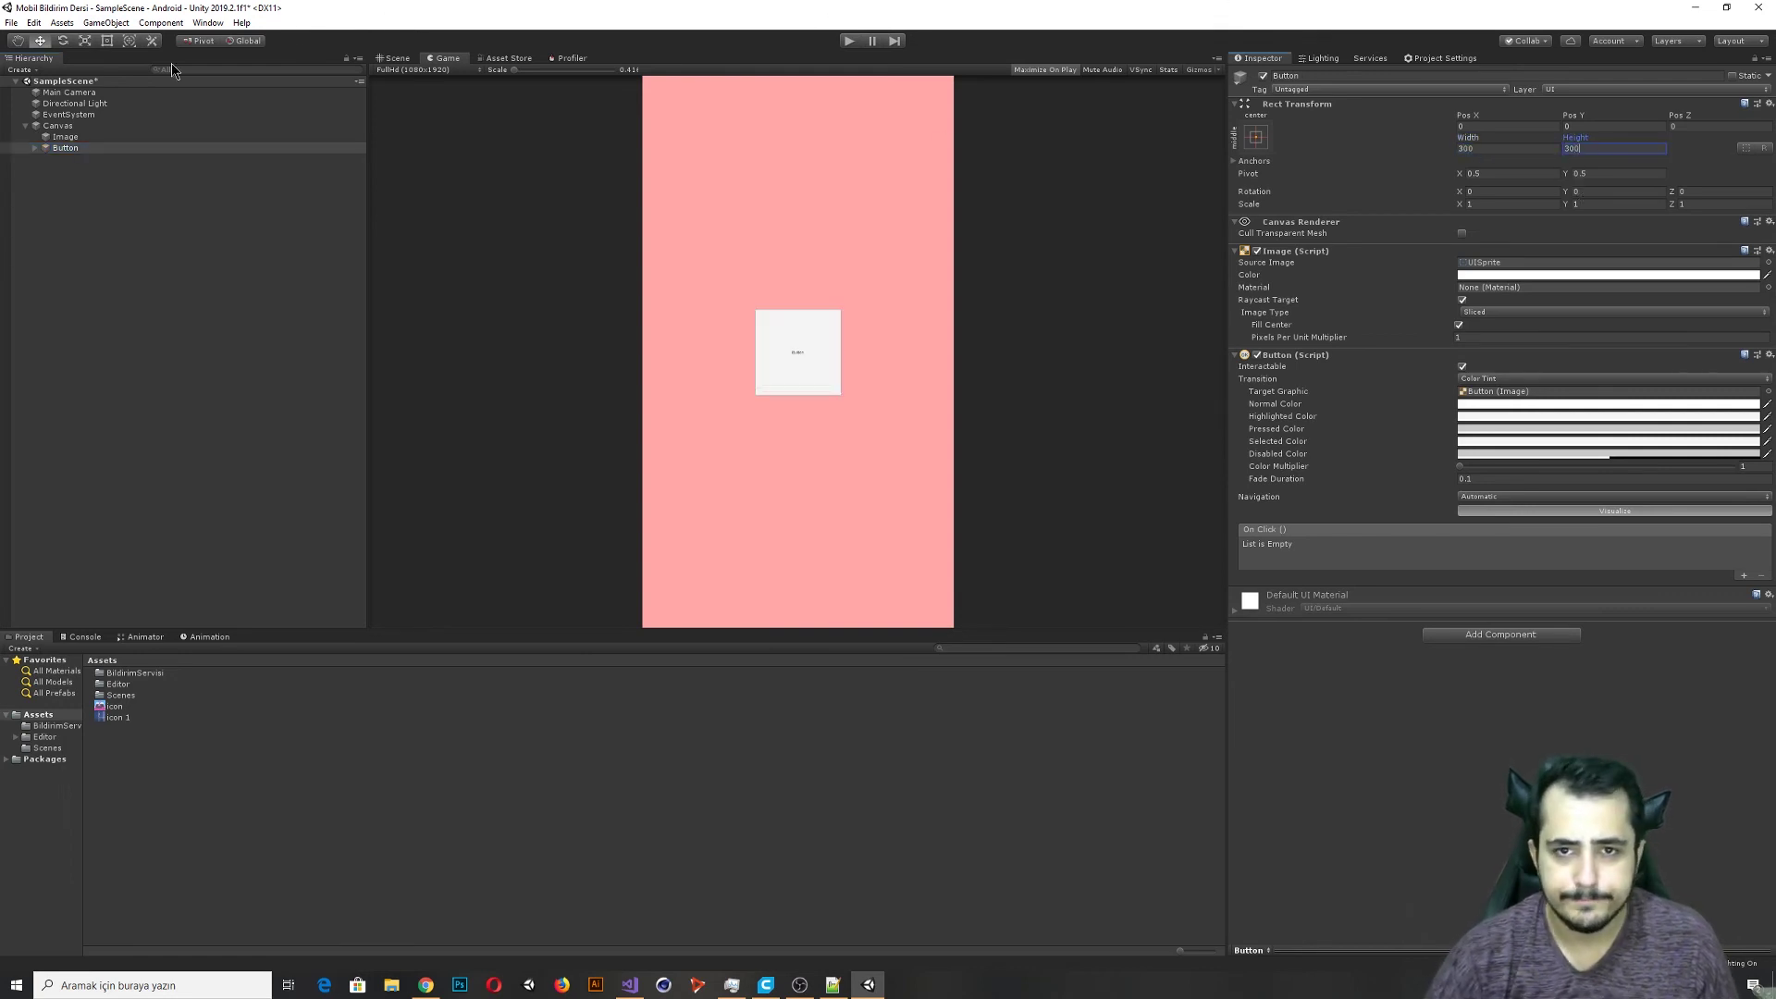
Change the button label to 'Bildirim Gönder' with font size 60, and save the scene.
left_click(35, 148)
left_click(57, 159)
left_click(1368, 295)
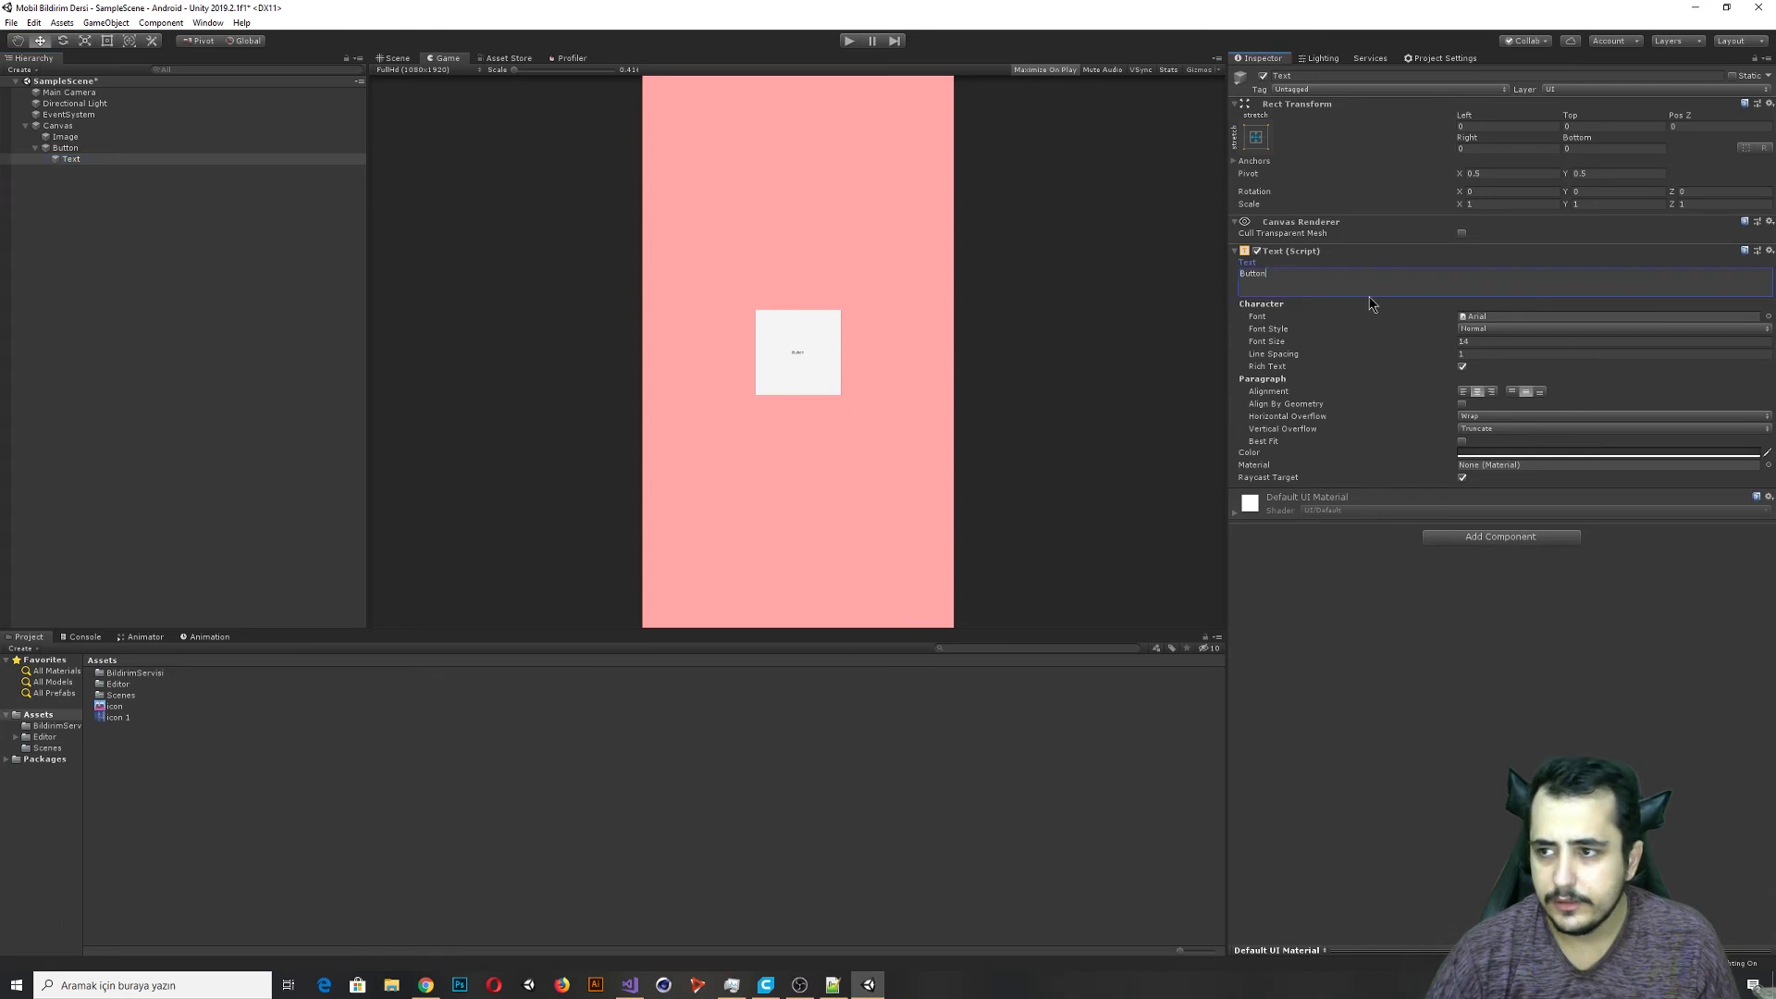
type("Bildirim Gönder")
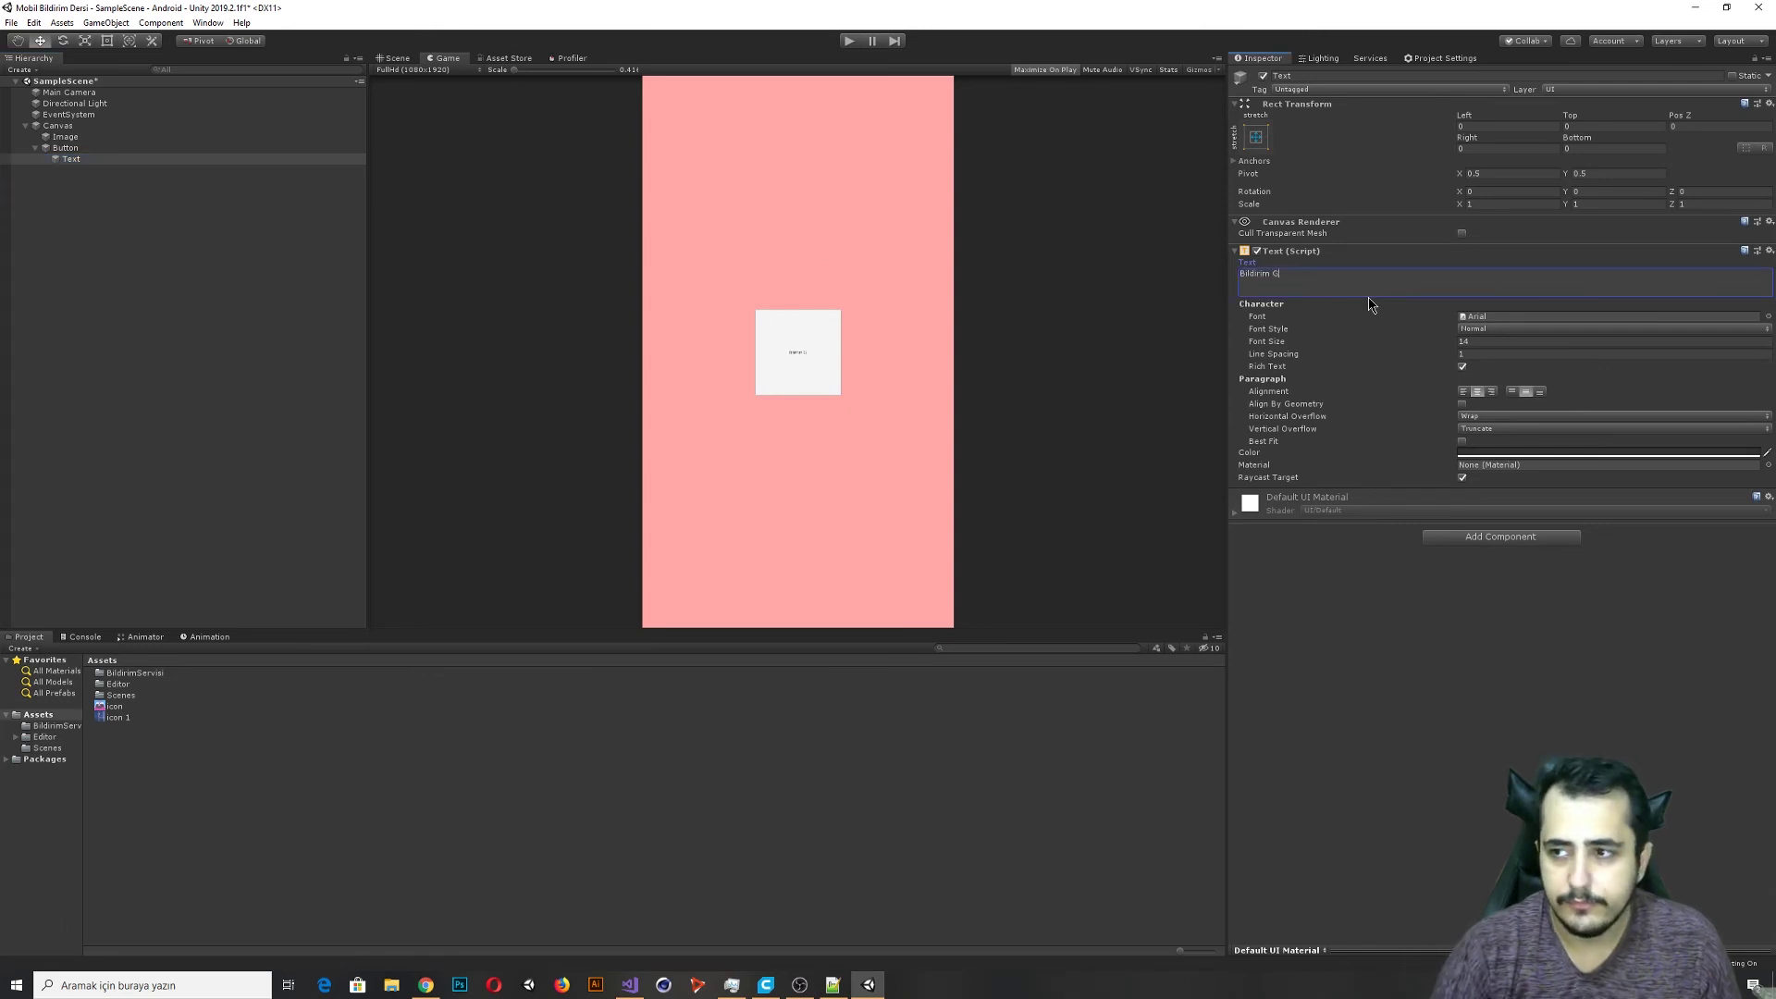
left_click(1466, 341)
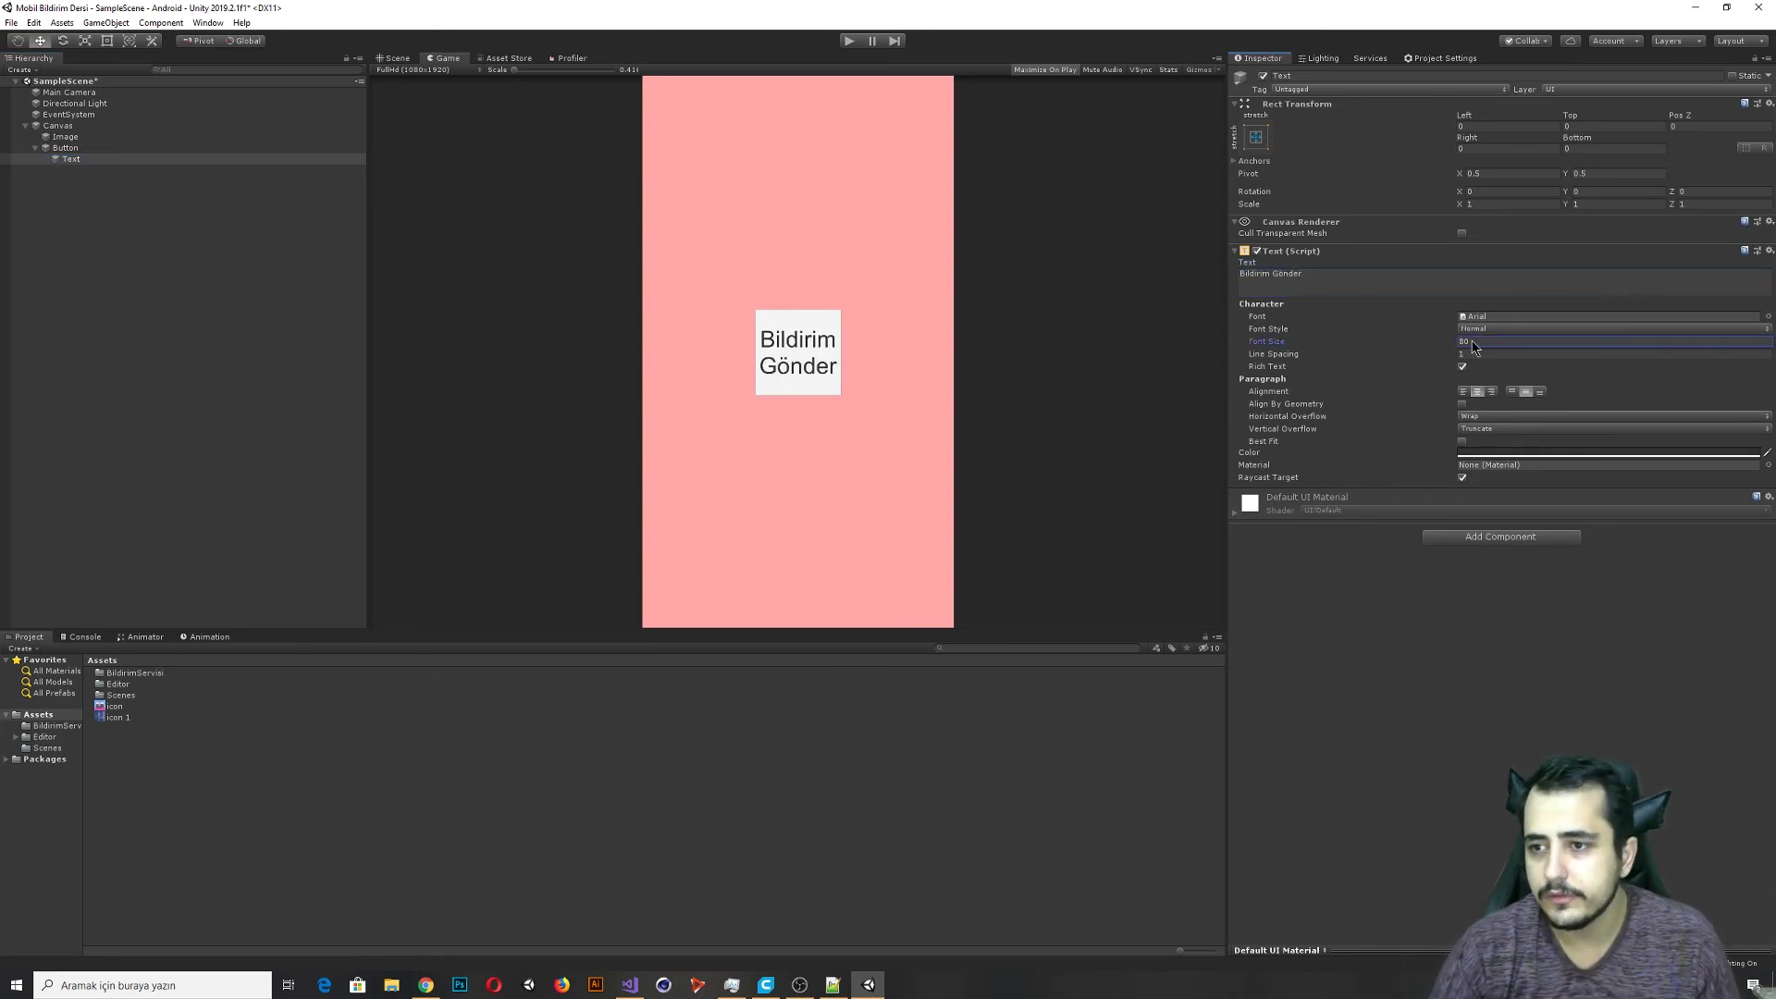
type("60")
key("ctrl+s")
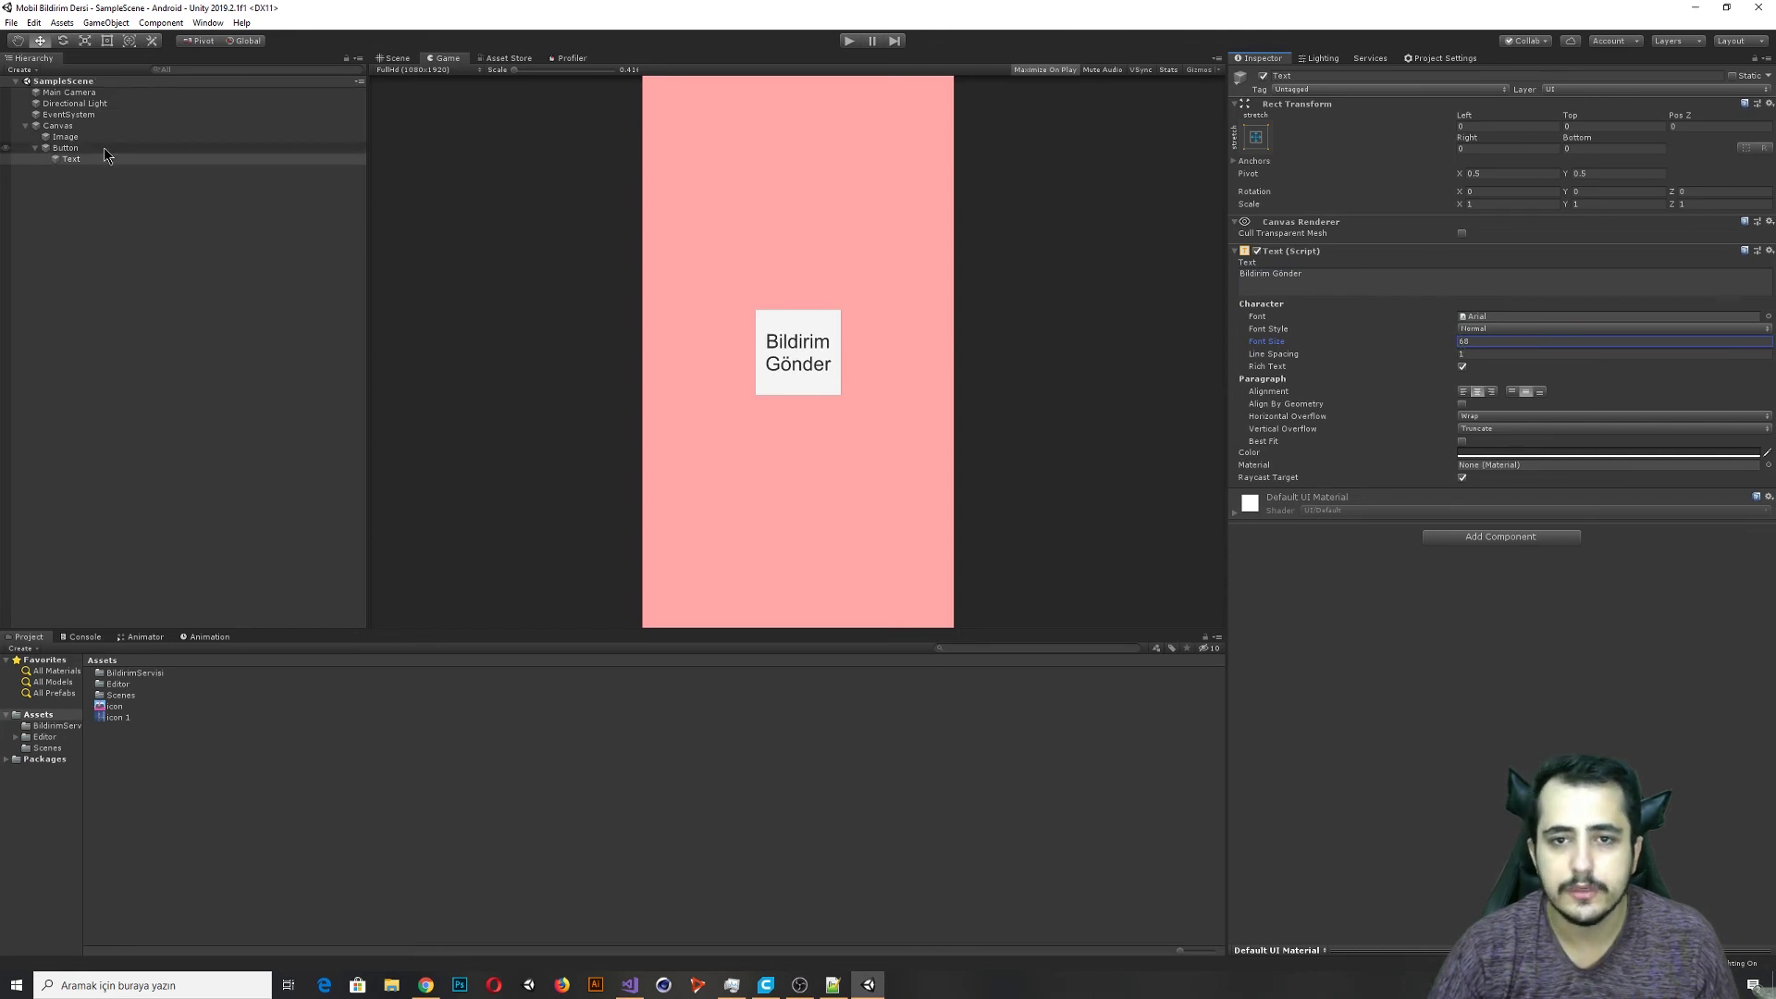
left_click(64, 148)
Attach the BildirimServisi script to Main Camera and add an On Click entry targeting Main Camera.
left_click(56, 725)
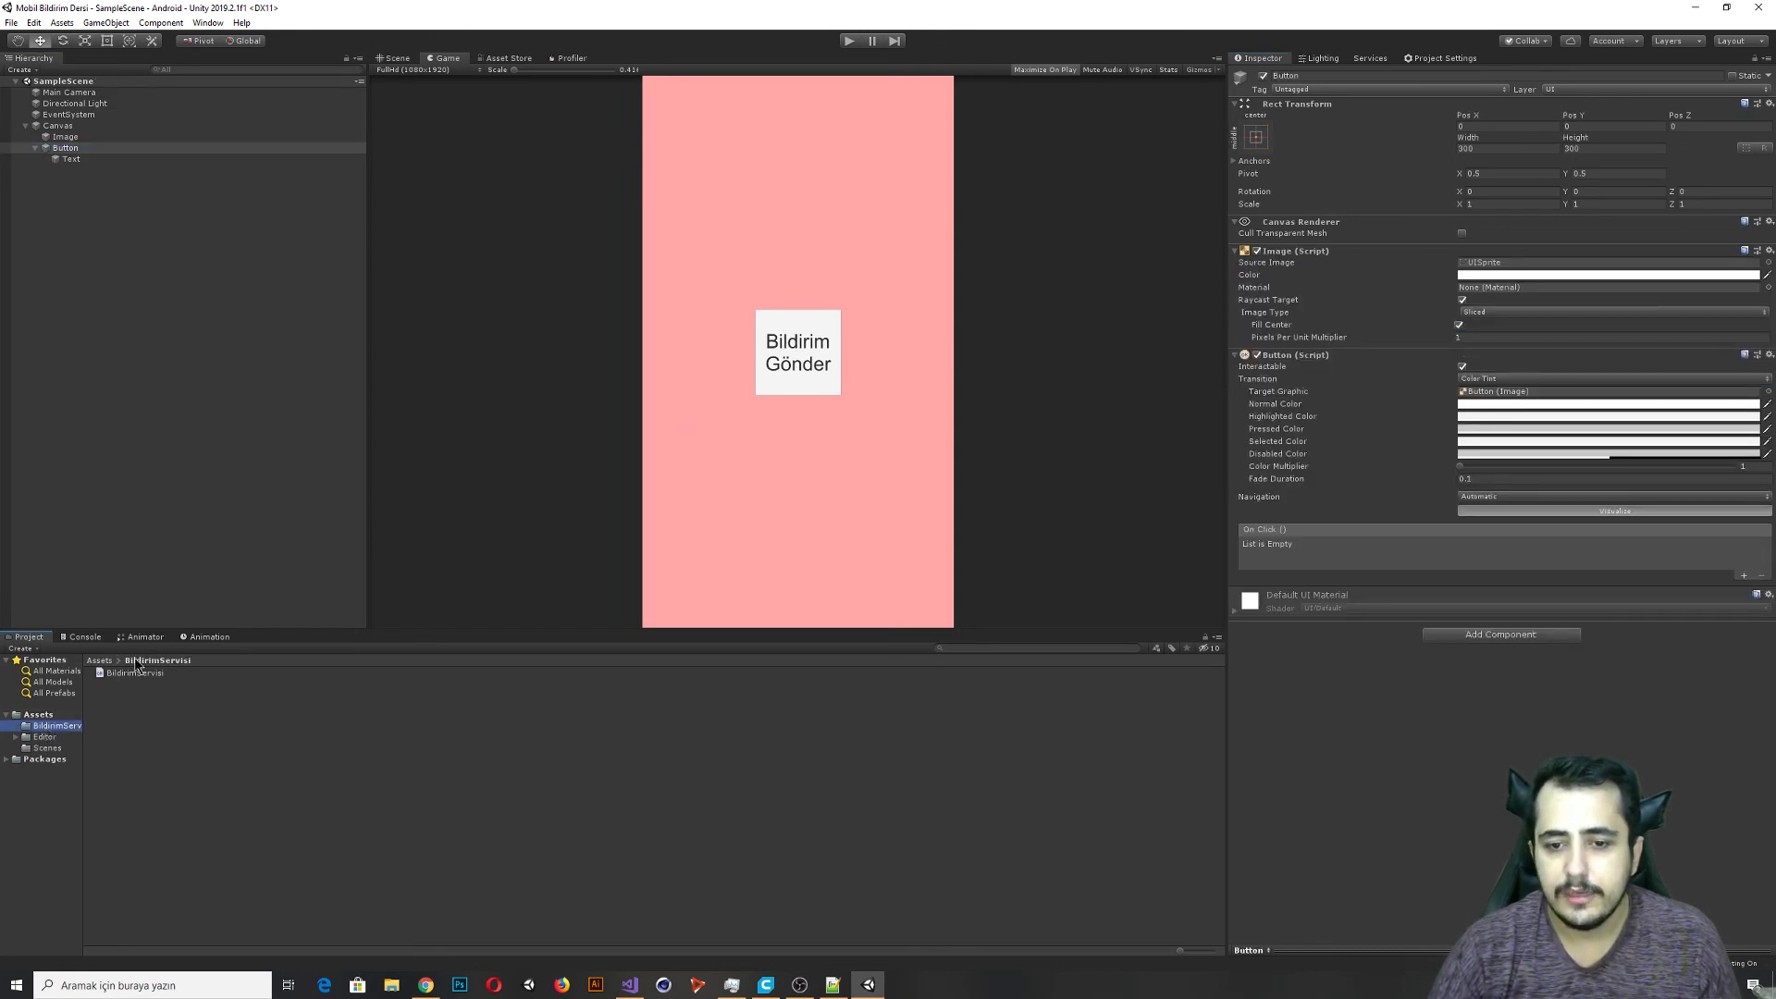
left_click_drag(135, 673, 109, 92)
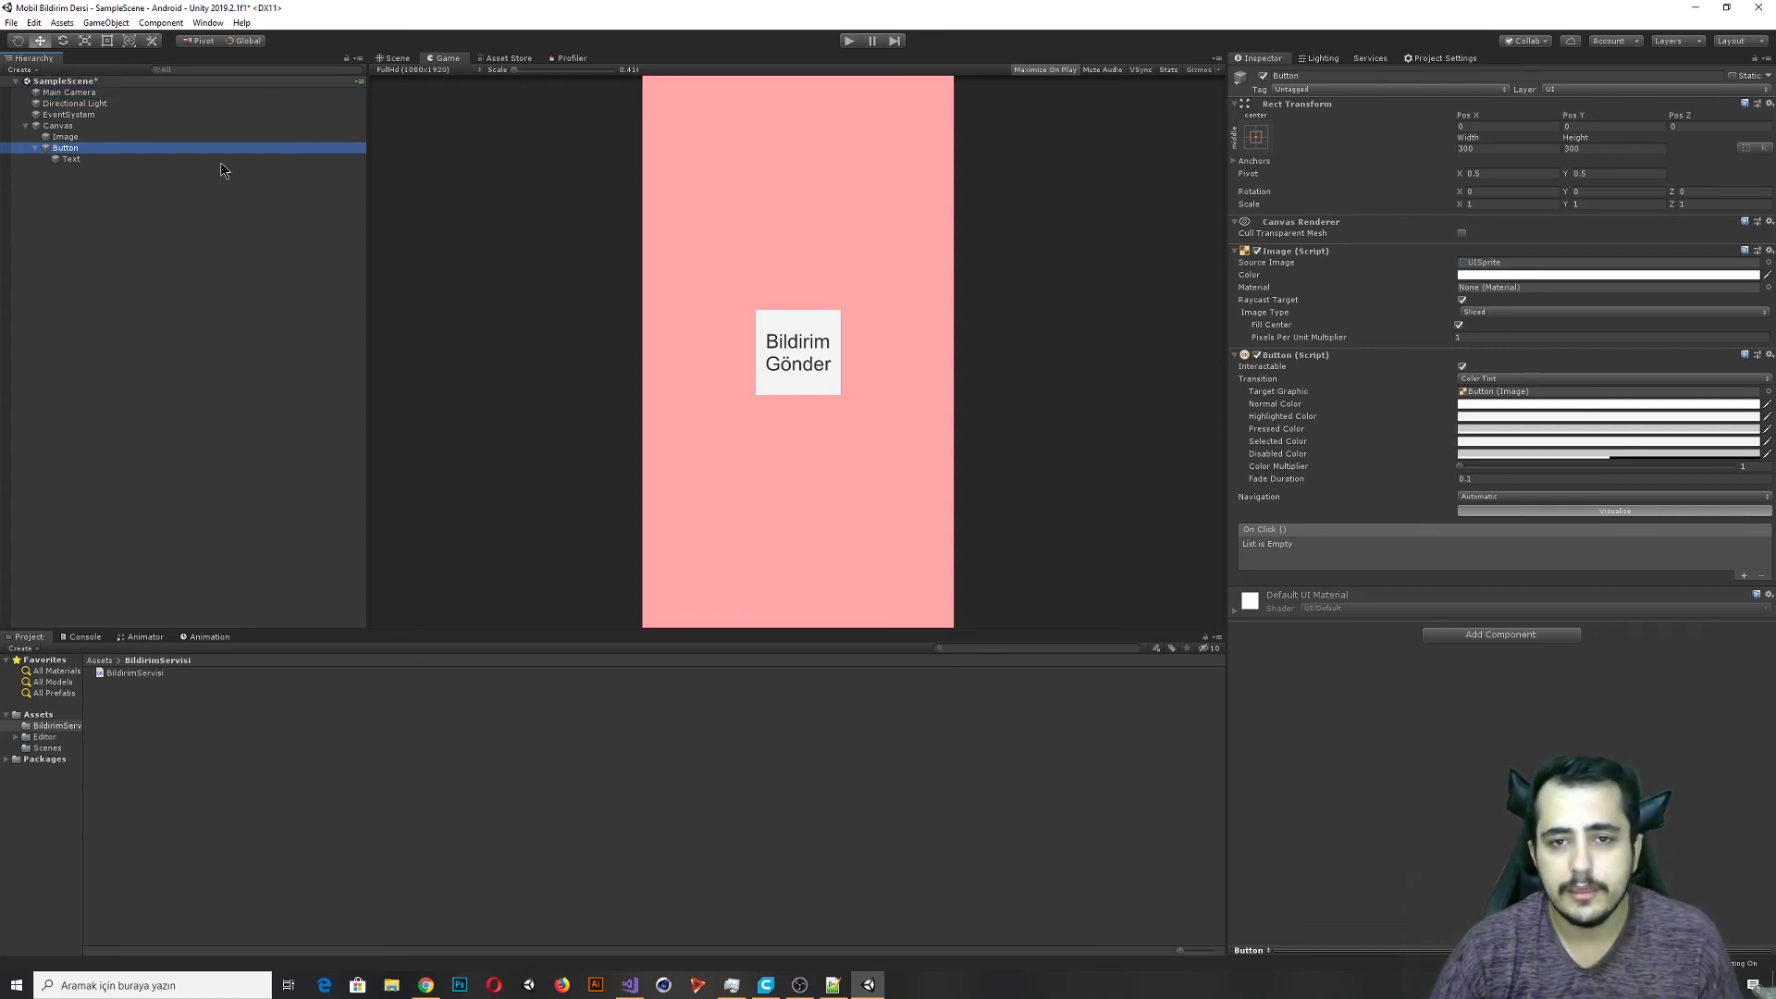
left_click(1744, 575)
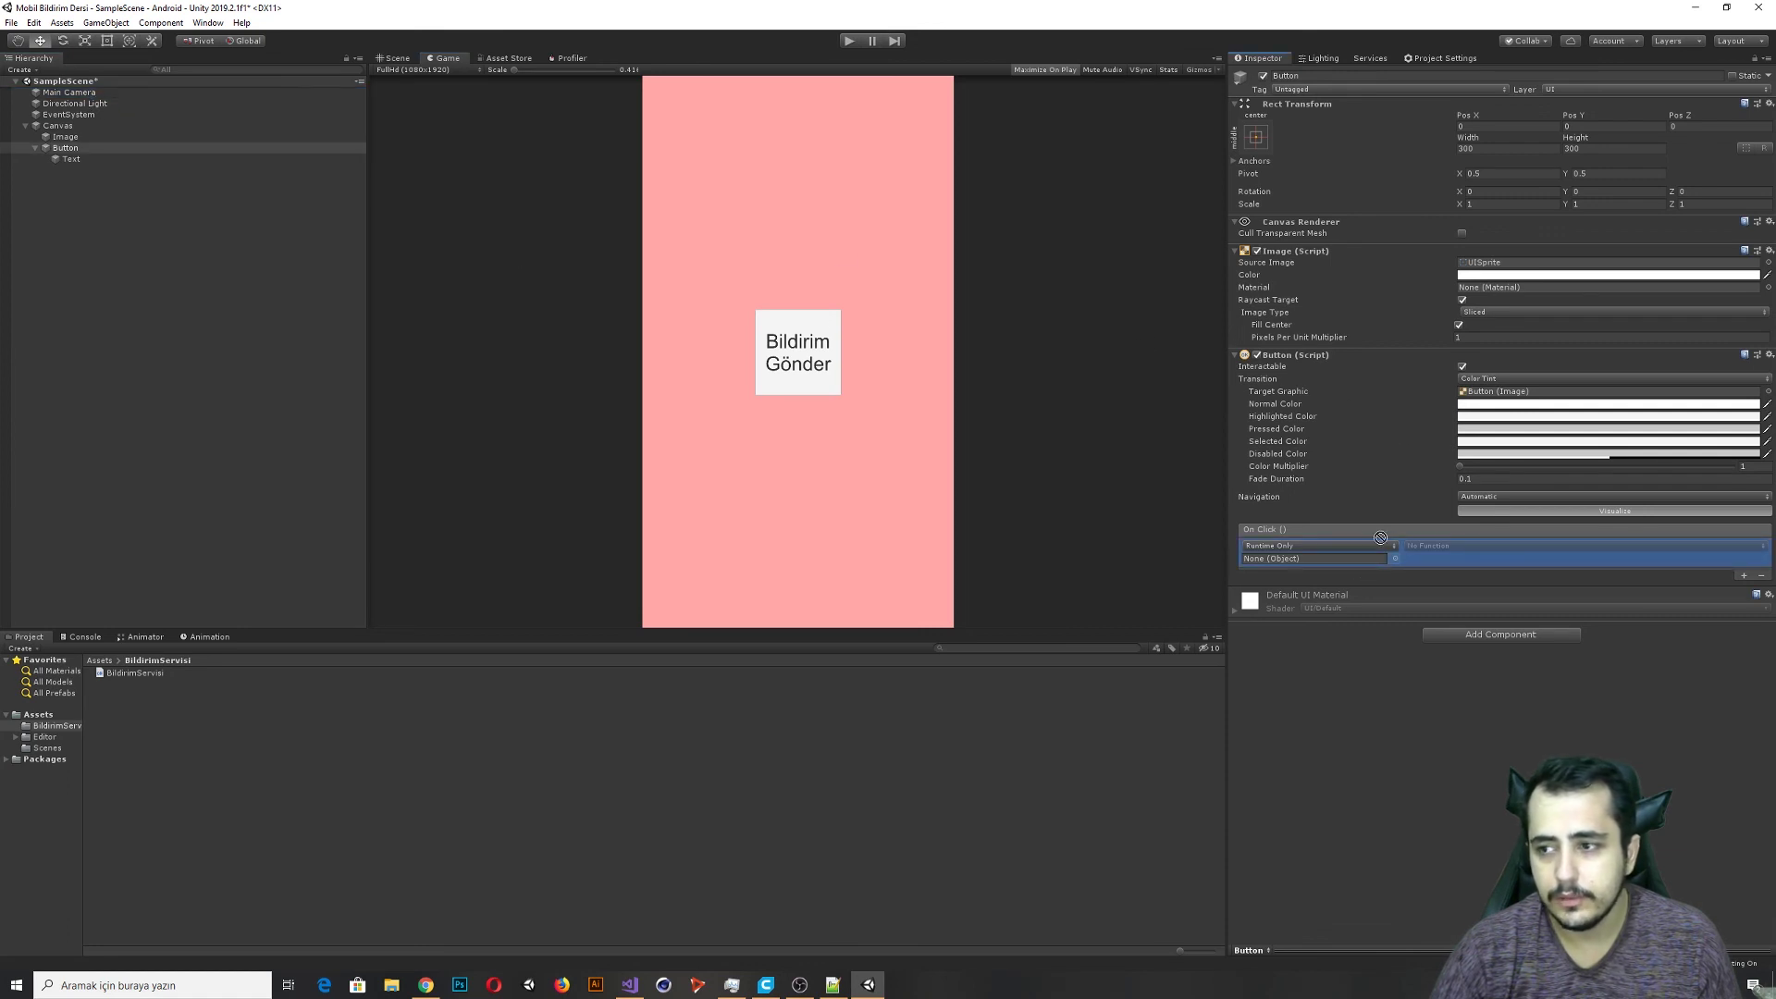
left_click_drag(68, 91, 1314, 558)
Set the On Click function to BildirimServisi.BildirimGonder() and save the scene.
left_click(1443, 546)
mouse_move(1461, 642)
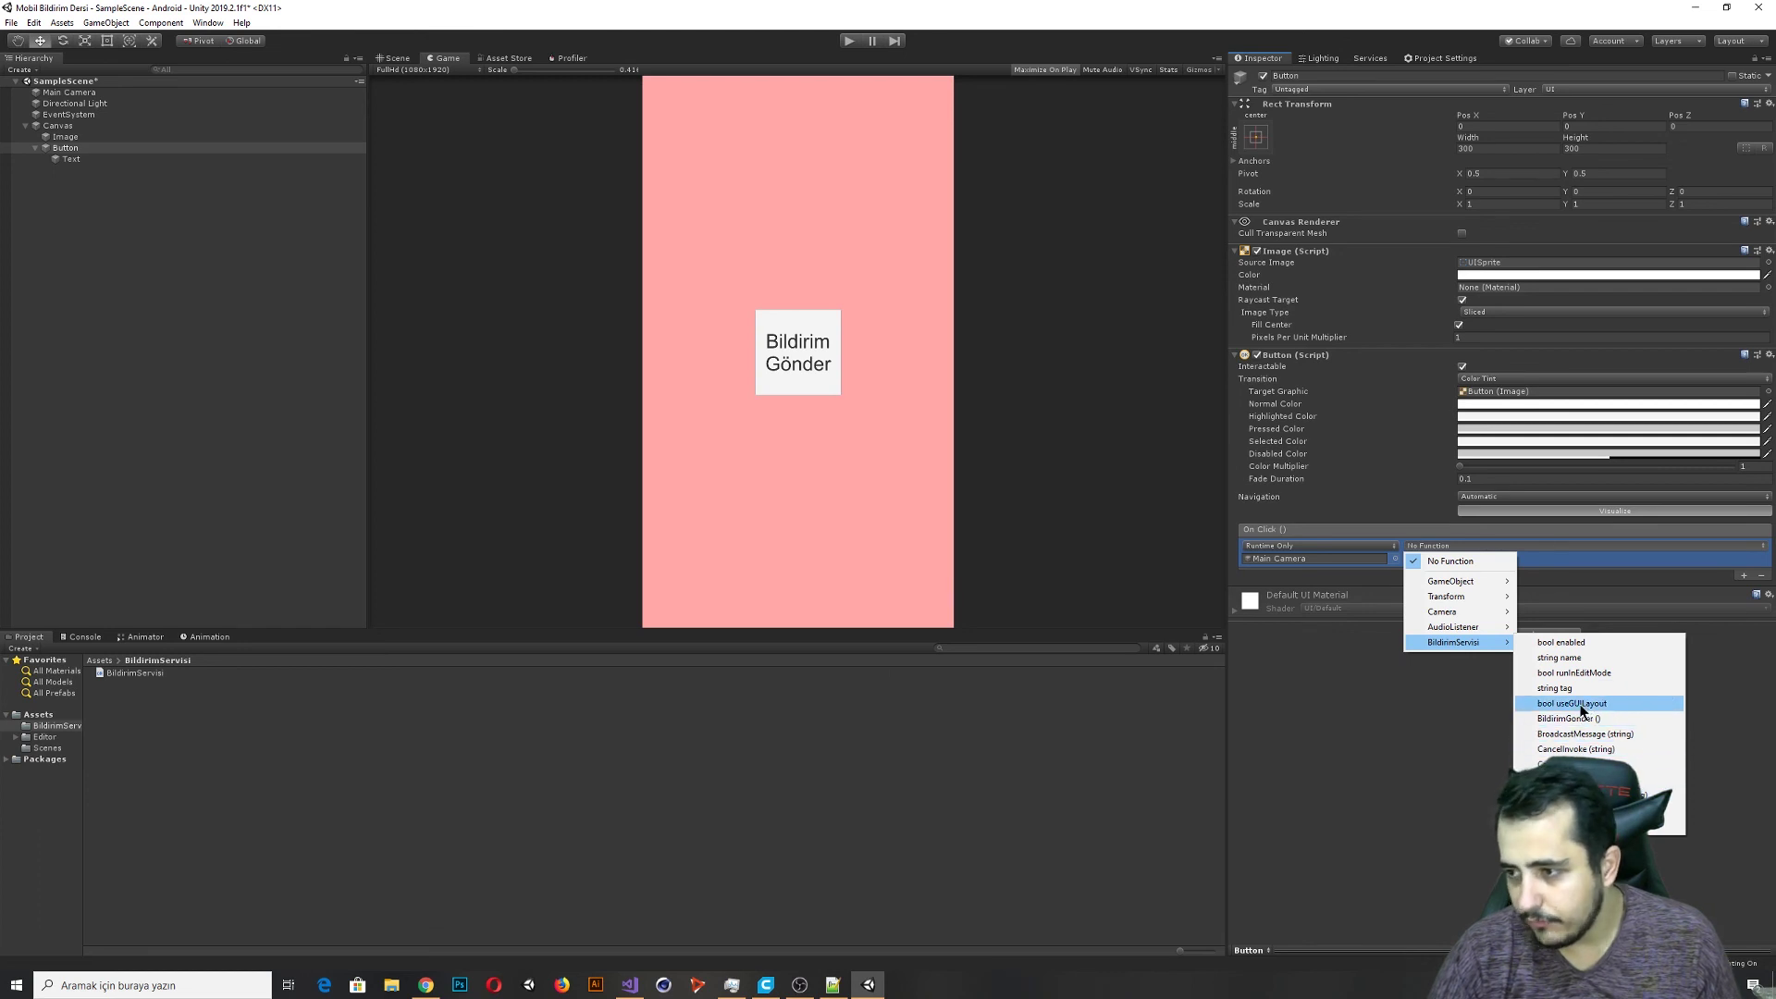
left_click(1583, 720)
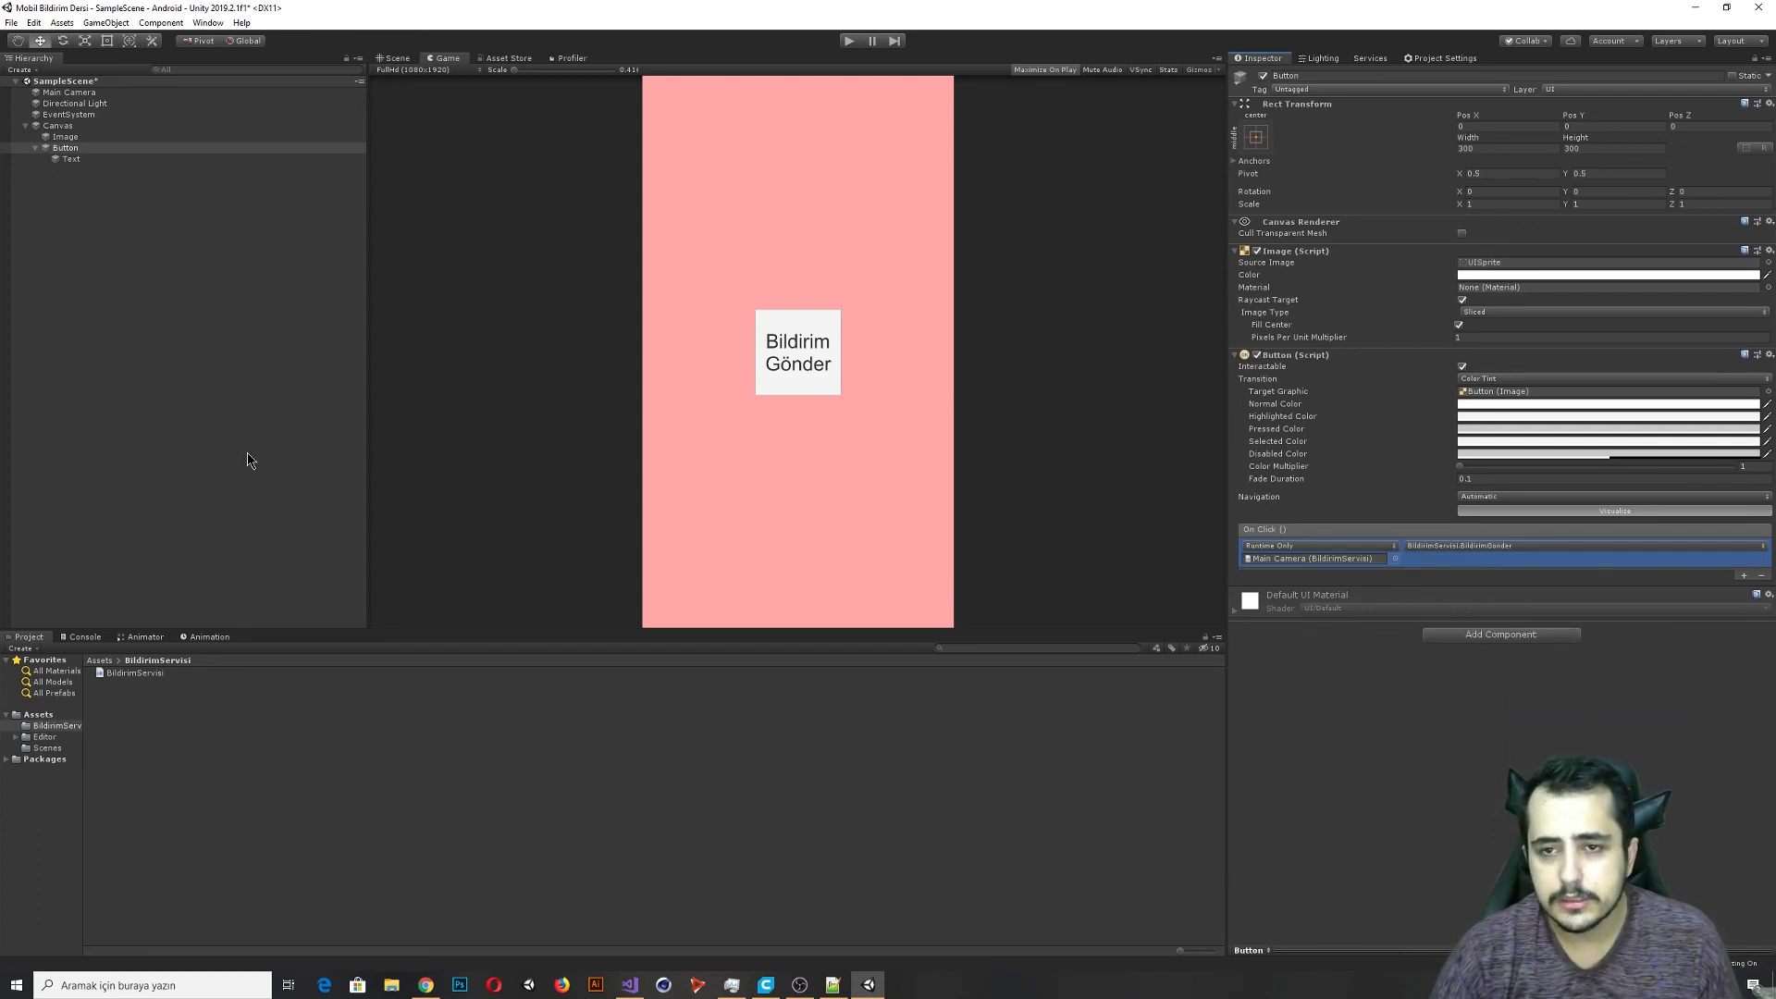
key("ctrl+s")
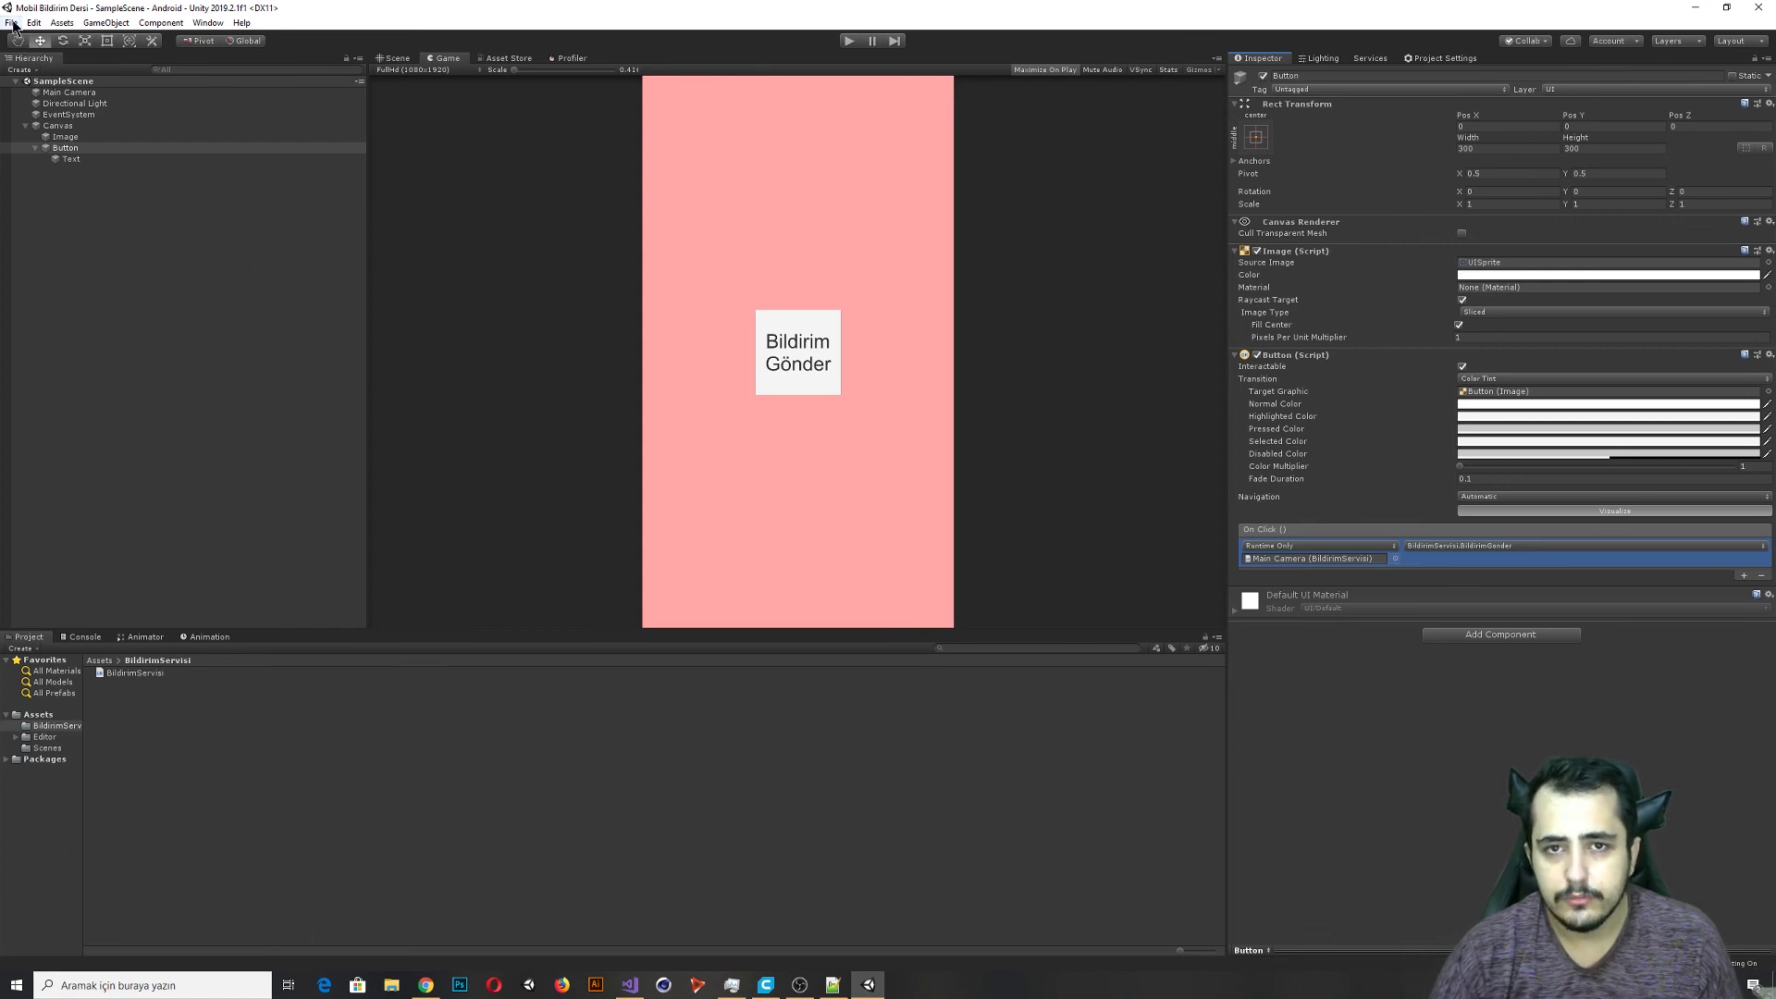
Open Build Settings and the Android Player Settings, expanding Splash Image and Other Settings.
left_click(11, 22)
left_click(51, 160)
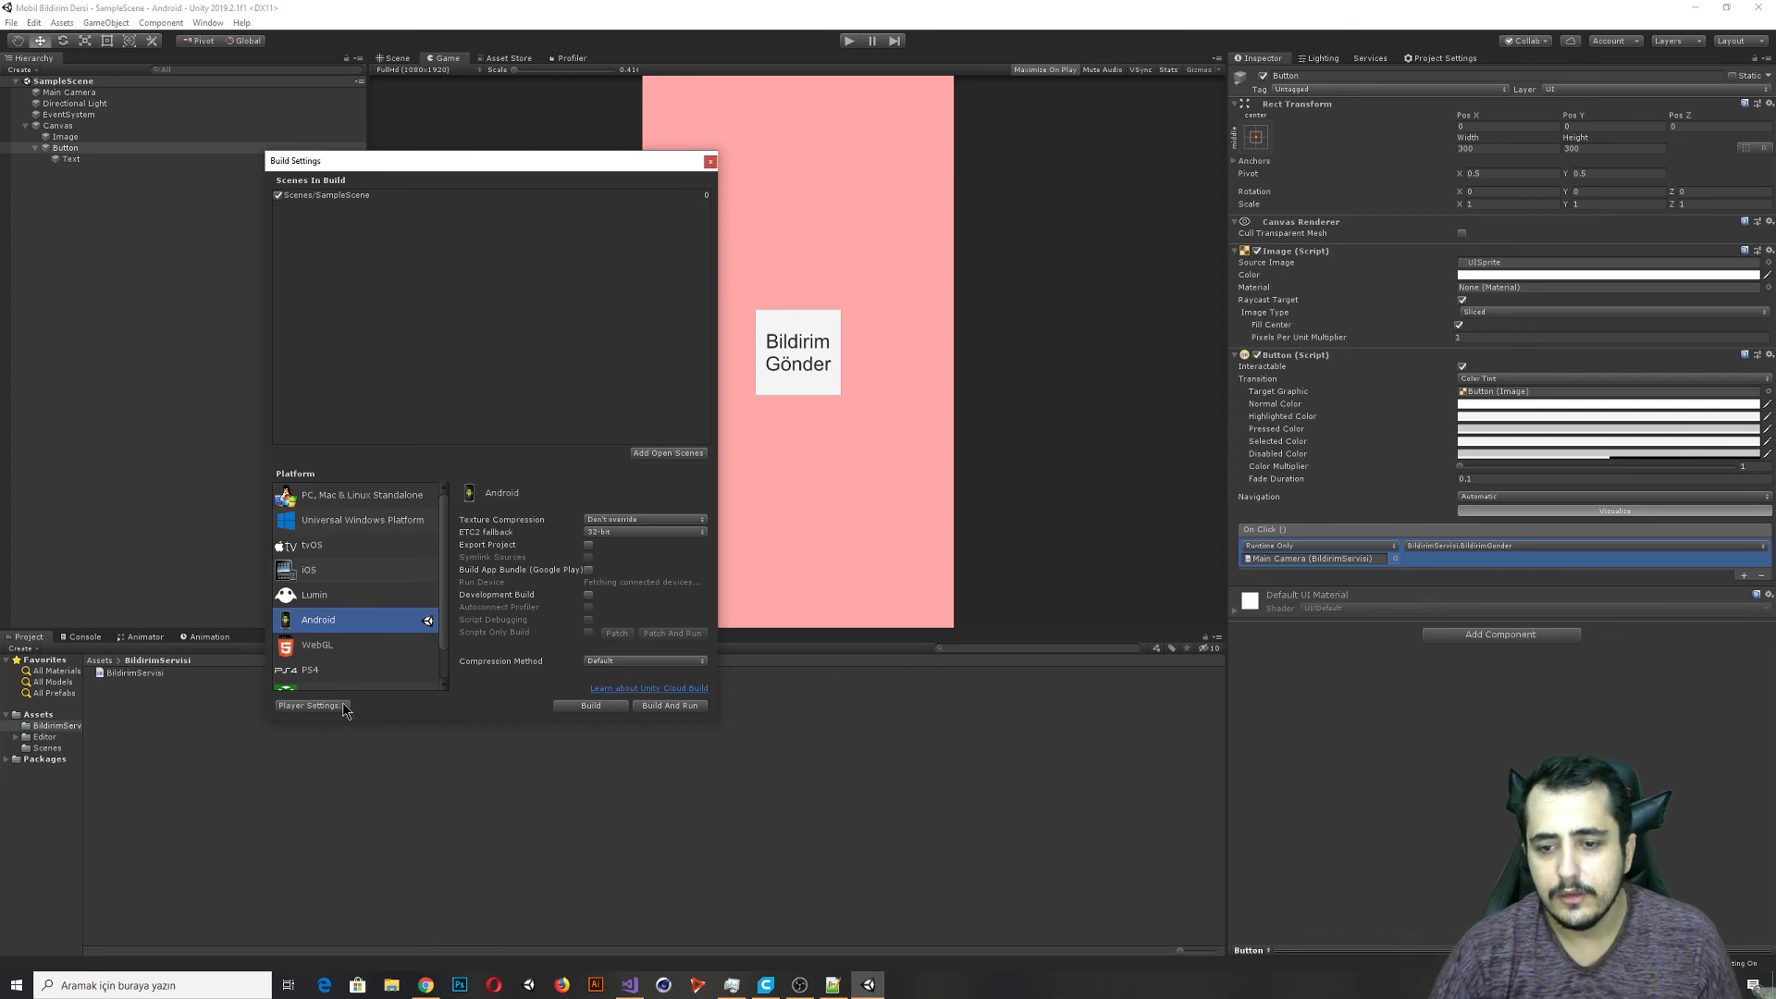
left_click(312, 705)
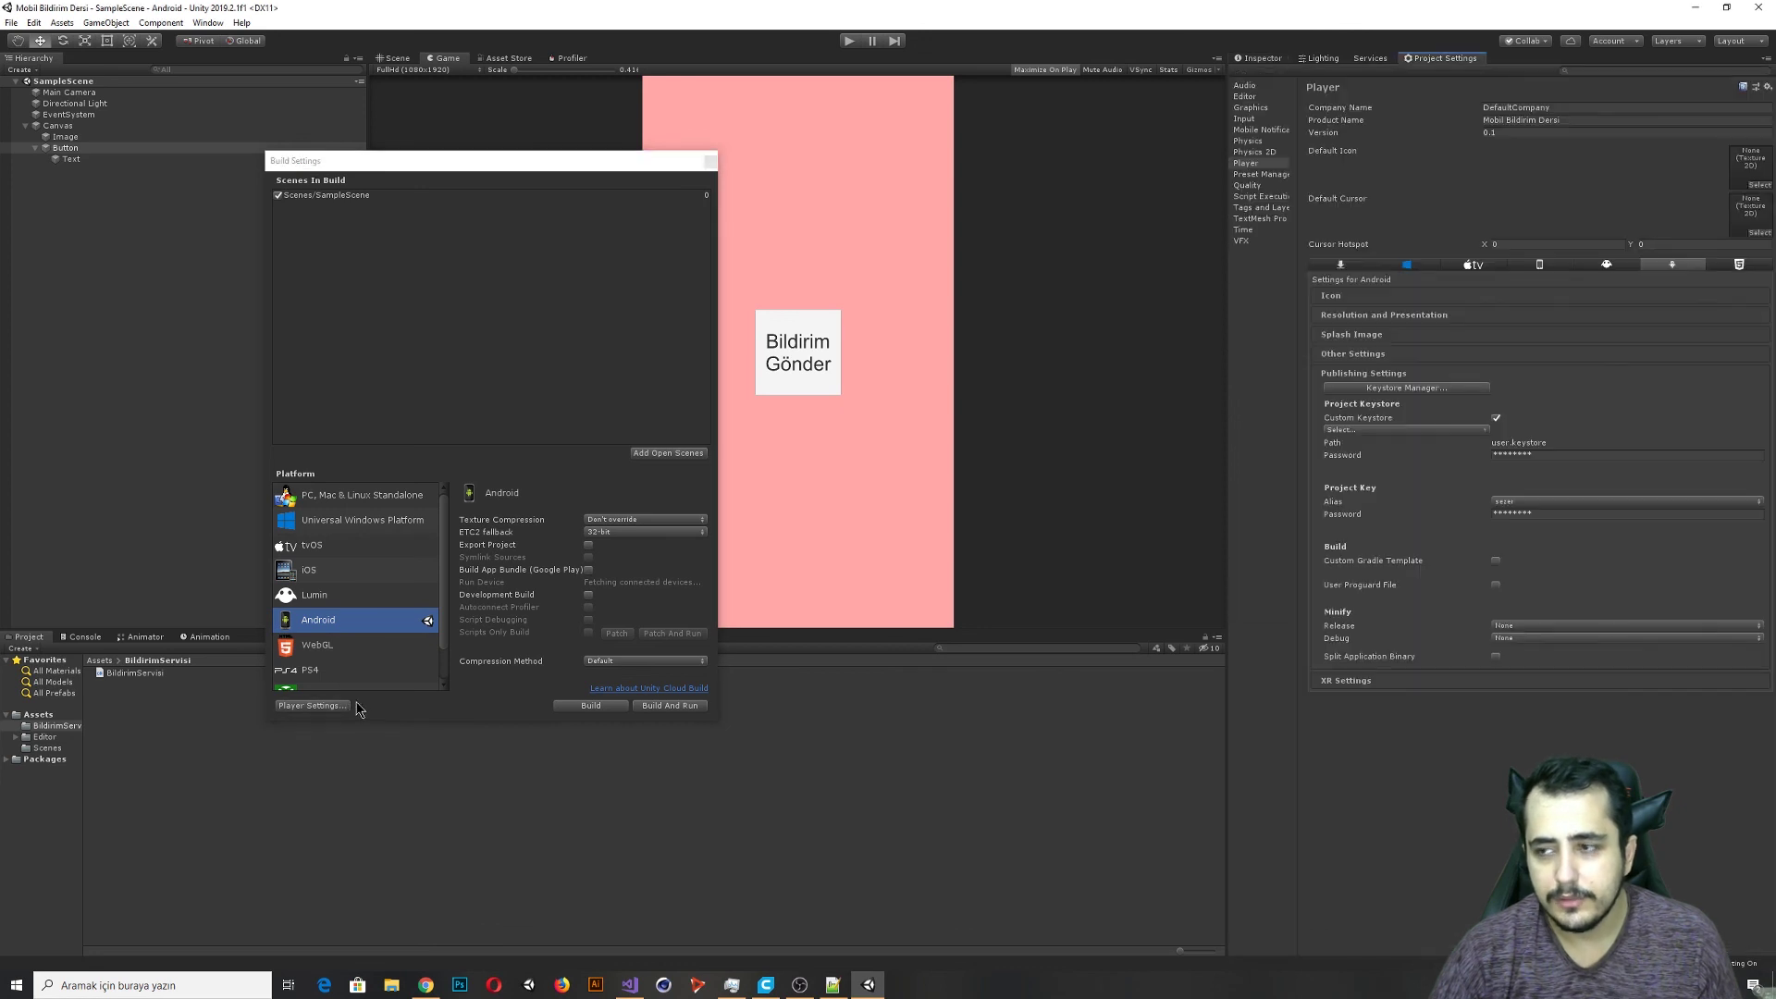
left_click(1352, 334)
left_click(1378, 839)
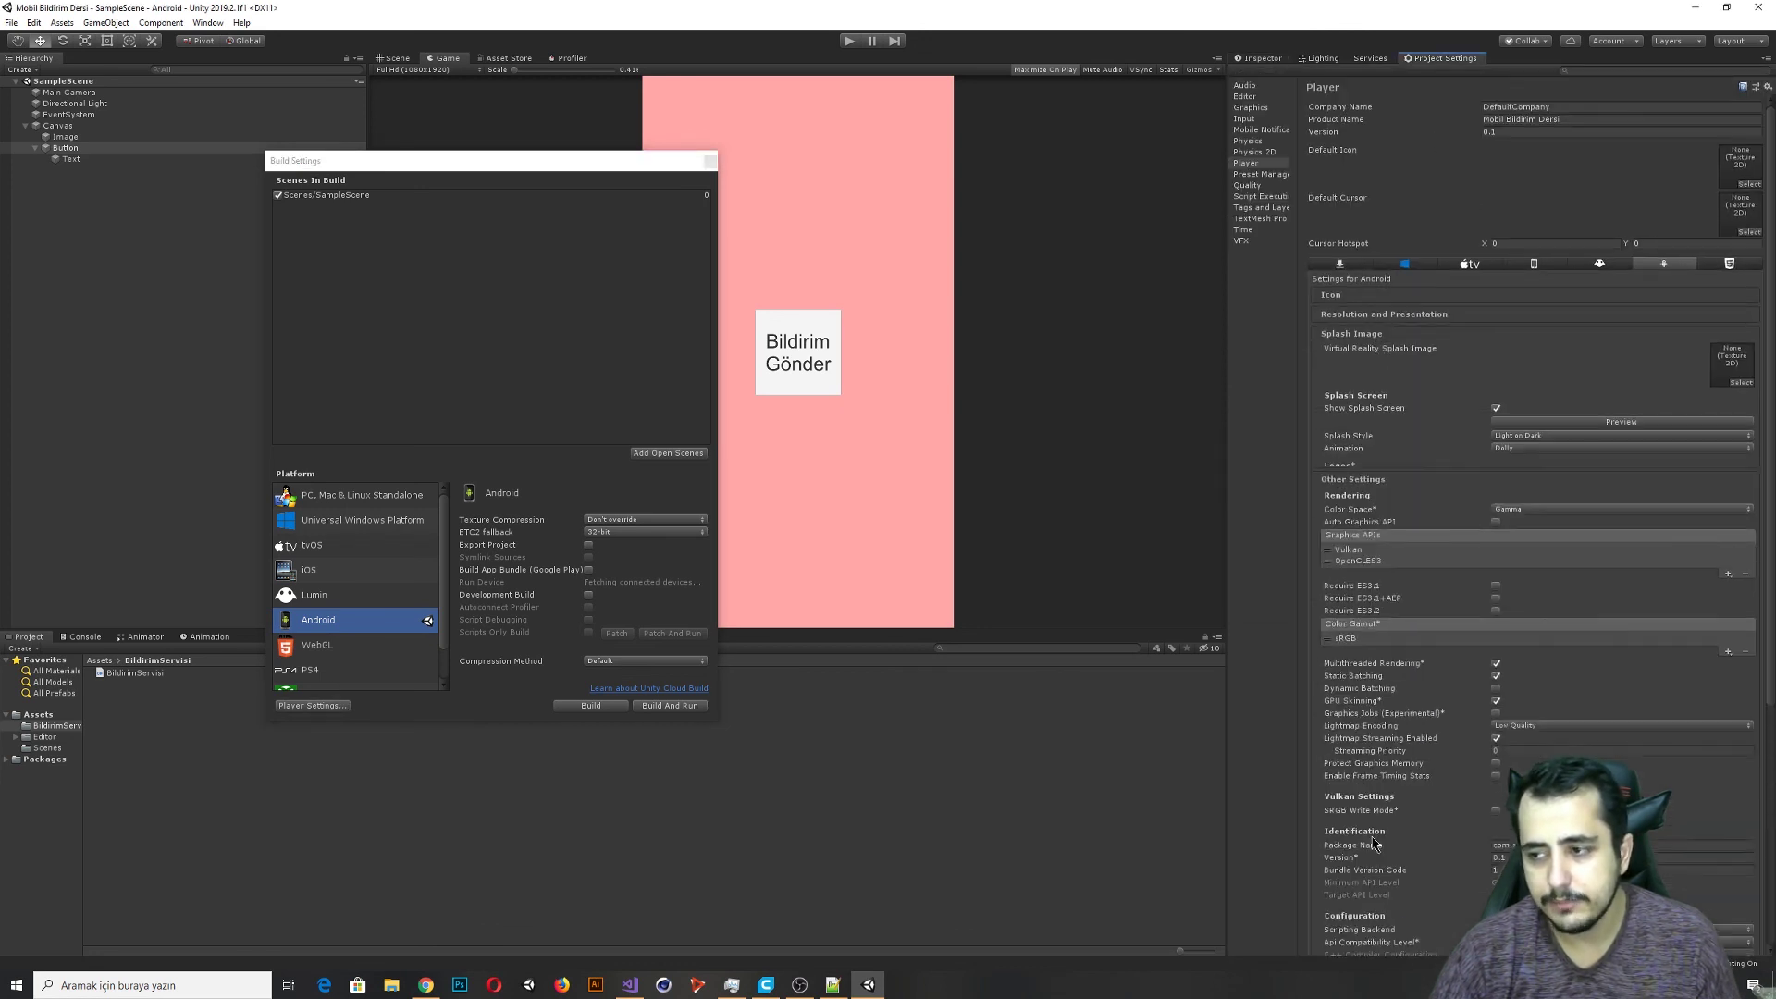
scroll(1479, 722, "down", 3)
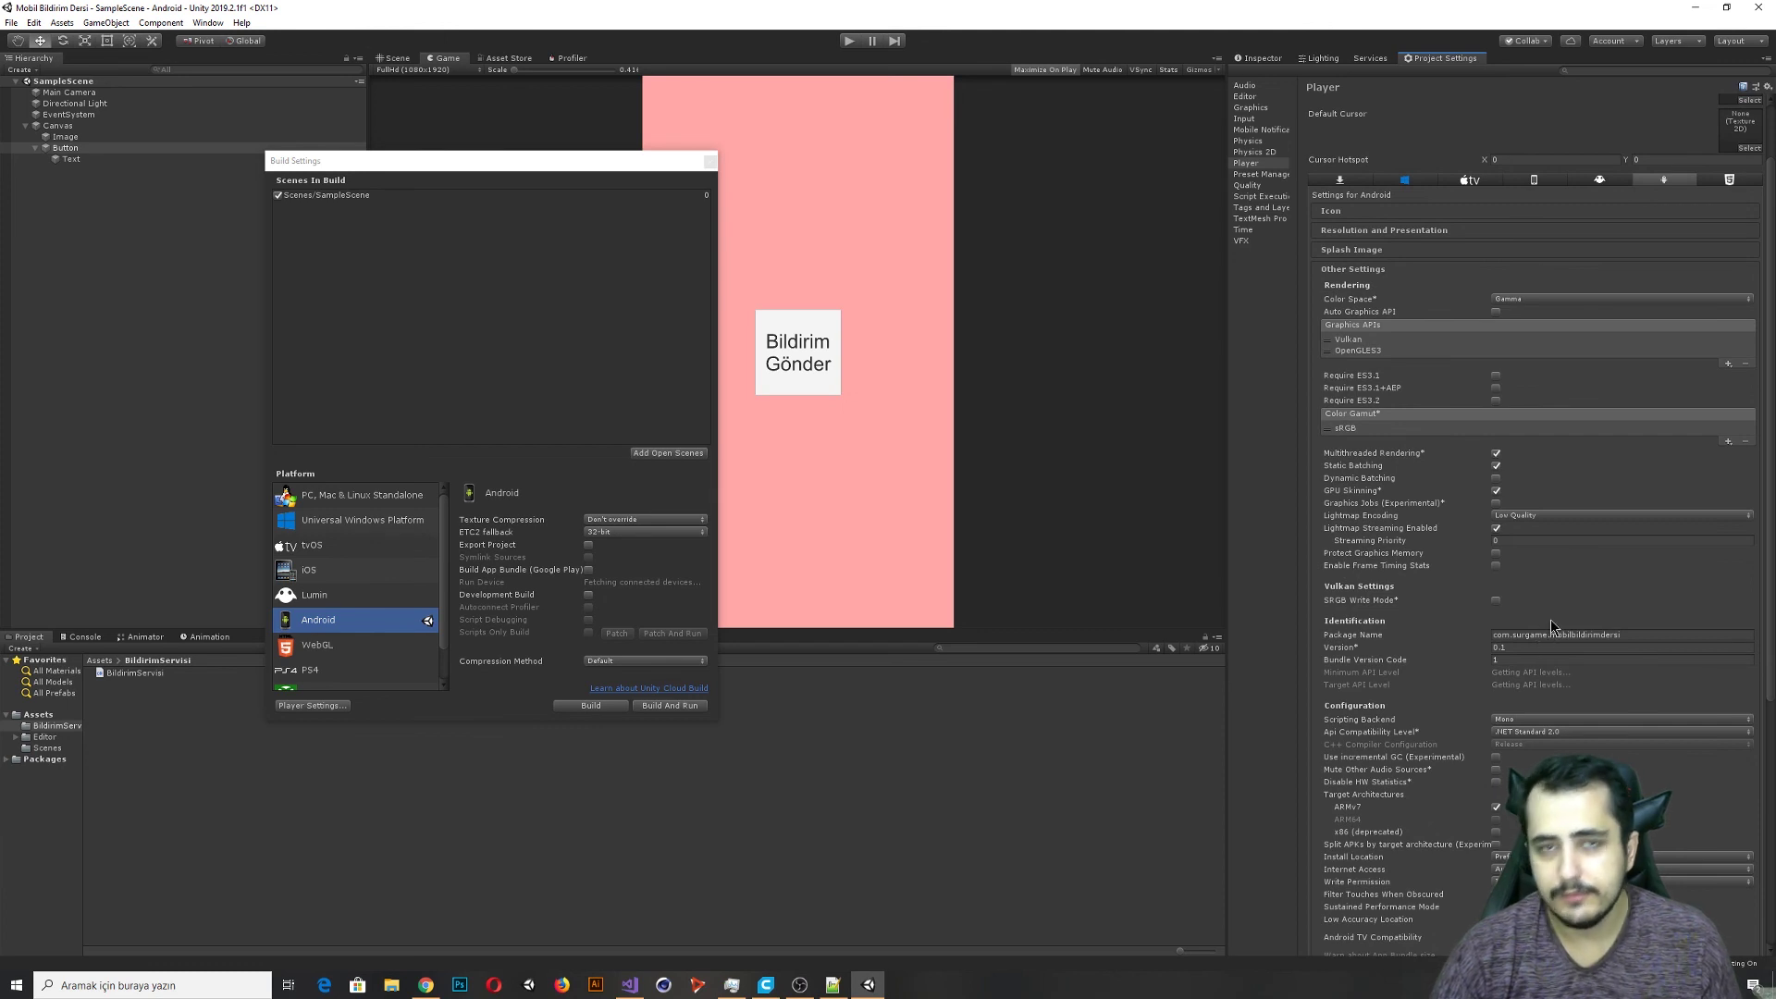
Check the package name and Publishing Settings, then start a build and cancel the save dialog.
left_click(1551, 635)
scroll(1480, 768, "down", 5)
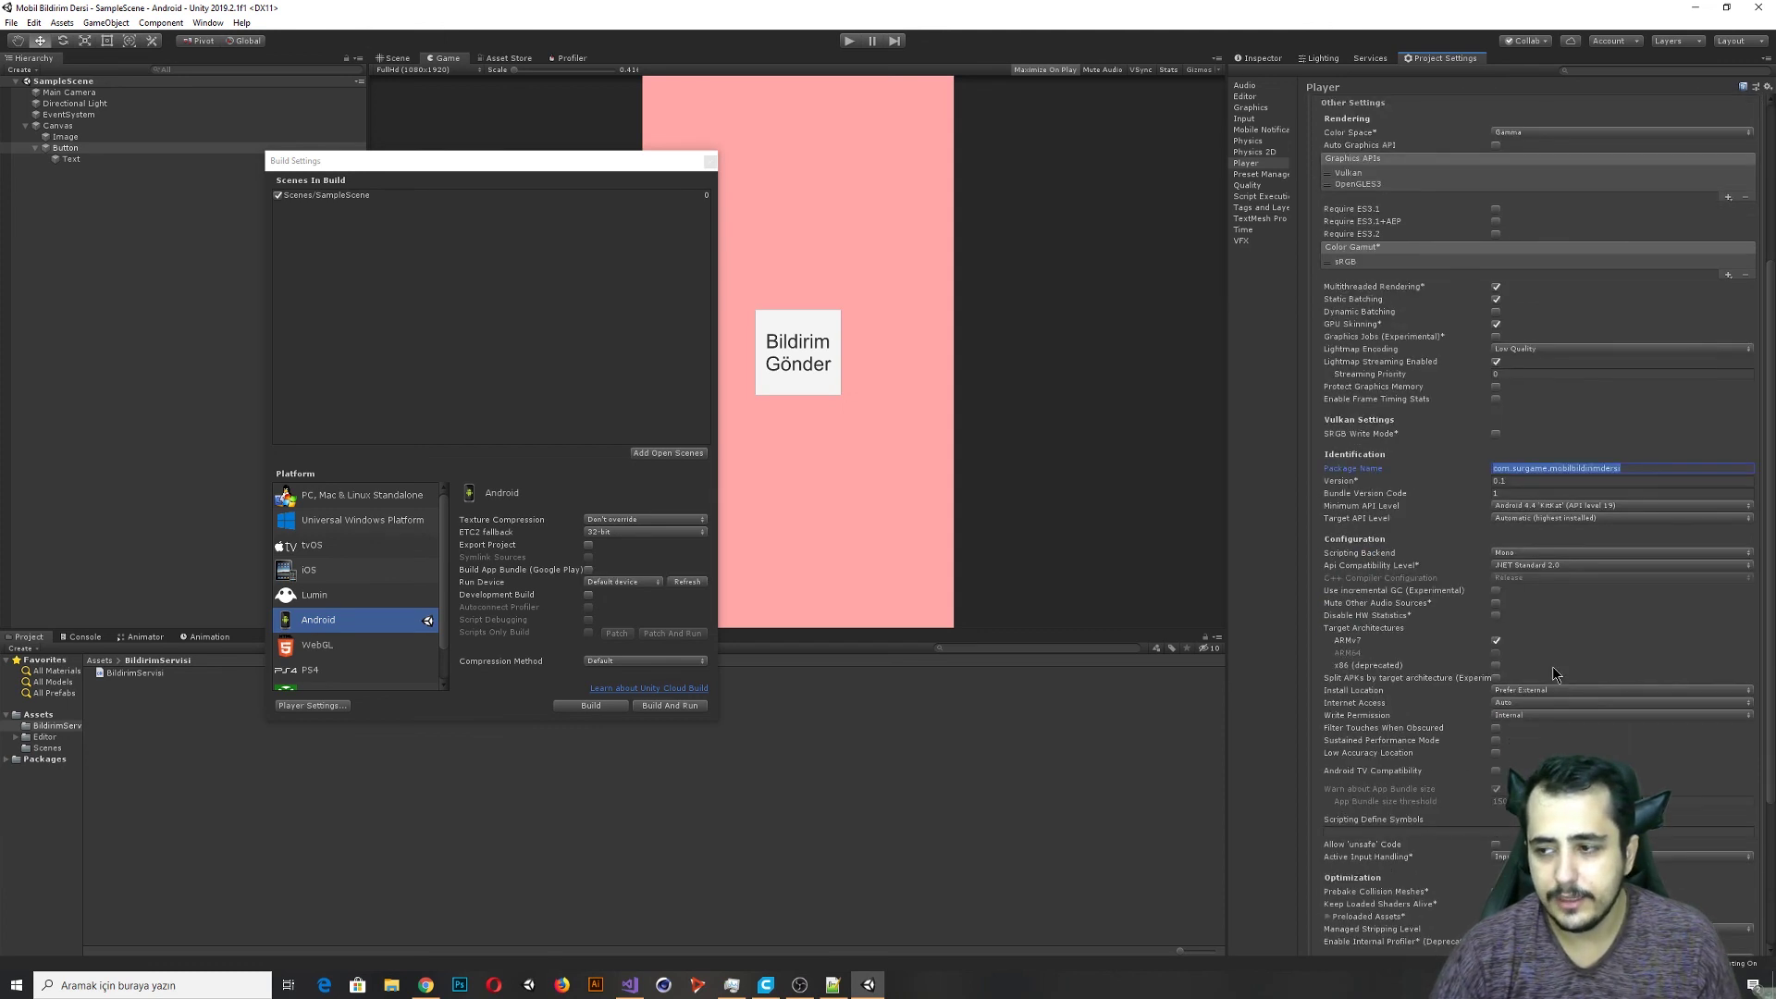
scroll(1402, 909, "down", 5)
left_click(1390, 913)
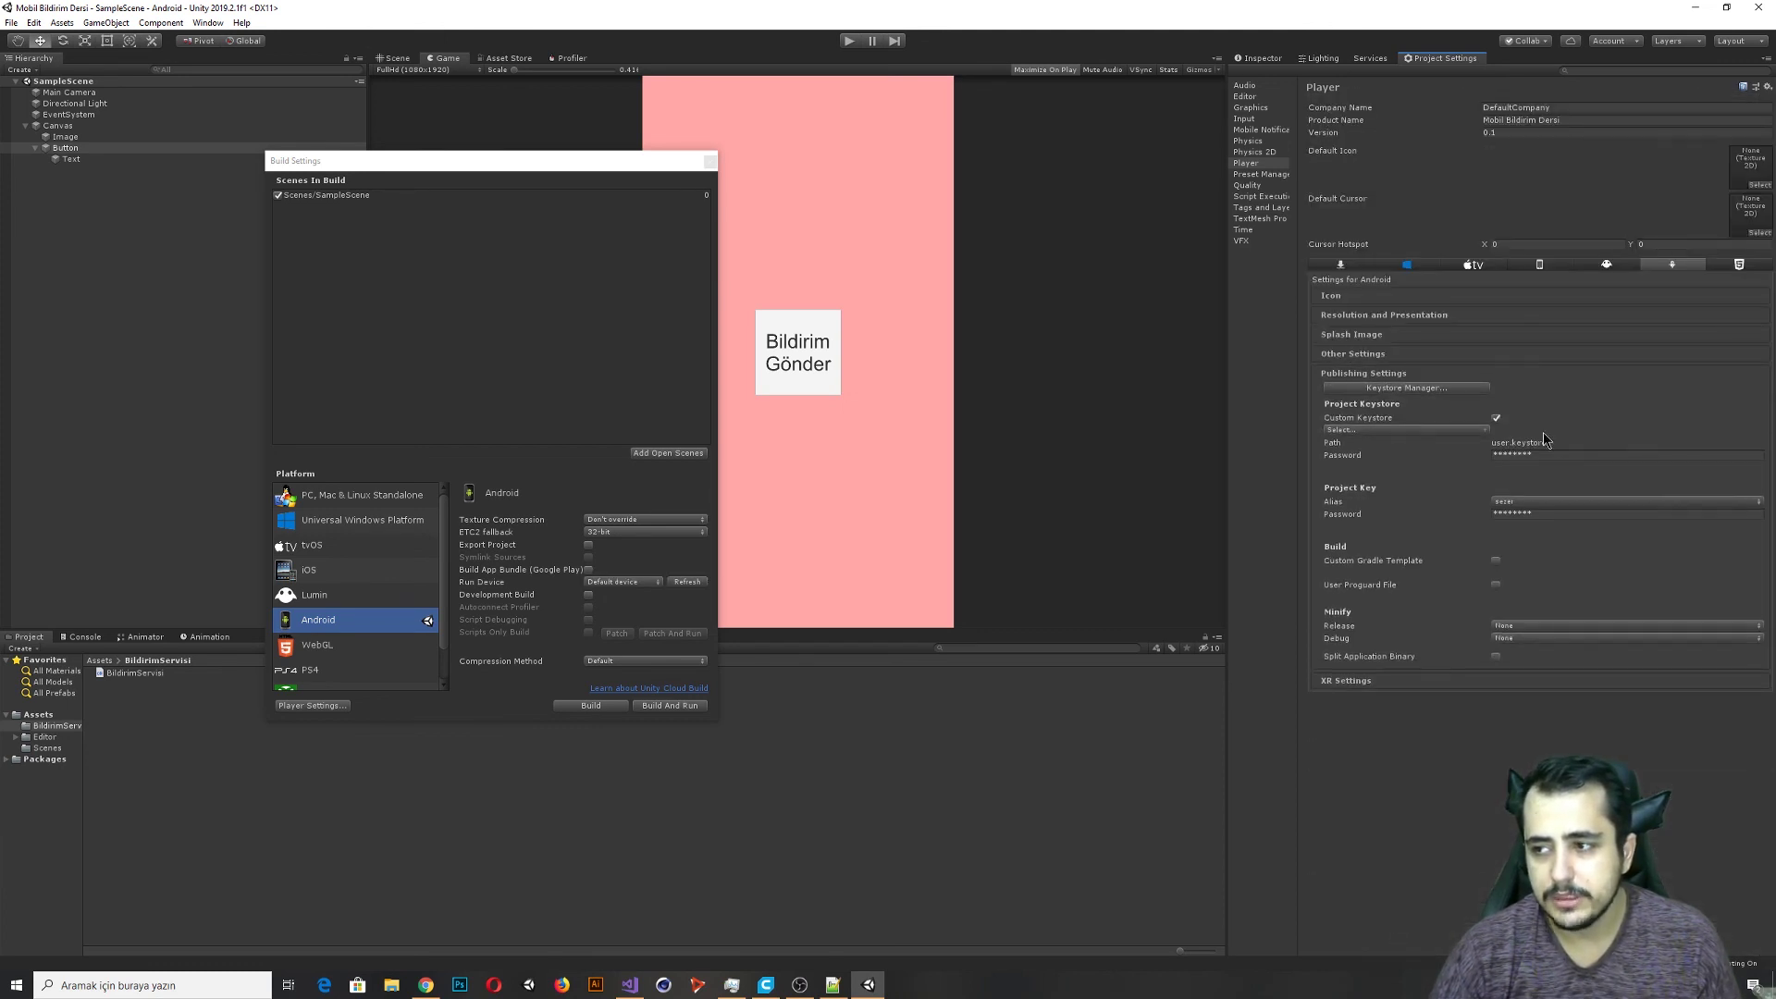
left_click(692, 707)
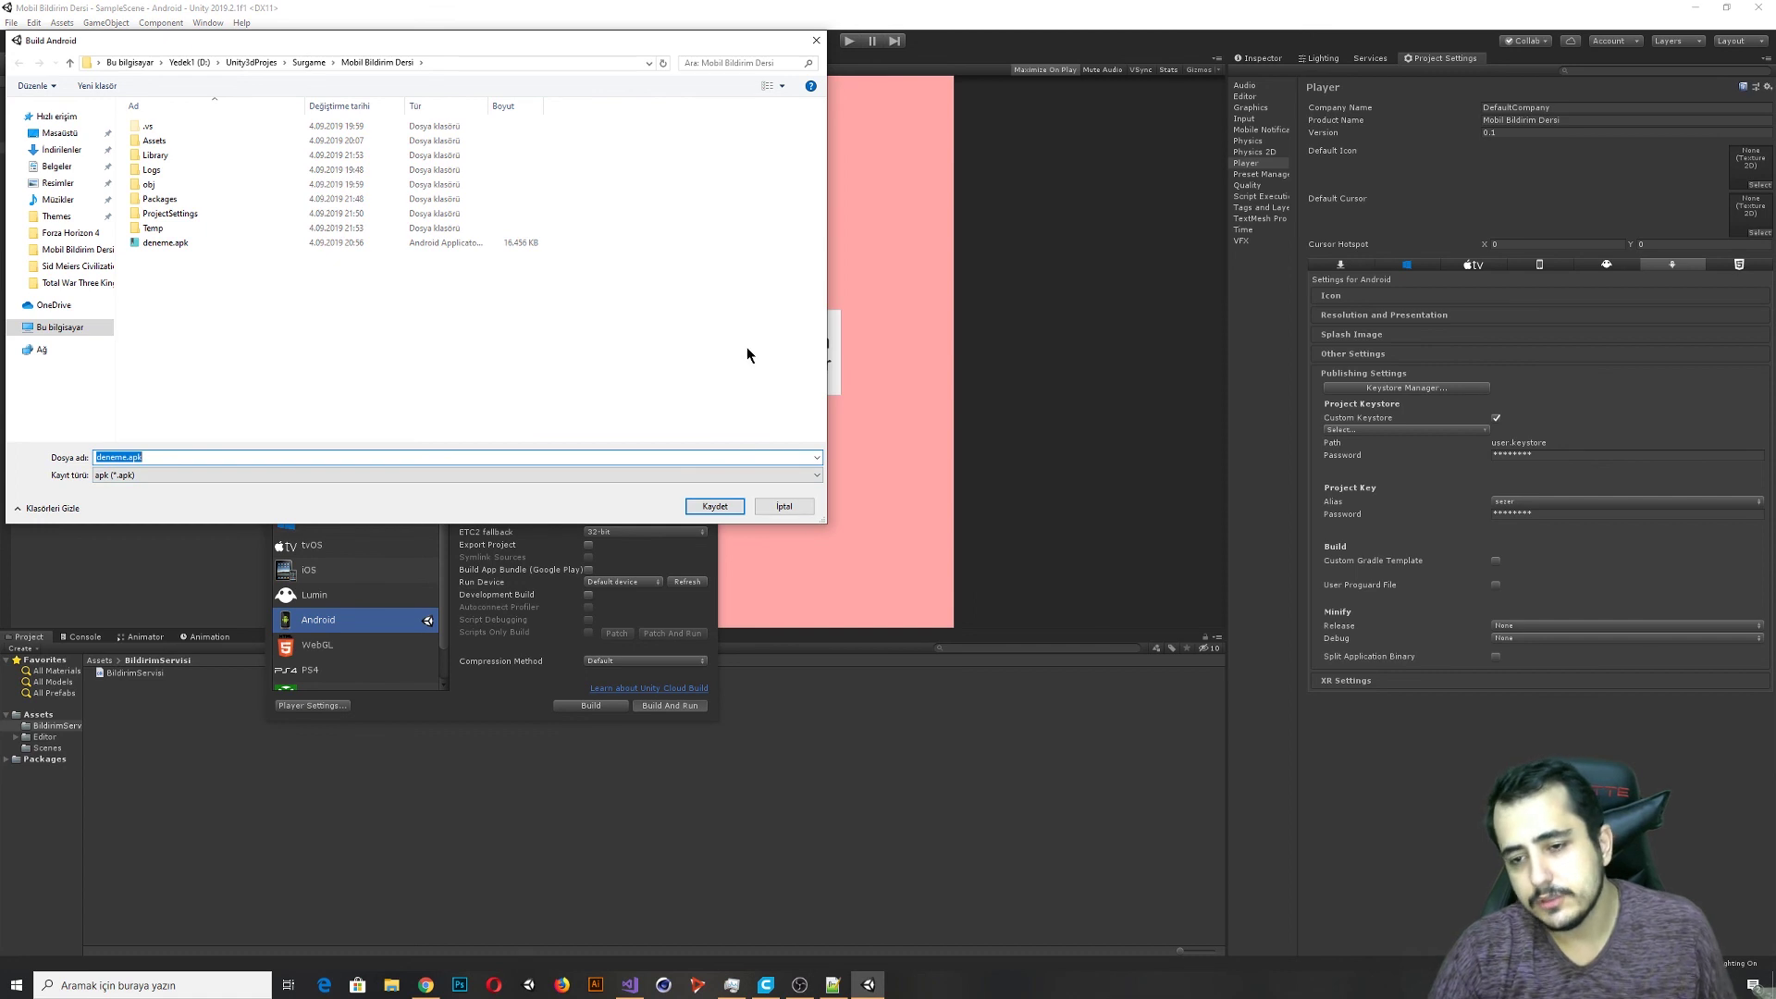
left_click(799, 508)
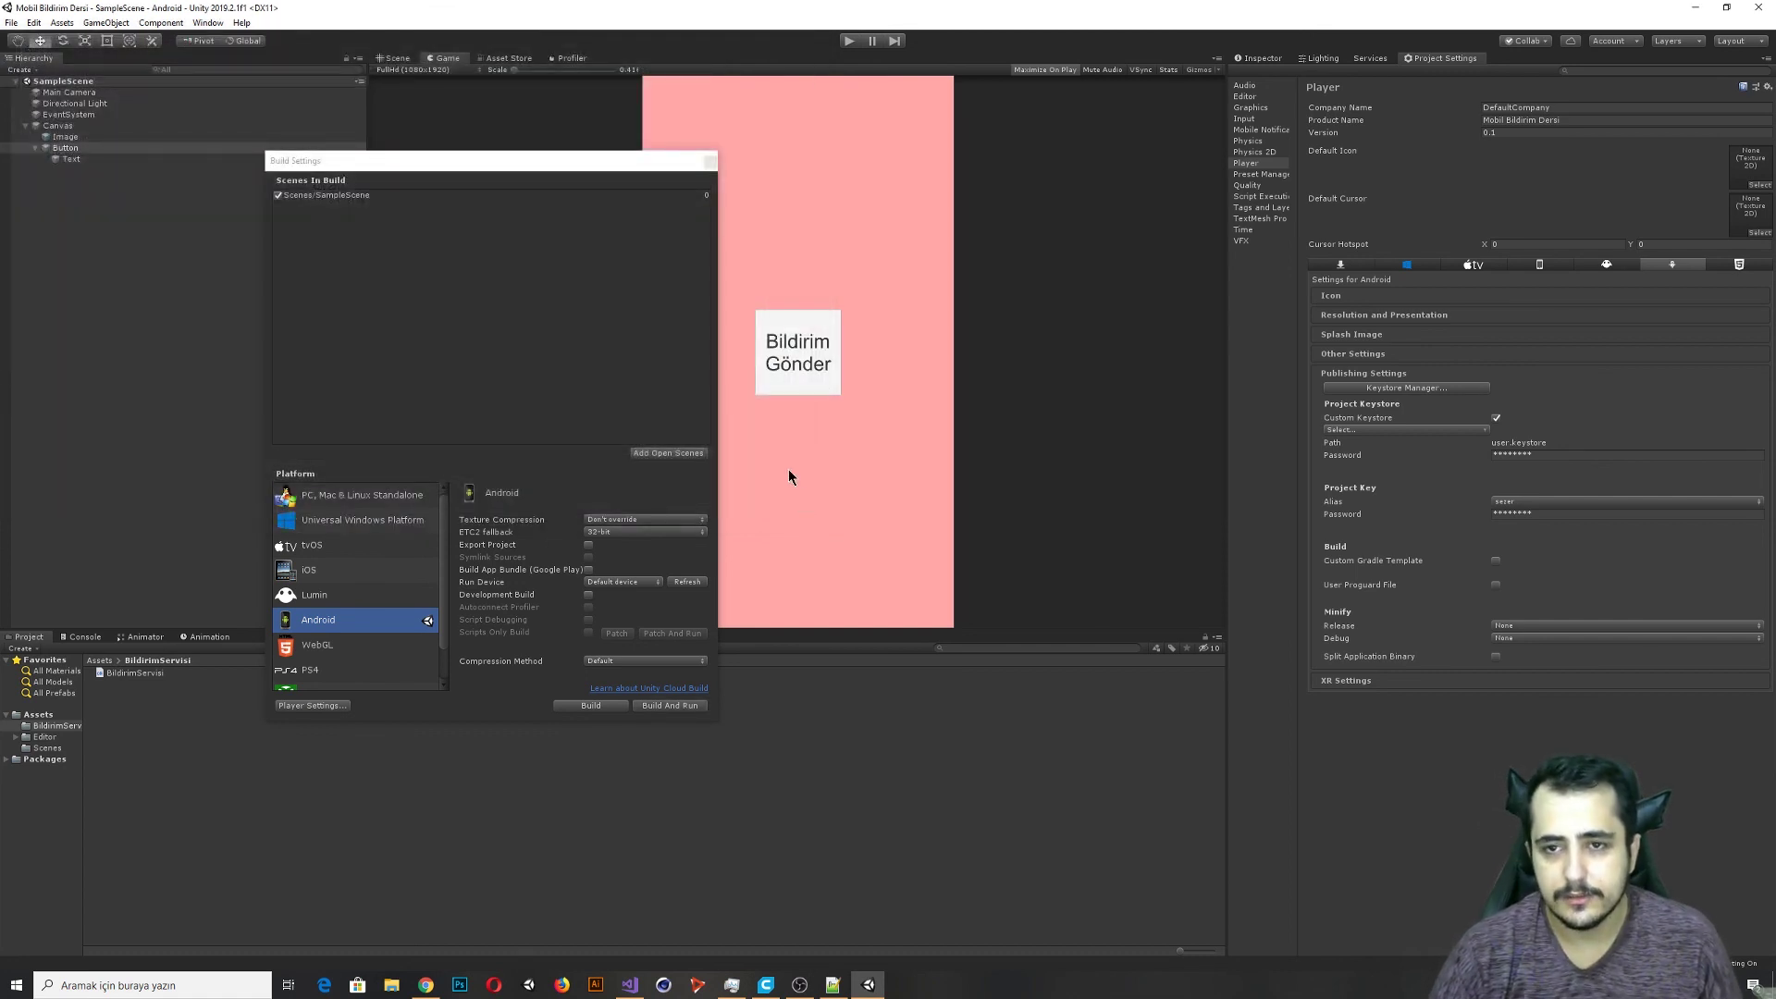